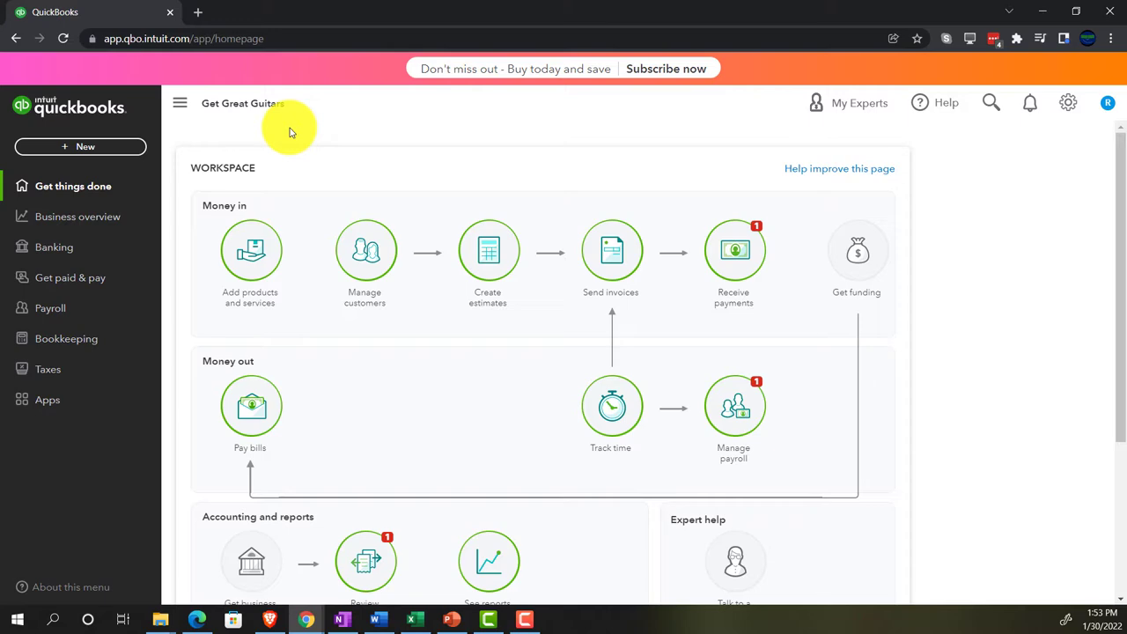
# - Enlarge the Get Great Guitars page by two zoom levels and look over the company's settings options
pyautogui.hotkey('ctrl', '+')
pyautogui.hotkey('ctrl', '+')
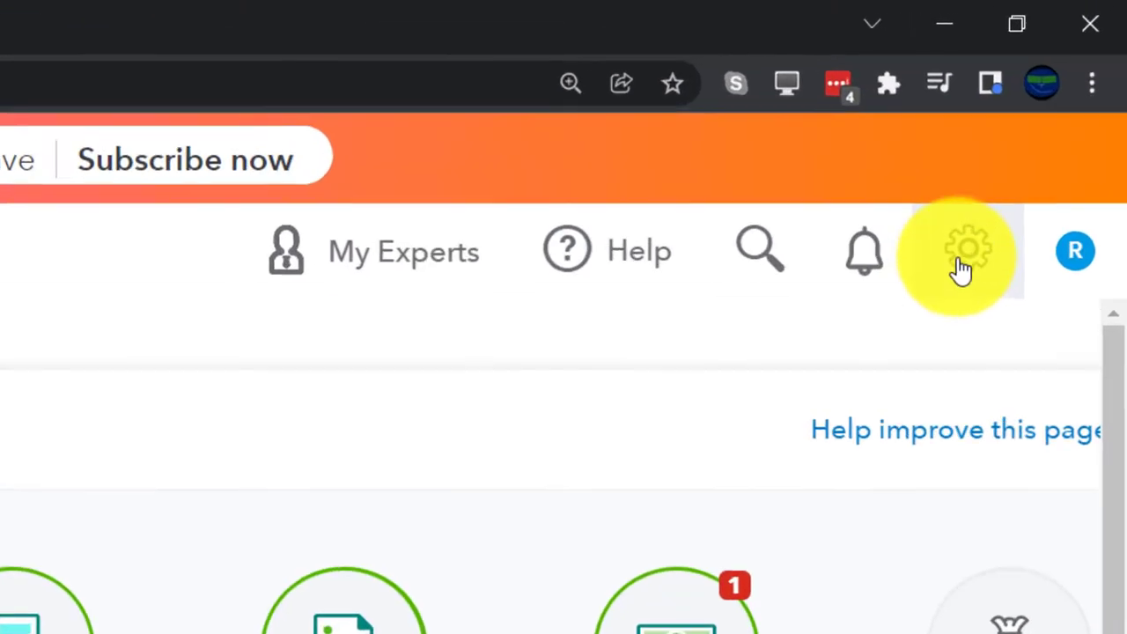
pyautogui.click(1052, 123)
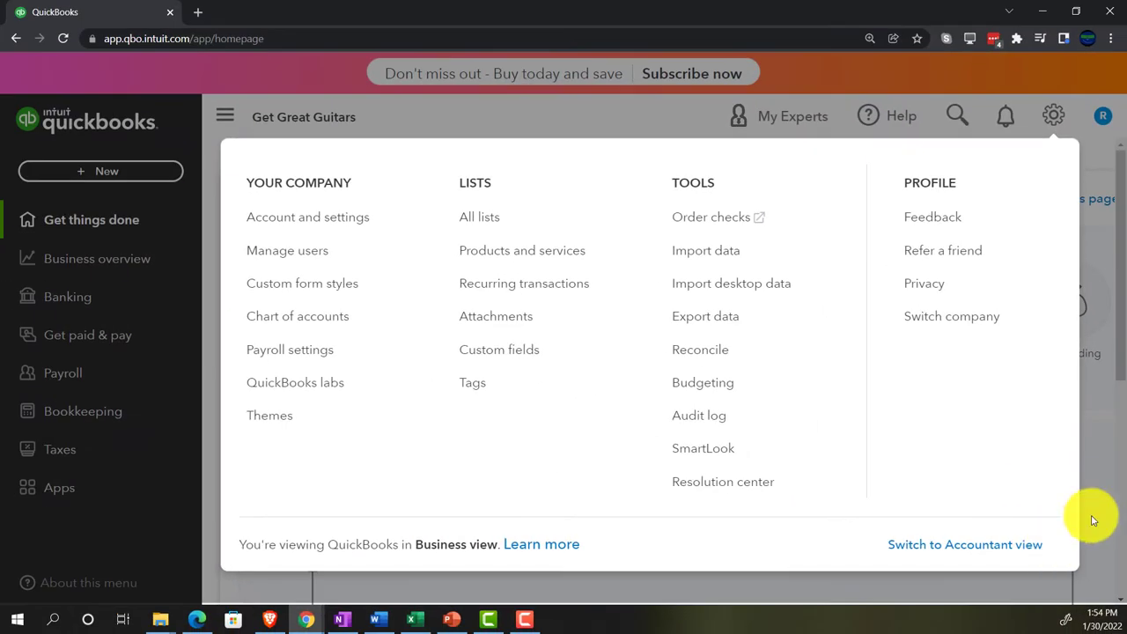
pyautogui.click(1093, 520)
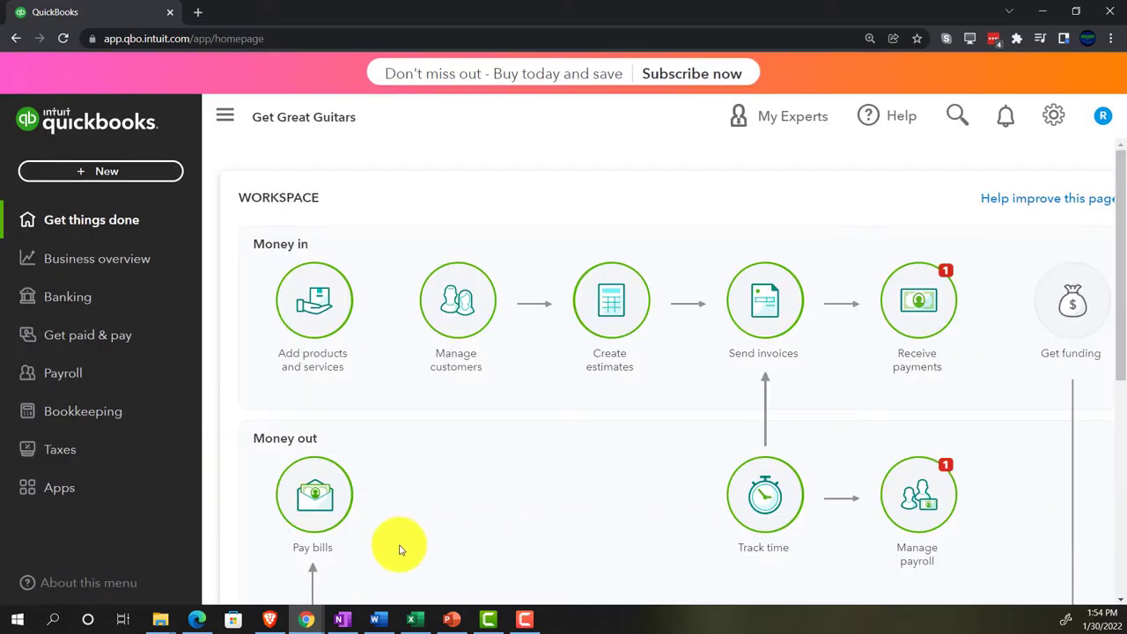
# - Switch to the sample company in Edge to view its home page, and return to Get Great Guitars in Chrome
pyautogui.click(195, 619)
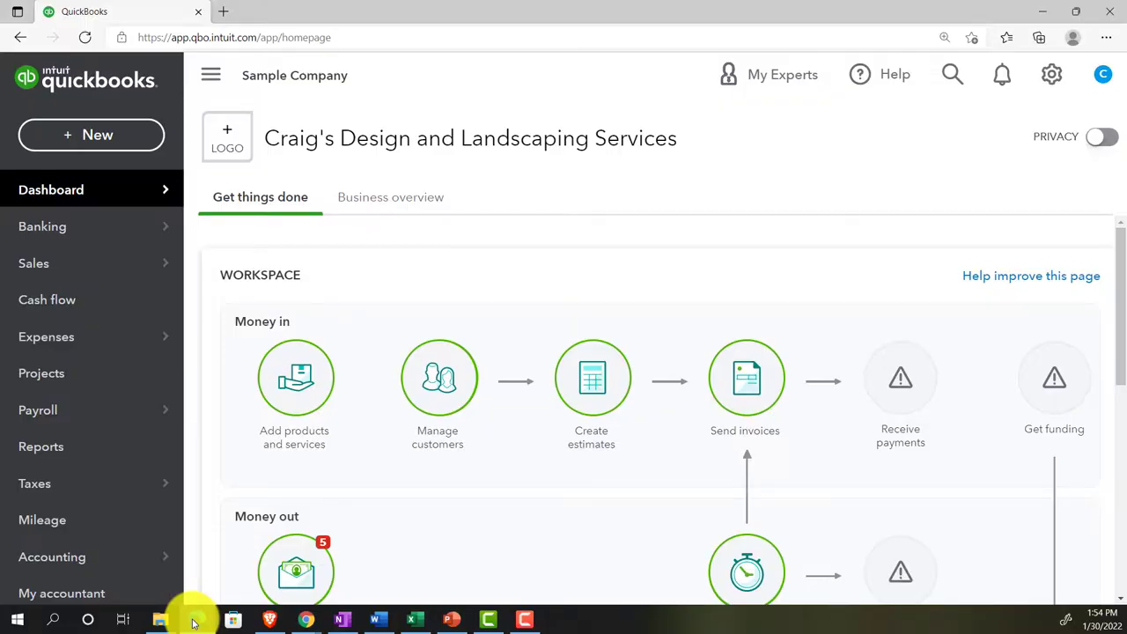
pyautogui.click(195, 620)
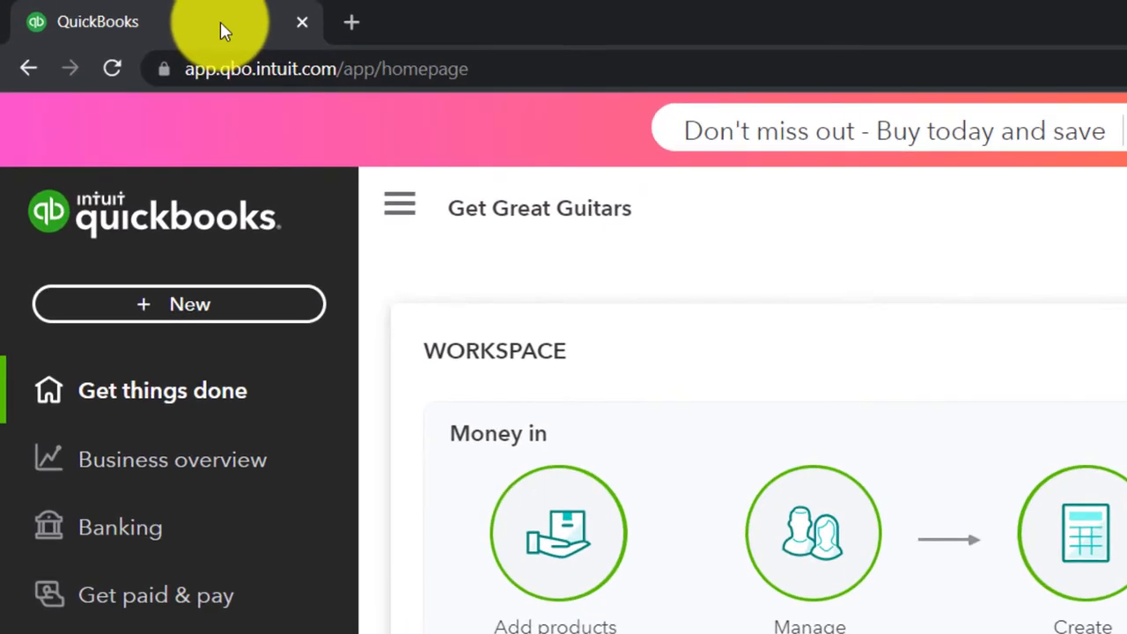
# - Duplicate the Get Great Guitars home page three times so that four browser tabs are open
pyautogui.rightClick(221, 31)
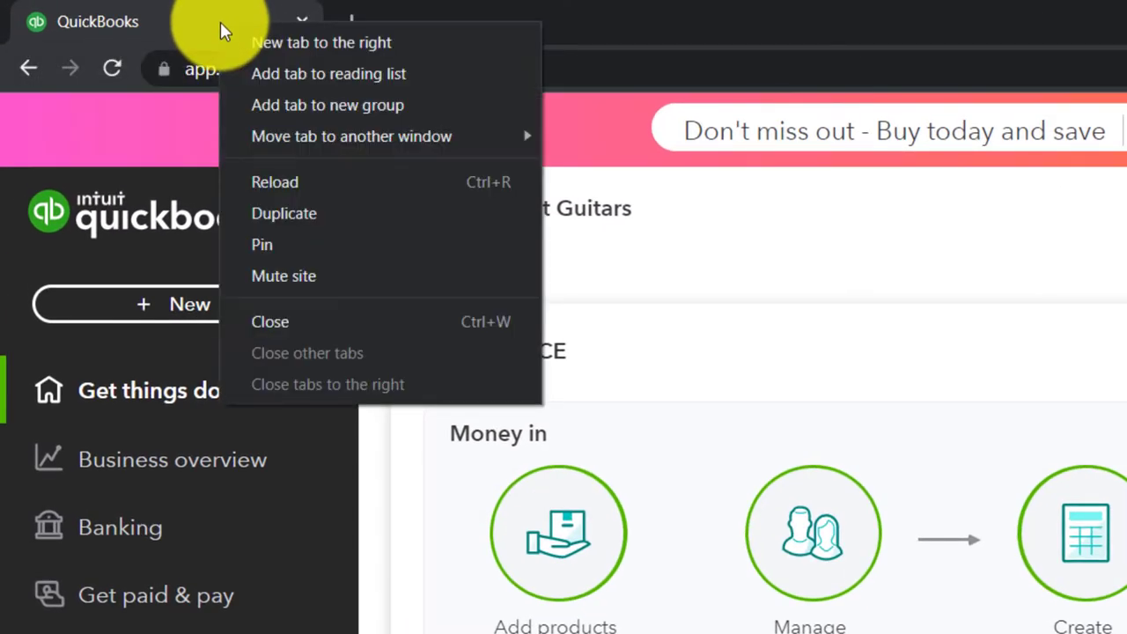
pyautogui.click(284, 216)
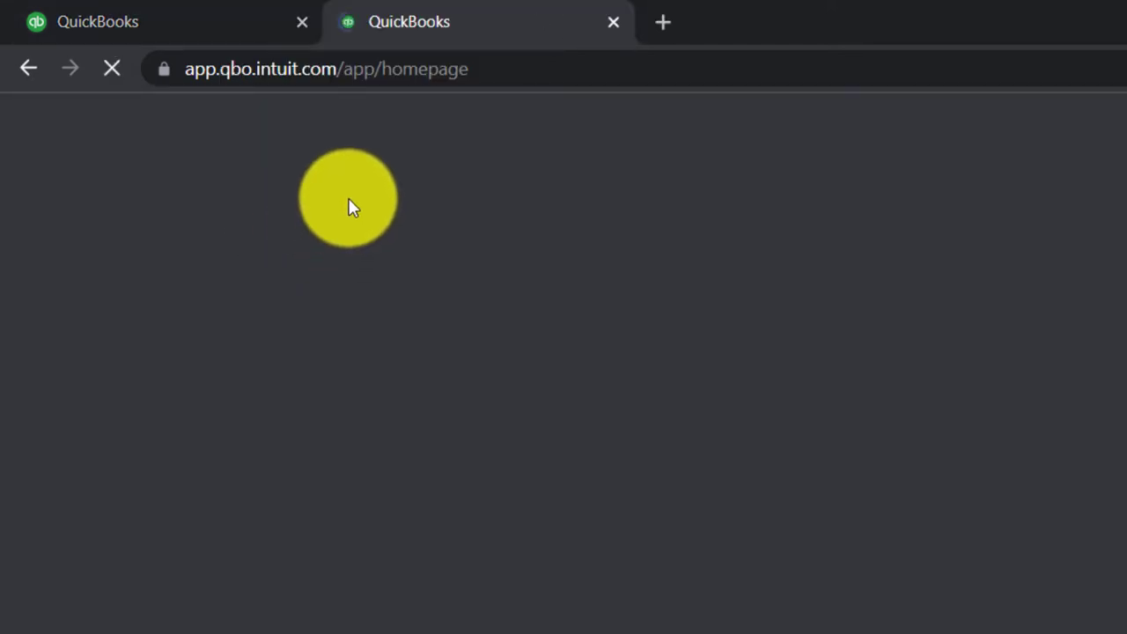
pyautogui.click(212, 21)
pyautogui.rightClick(212, 20)
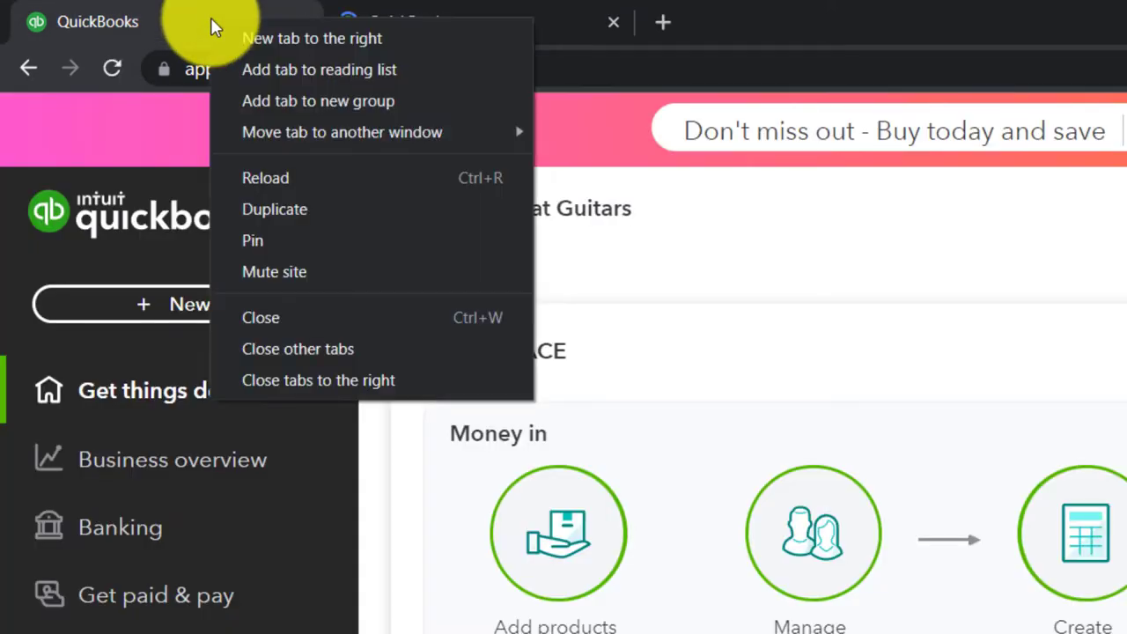
pyautogui.click(269, 208)
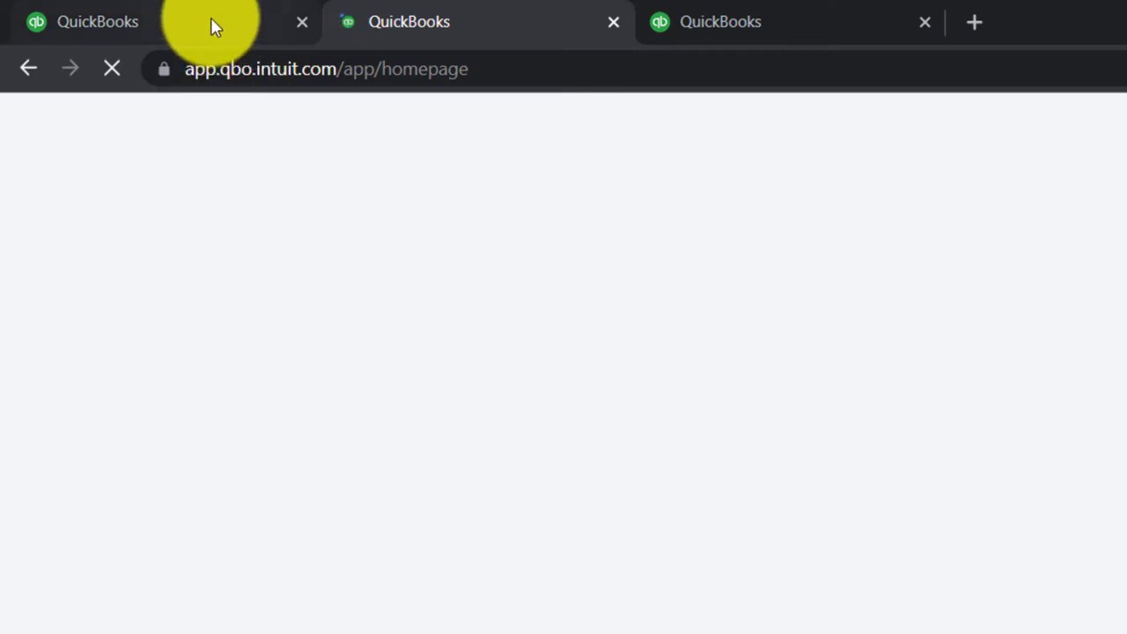
pyautogui.click(212, 20)
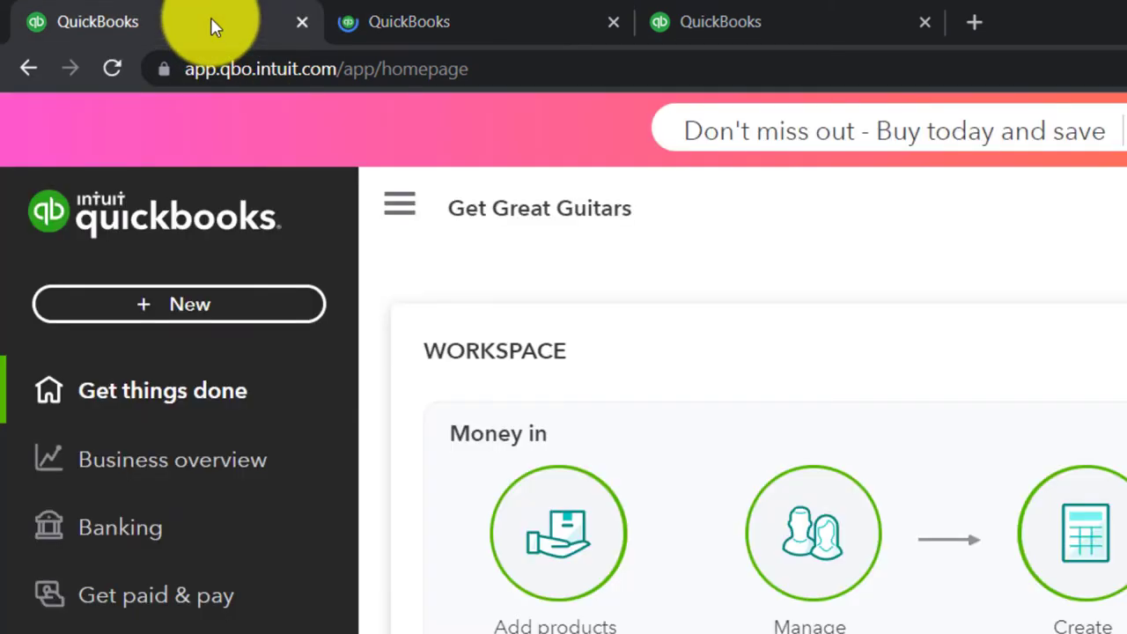
pyautogui.rightClick(212, 20)
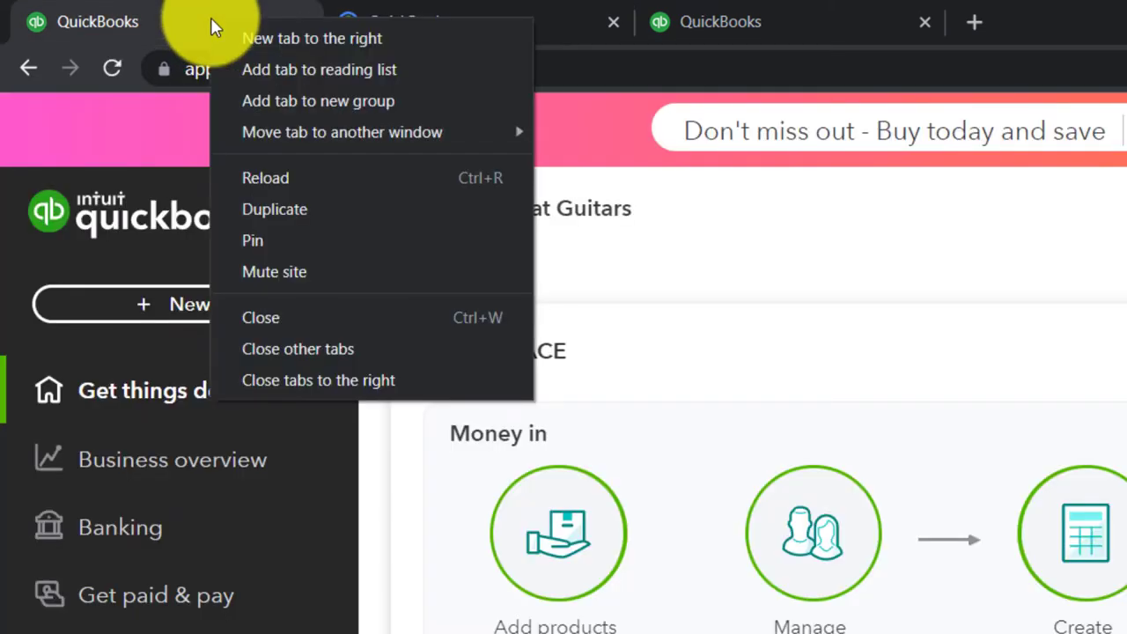
pyautogui.click(272, 209)
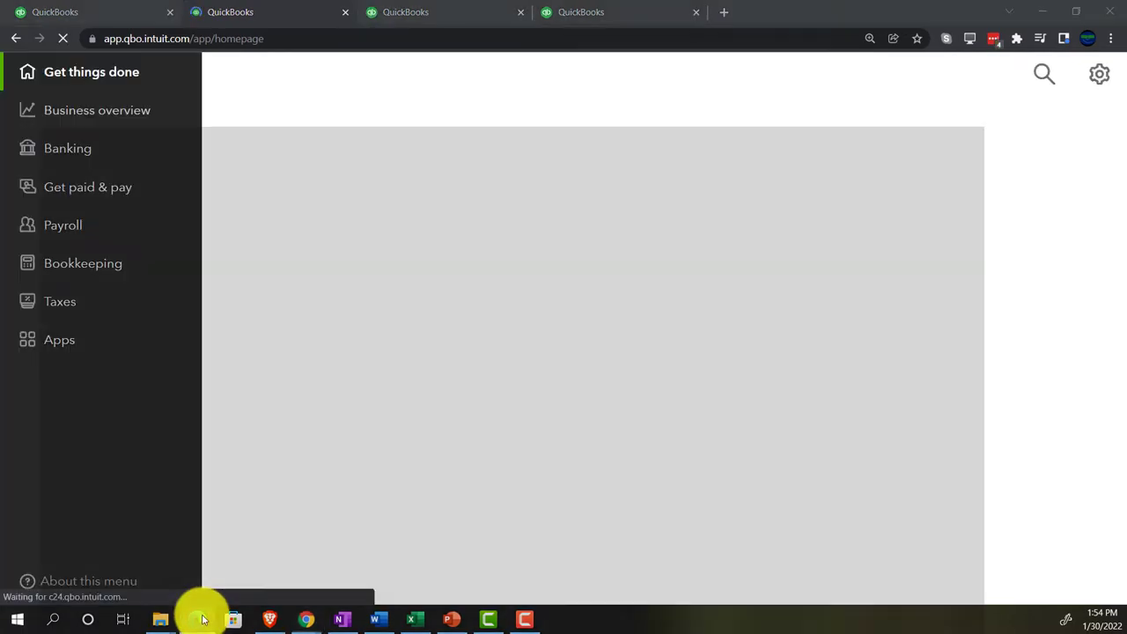
# - View the sample company's navigation in Edge, and open the Get Great Guitars Reports page in Chrome's second browser tab
pyautogui.click(198, 619)
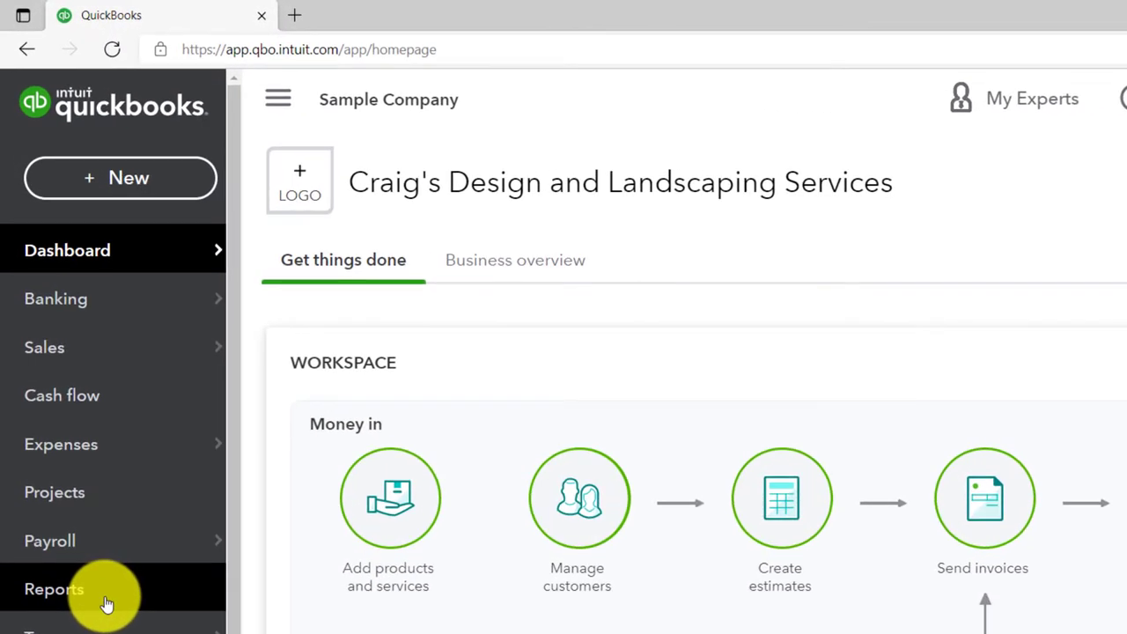
pyautogui.click(399, 606)
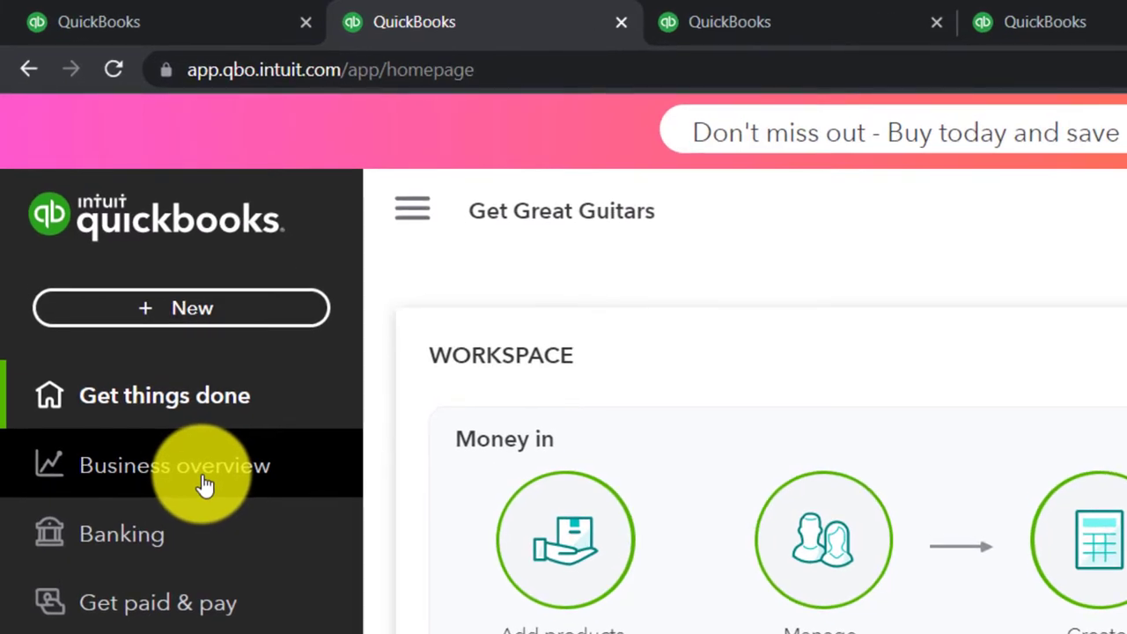
pyautogui.click(112, 279)
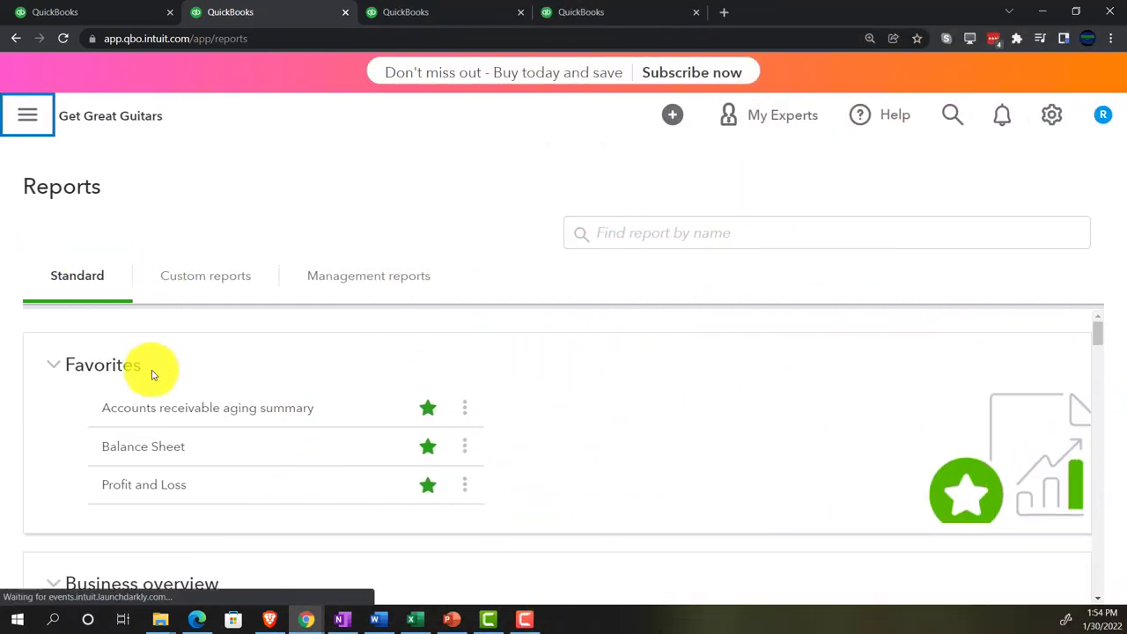
pyautogui.click(135, 449)
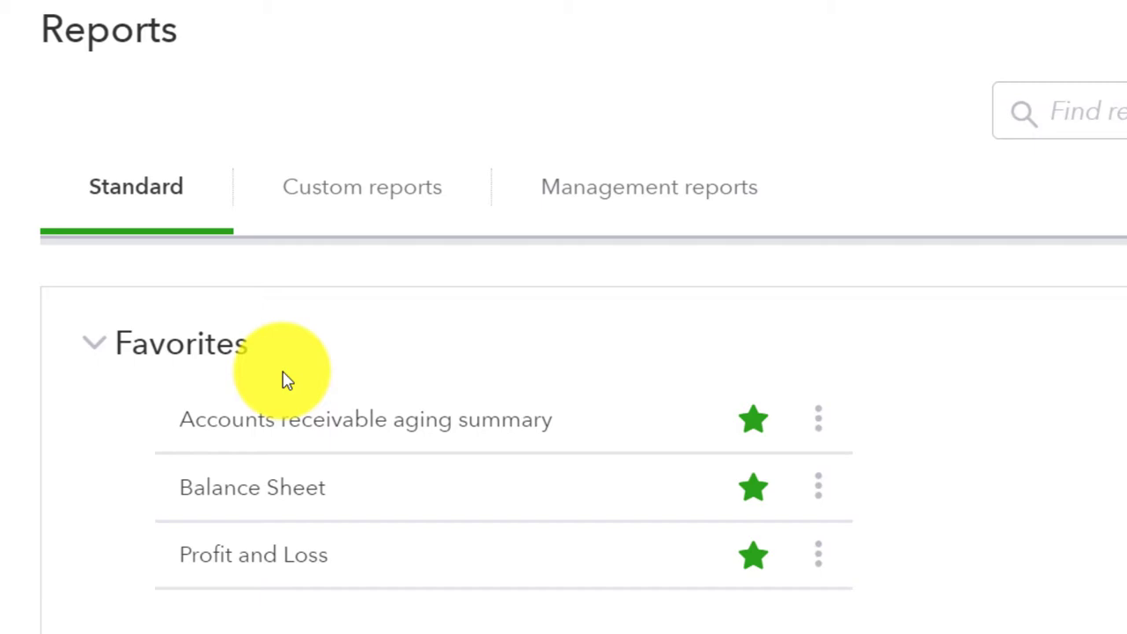
# - Look through the company's custom reports and management reports
pyautogui.click(356, 201)
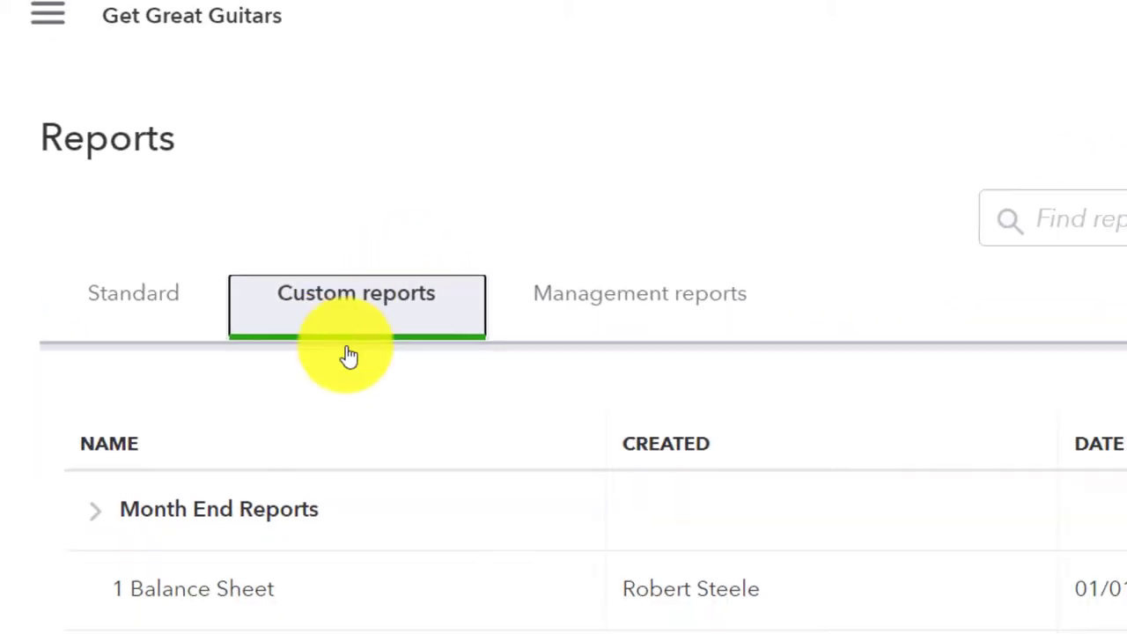
pyautogui.scroll(-2, 465, 511)
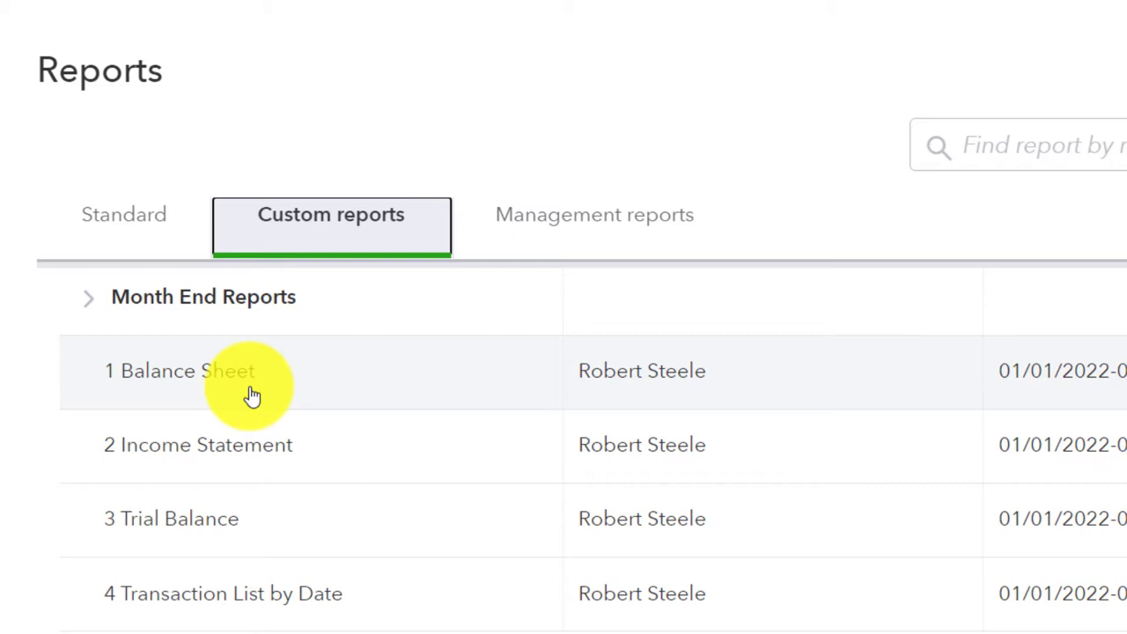
pyautogui.click(547, 229)
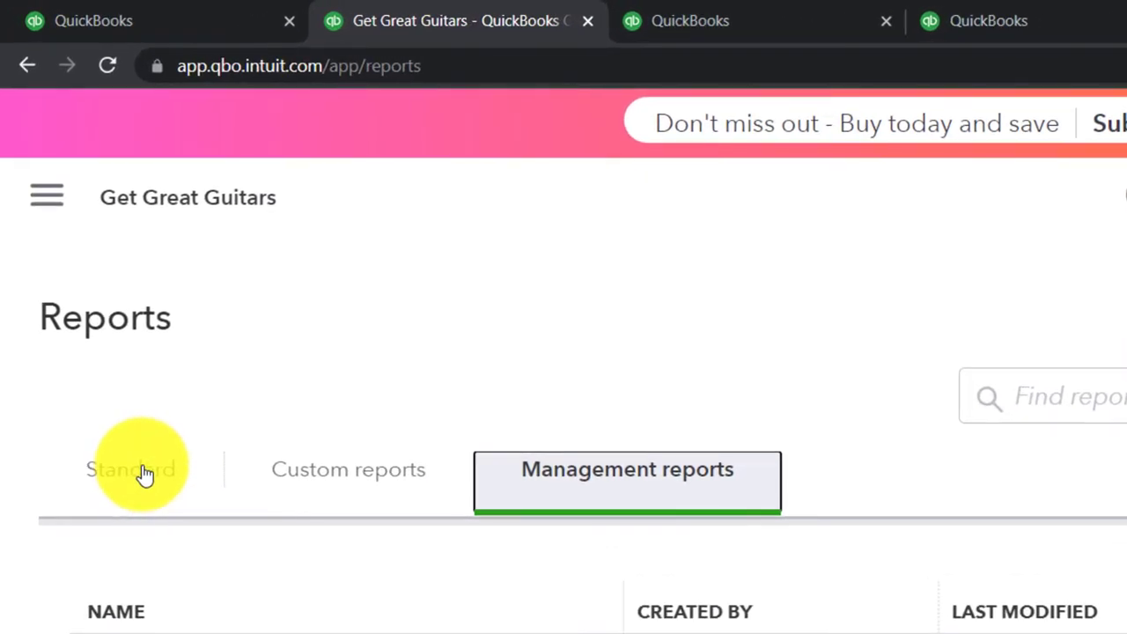
# - Open the Balance Sheet Summary from the Business overview group of the standard reports
pyautogui.click(143, 472)
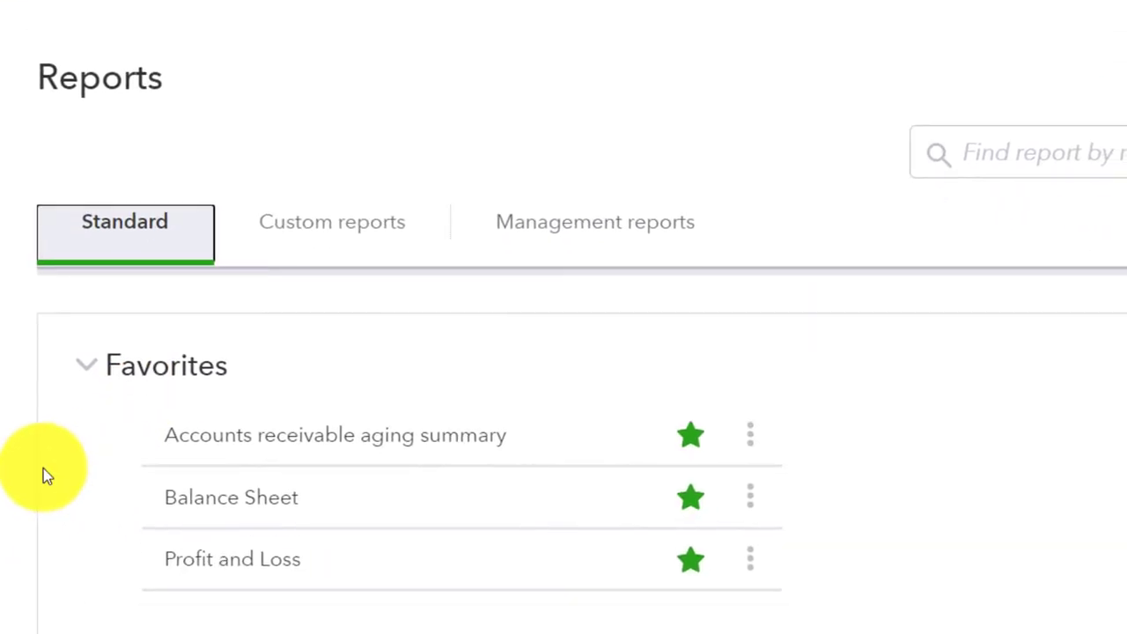
pyautogui.scroll(-1, 43, 469)
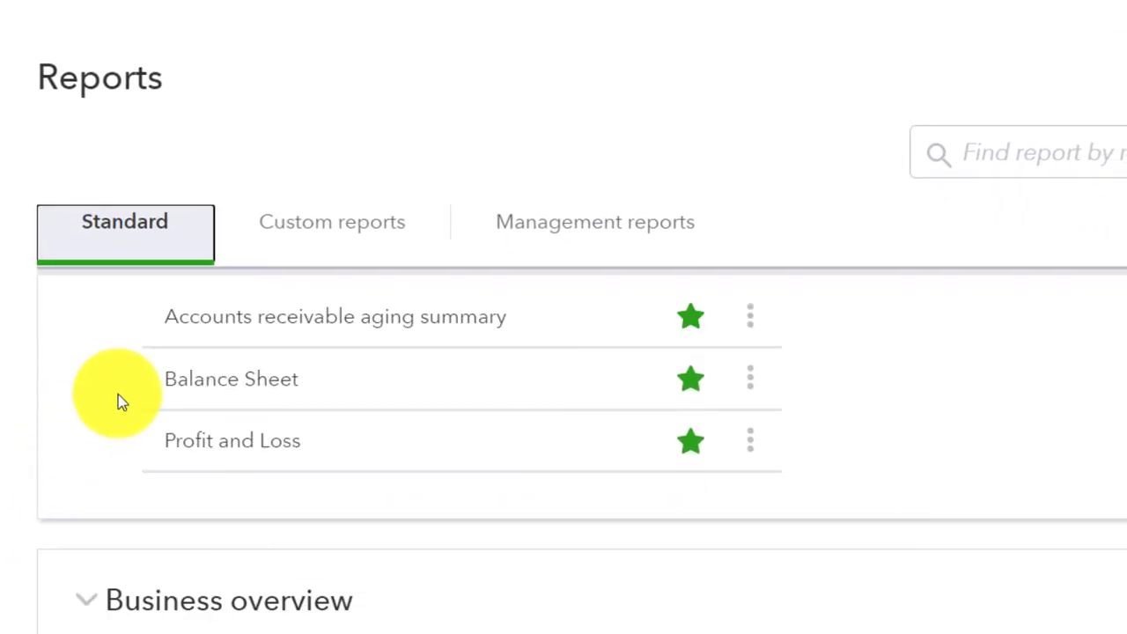
pyautogui.scroll(-3, 122, 401)
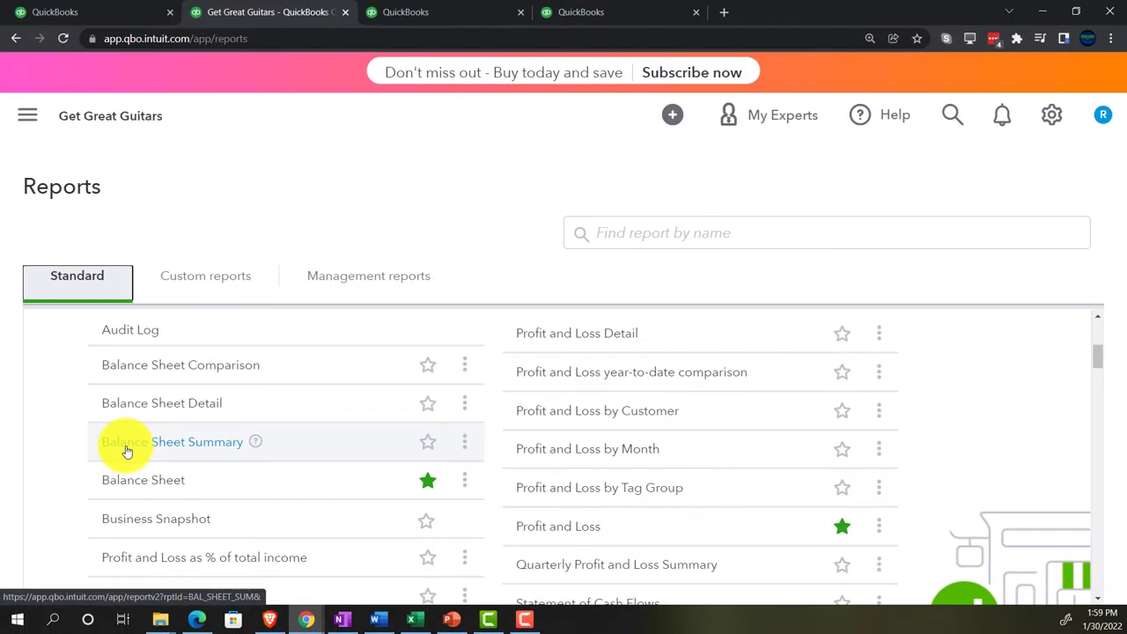
pyautogui.click(127, 451)
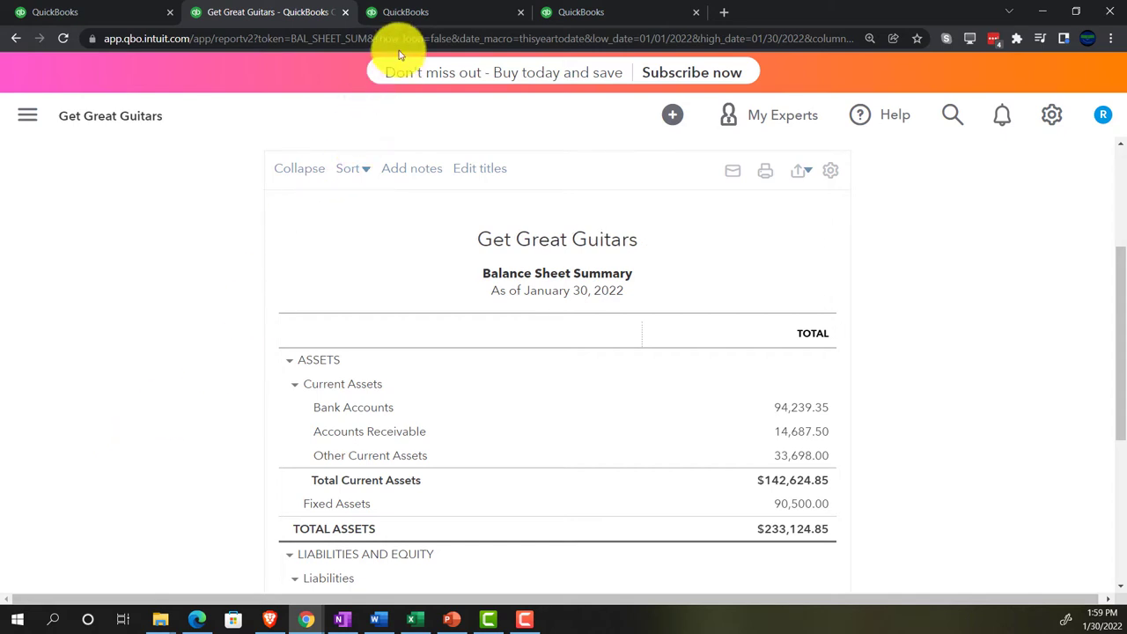
# - Open the Balance Sheet report from the favorite reports in the third browser tab
pyautogui.click(402, 13)
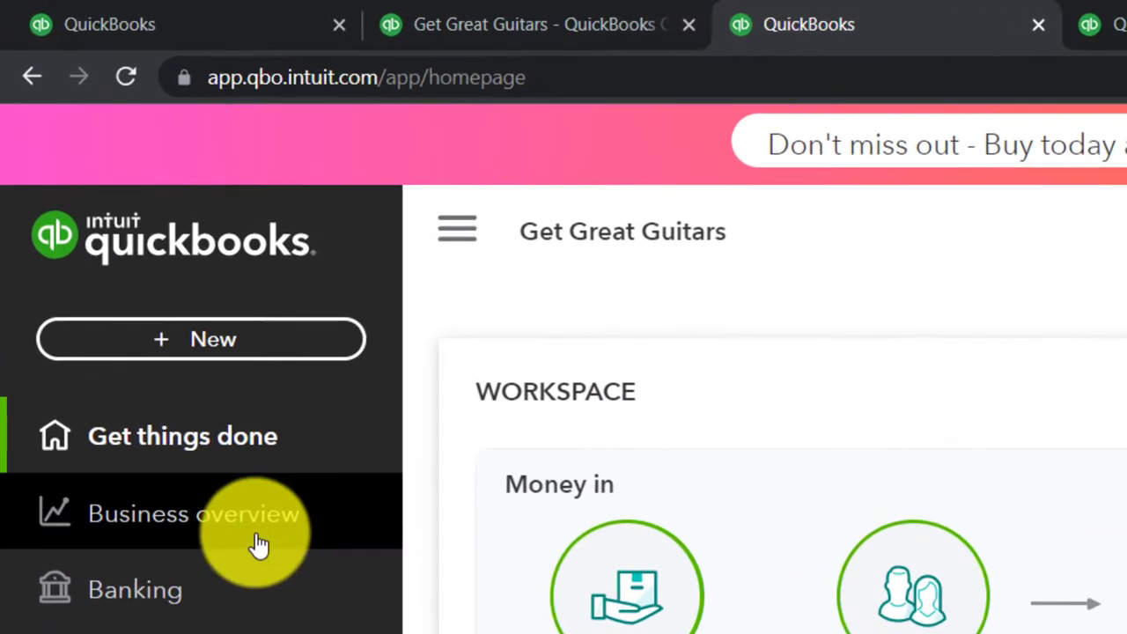
pyautogui.click(100, 265)
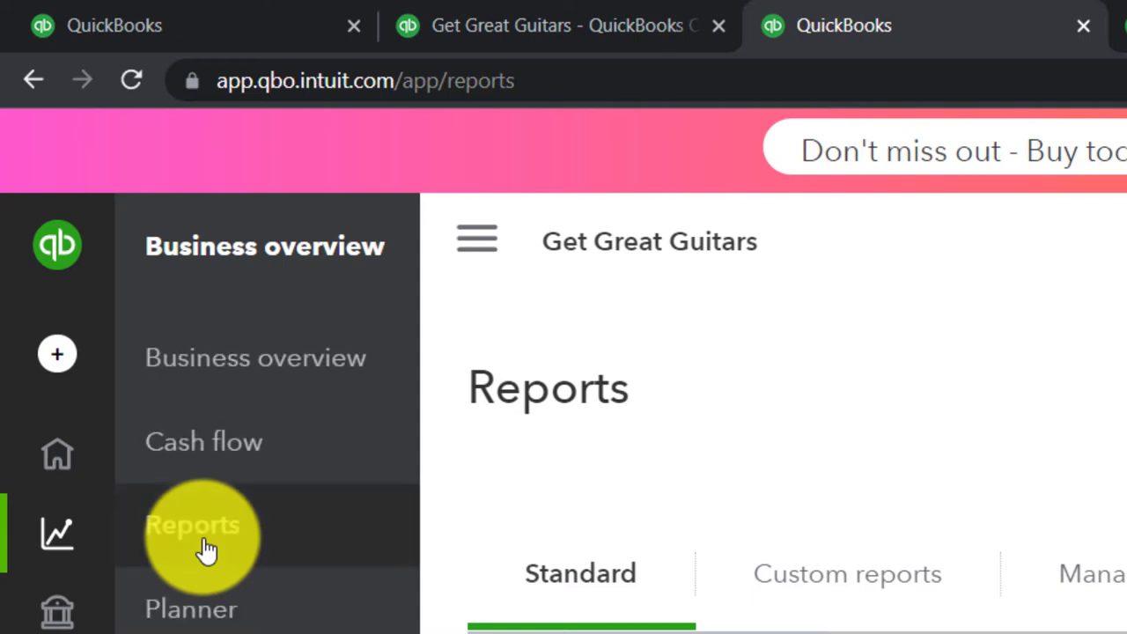
pyautogui.click(214, 529)
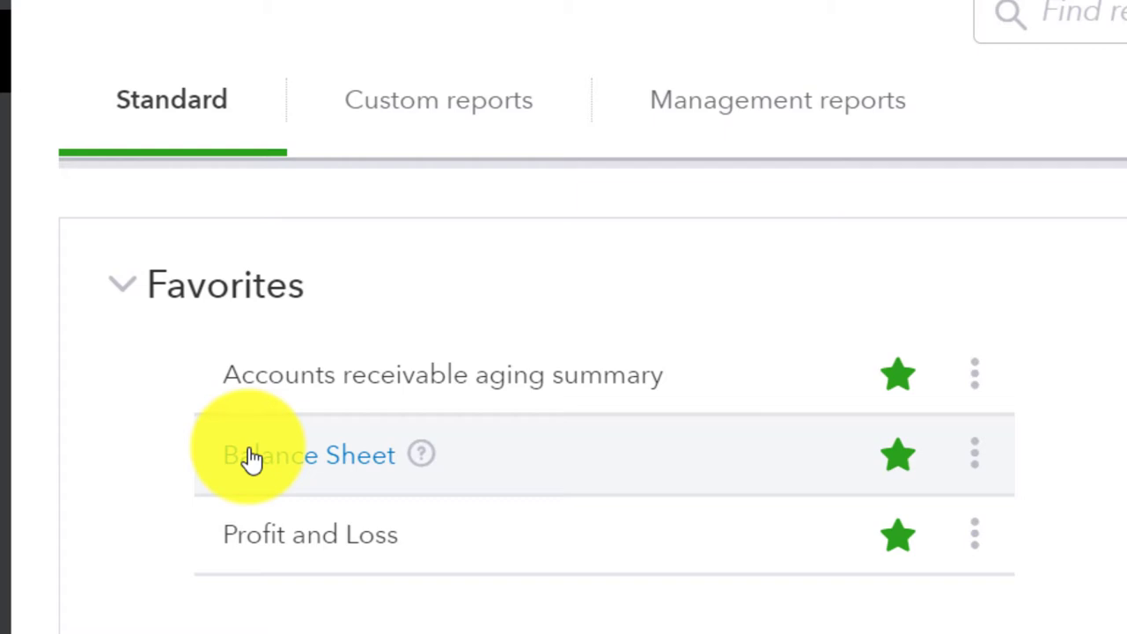
pyautogui.click(253, 458)
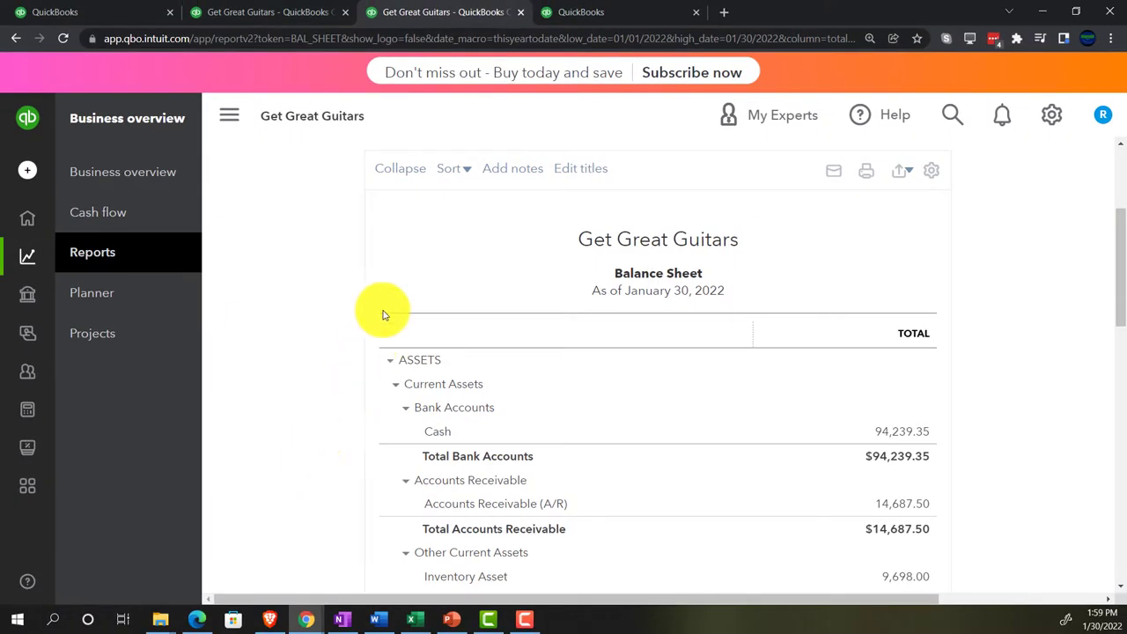
# - Open the favorite Balance Sheet report in the fourth browser tab as well
pyautogui.click(577, 14)
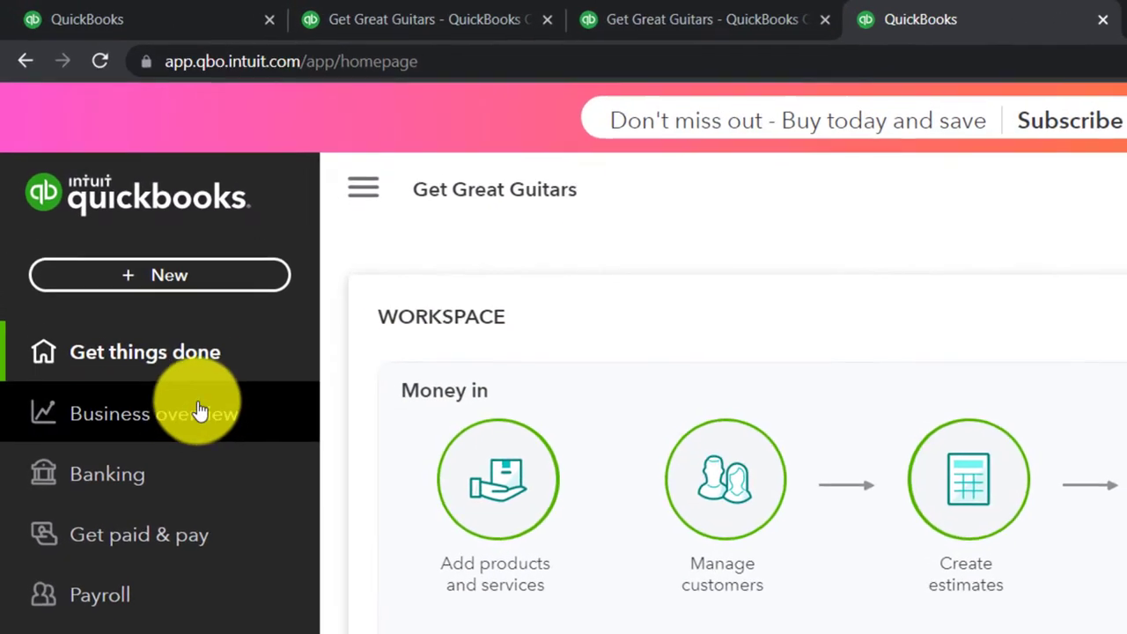
pyautogui.click(163, 423)
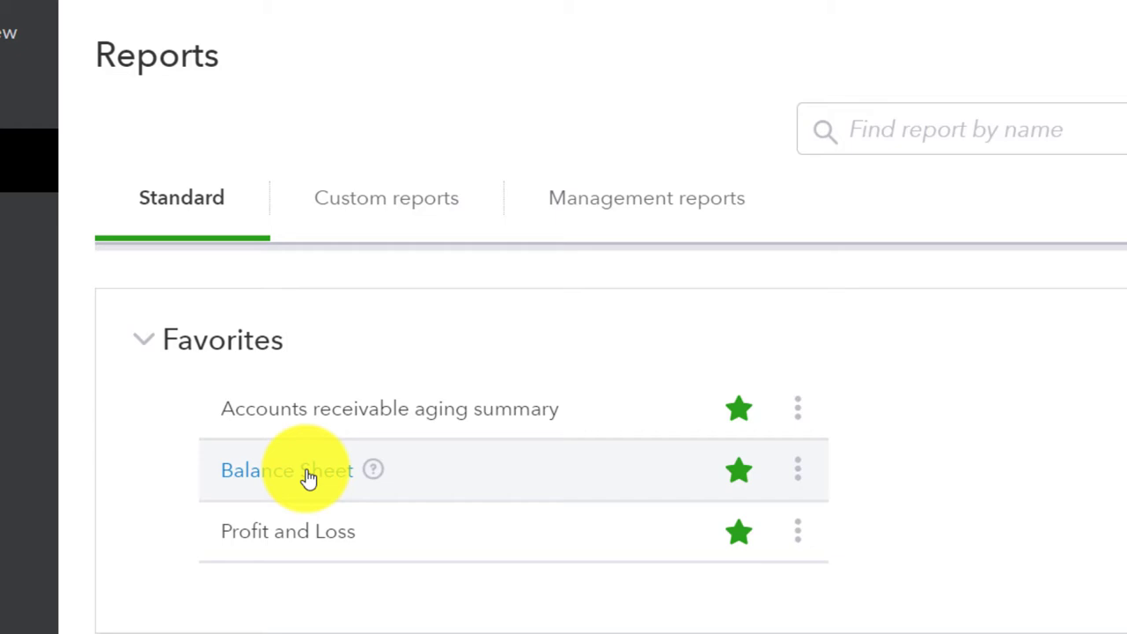
pyautogui.click(308, 477)
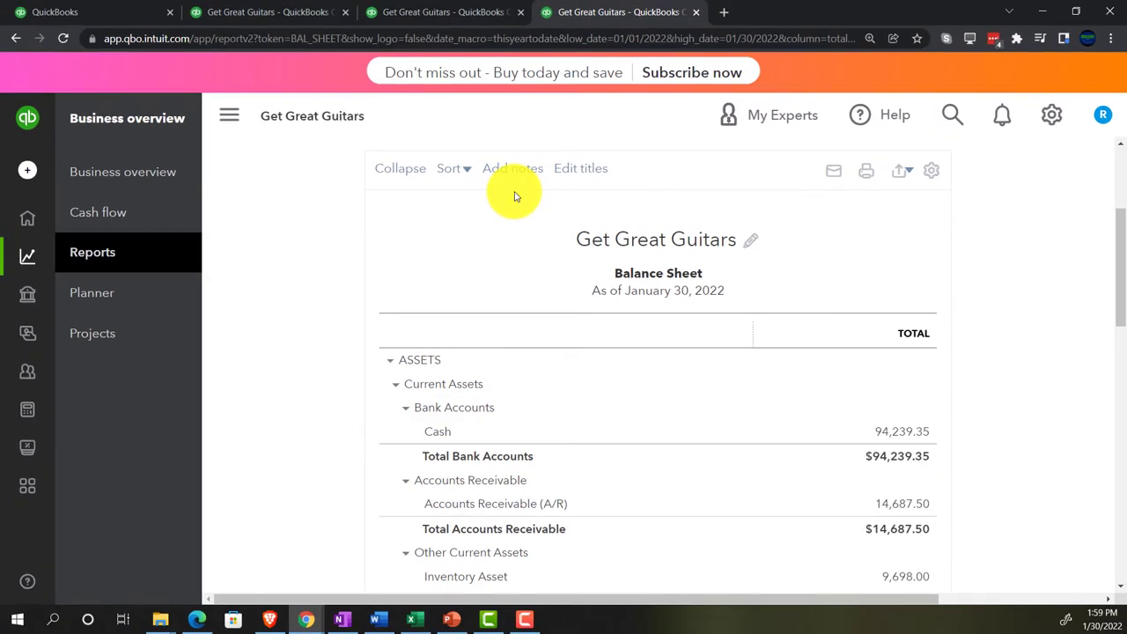
# - Duplicate the fourth tab's Balance Sheet and open the favorite Profit and Loss report in the copy
pyautogui.rightClick(612, 14)
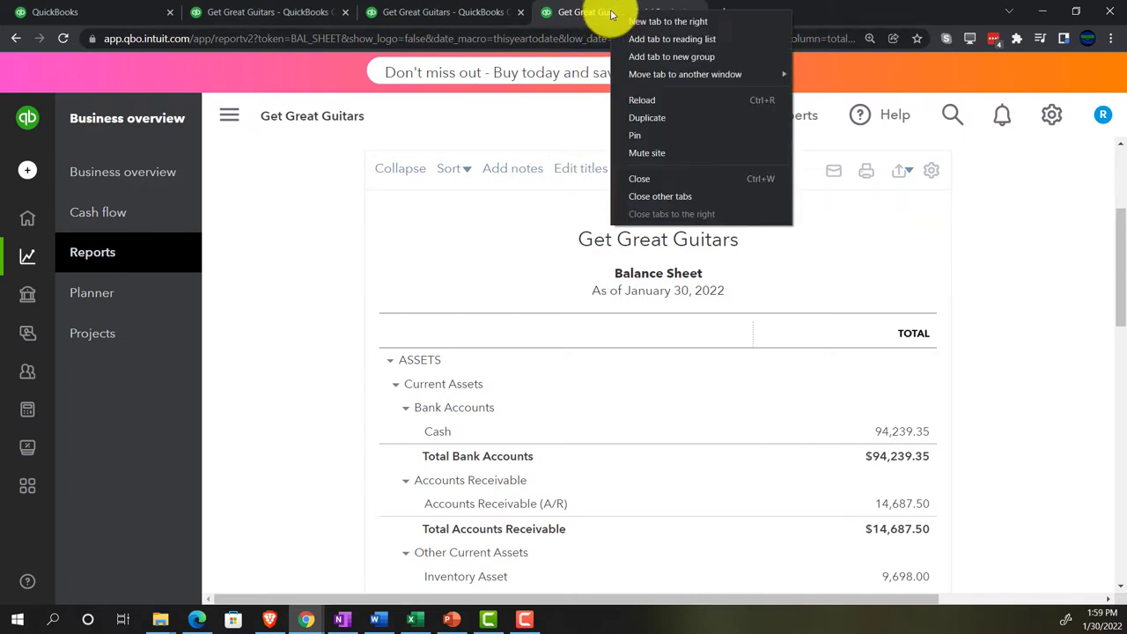
pyautogui.click(647, 117)
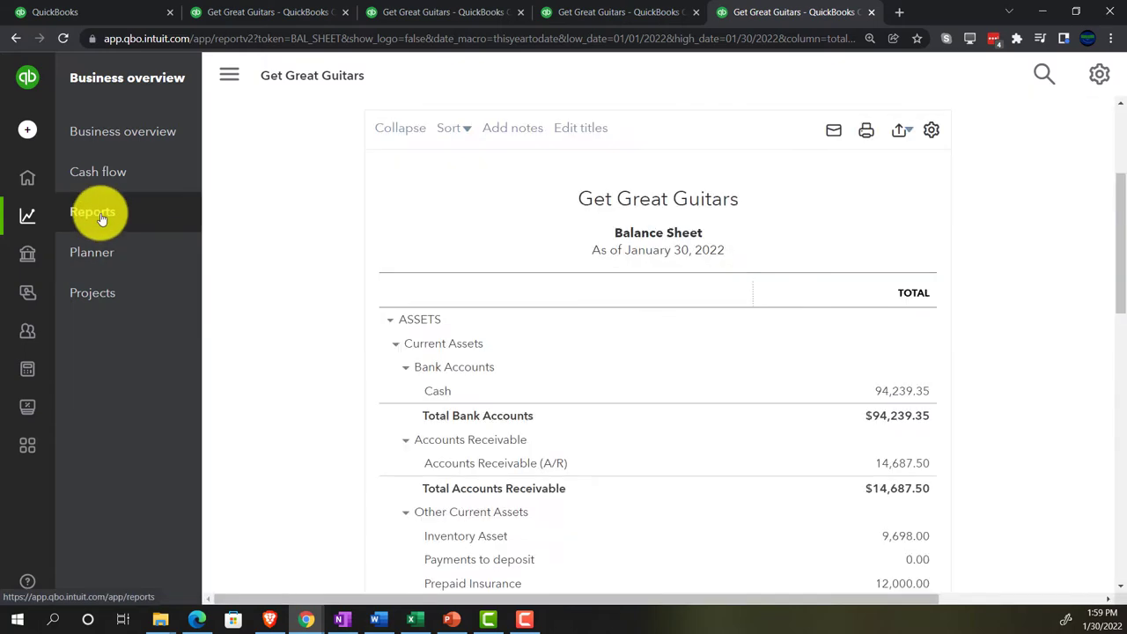
pyautogui.click(101, 218)
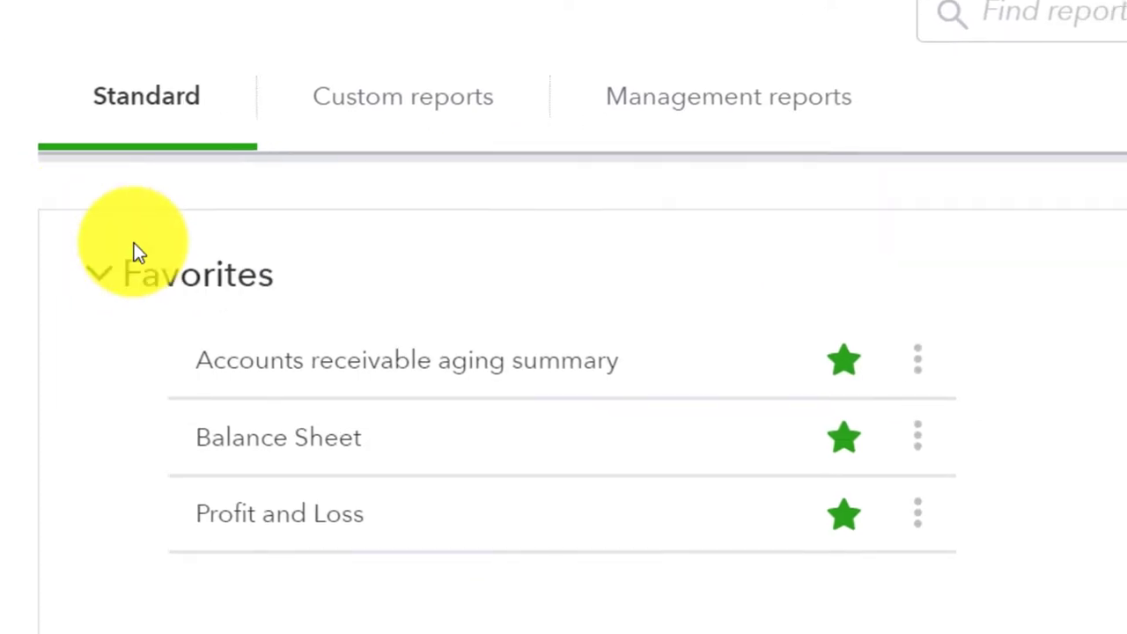
pyautogui.click(411, 158)
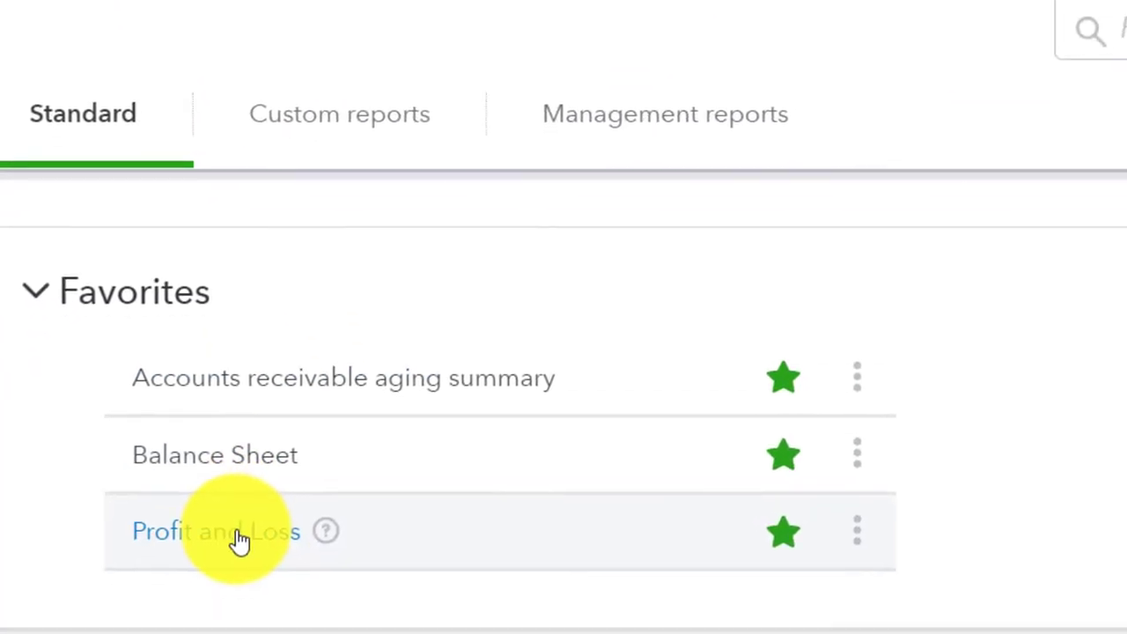
pyautogui.click(236, 532)
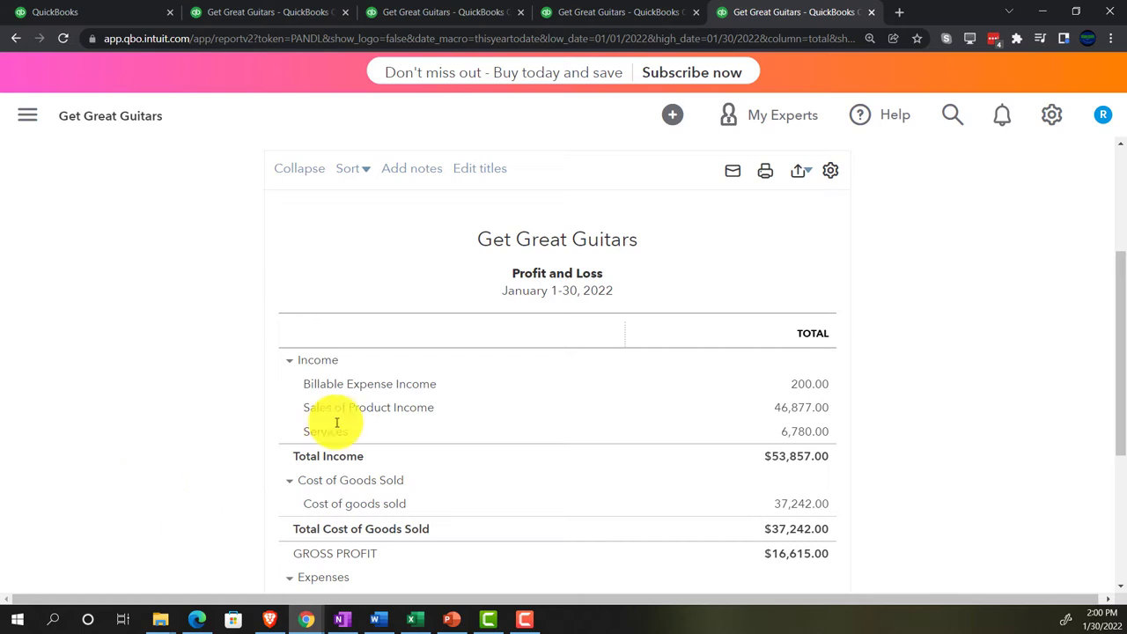
# - Duplicate the fifth tab's Profit and Loss report and open the favorite Profit and Loss report in the copy
pyautogui.rightClick(763, 15)
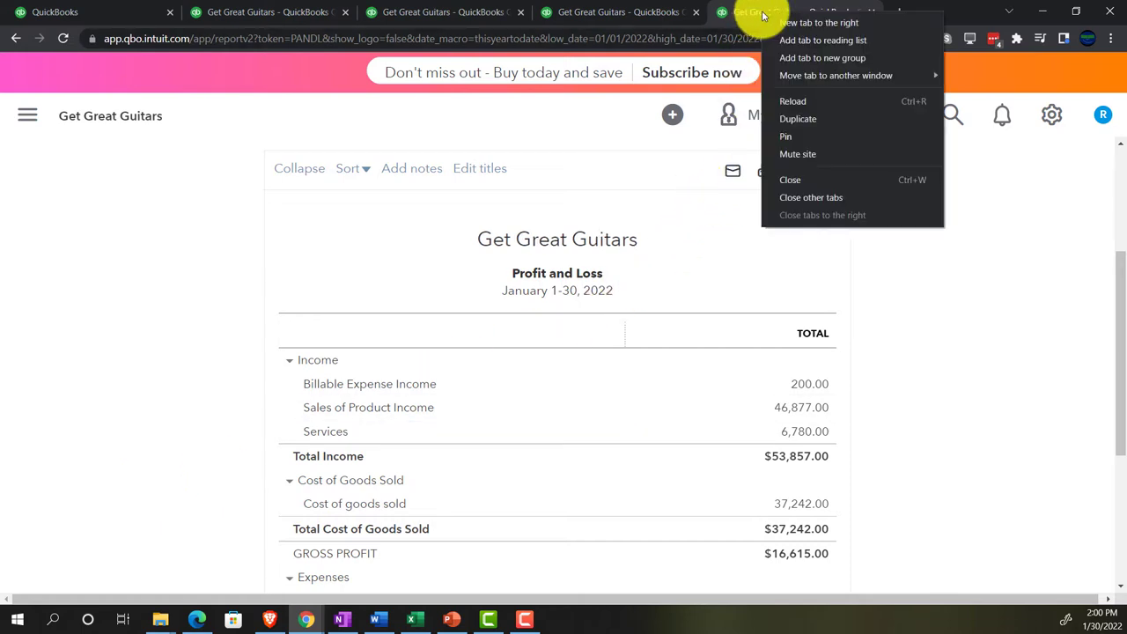
pyautogui.click(798, 124)
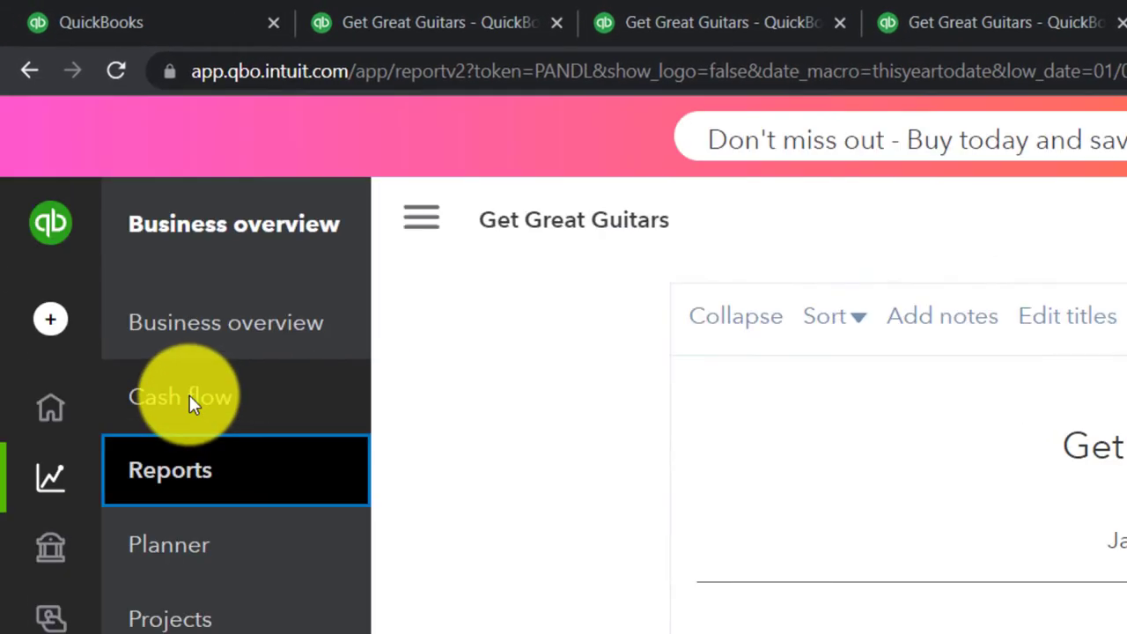
pyautogui.click(187, 476)
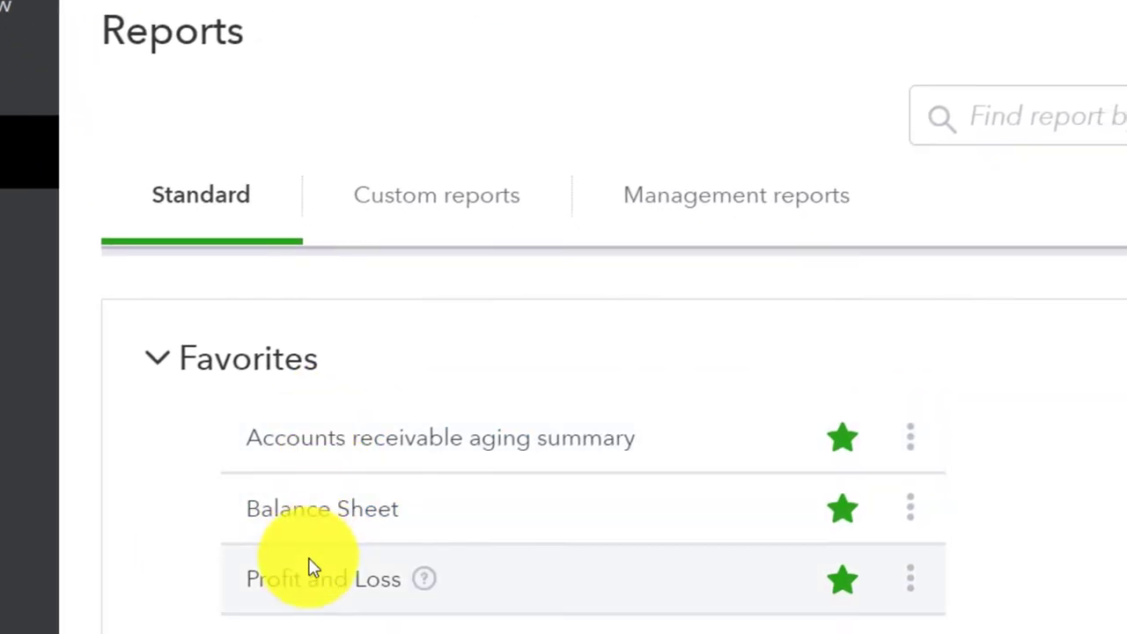
pyautogui.click(313, 587)
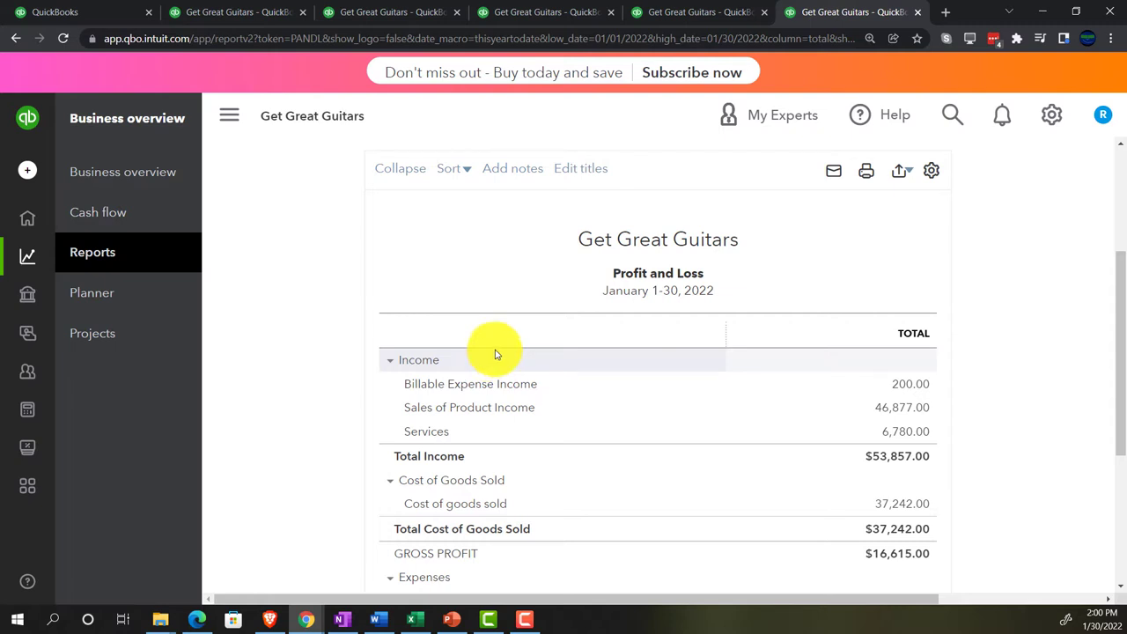
# - Duplicate the sixth tab and open the favorite Profit and Loss report in the new seventh tab
pyautogui.rightClick(848, 16)
pyautogui.press('Escape')
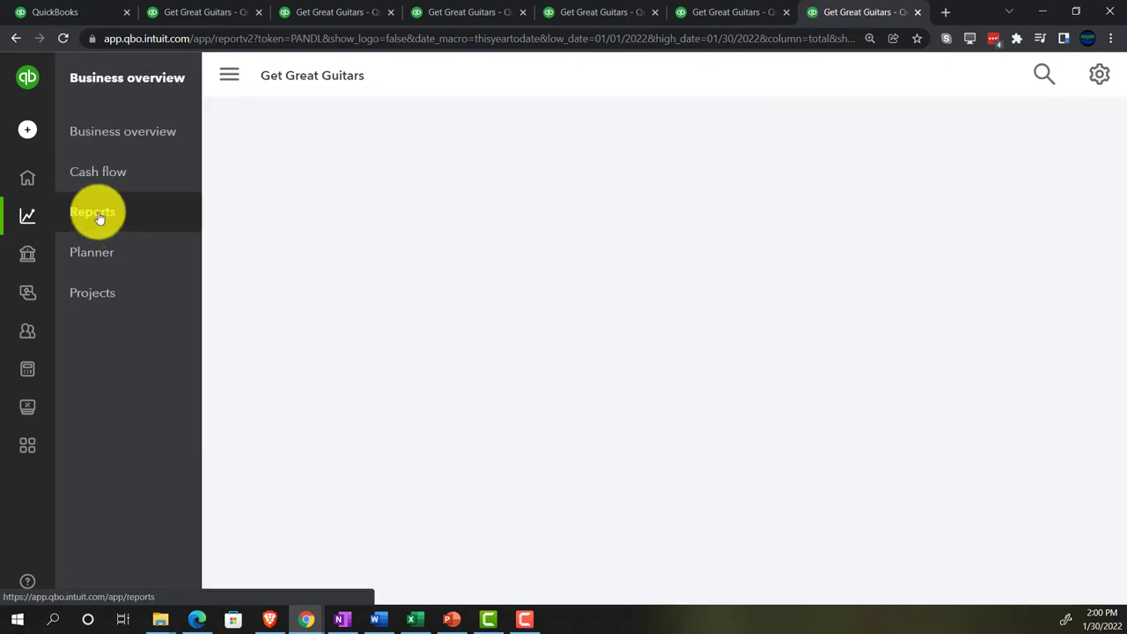
pyautogui.click(97, 214)
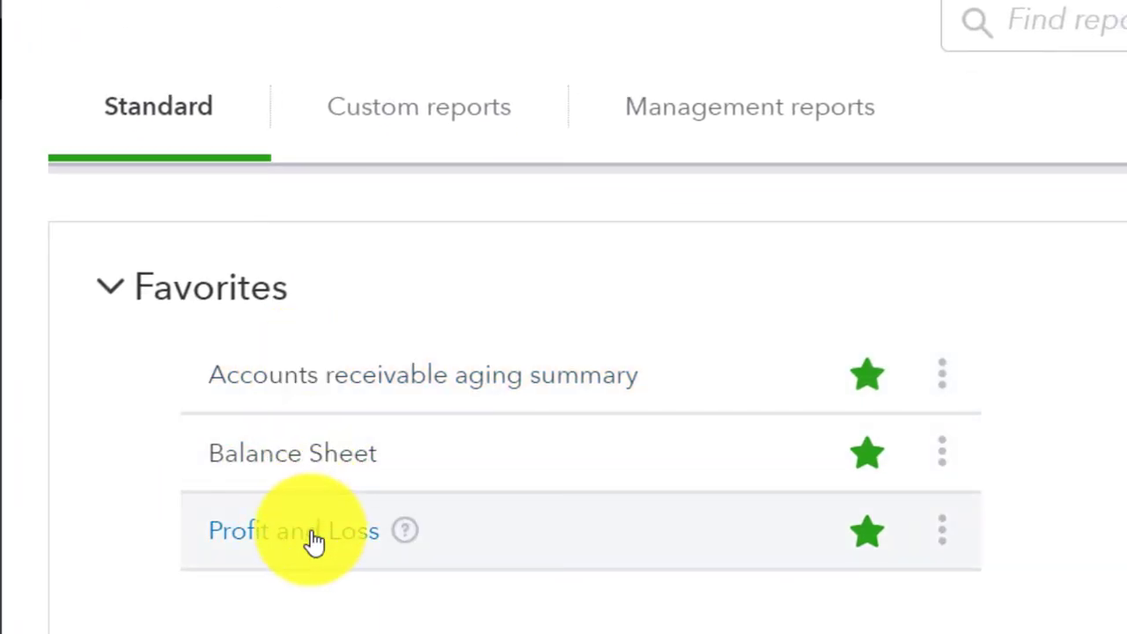
pyautogui.click(314, 539)
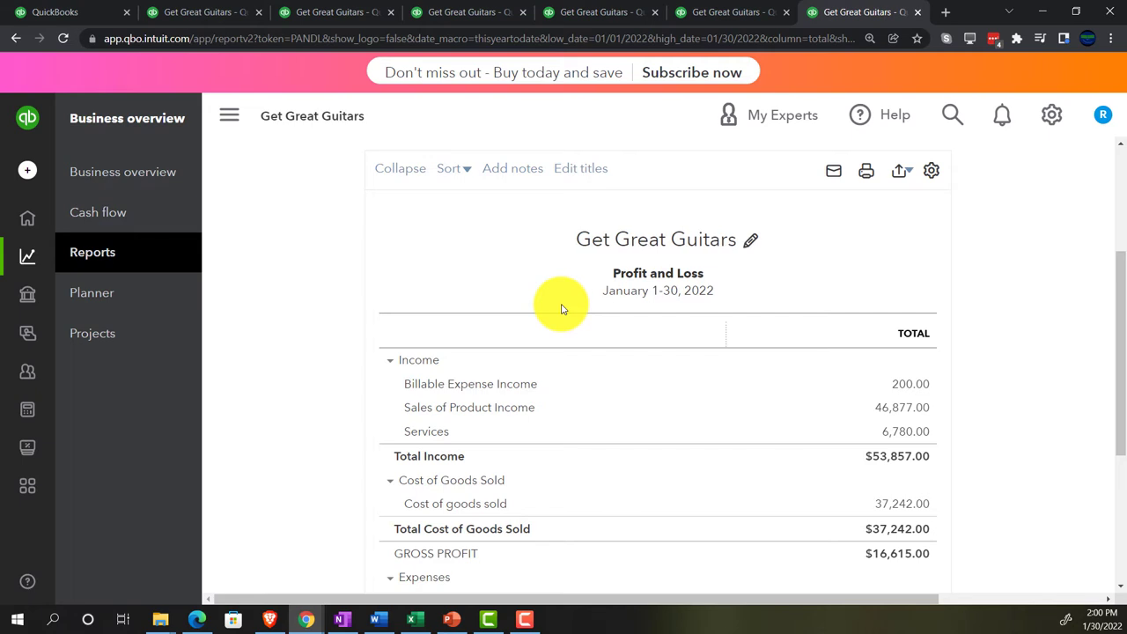
# - Duplicate the seventh tab, search the report list for "tria" and open the standard Trial Balance report in the copy
pyautogui.rightClick(855, 14)
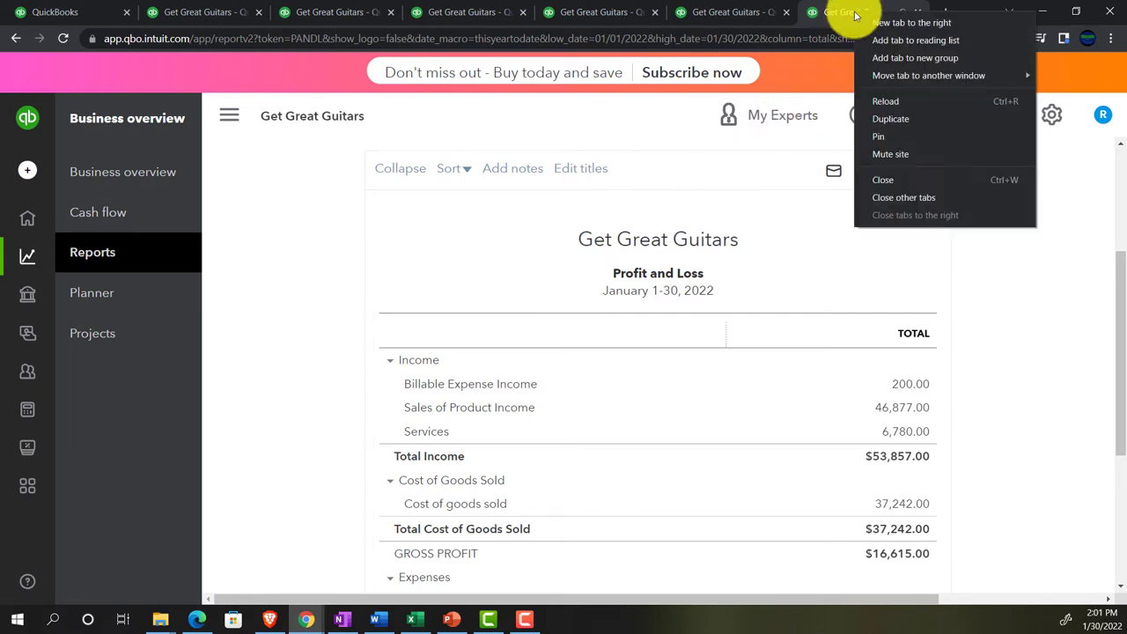
pyautogui.click(885, 117)
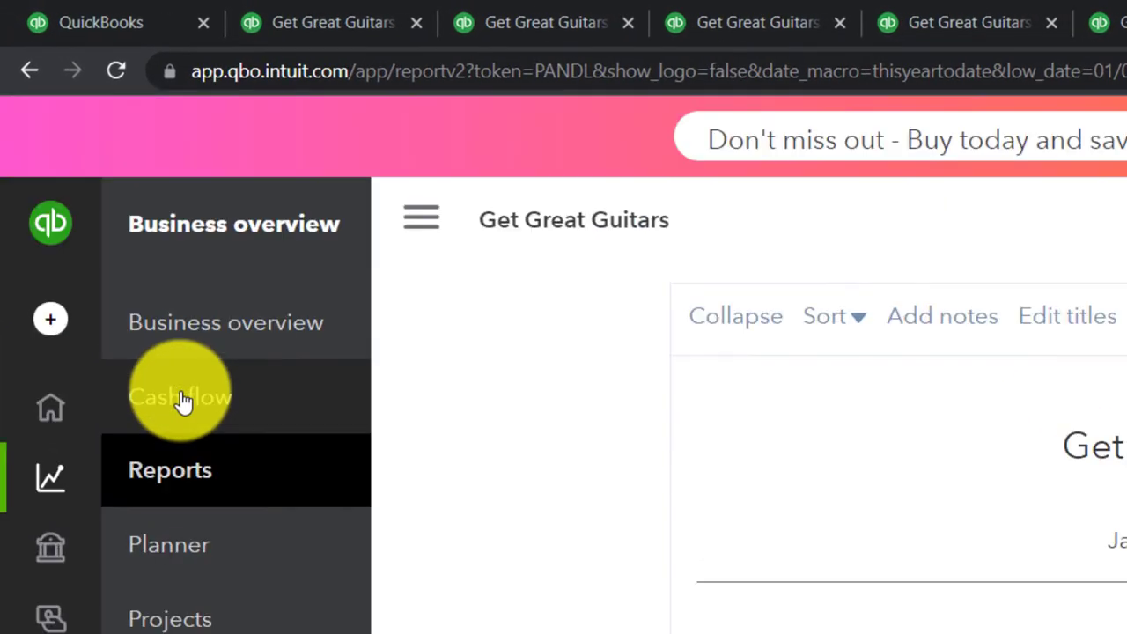
pyautogui.click(164, 488)
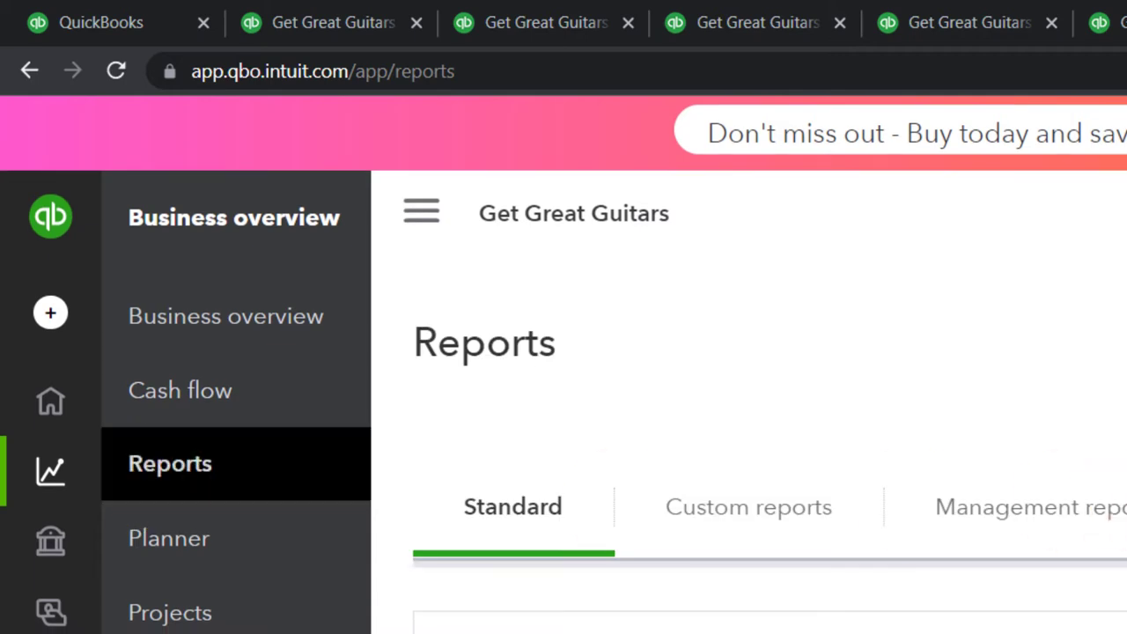
pyautogui.click(963, 296)
pyautogui.write('tria')
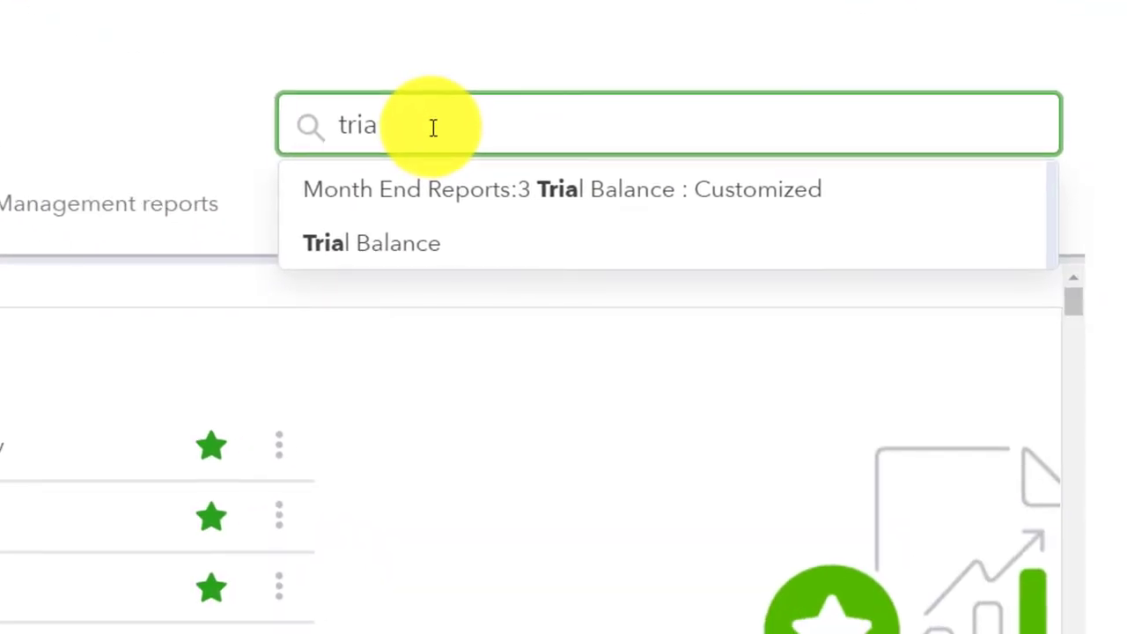
pyautogui.press('Down')
pyautogui.press('Down')
pyautogui.press('Return')
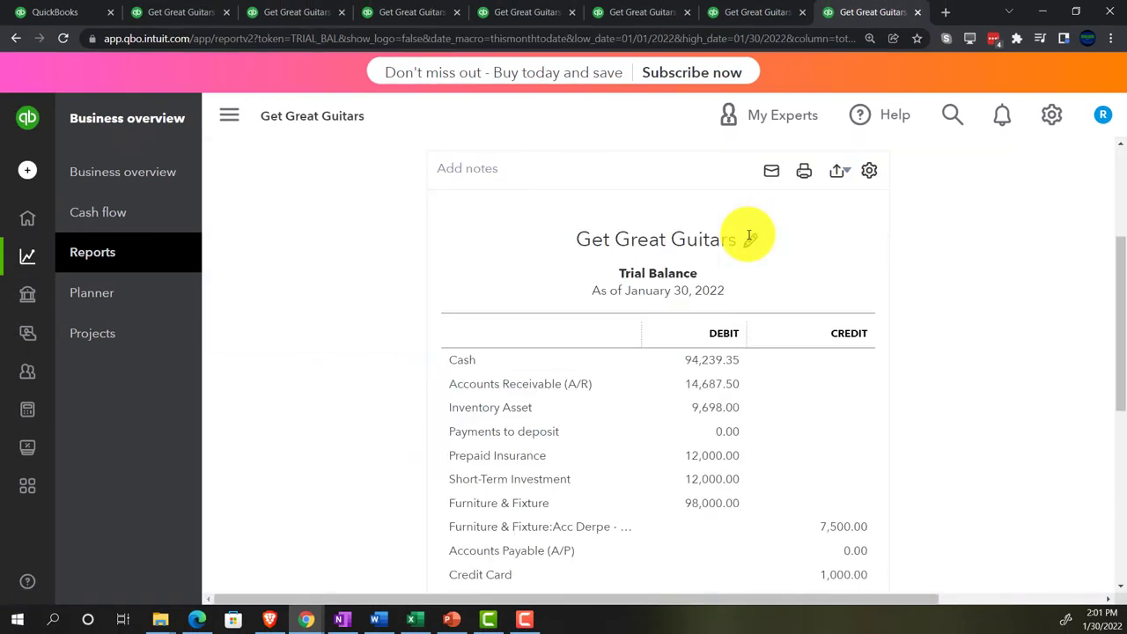
# - Duplicate the Trial Balance tab, search the report list for "transact" and open the Transaction List by Date report in the copy
pyautogui.rightClick(874, 16)
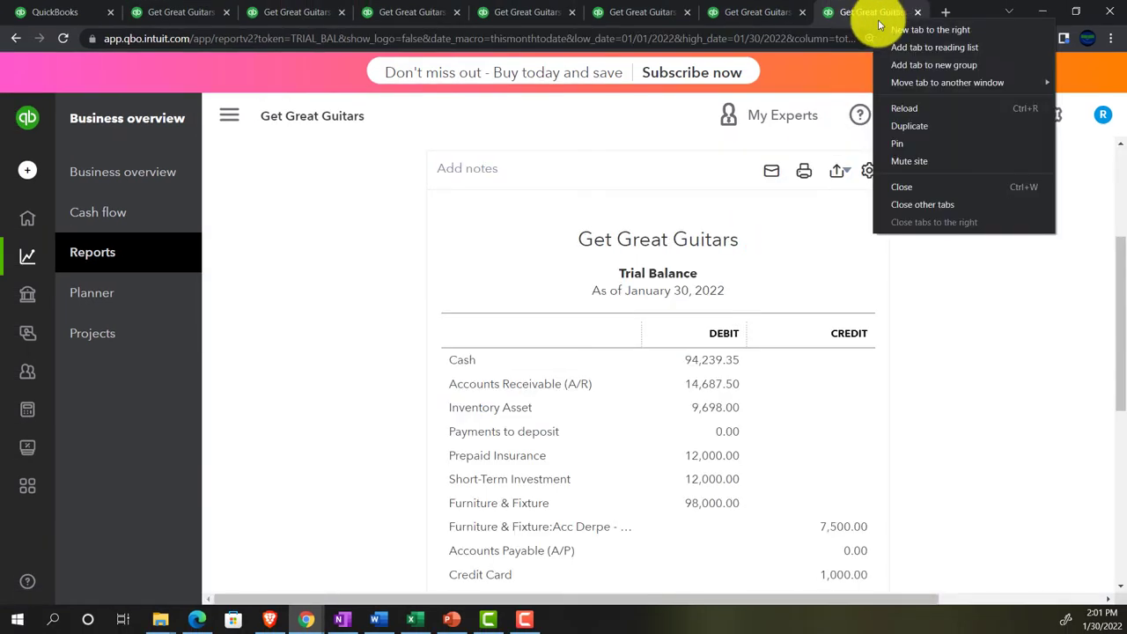
pyautogui.click(900, 130)
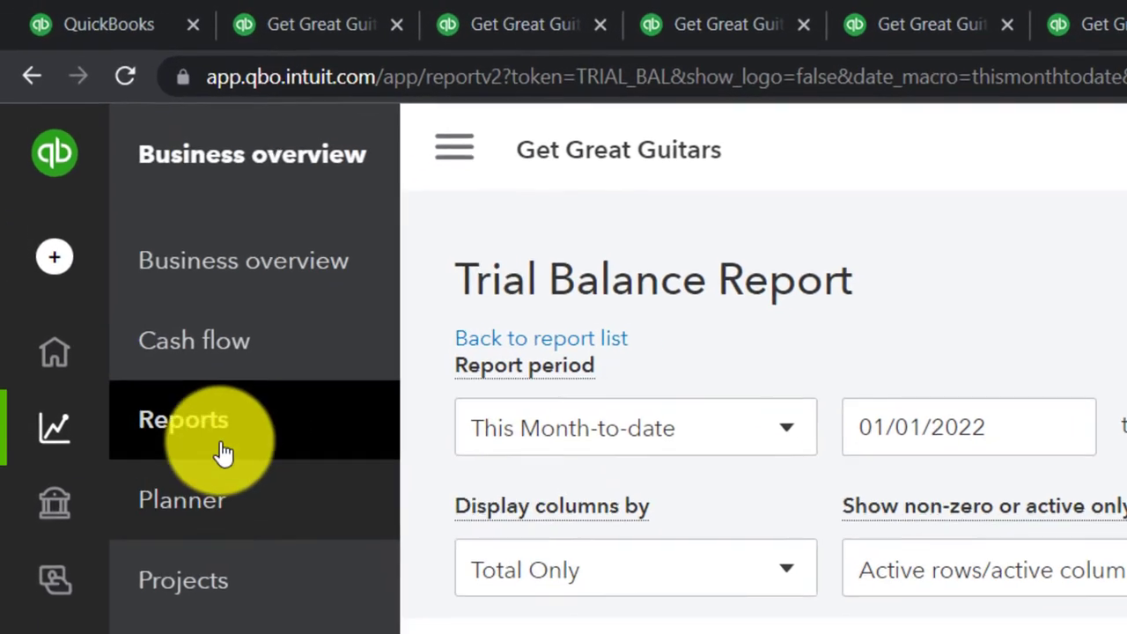
pyautogui.click(140, 291)
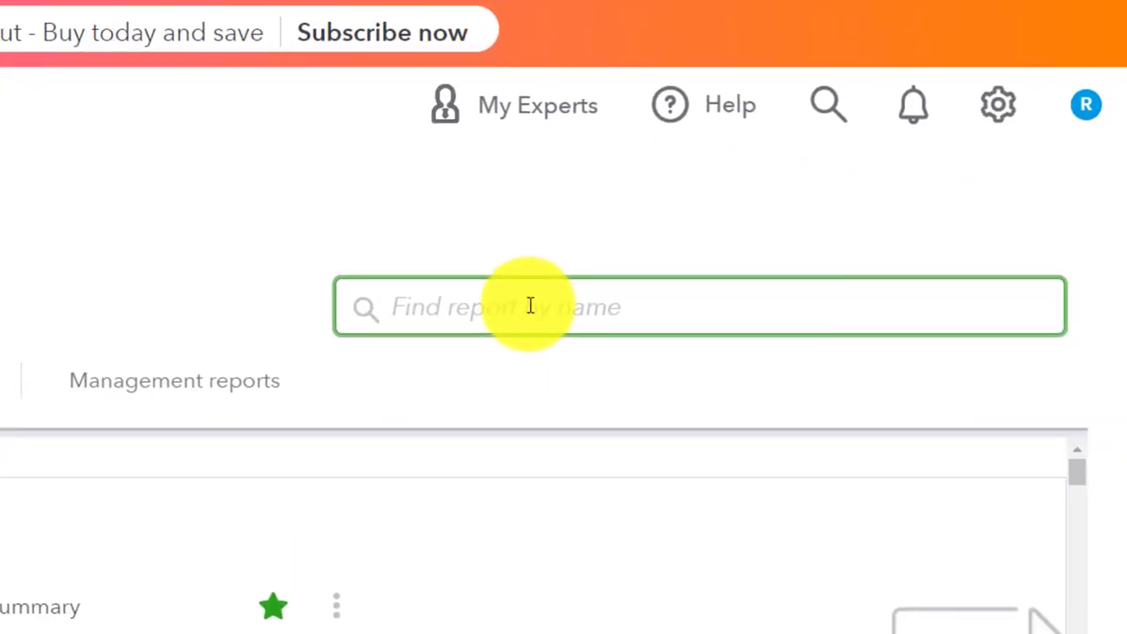
pyautogui.write('trans')
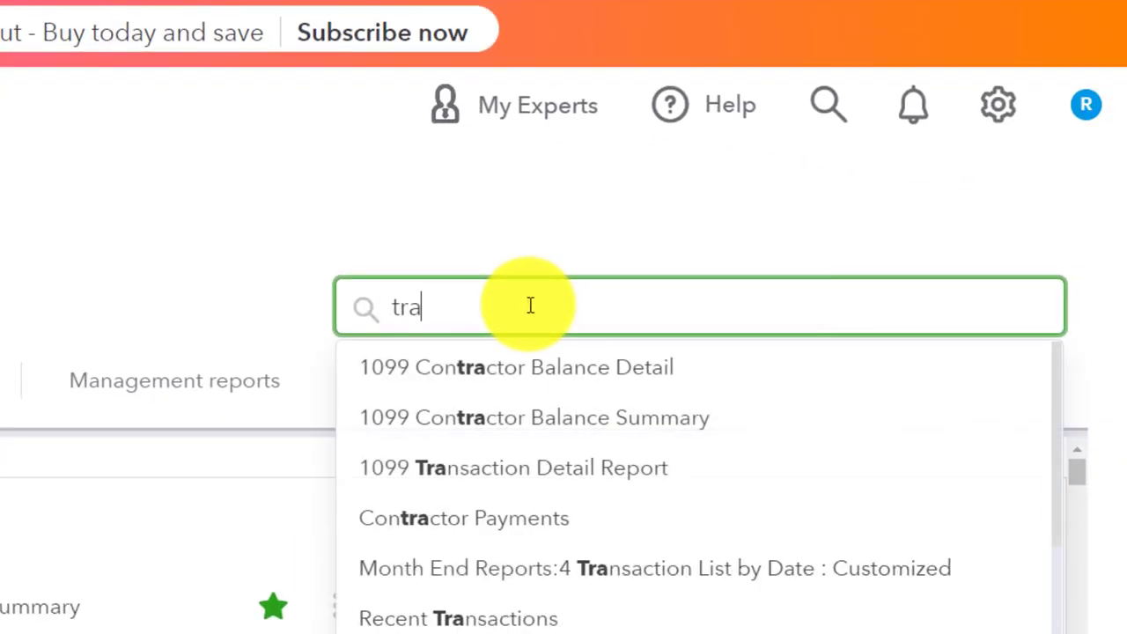
pyautogui.write('act')
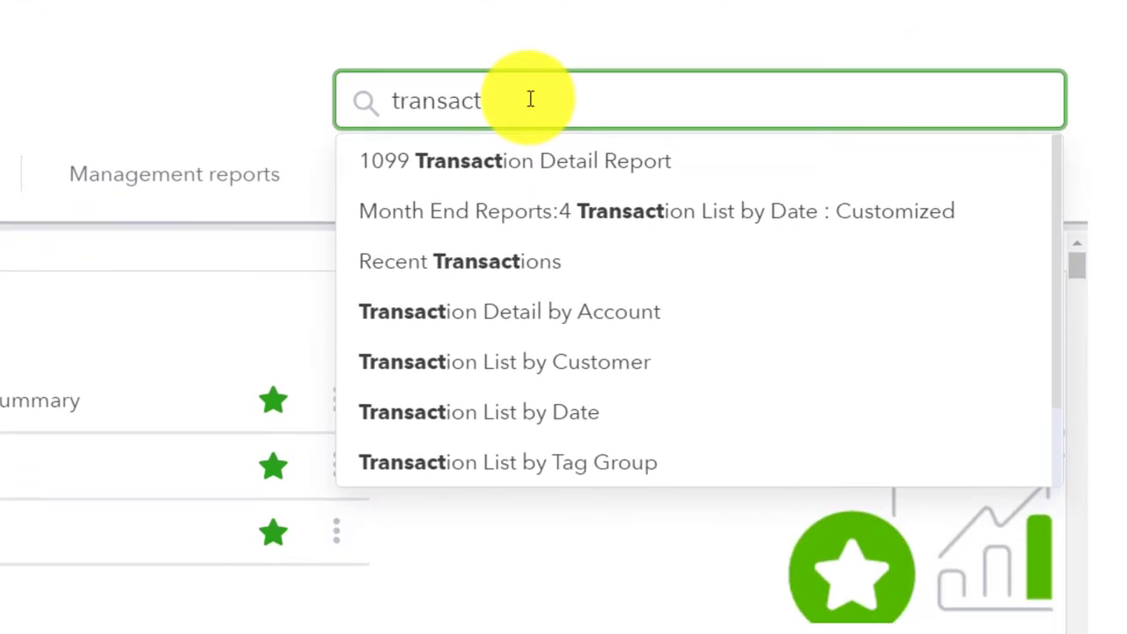
pyautogui.press('Down')
pyautogui.press('Down')
pyautogui.press('Down')
pyautogui.press('Down')
pyautogui.press('Down')
pyautogui.press('Down')
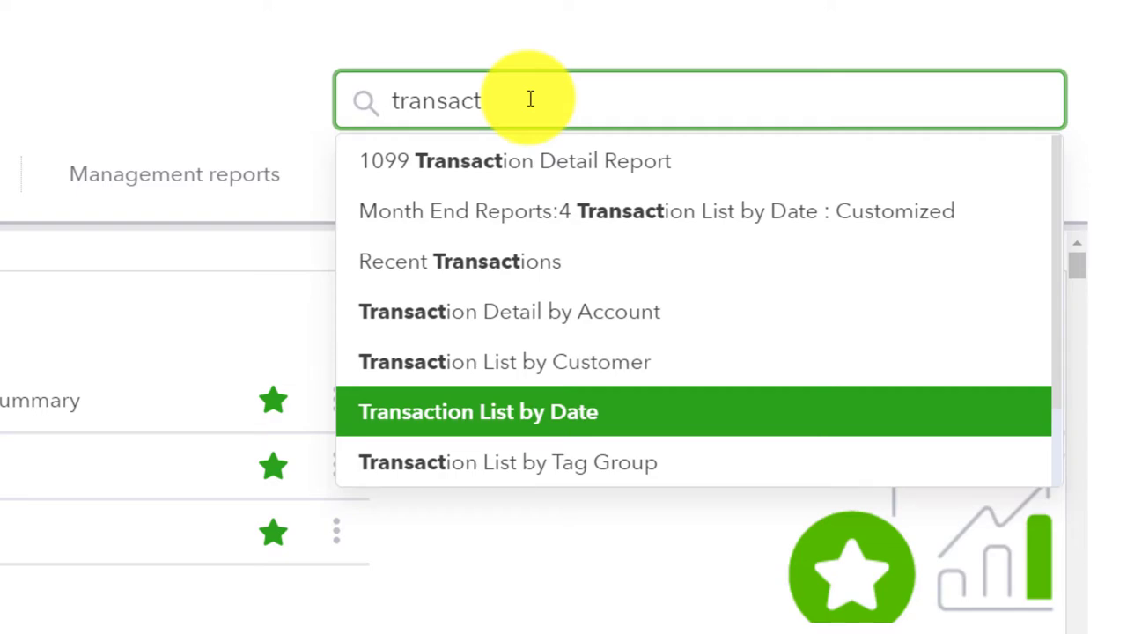
pyautogui.press('Return')
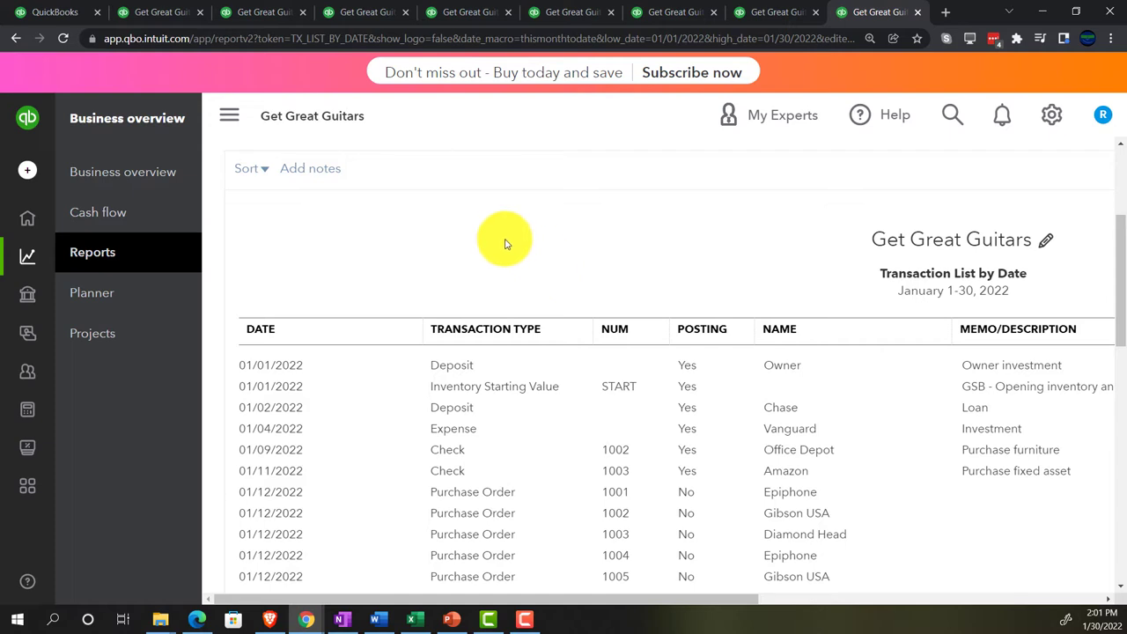
# - Start customizing the Balance Sheet Summary in the second tab and set its end date to 02/28/2022
pyautogui.click(154, 11)
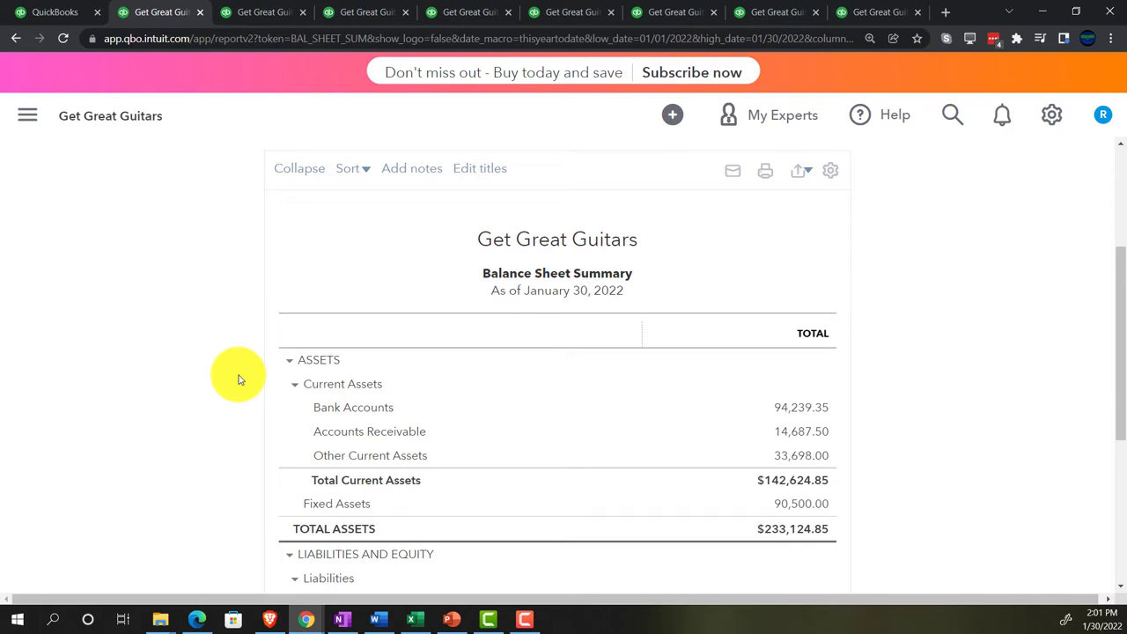
pyautogui.scroll(3, 238, 378)
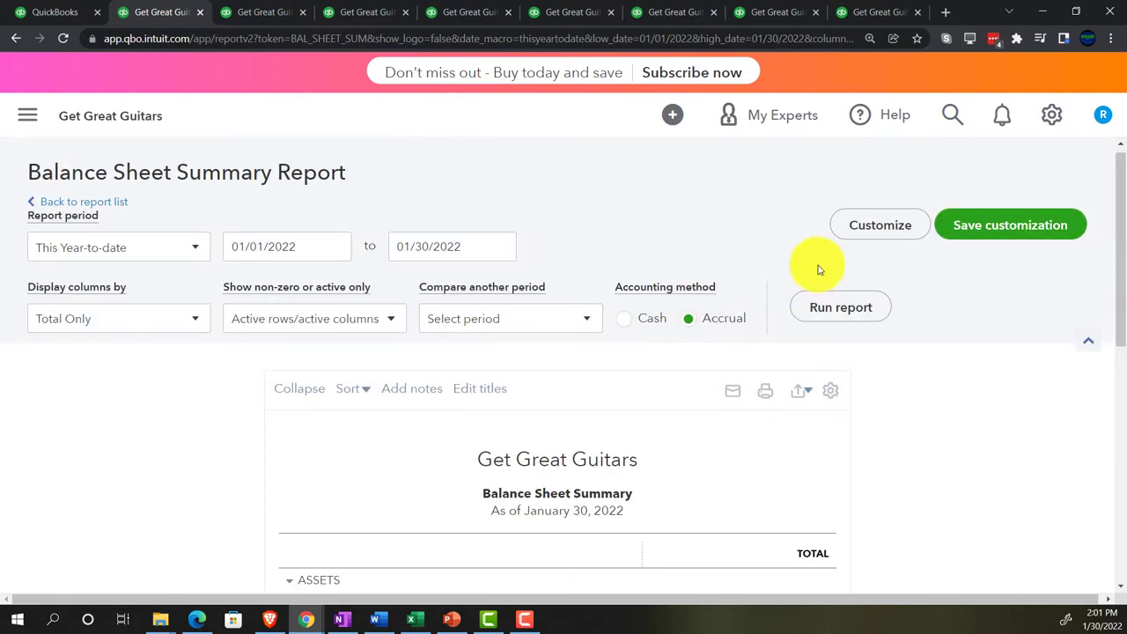
pyautogui.click(866, 231)
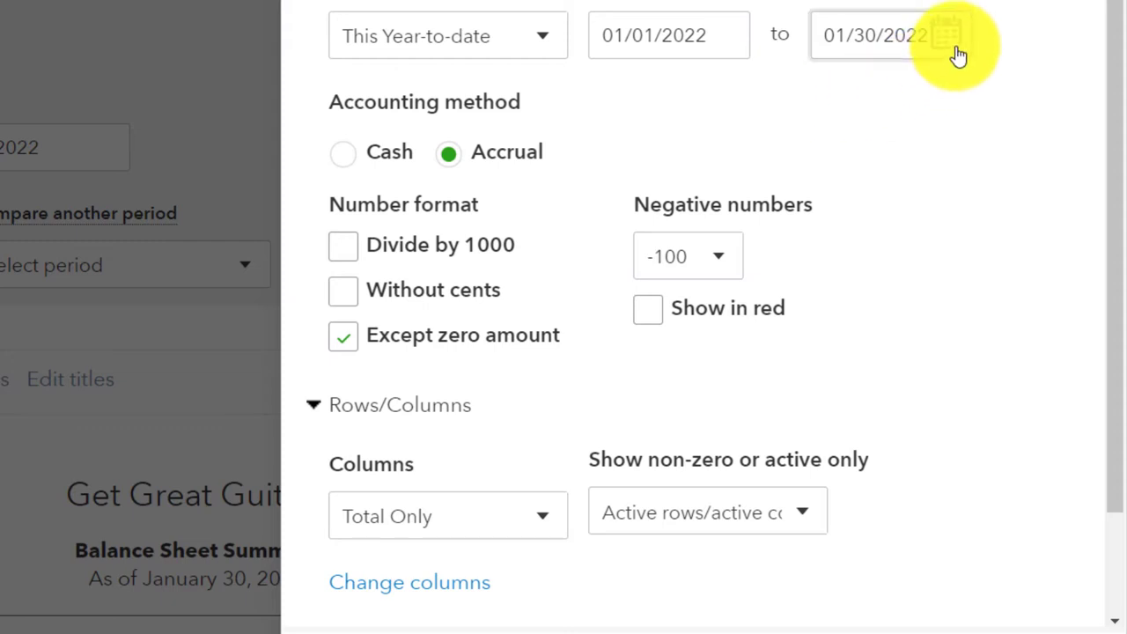
pyautogui.click(828, 35)
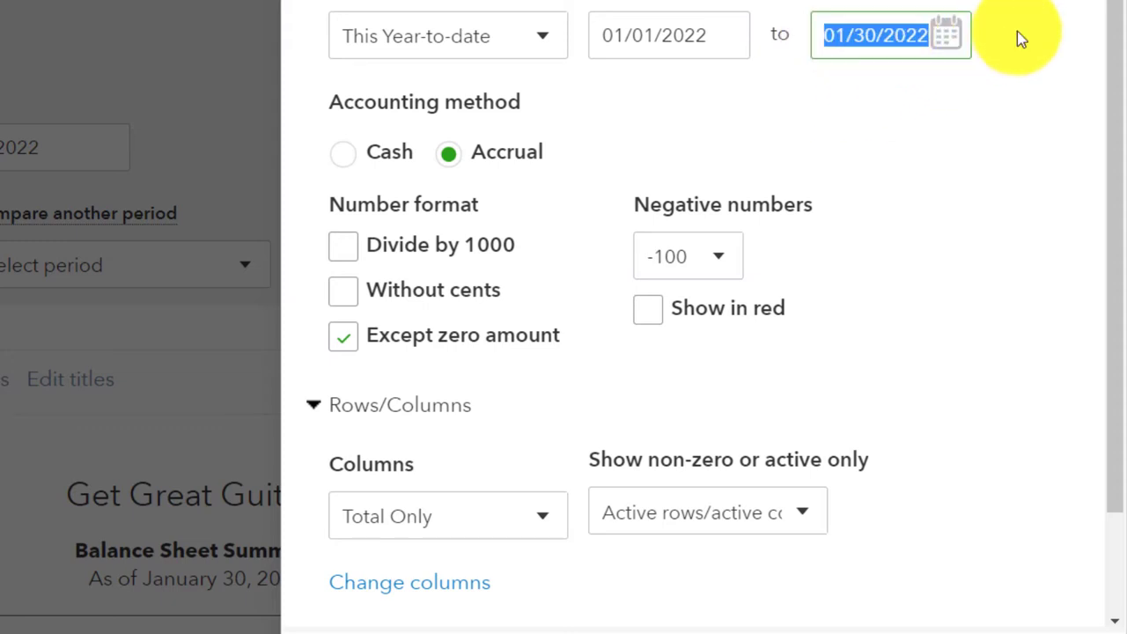
pyautogui.write('02/')
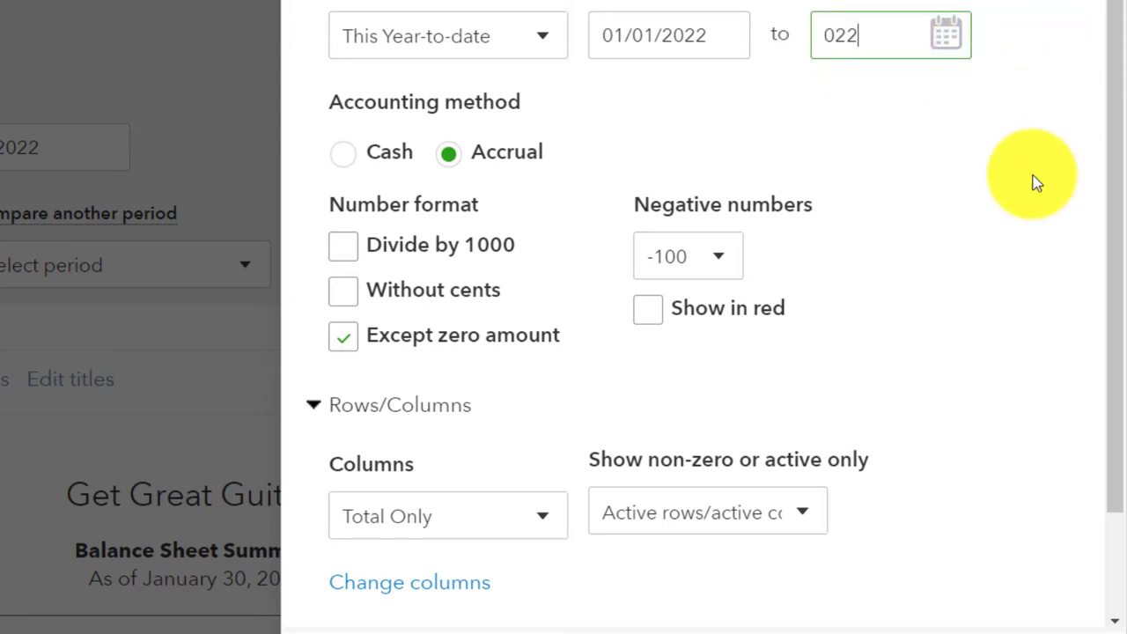
pyautogui.write('28/2022')
pyautogui.press('Tab')
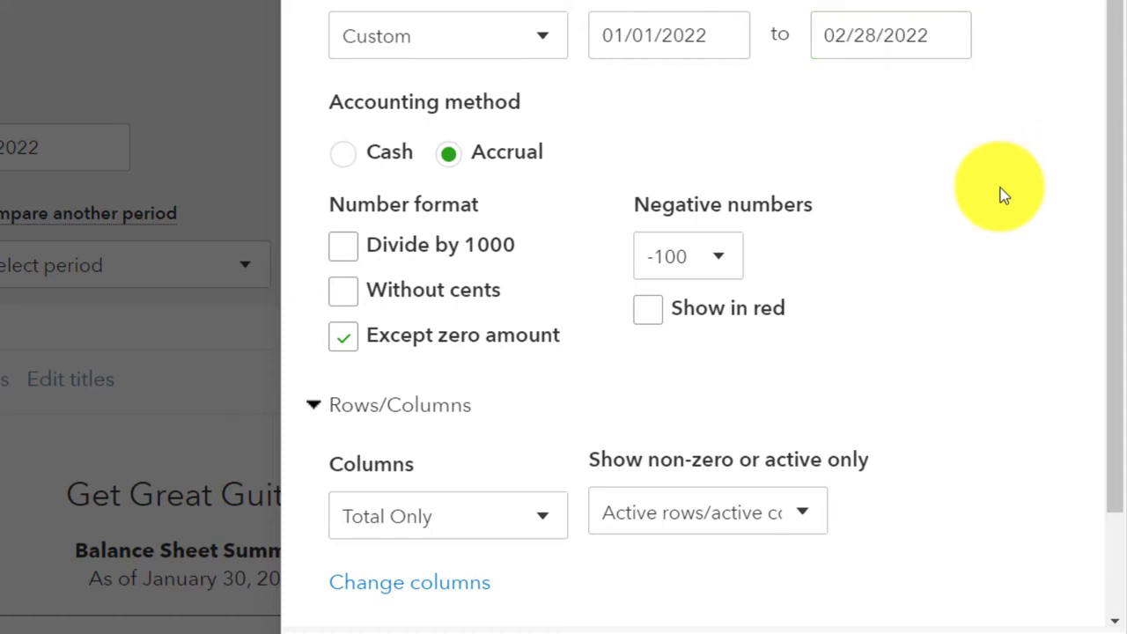
# - Format the Balance Sheet Summary's numbers without cents, with negatives as (100) and shown in red
pyautogui.scroll(-1, 898, 209)
pyautogui.click(735, 145)
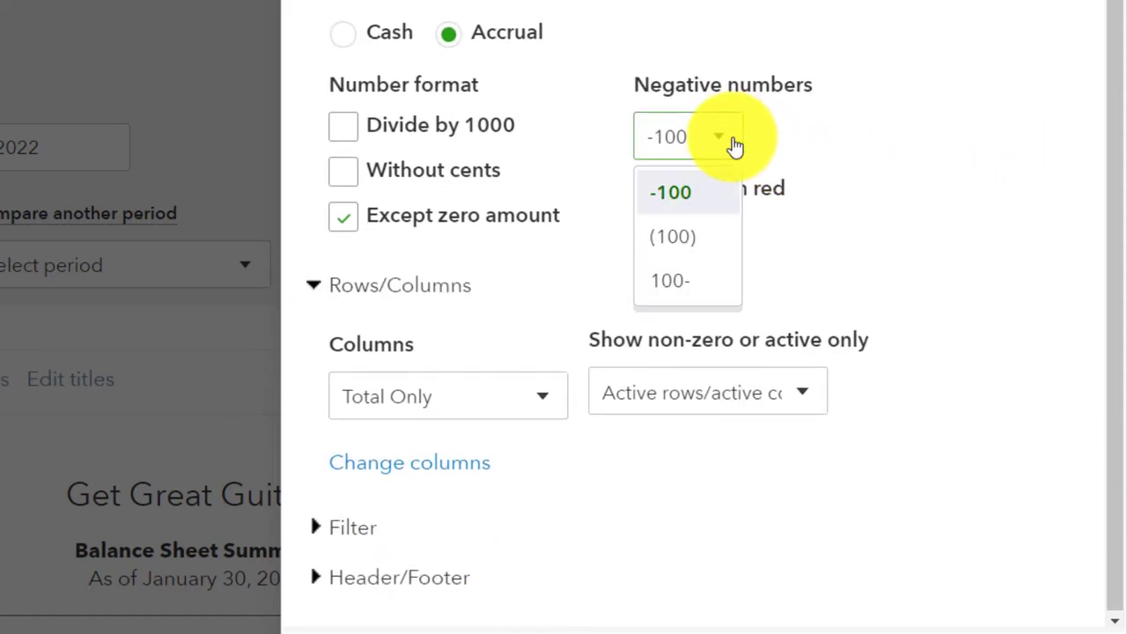
pyautogui.click(713, 238)
pyautogui.click(384, 174)
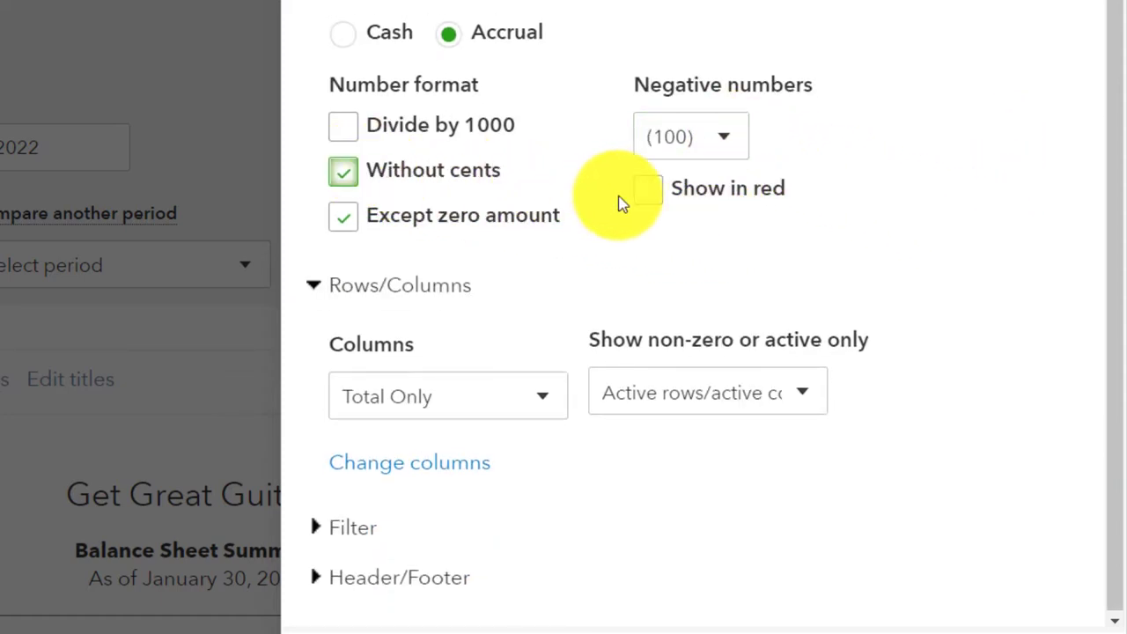
pyautogui.click(646, 201)
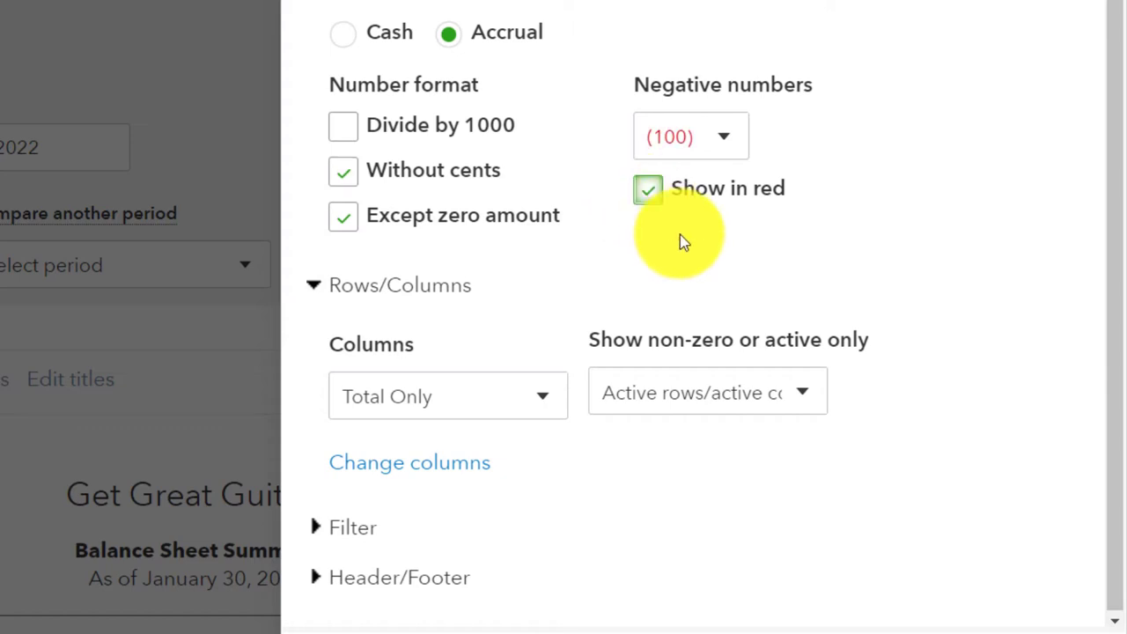
# - Remove the date prepared, time prepared and report basis from the report's footer, and run the customized Balance Sheet Summary
pyautogui.scroll(-1, 320, 520)
pyautogui.click(319, 538)
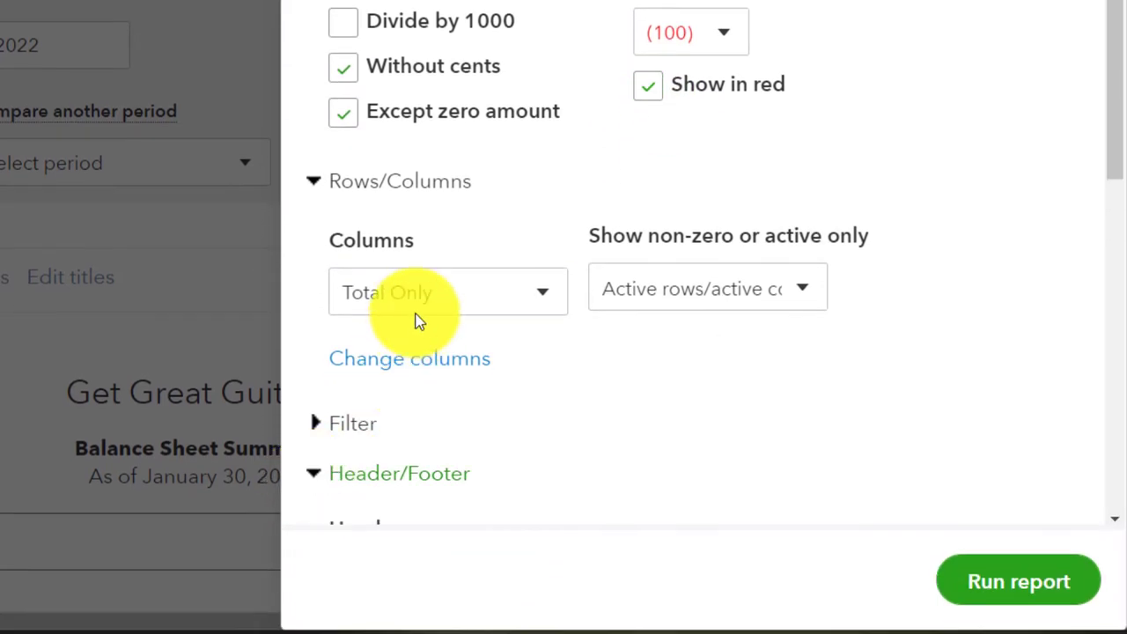
pyautogui.scroll(-4, 417, 386)
pyautogui.scroll(-5, 417, 322)
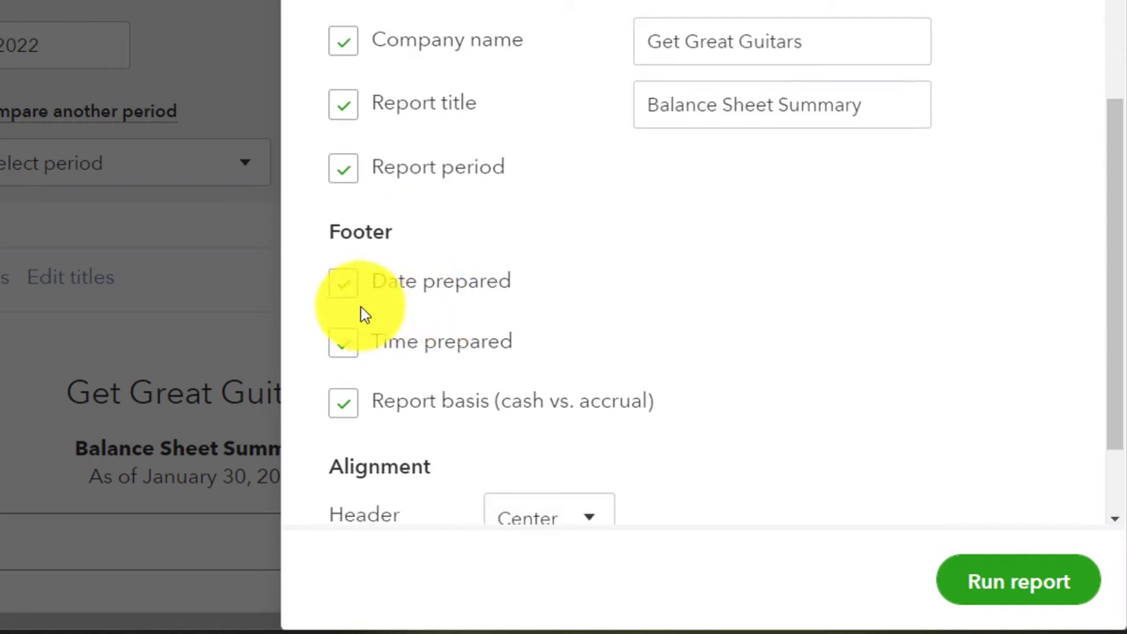
pyautogui.click(345, 284)
pyautogui.click(345, 337)
pyautogui.click(352, 401)
pyautogui.scroll(-3, 388, 343)
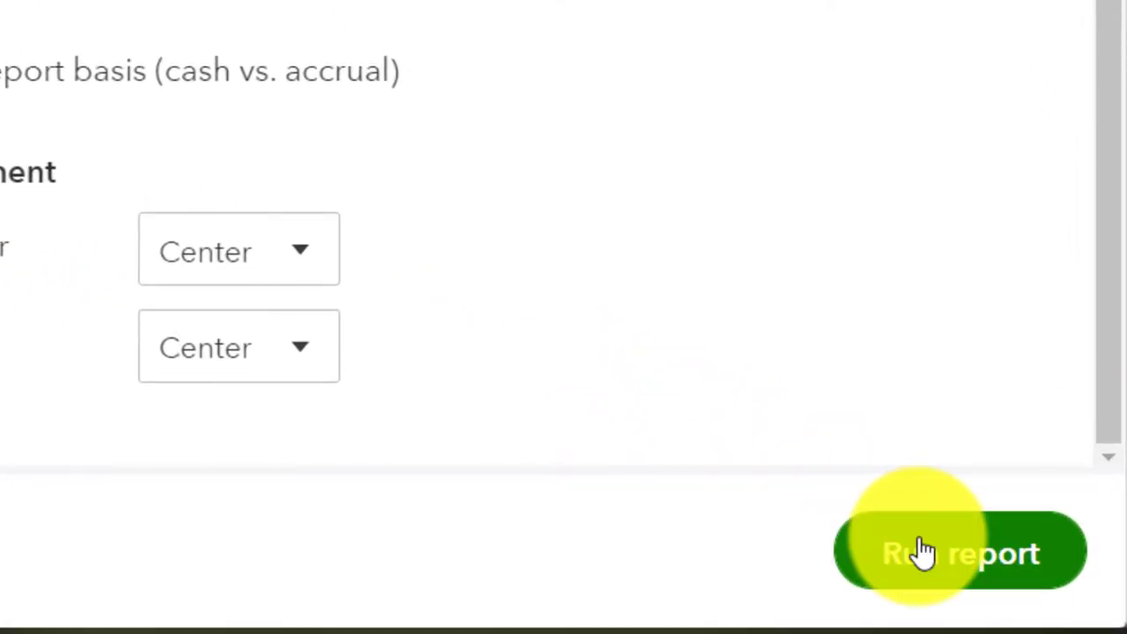
pyautogui.click(923, 551)
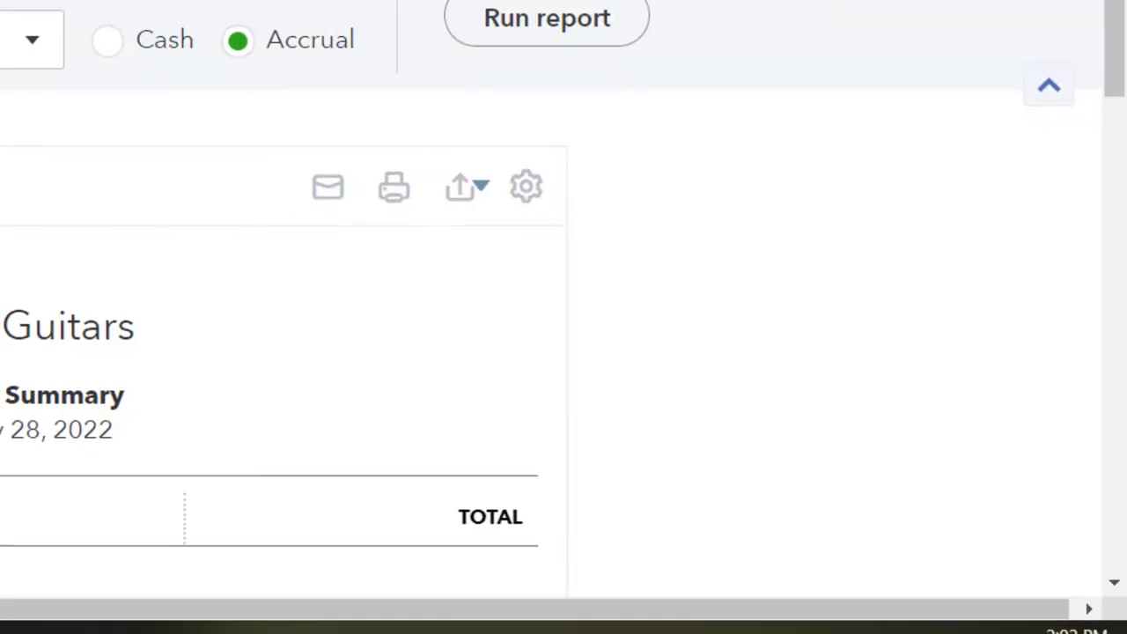
# - Examine the Balance Sheet Summary's assets, liabilities and equity, and enlarge the page to 150%
pyautogui.scroll(-2, 241, 462)
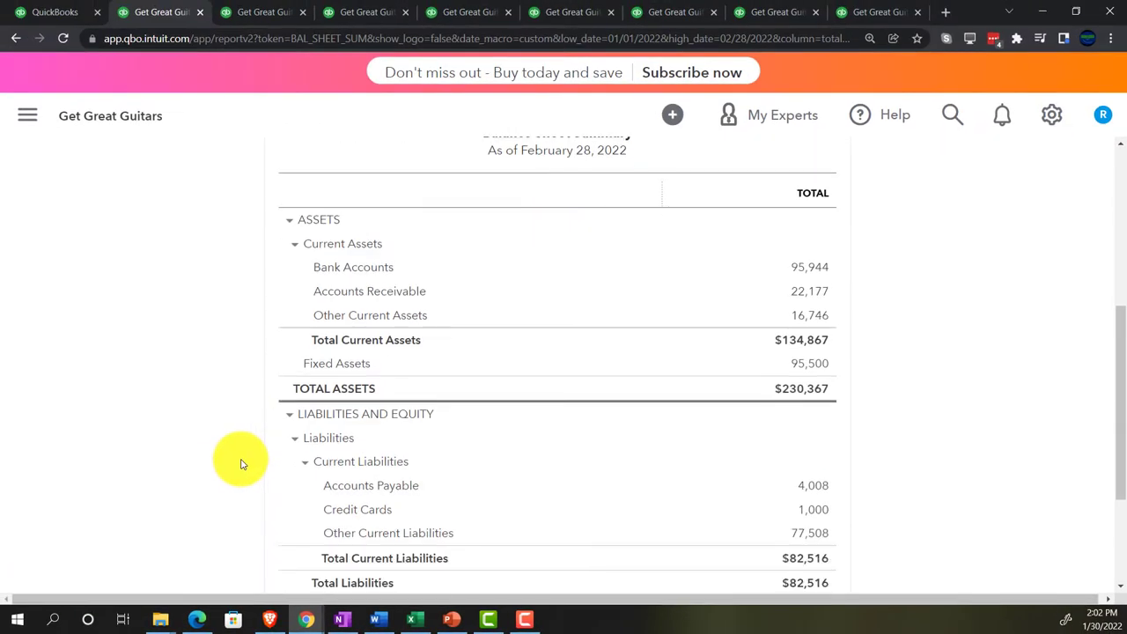
pyautogui.scroll(-2, 243, 464)
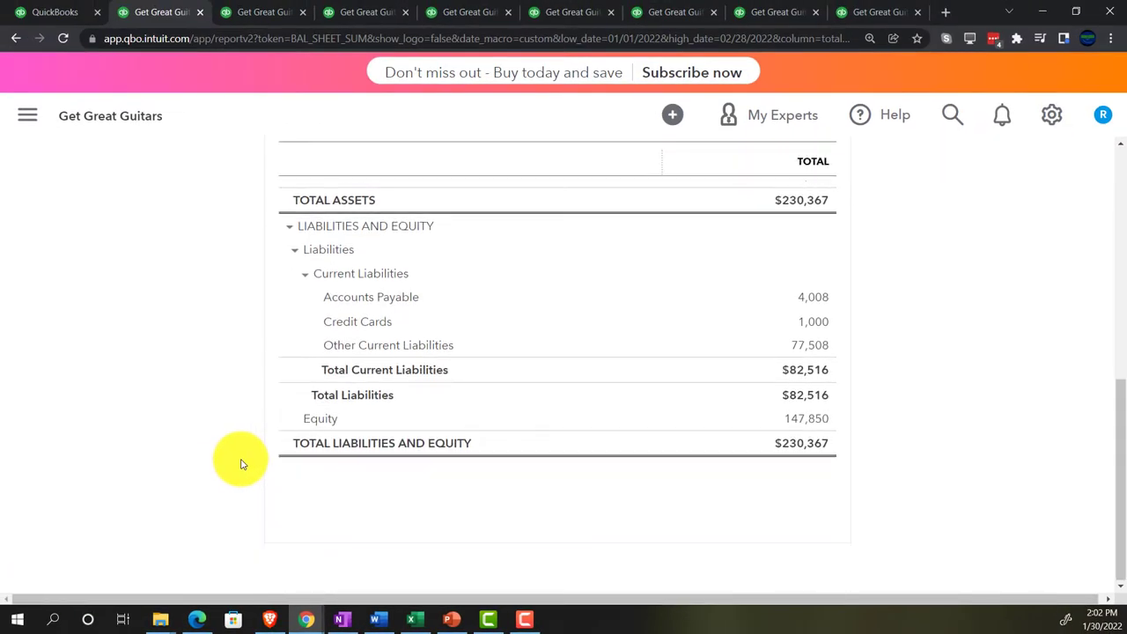
pyautogui.scroll(2, 242, 464)
pyautogui.hotkey('ctrl', '+')
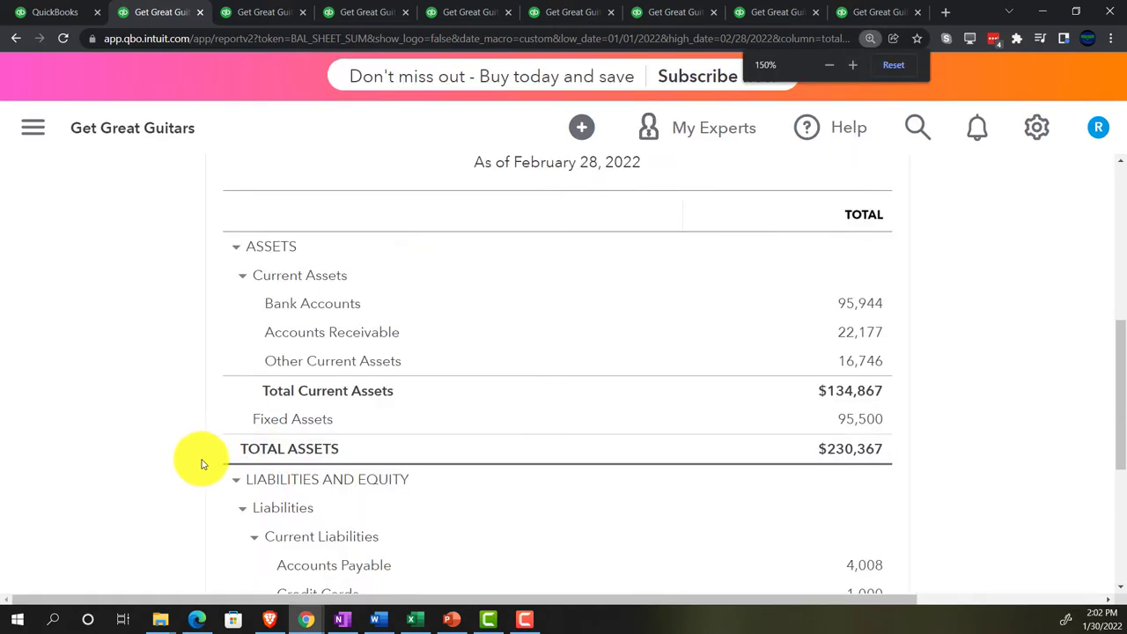
# - Start saving the Balance Sheet Summary customization and add the report to a new group named Month Comparison Reports
pyautogui.scroll(-3, 168, 461)
pyautogui.scroll(5, 168, 461)
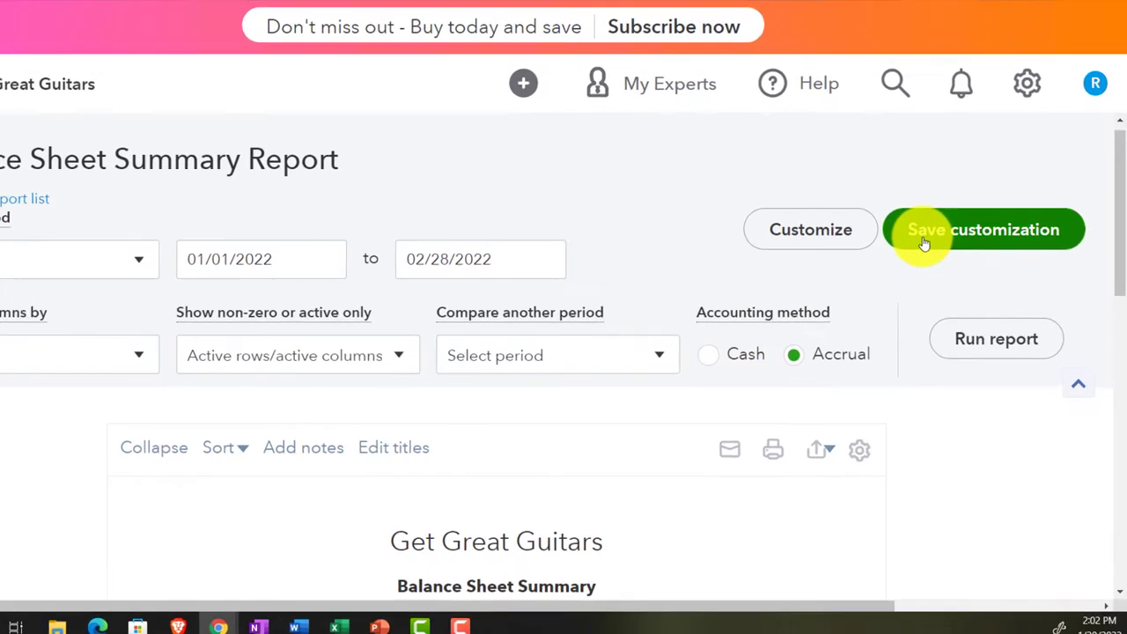
pyautogui.click(943, 272)
pyautogui.scroll(-2, 846, 264)
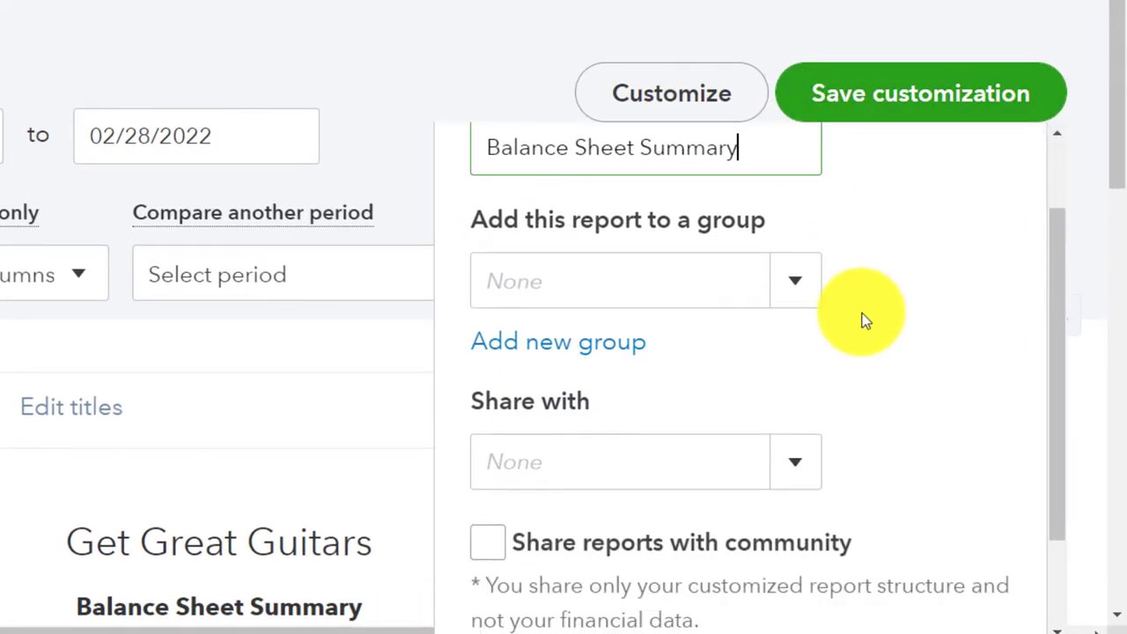
pyautogui.click(621, 342)
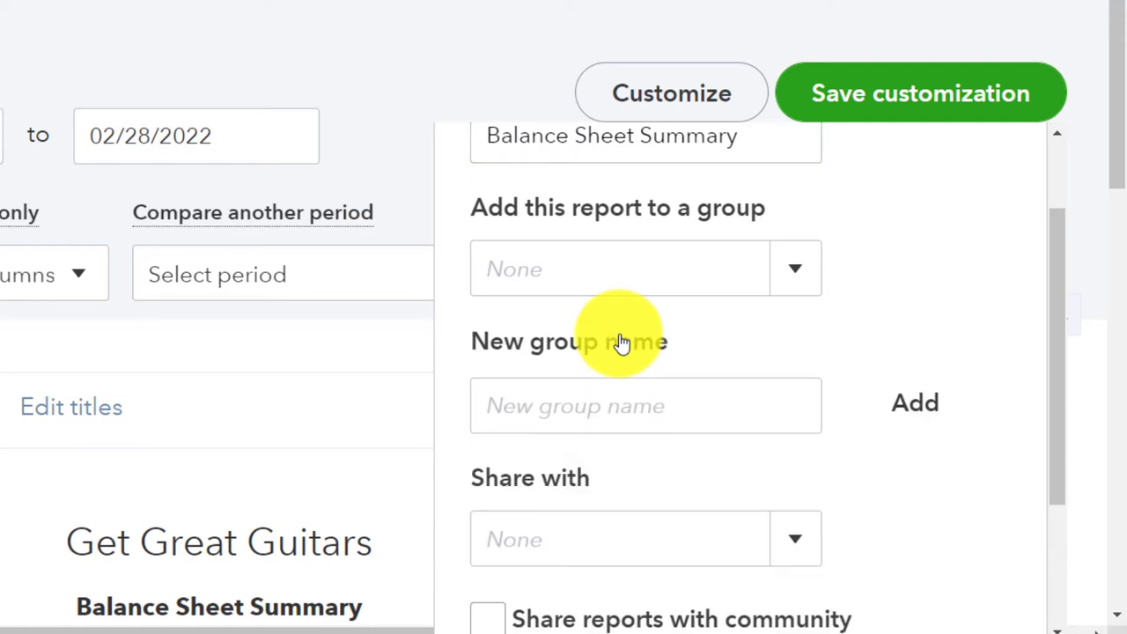
pyautogui.click(578, 408)
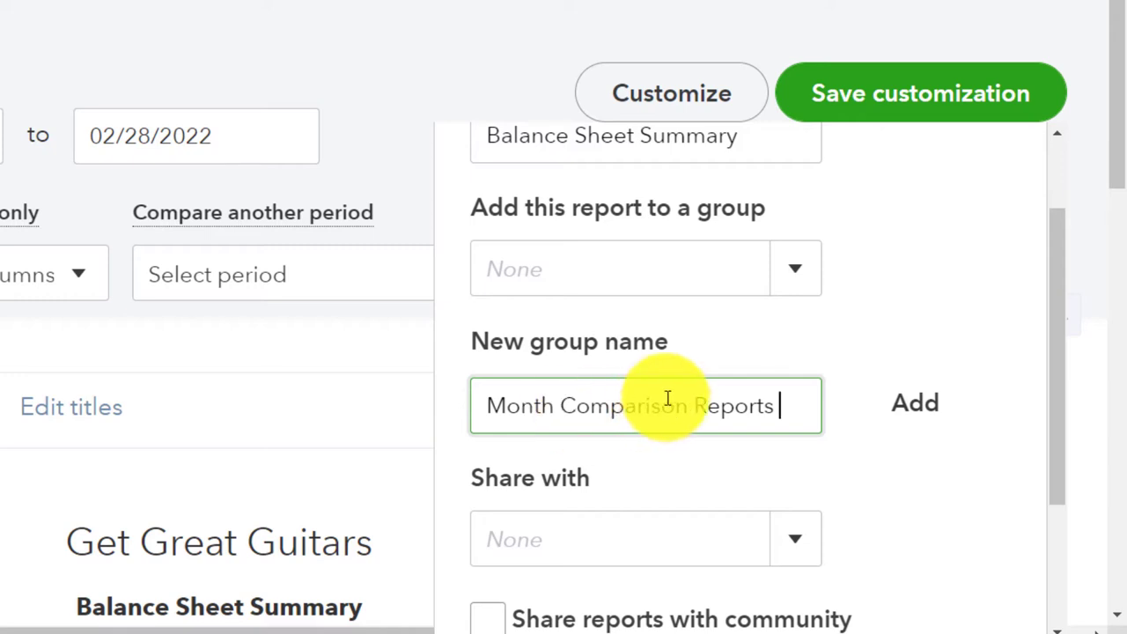
pyautogui.click(922, 414)
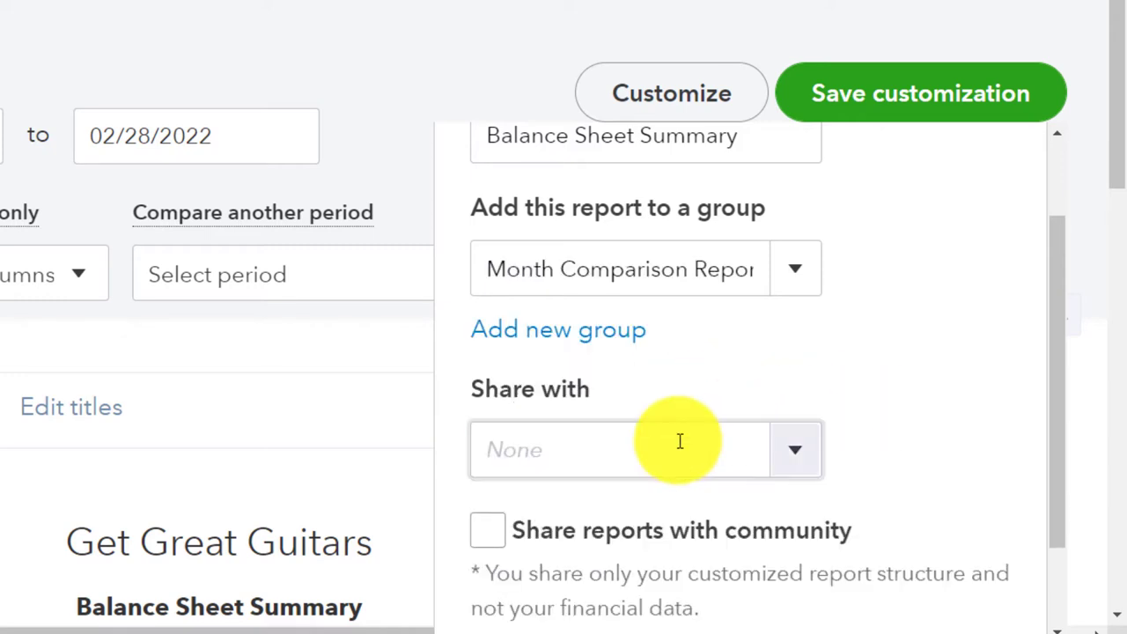
# - Name the custom report "1 Balance Sheet Summary" and save the customization
pyautogui.scroll(2, 652, 414)
pyautogui.tripleClick(490, 253)
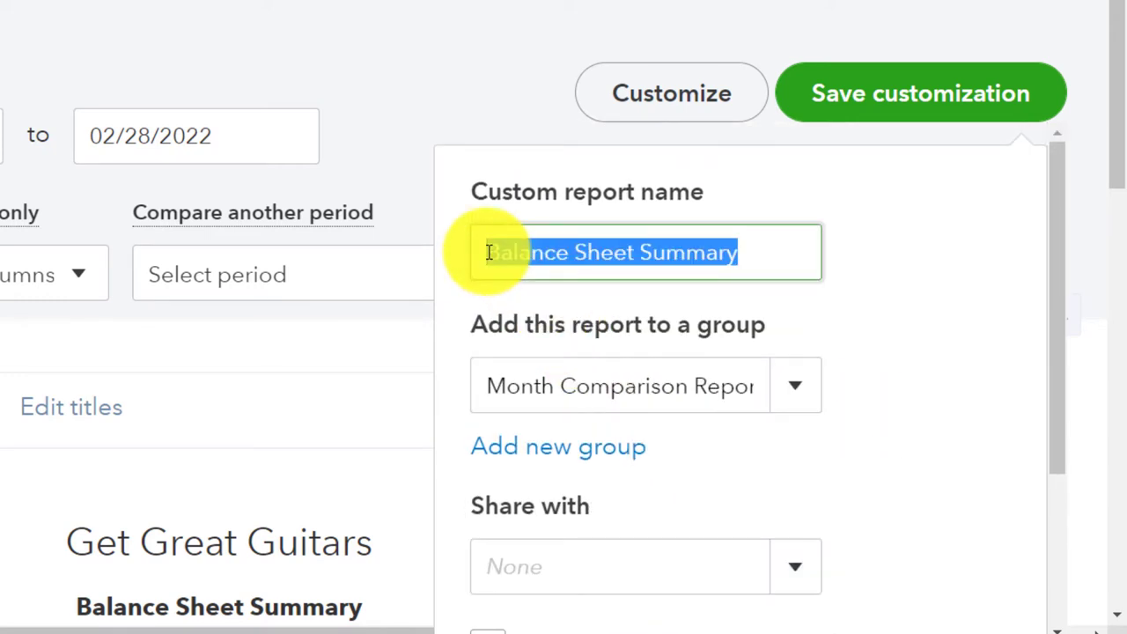
pyautogui.click(490, 252)
pyautogui.write('1')
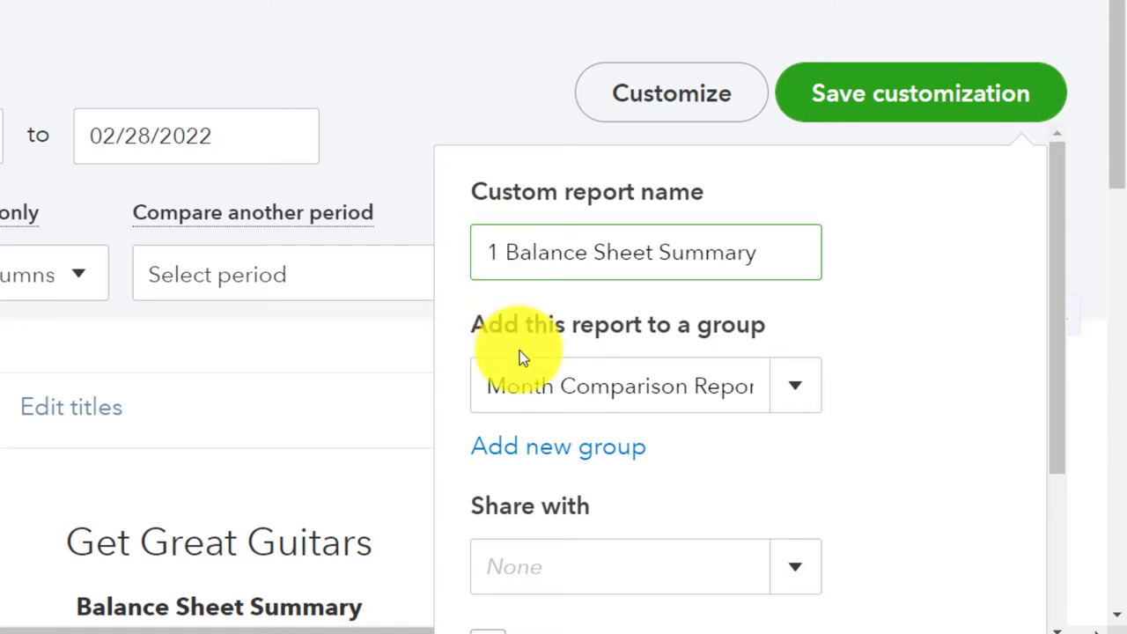
pyautogui.scroll(-3, 519, 350)
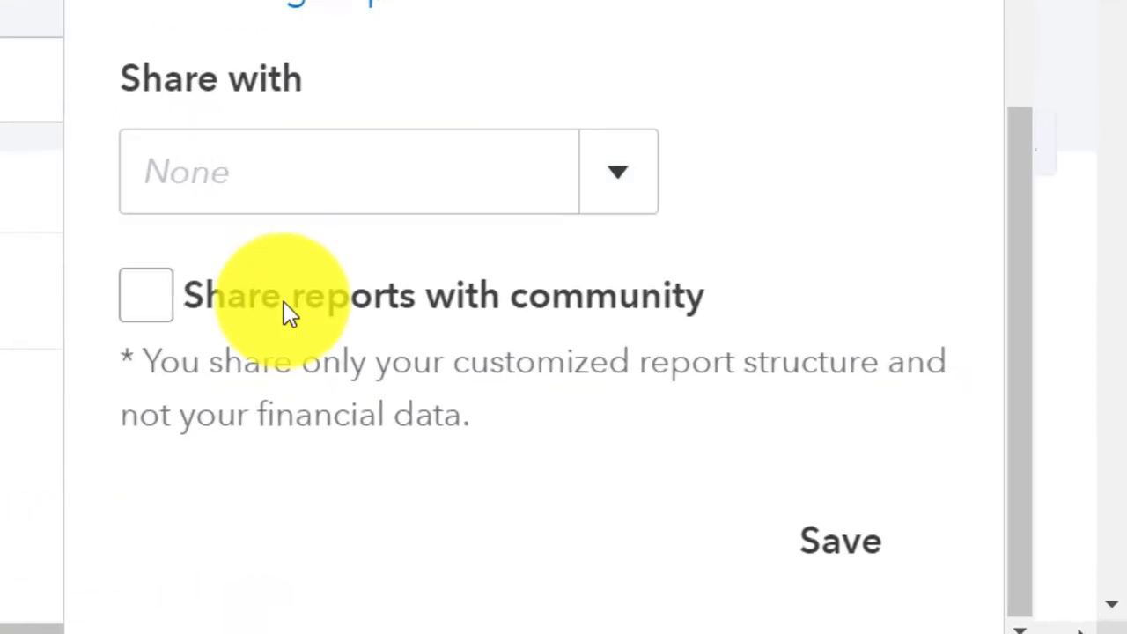
pyautogui.click(934, 574)
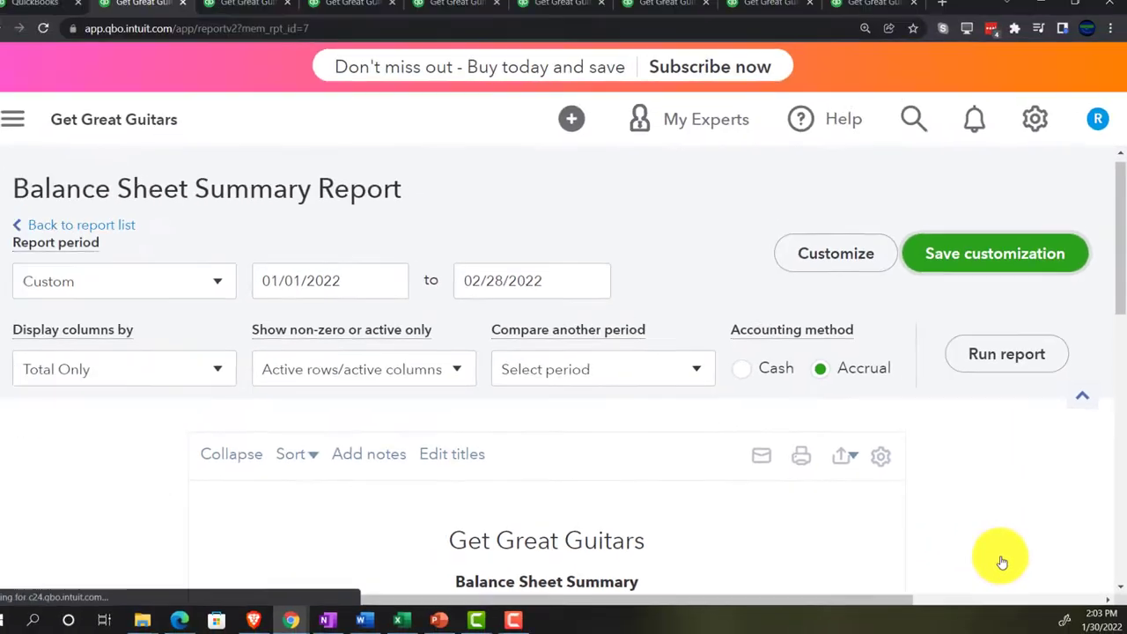
# - Return to the first browser tab and open the company's list of custom reports
pyautogui.scroll(-3, 255, 111)
pyautogui.click(74, 14)
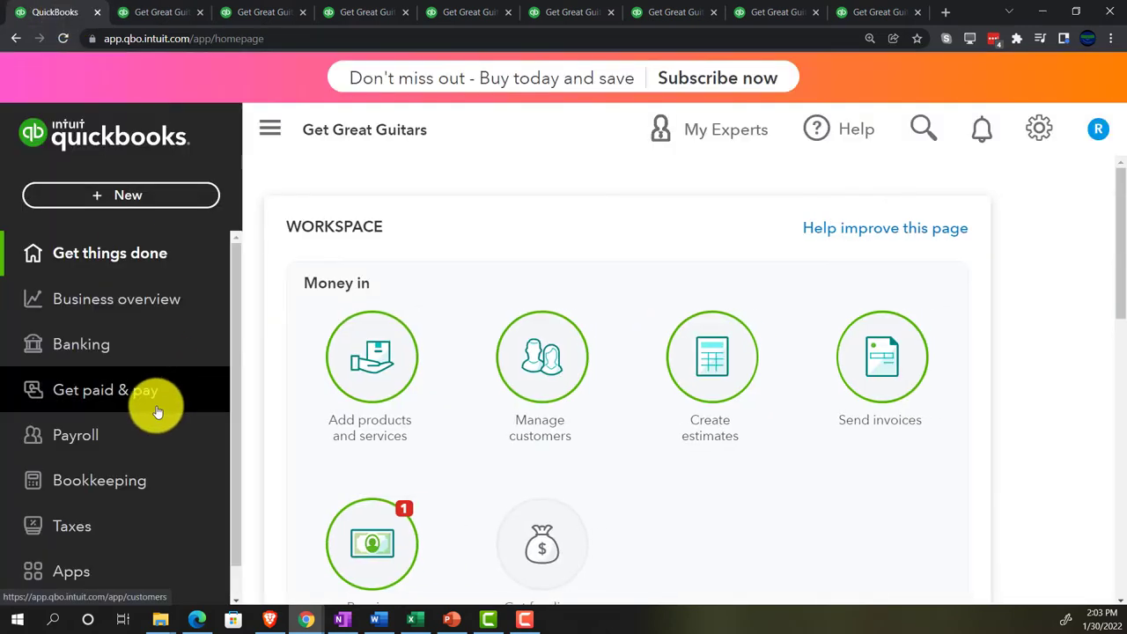
pyautogui.scroll(-1, 157, 412)
pyautogui.scroll(1, 112, 325)
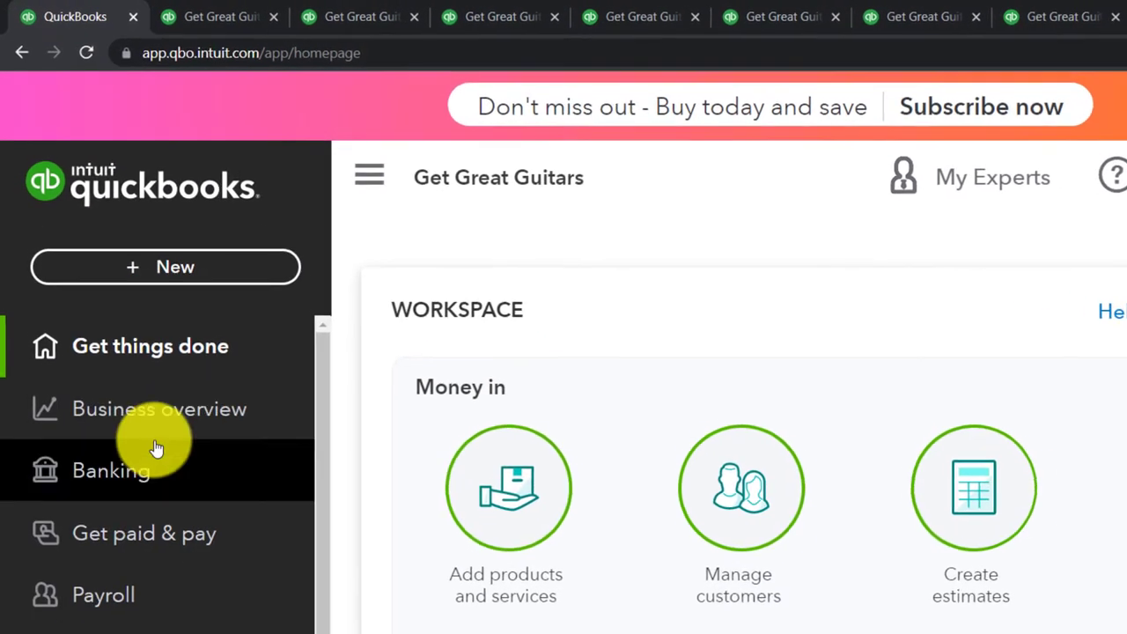
pyautogui.click(155, 414)
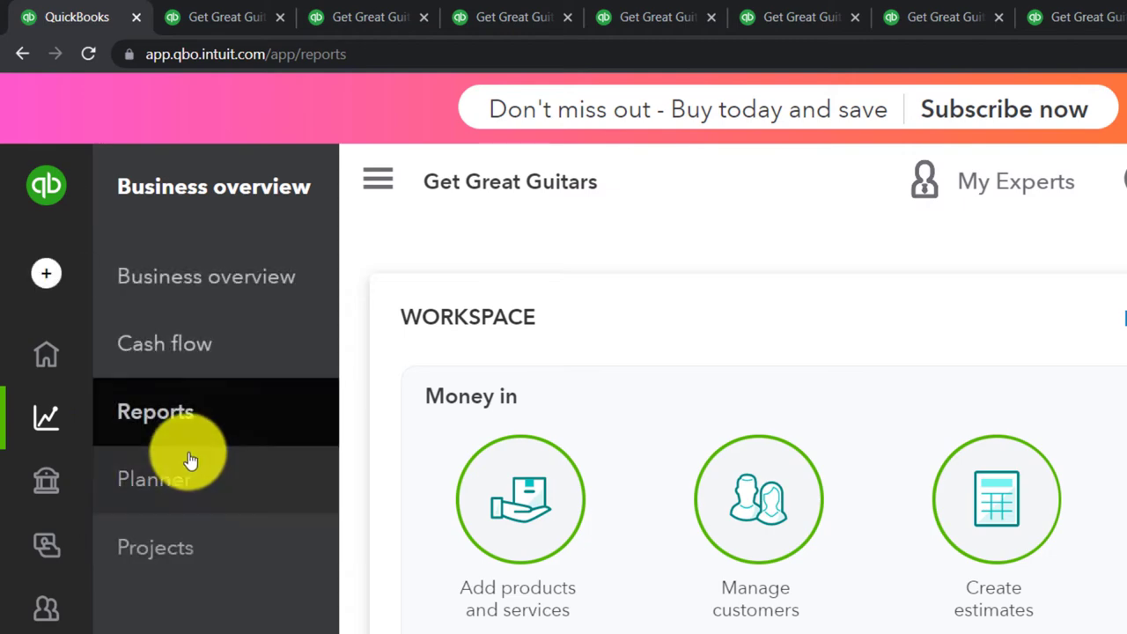
pyautogui.click(192, 421)
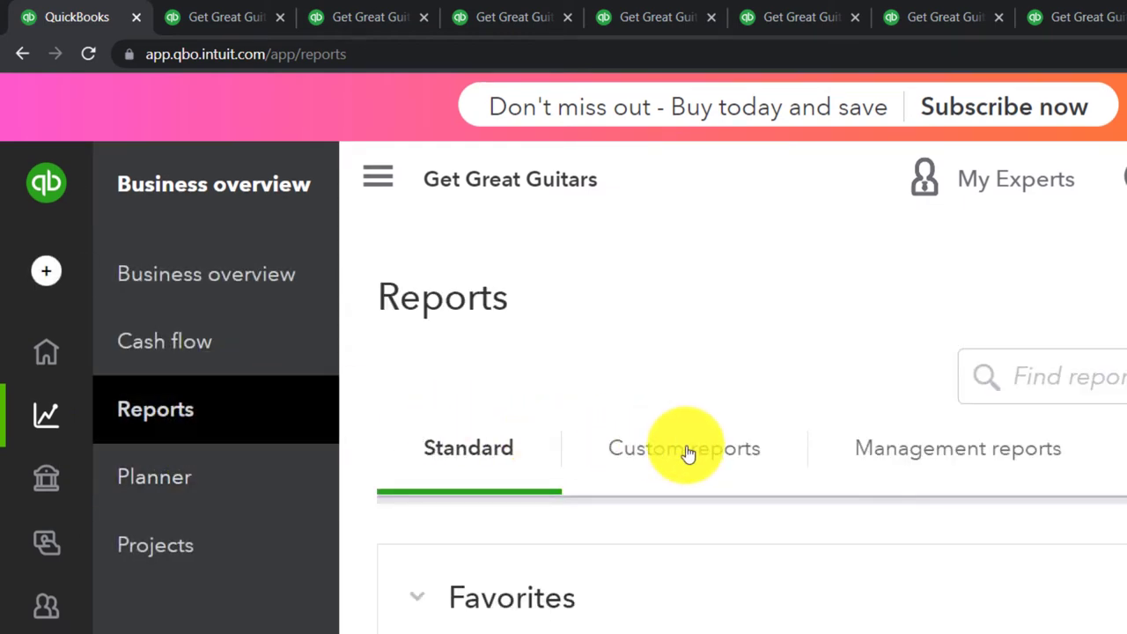
pyautogui.click(687, 450)
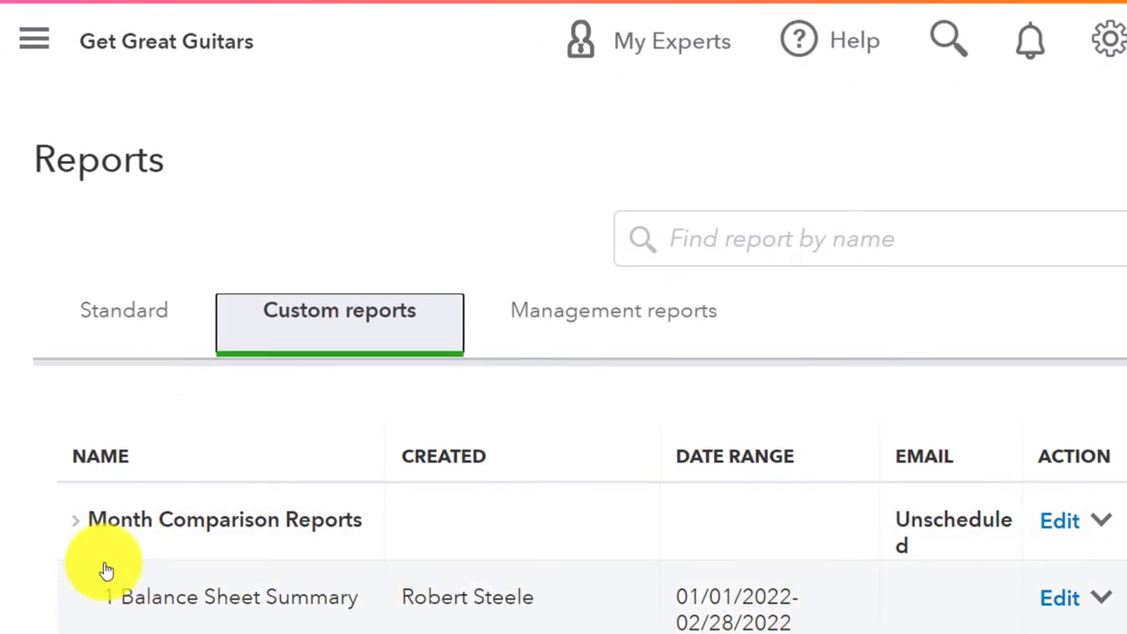
# - Hide the navigation menu and review the saved reports in the Month Comparison Reports and Month End Reports groups
pyautogui.scroll(-1, 105, 570)
pyautogui.scroll(-1, 88, 563)
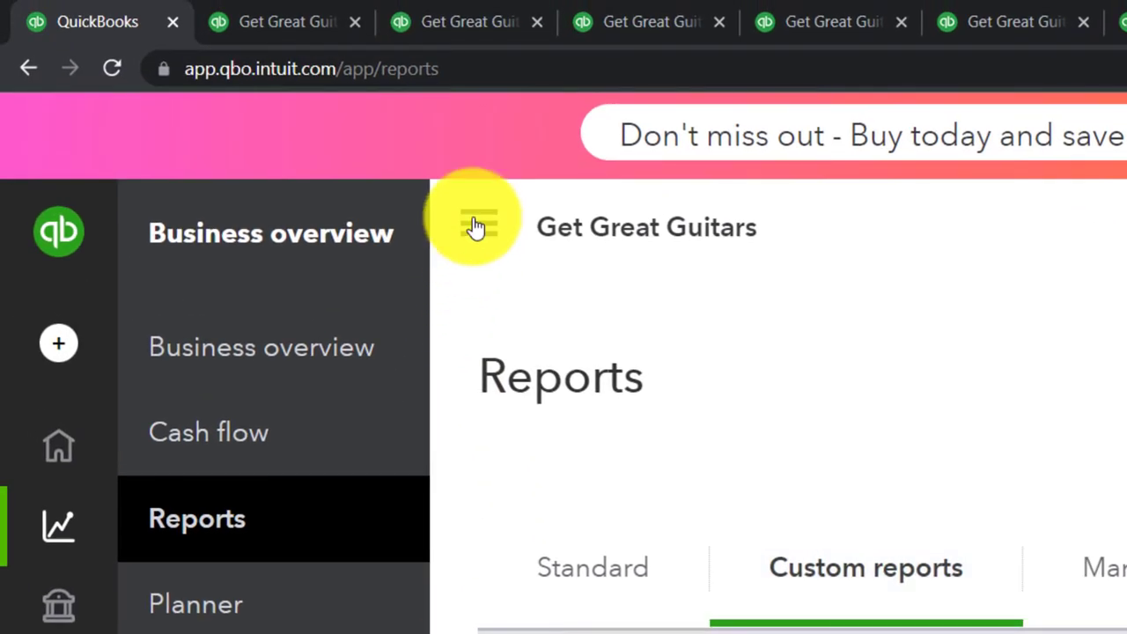
pyautogui.click(140, 8)
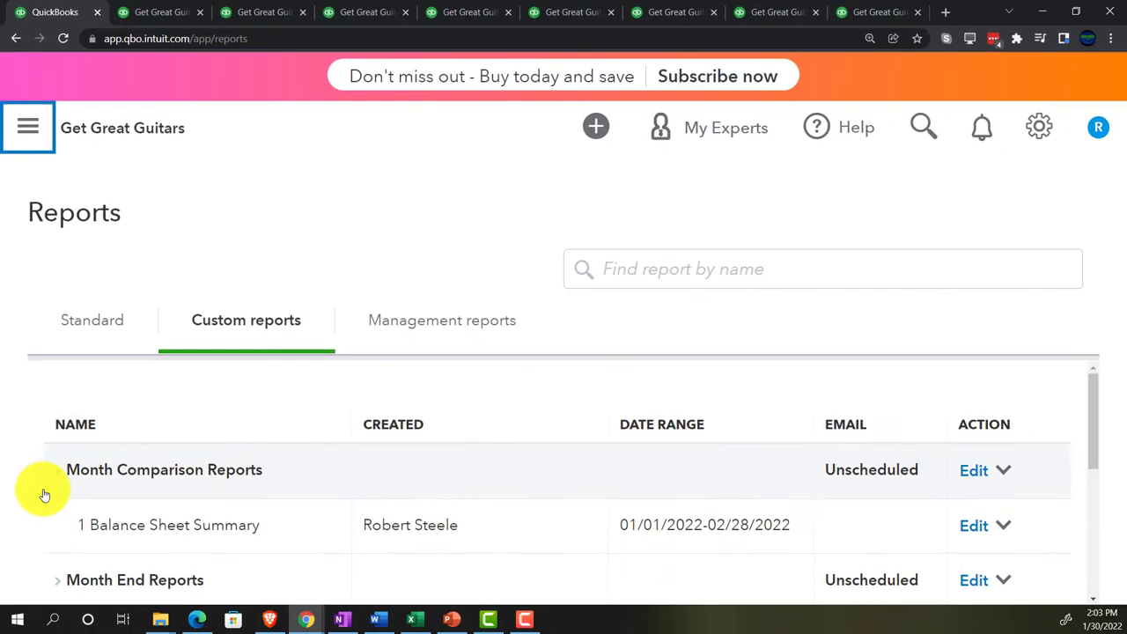
pyautogui.scroll(-2, 35, 502)
pyautogui.scroll(-2, 31, 511)
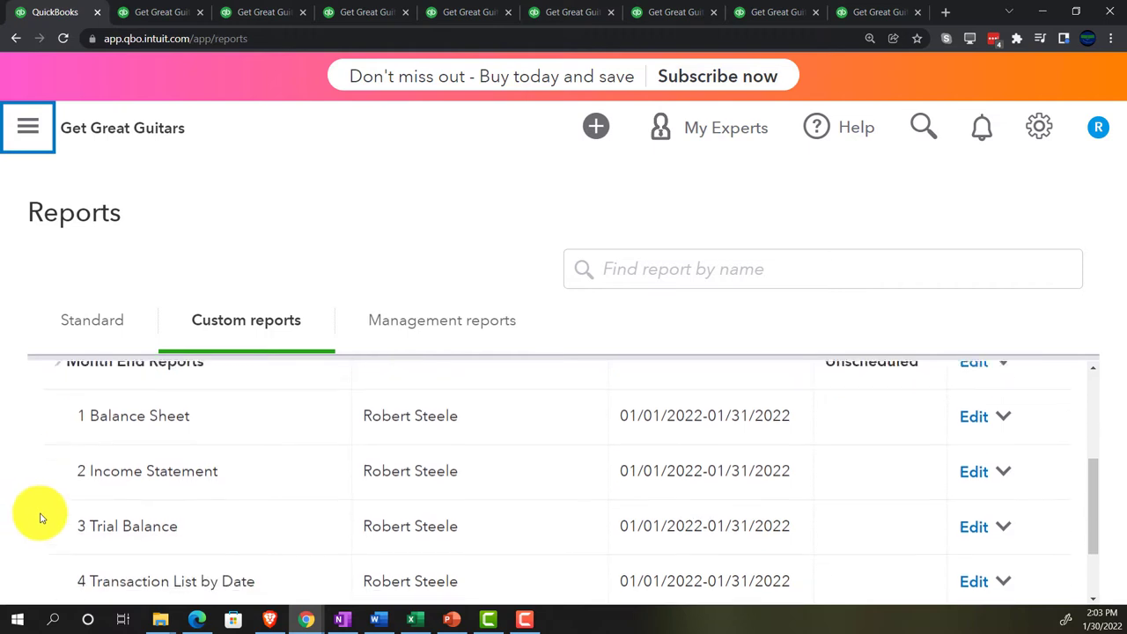
pyautogui.scroll(4, 41, 516)
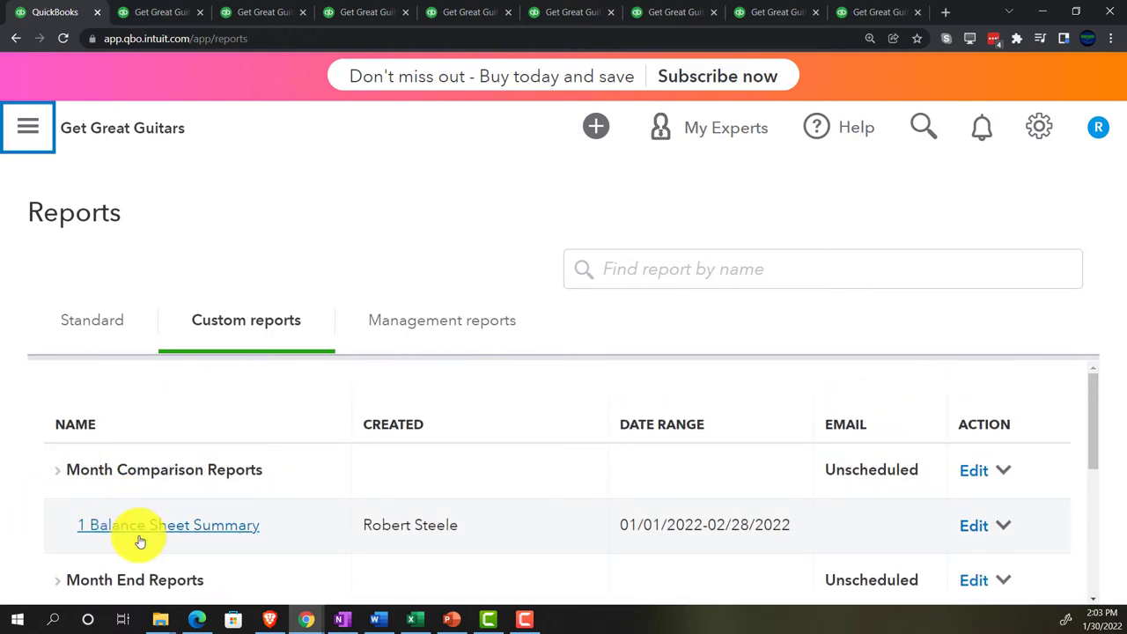
# - In the third tab's Balance Sheet, hide the navigation menu and set the report period from 01/01/2022 to 02/28/2022
pyautogui.click(243, 11)
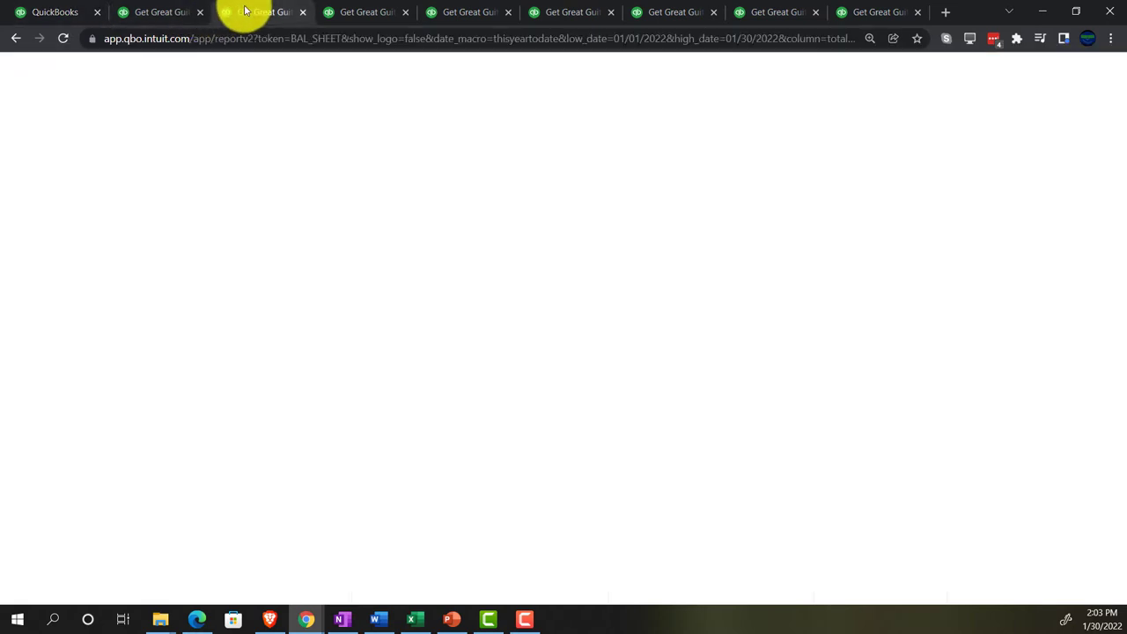
pyautogui.click(274, 131)
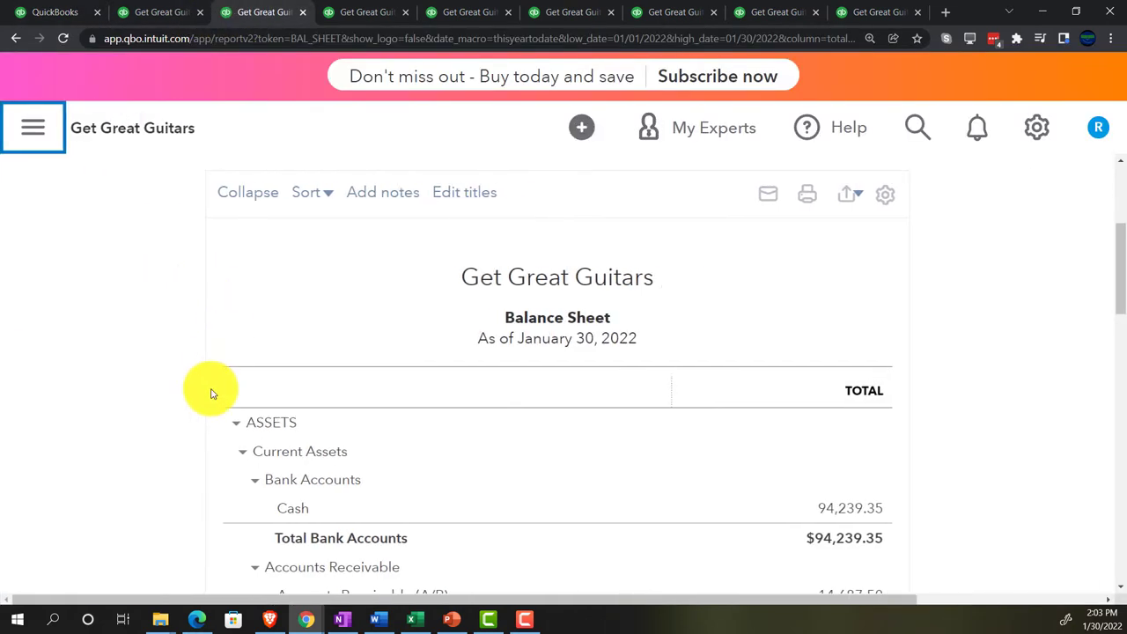
pyautogui.scroll(3, 211, 393)
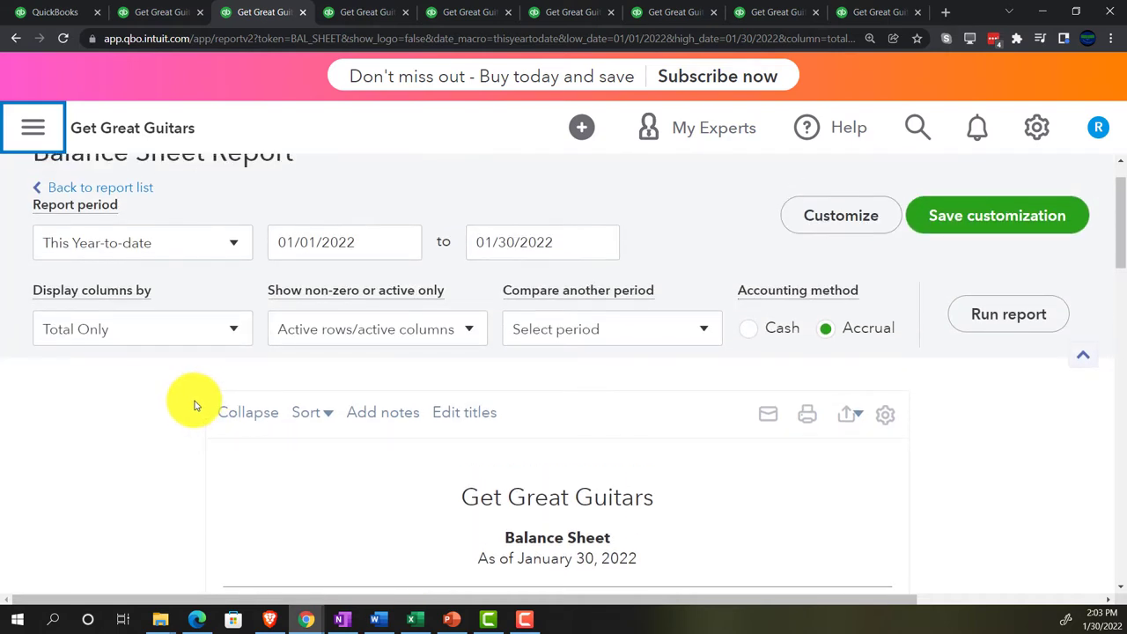
pyautogui.click(377, 244)
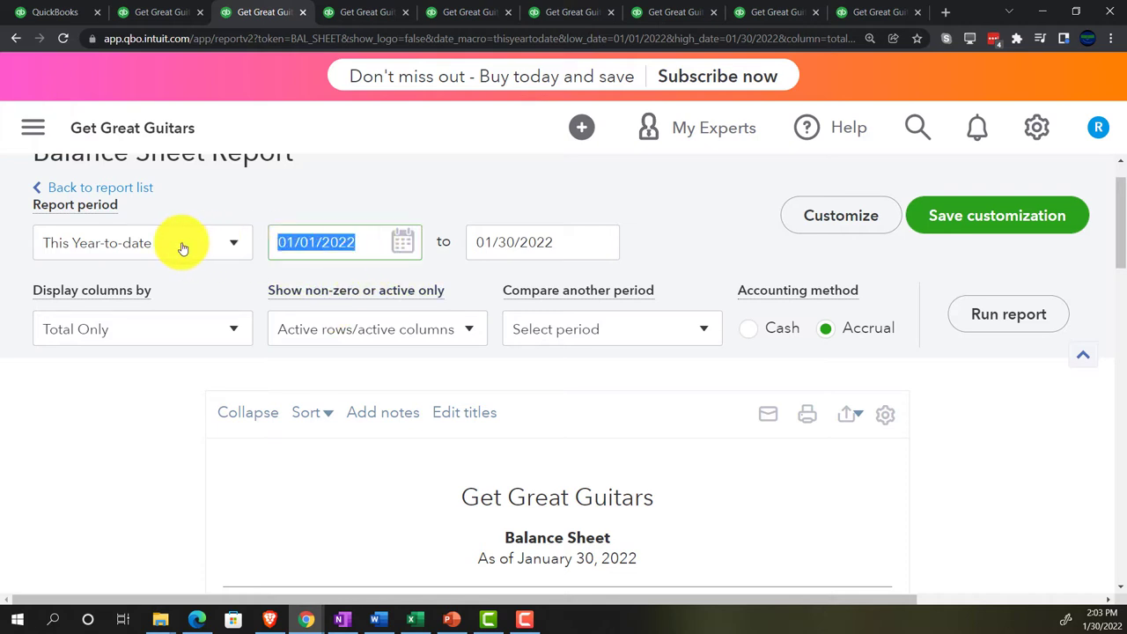
pyautogui.write('0')
pyautogui.write('1/01/202')
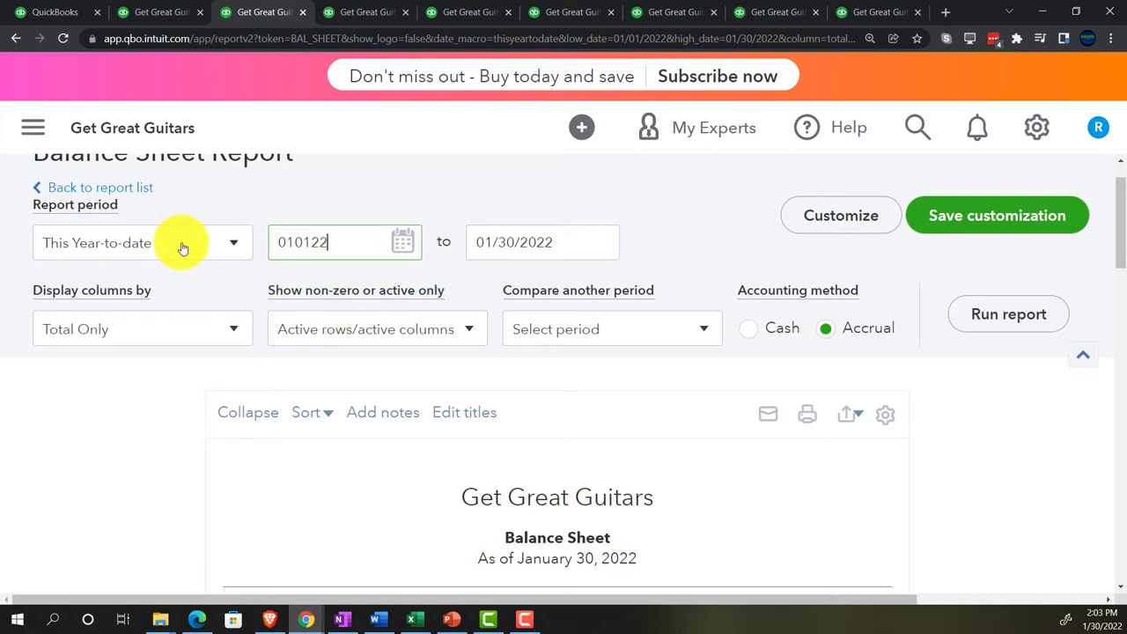
pyautogui.press('Tab')
pyautogui.write('02')
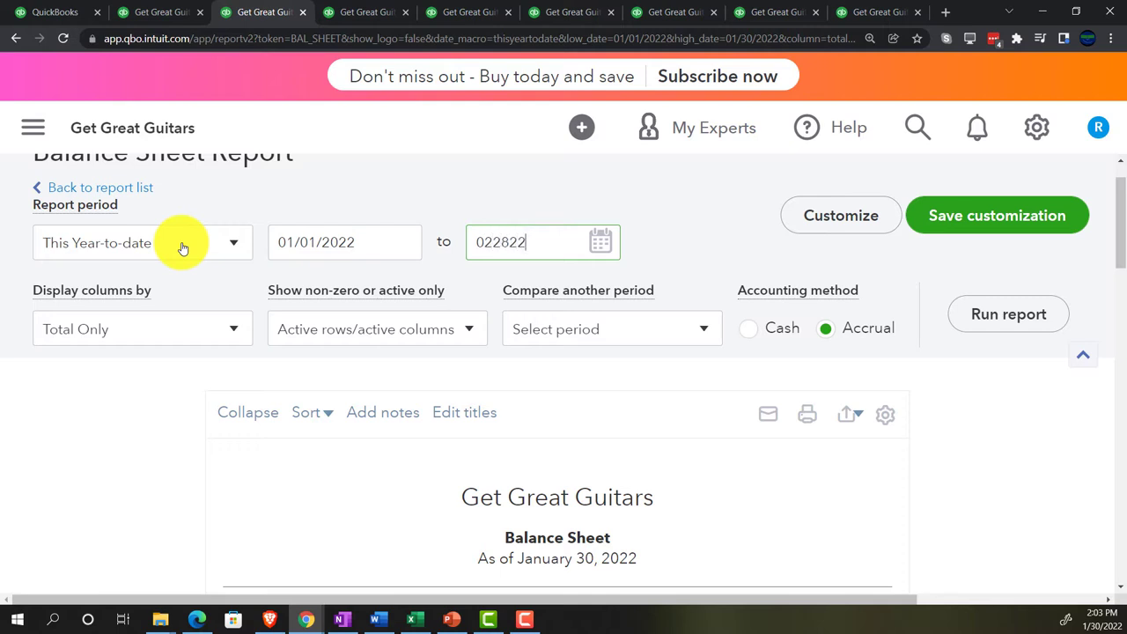
pyautogui.press('Tab')
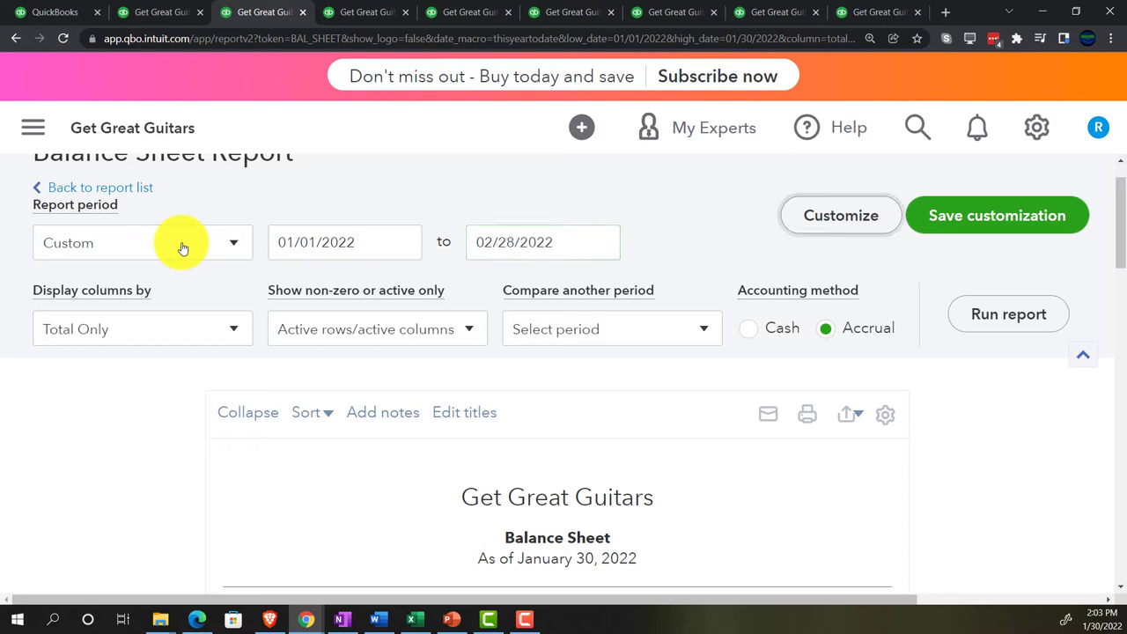
# - Display the Balance Sheet's columns by months, run the report and enlarge the page
pyautogui.click(231, 328)
pyautogui.click(153, 467)
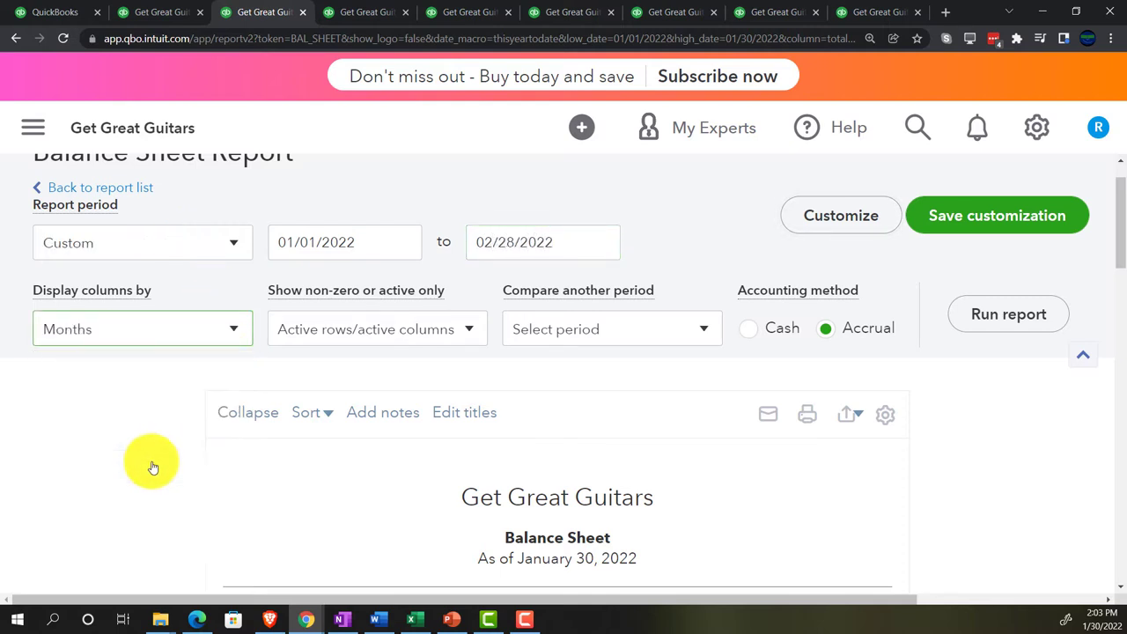
pyautogui.click(996, 325)
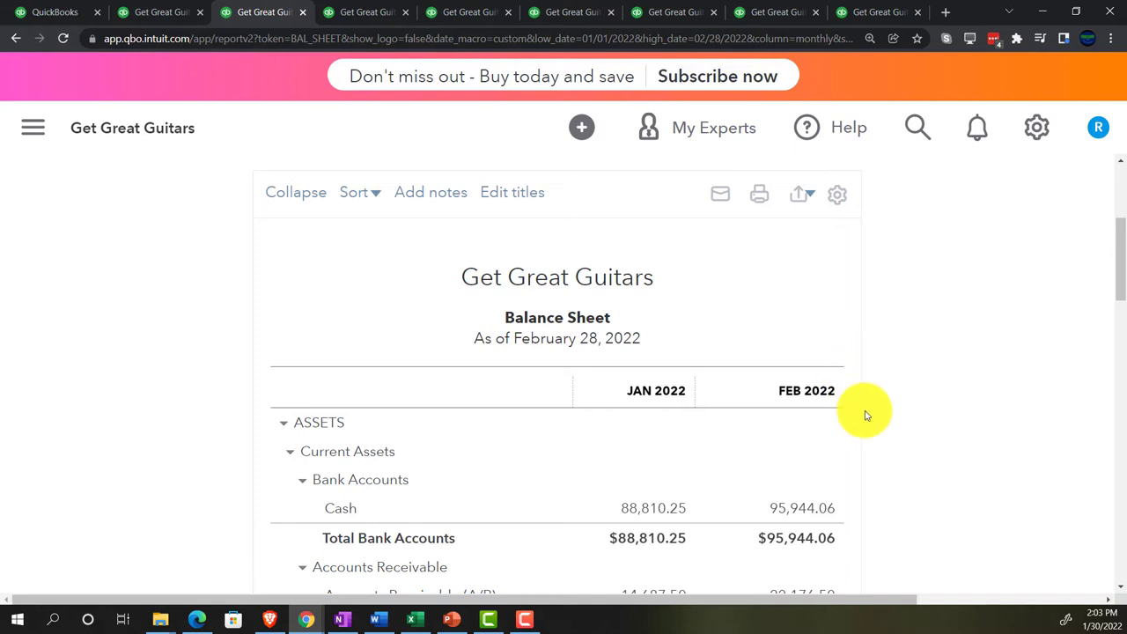
pyautogui.hotkey('ctrl', '+')
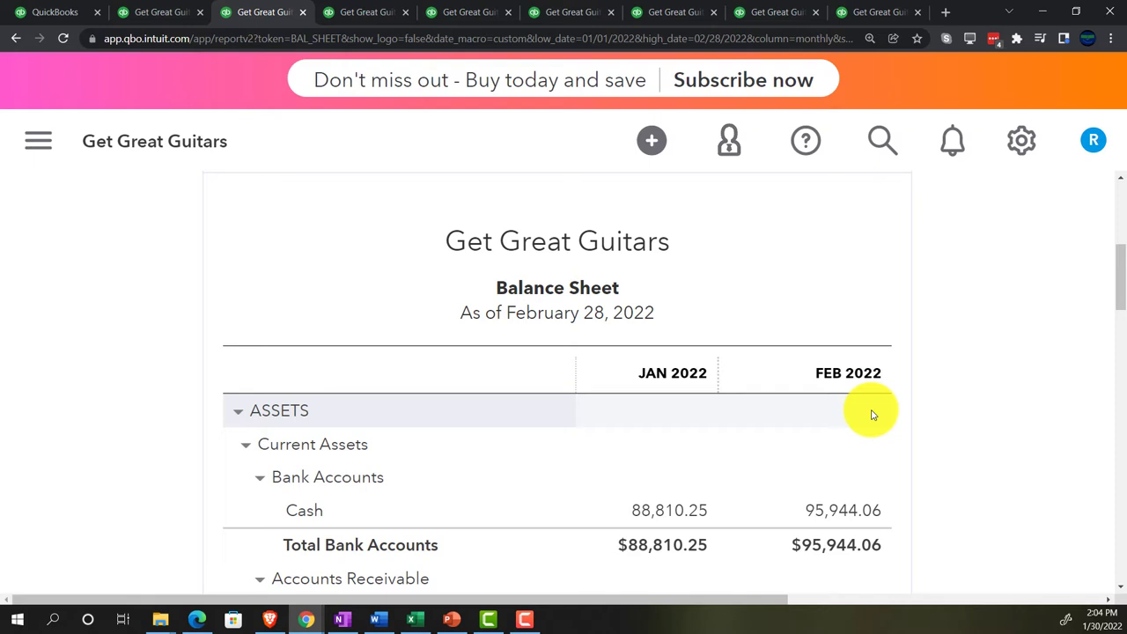
# - Set the Balance Sheet's start date to 02/01/2022
pyautogui.scroll(5, 872, 414)
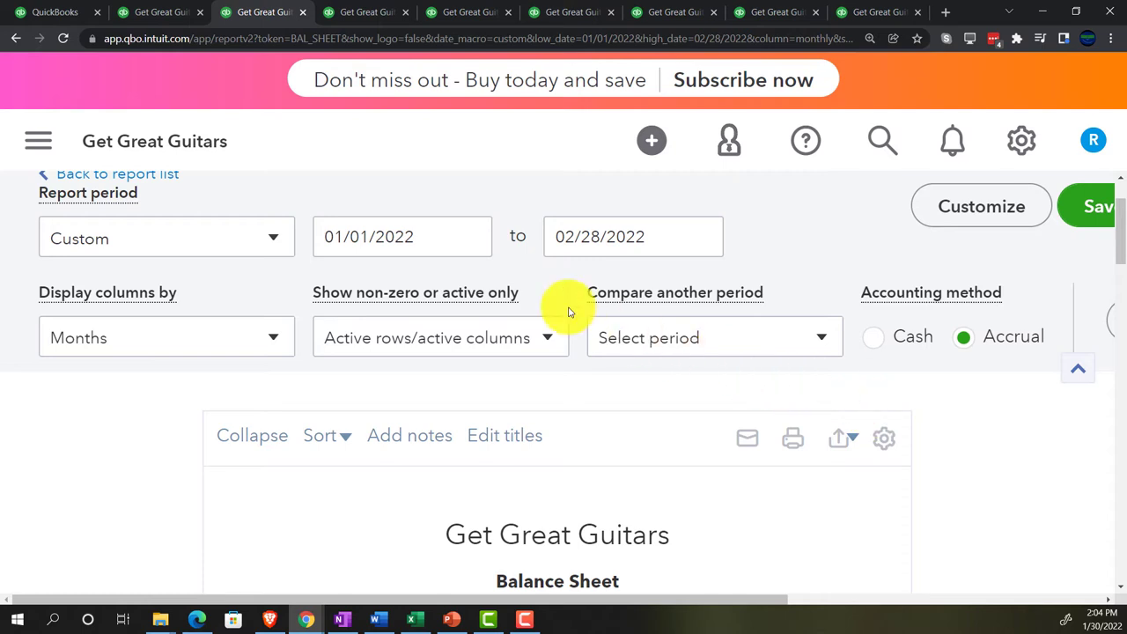
pyautogui.click(442, 240)
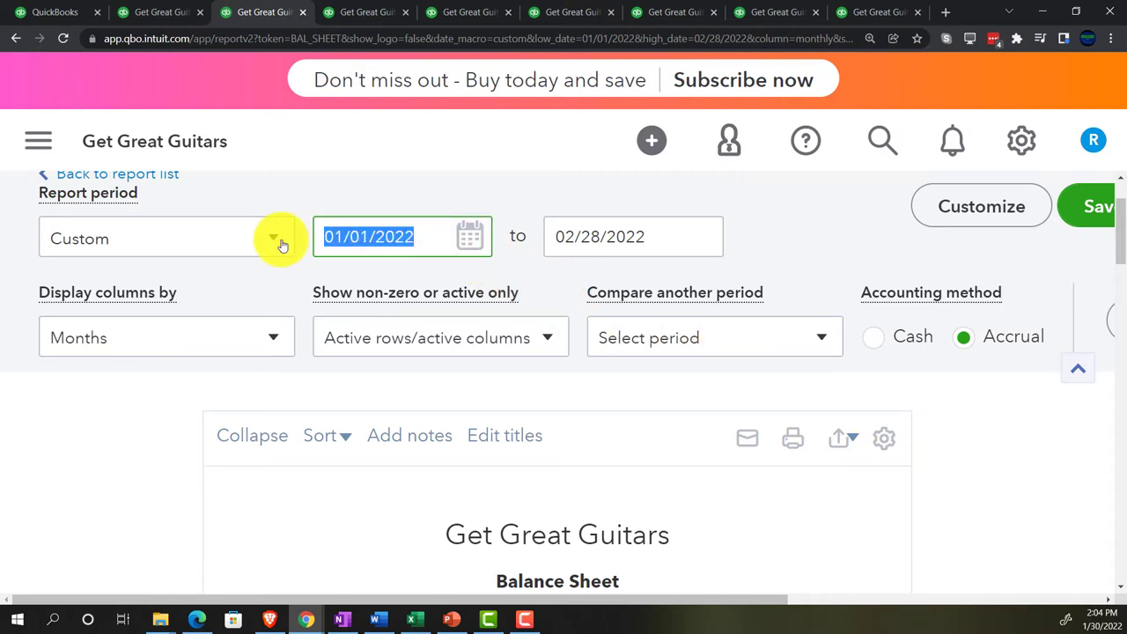
pyautogui.write('020')
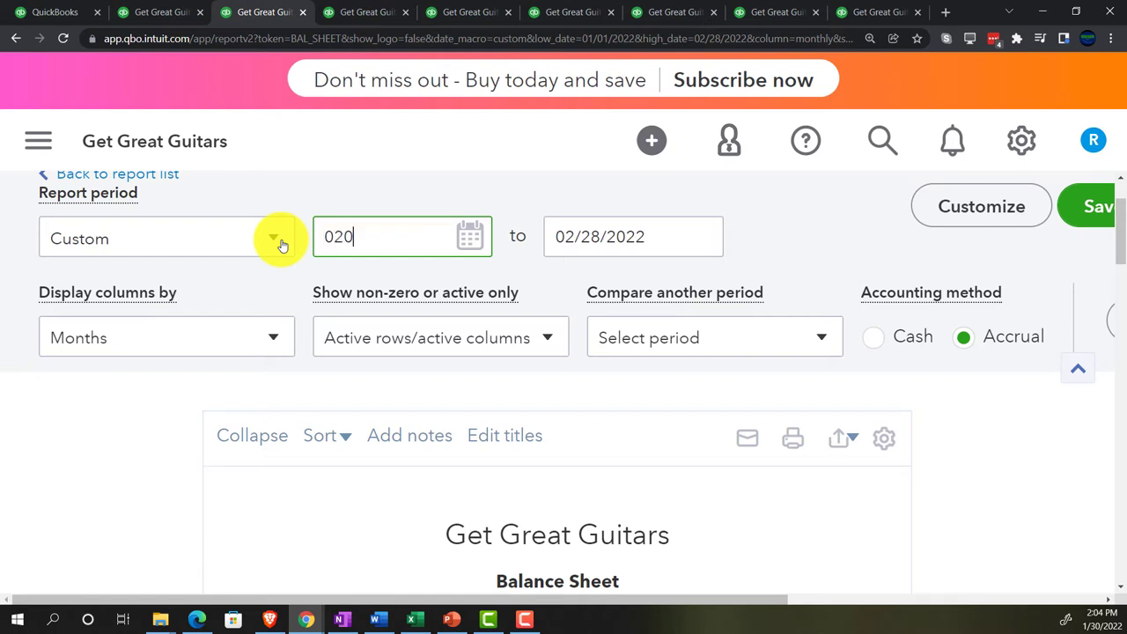
pyautogui.write('2/01/202')
pyautogui.press('Tab')
pyautogui.press('Tab')
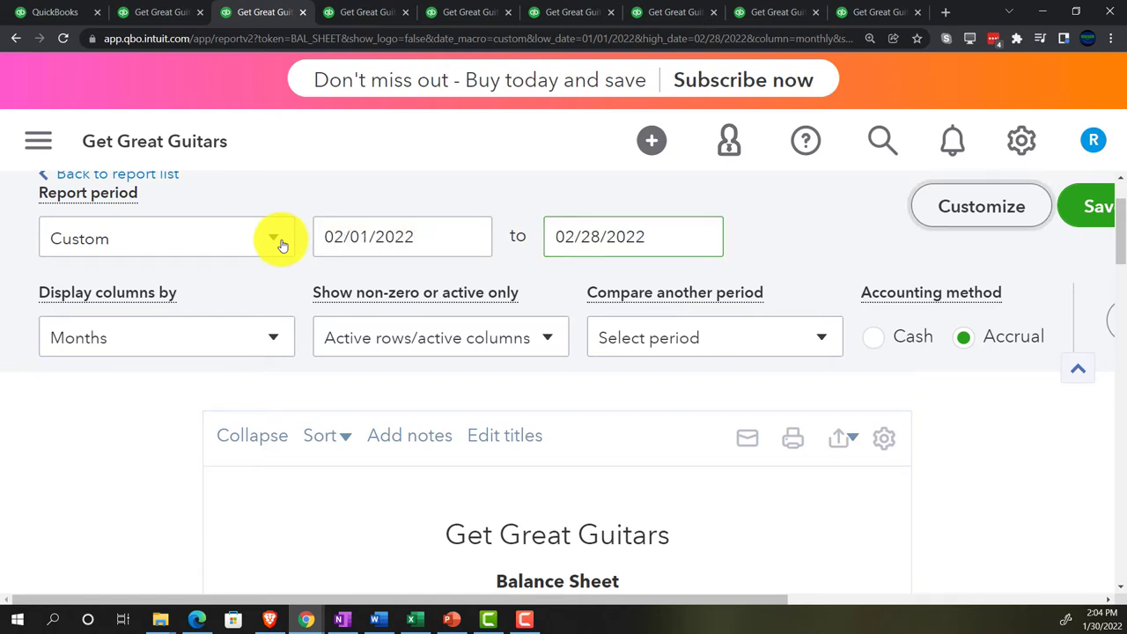
# - Display the Balance Sheet's columns as Total Only and compare against the previous period from 01/01/2022 to 01/31/2022
pyautogui.click(280, 338)
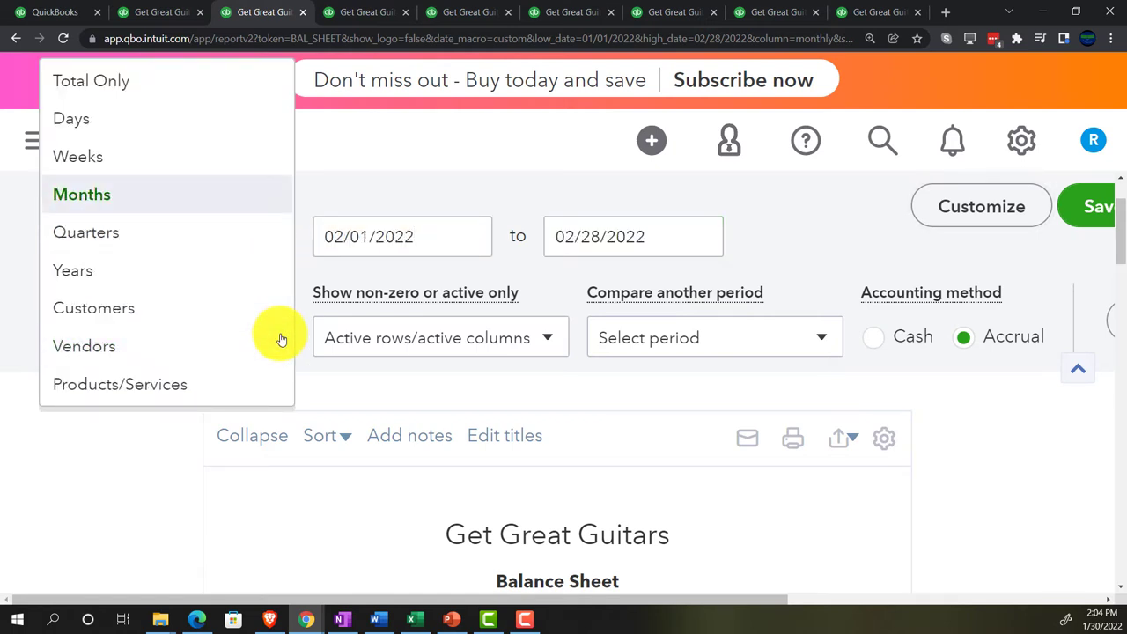
pyautogui.click(126, 85)
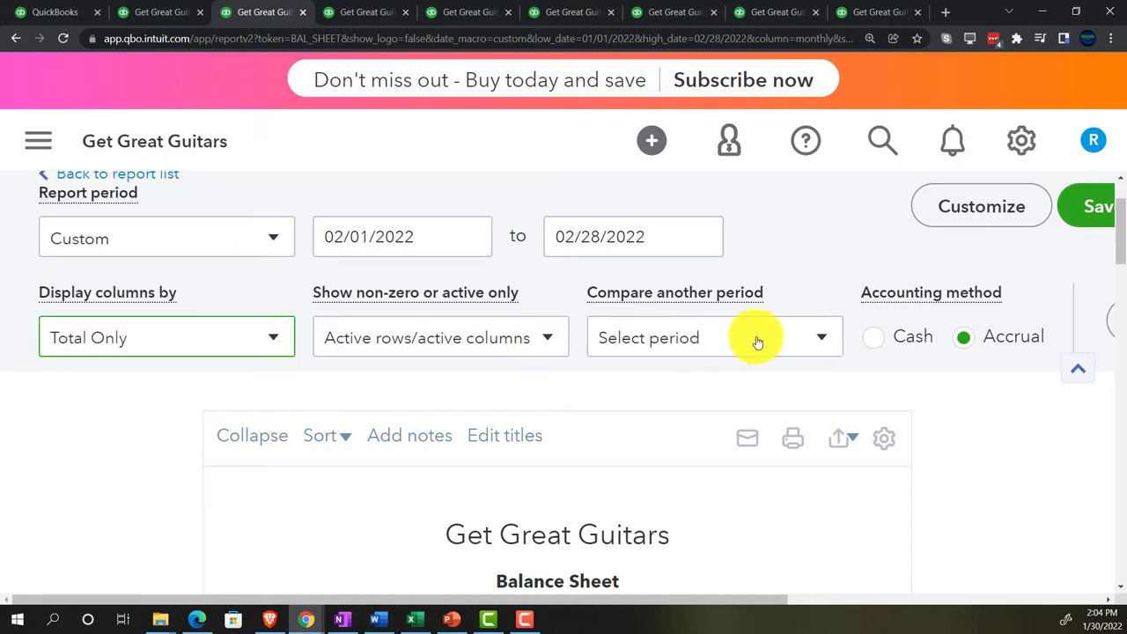
pyautogui.click(814, 338)
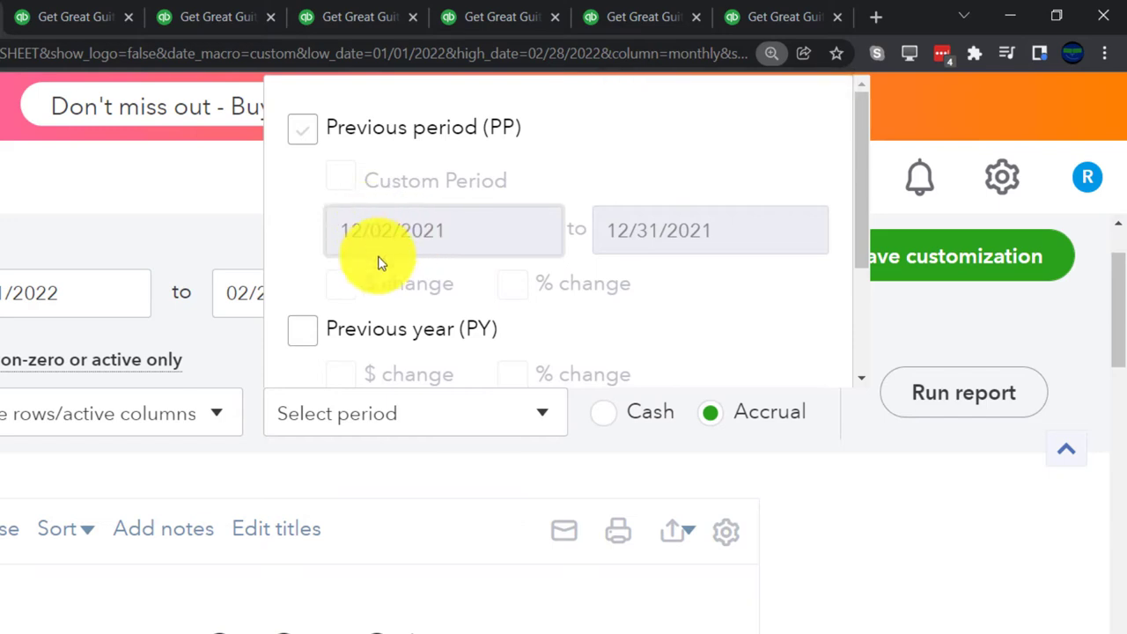
pyautogui.click(303, 129)
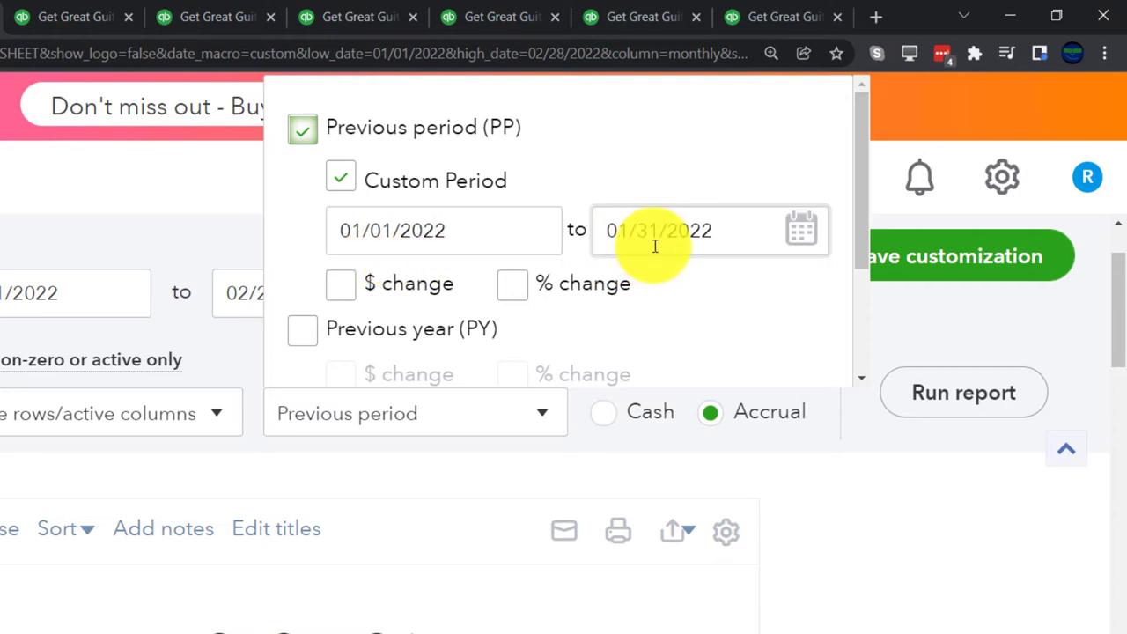
# - Include $ change and % change in the previous period comparison and run the report
pyautogui.click(343, 285)
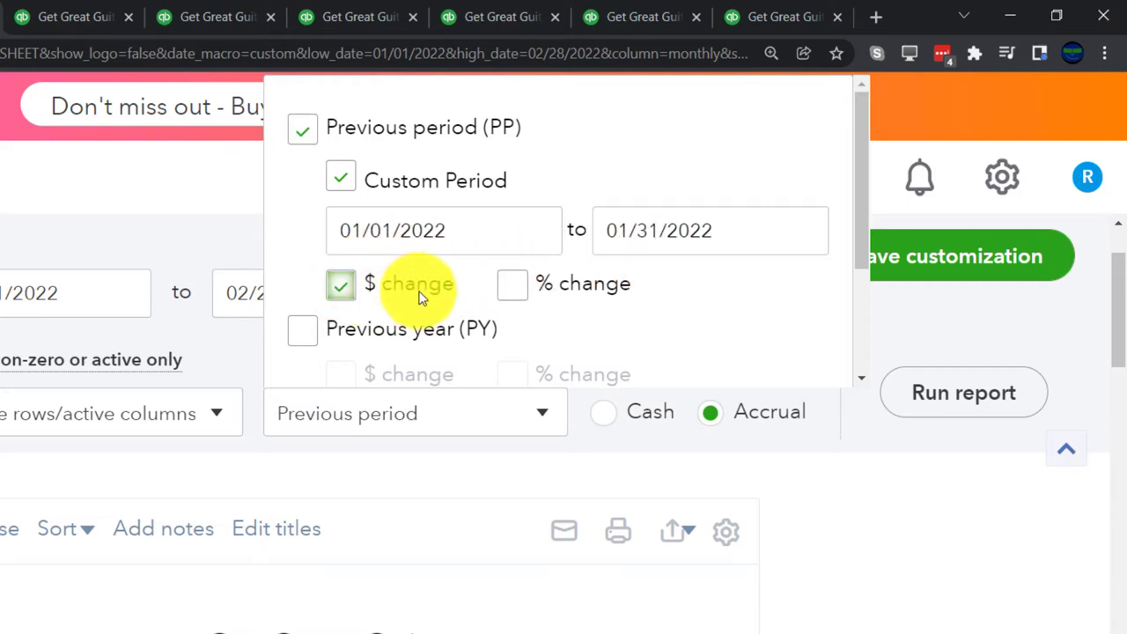
pyautogui.click(510, 288)
pyautogui.scroll(-2, 815, 315)
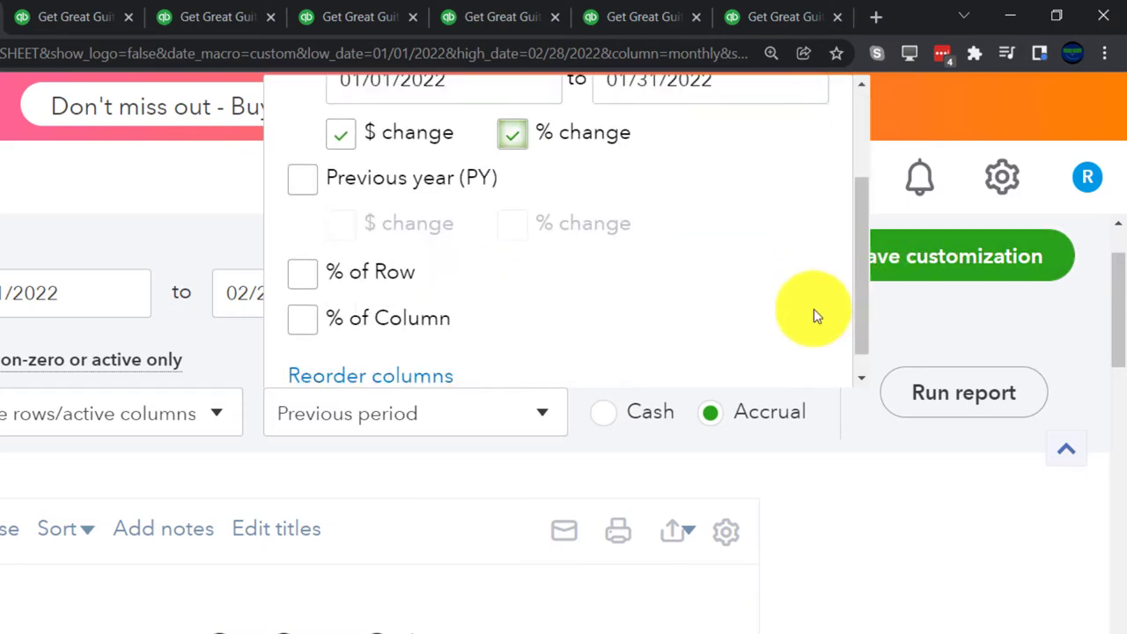
pyautogui.scroll(1, 784, 312)
pyautogui.scroll(-1, 777, 305)
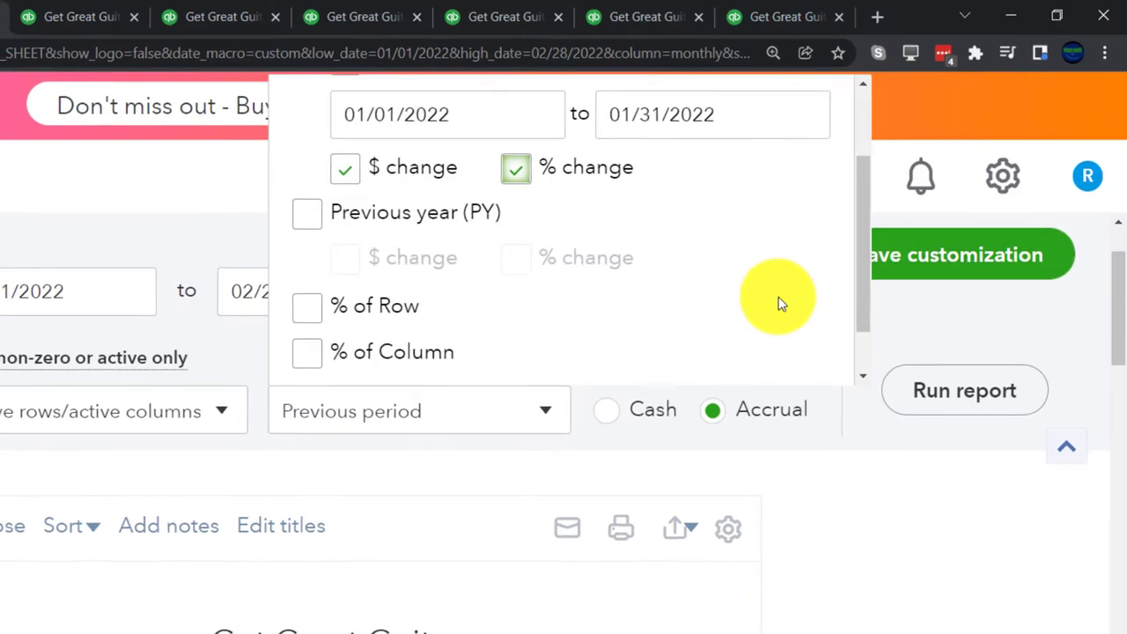
pyautogui.click(964, 390)
# - Examine the Balance Sheet's February, January, change and % change columns from bank accounts through total assets
pyautogui.scroll(-2, 981, 383)
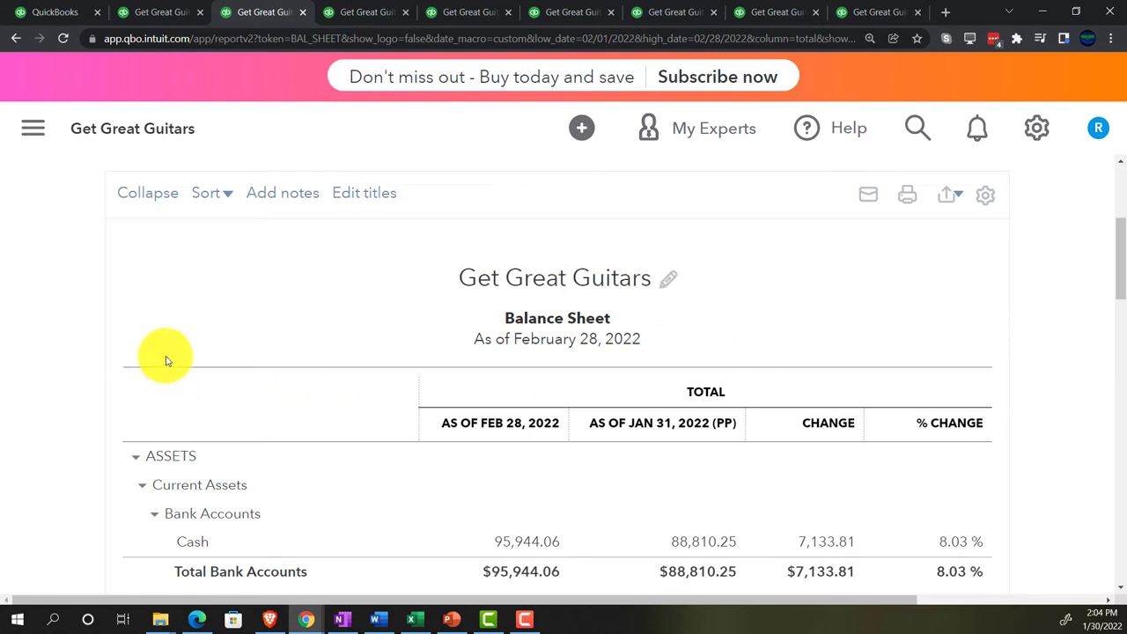
pyautogui.scroll(-1, 167, 361)
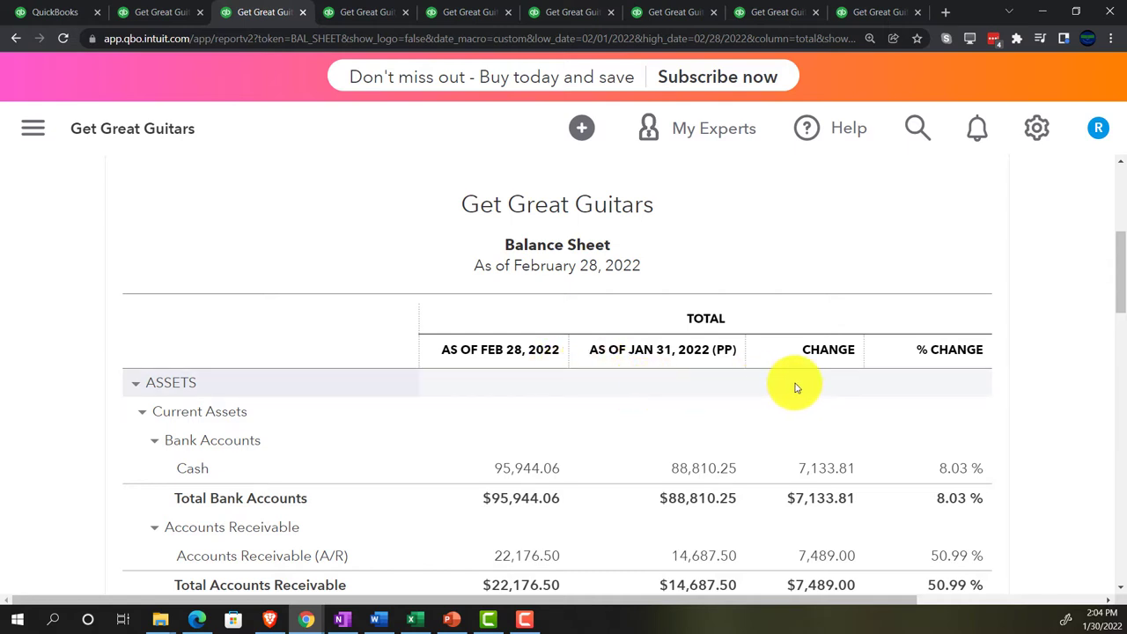
pyautogui.scroll(-1, 881, 389)
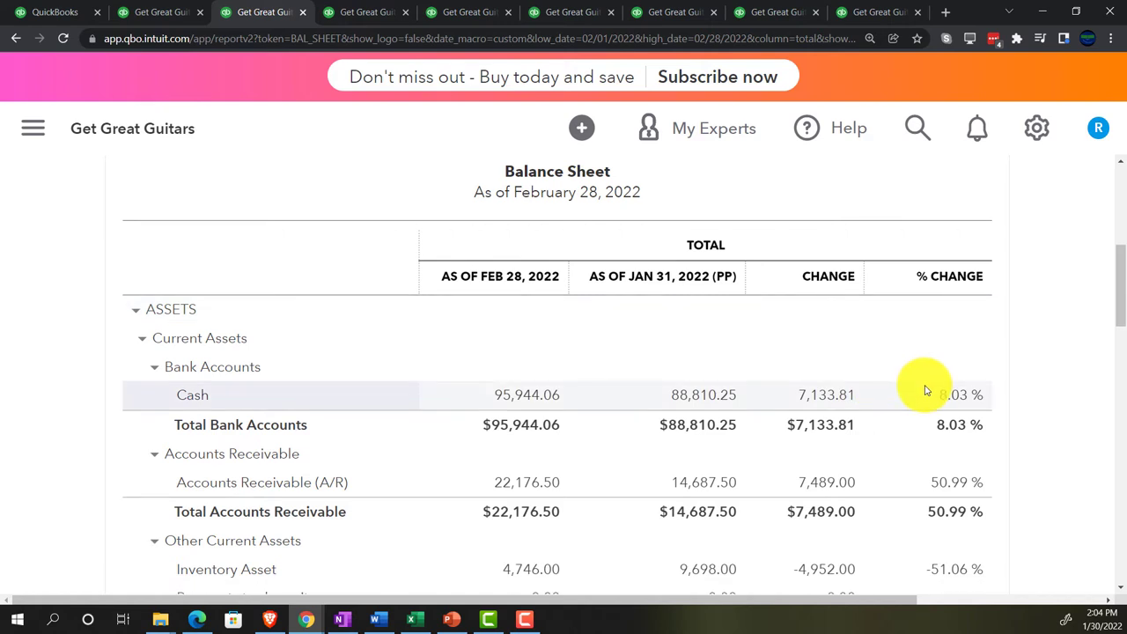
pyautogui.scroll(-2, 926, 390)
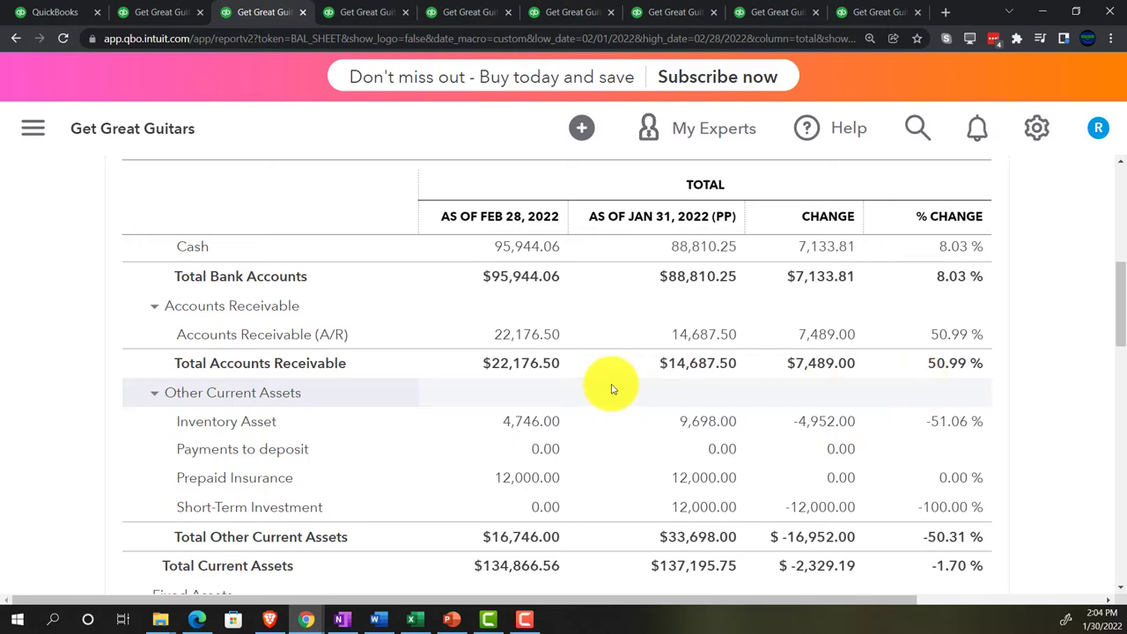
pyautogui.scroll(-3, 627, 419)
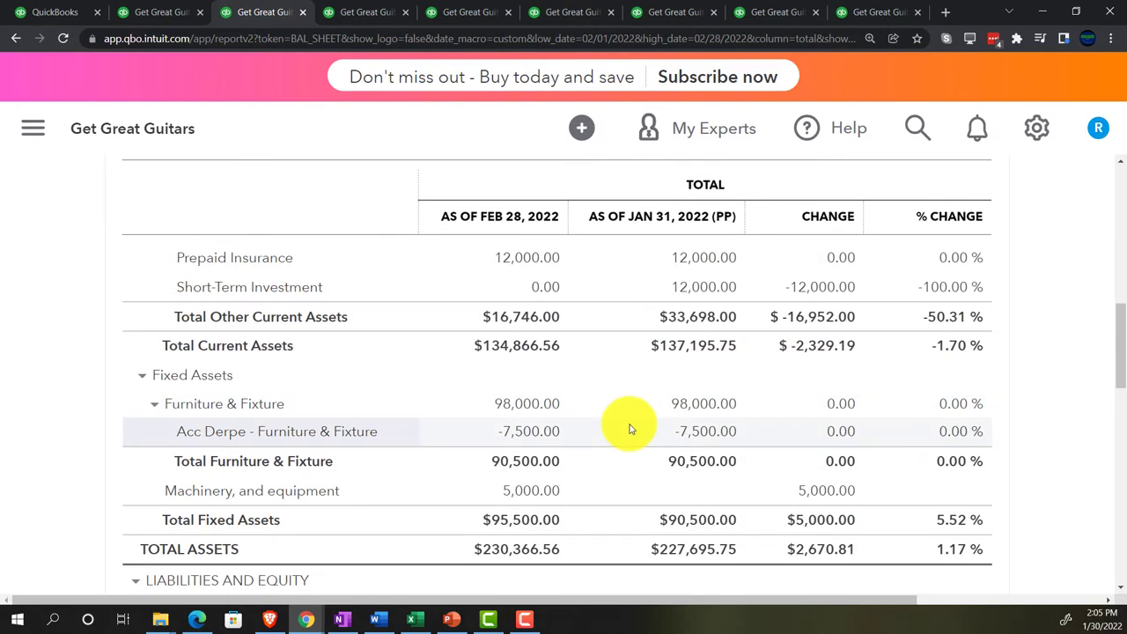
pyautogui.scroll(6, 632, 428)
pyautogui.scroll(4, 629, 428)
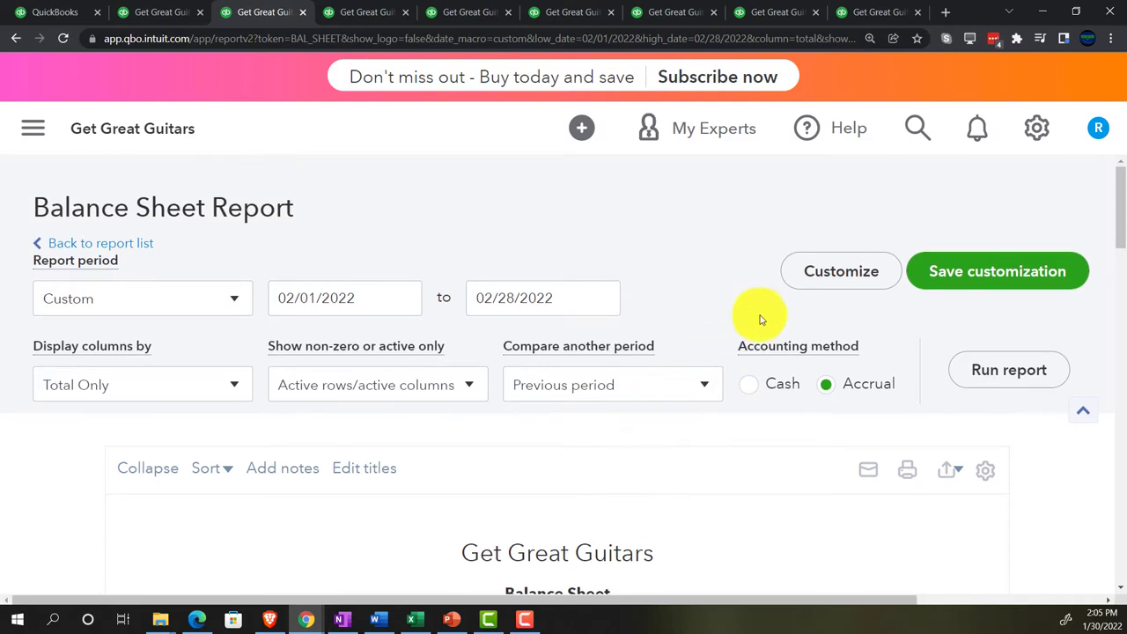
# - Customize the report's number format to show negative numbers as (100) in red and amounts without cents
pyautogui.click(819, 282)
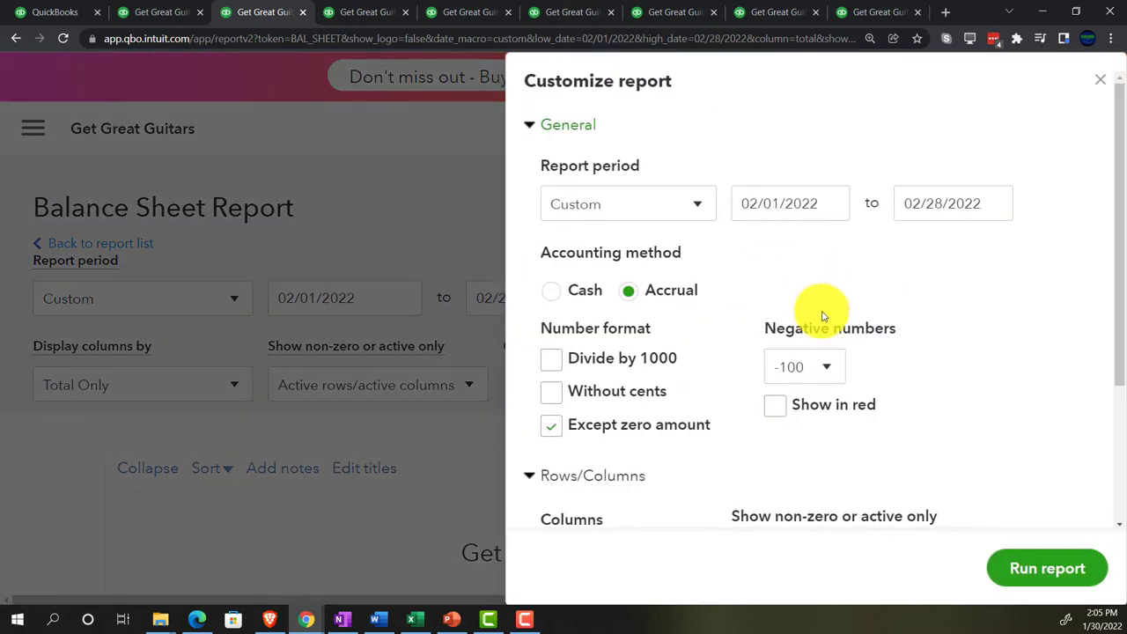
pyautogui.click(728, 393)
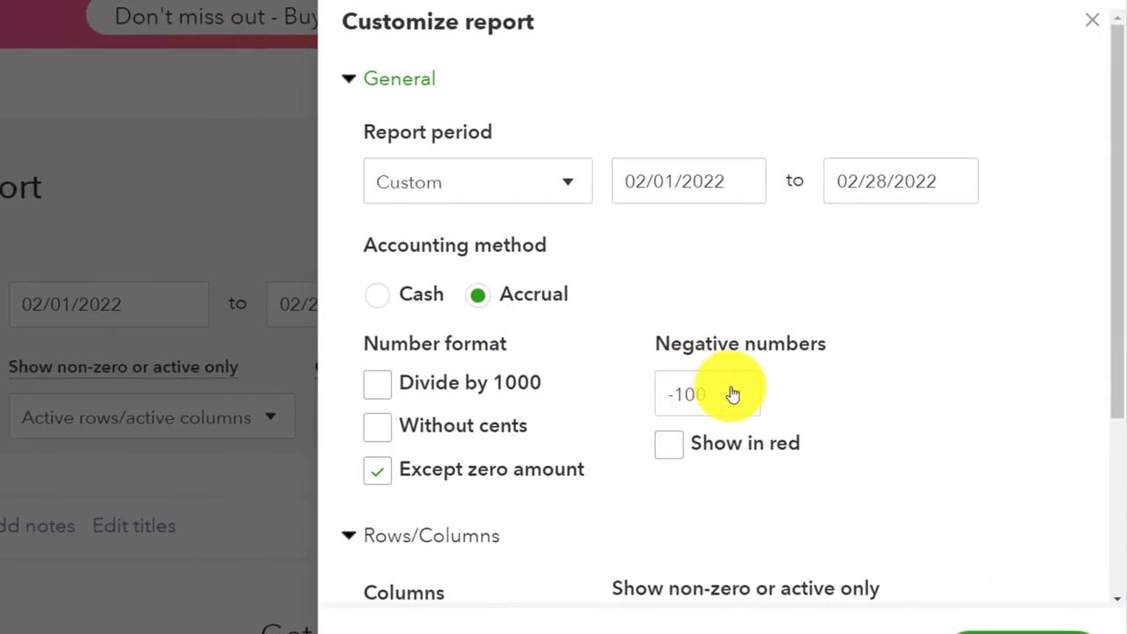
pyautogui.click(705, 491)
pyautogui.click(672, 445)
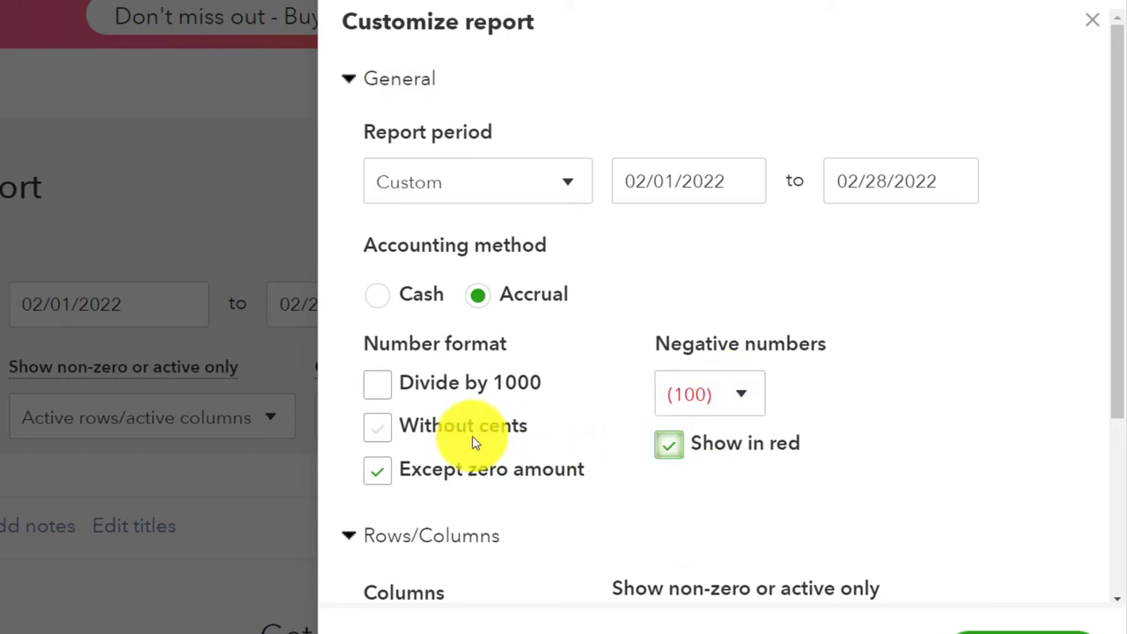
pyautogui.click(377, 427)
# - In the header settings, change the report title to Comparative Balance Sheet
pyautogui.scroll(-2, 482, 405)
pyautogui.scroll(-3, 482, 407)
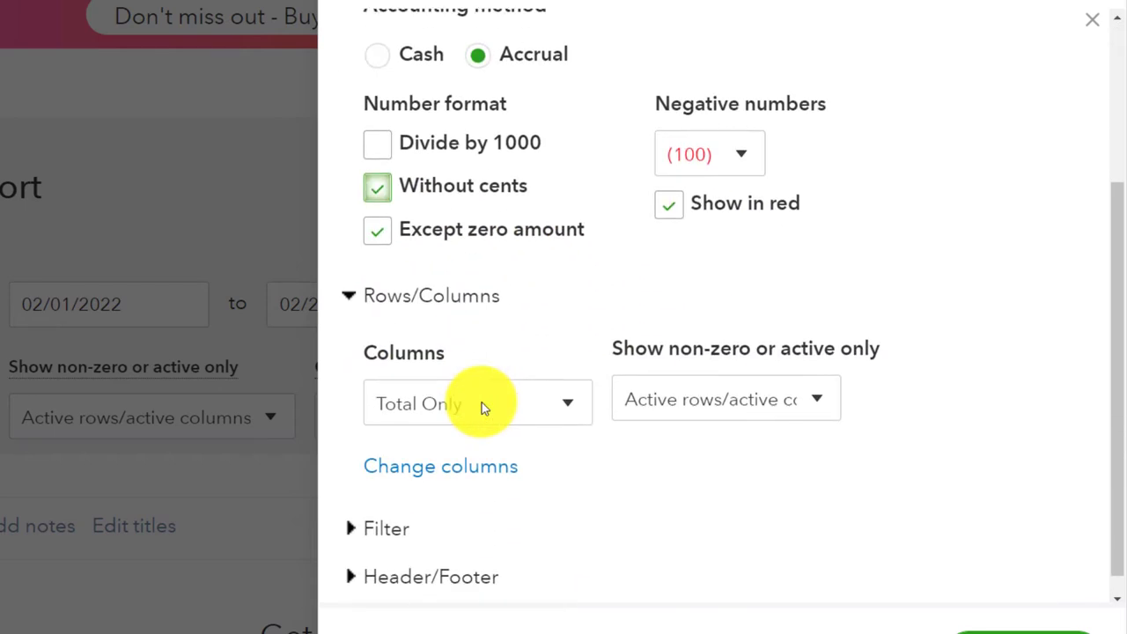
pyautogui.click(357, 555)
pyautogui.scroll(-7, 358, 556)
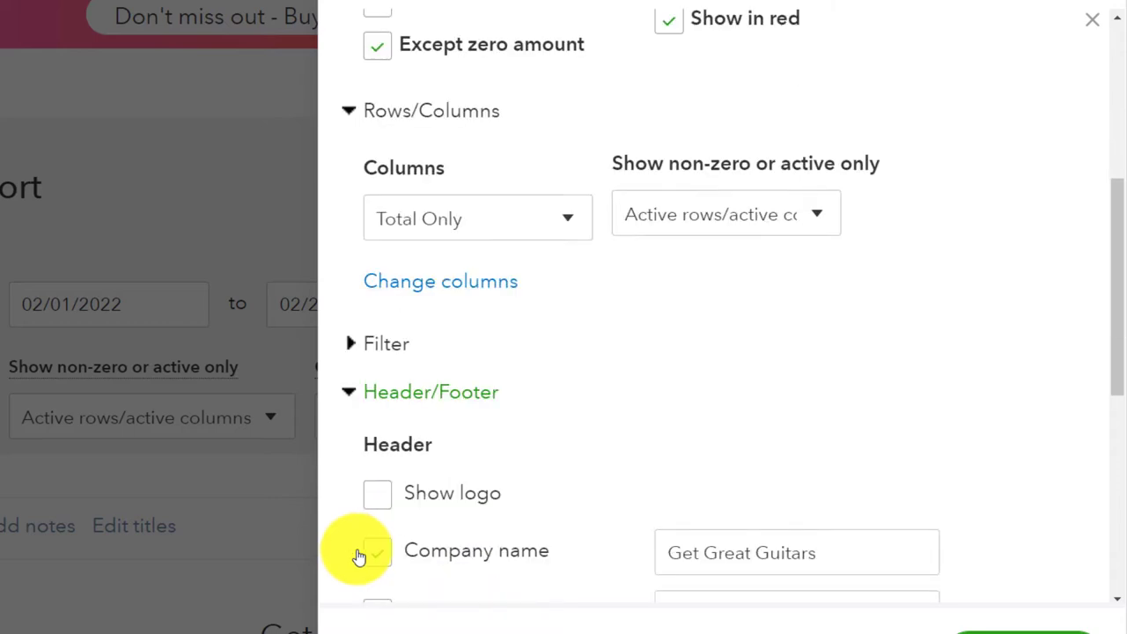
pyautogui.click(816, 379)
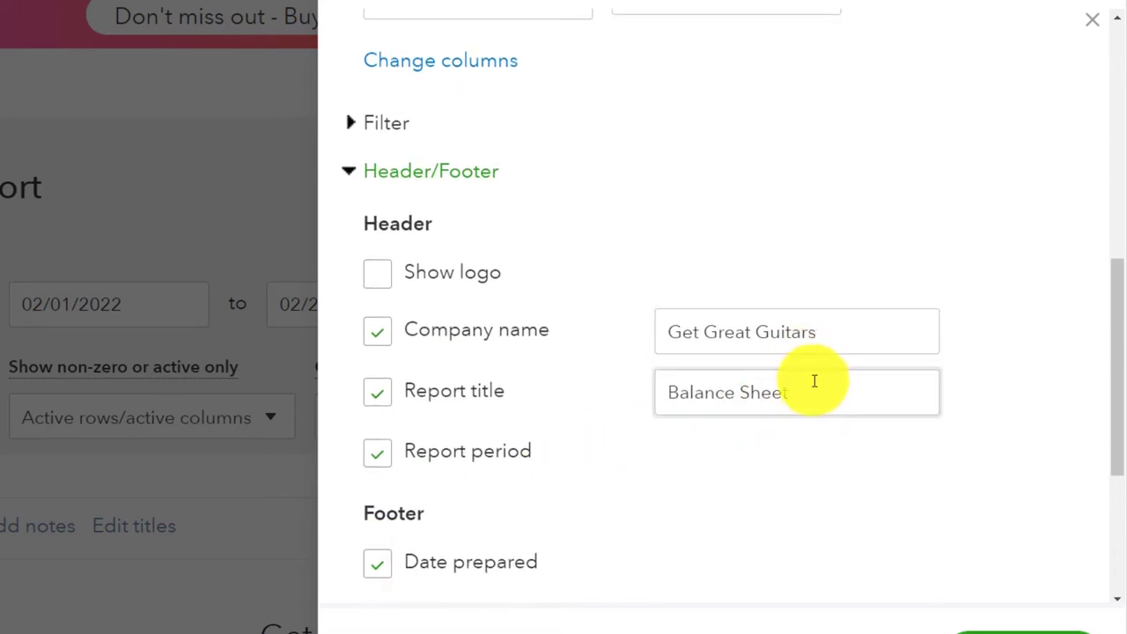
pyautogui.tripleClick(669, 393)
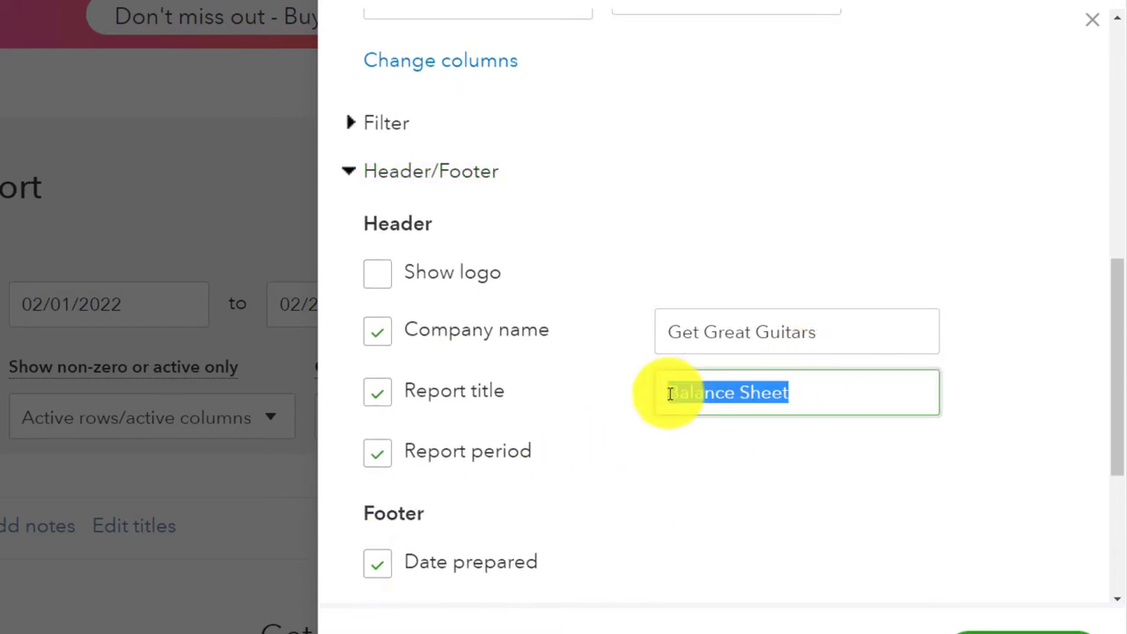
pyautogui.click(669, 393)
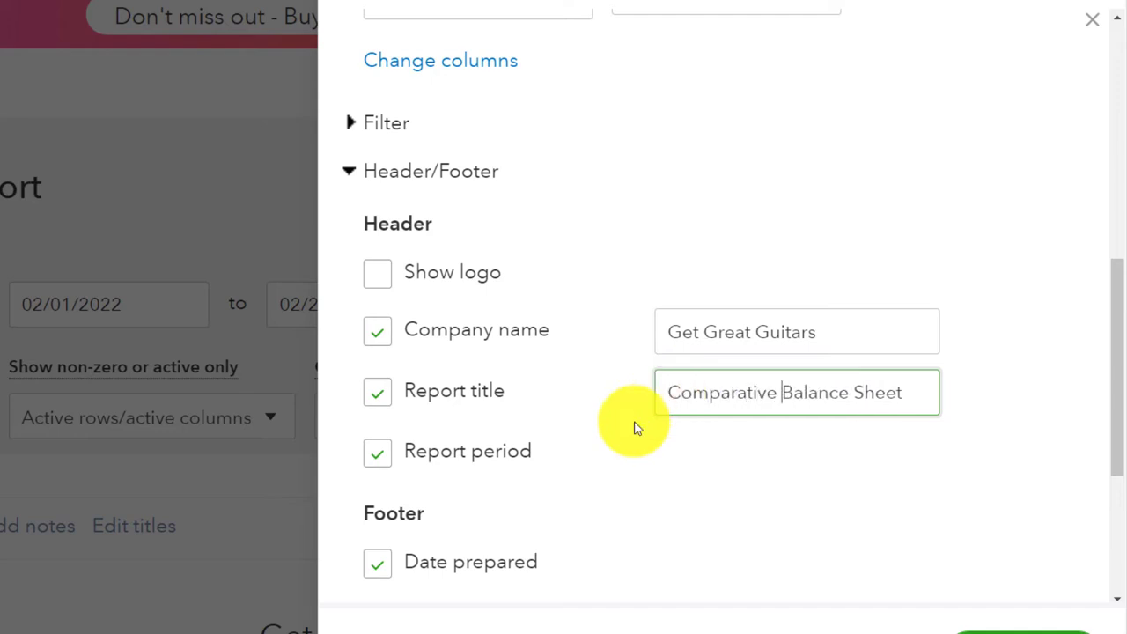
# - Remove the report period from the header and the date prepared, time prepared and report basis from the footer, then run the report
pyautogui.scroll(-1, 594, 445)
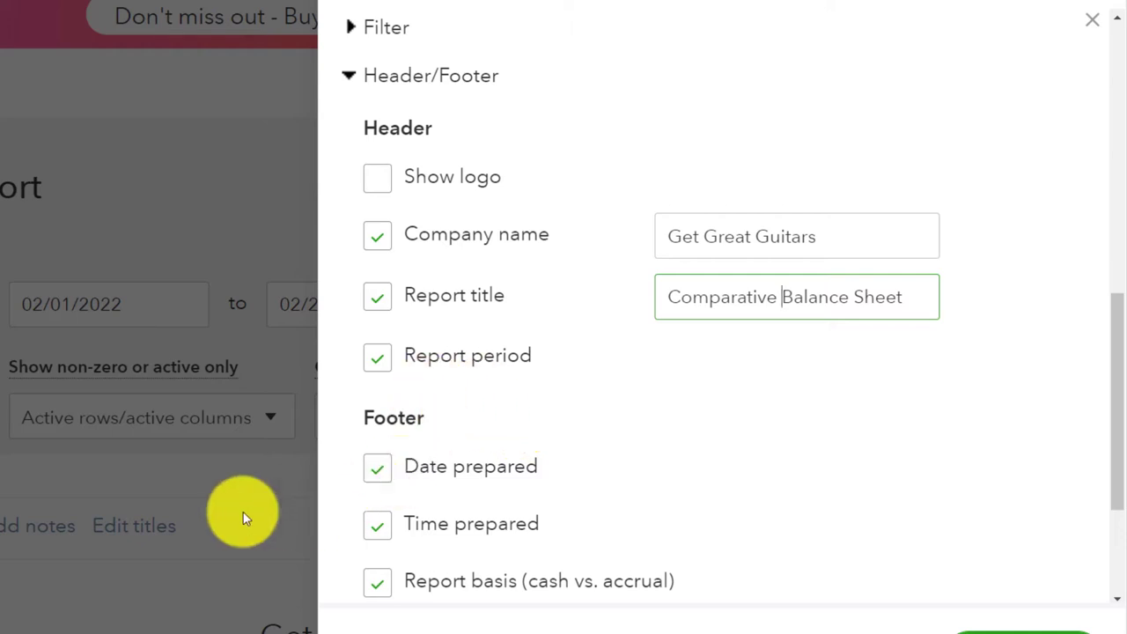
pyautogui.click(381, 366)
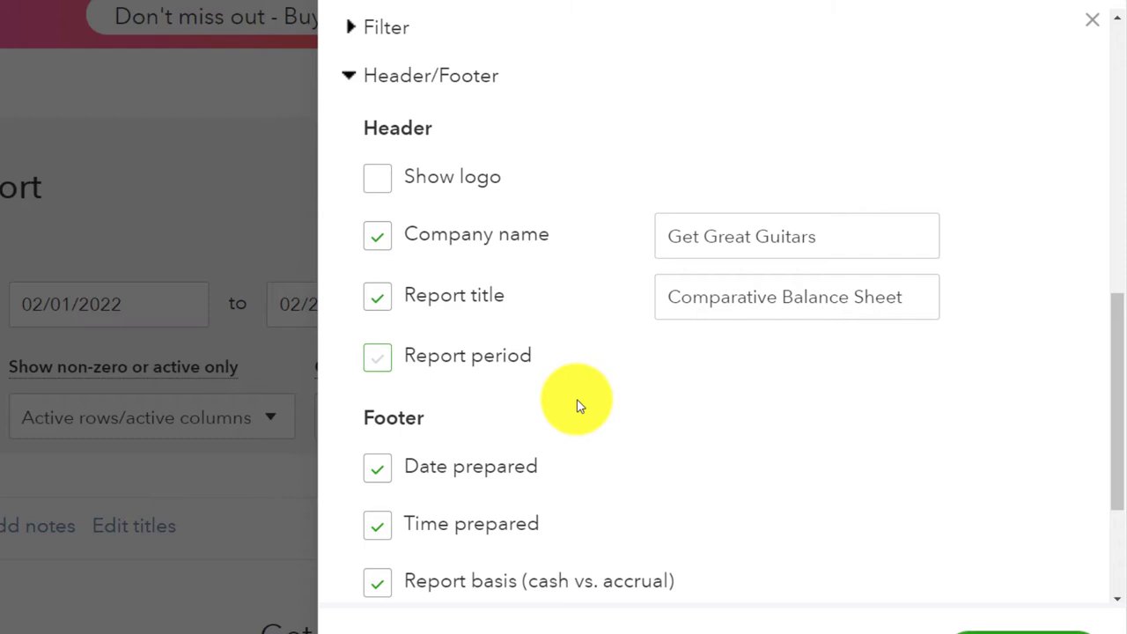
pyautogui.scroll(-3, 579, 406)
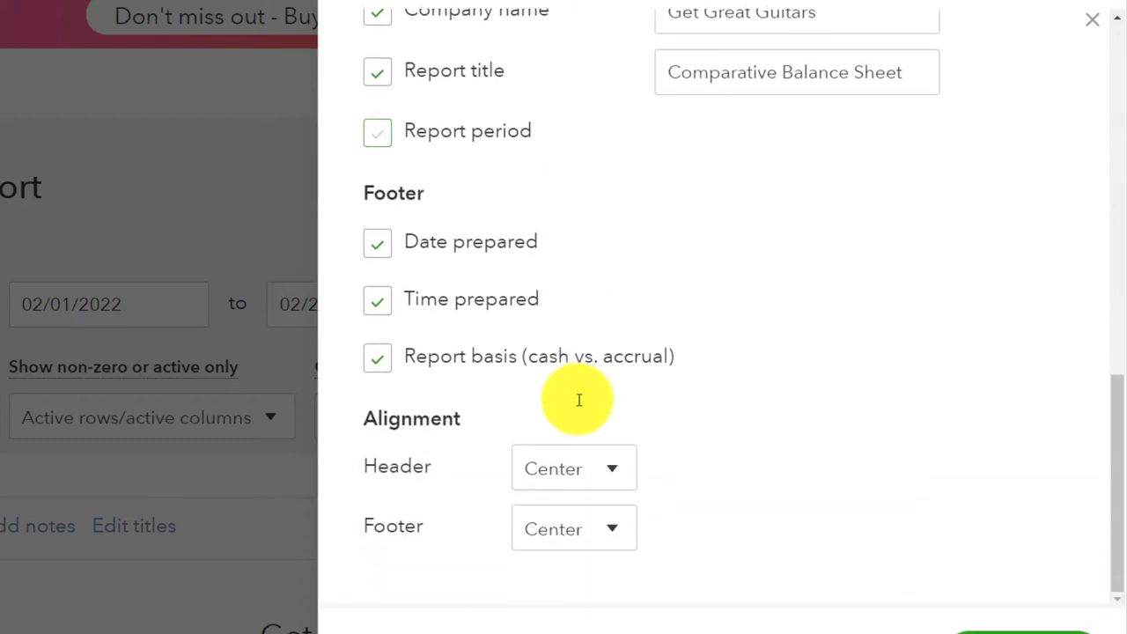
pyautogui.click(387, 255)
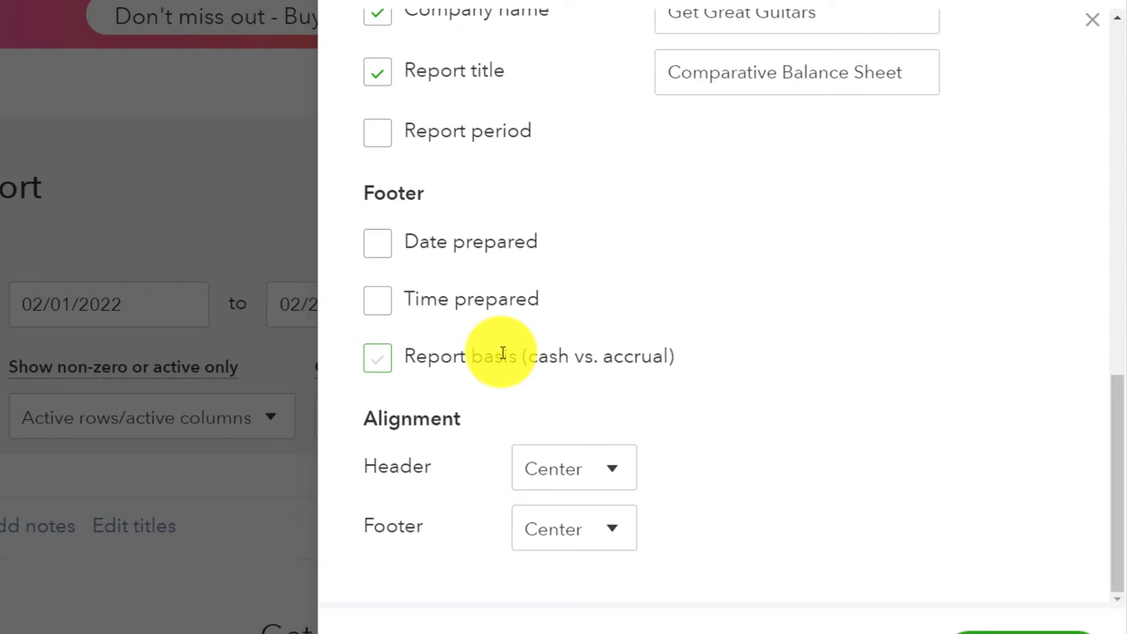
pyautogui.click(996, 631)
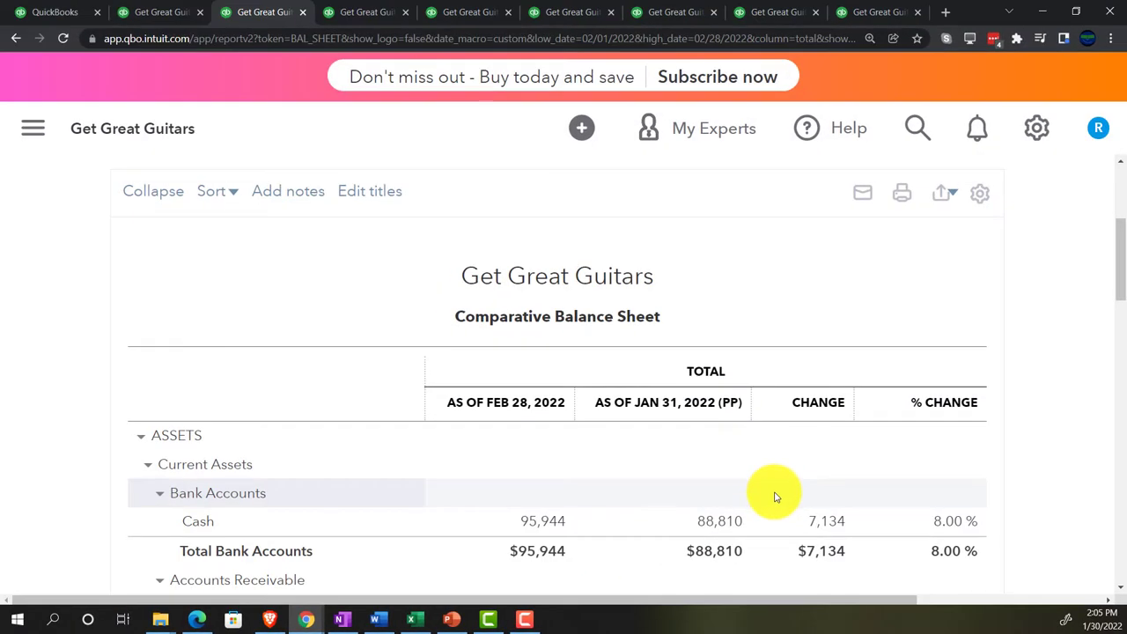
# - Review the Comparative Balance Sheet's formatted figures from assets through liabilities and equity
pyautogui.scroll(-2, 775, 496)
pyautogui.scroll(-5, 775, 496)
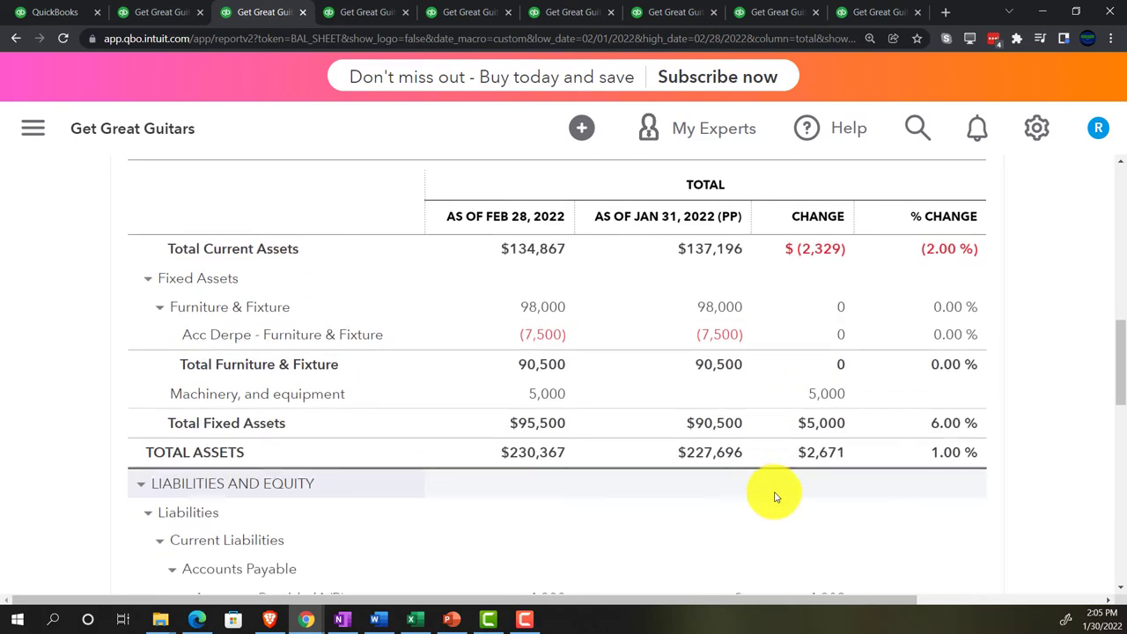
pyautogui.scroll(-5, 775, 496)
pyautogui.scroll(-6, 775, 496)
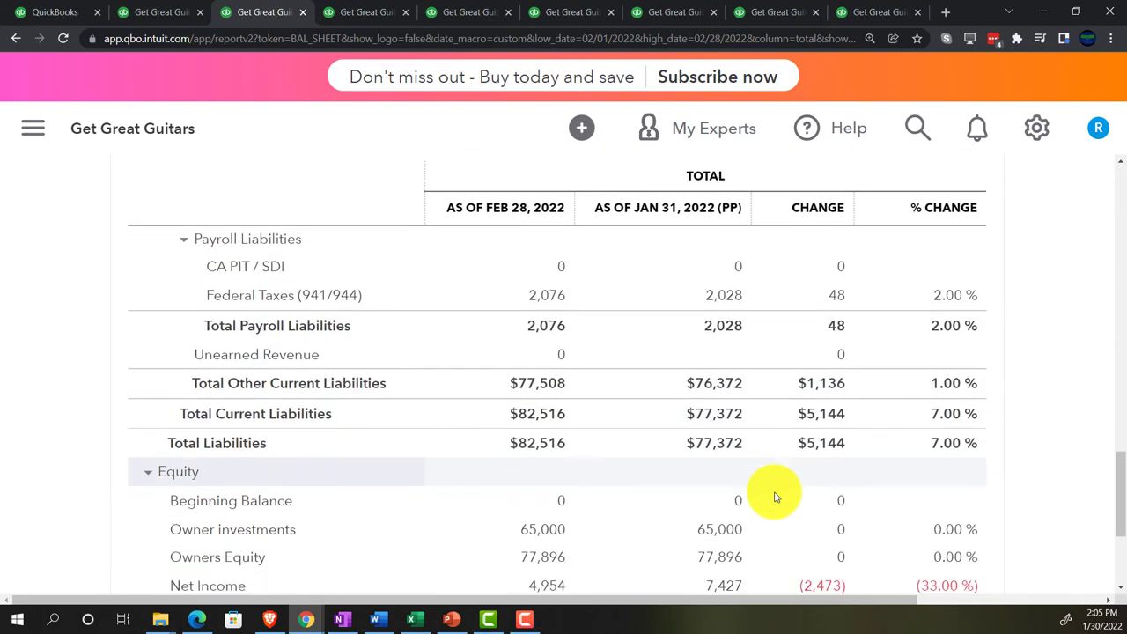
pyautogui.moveTo(1121, 533); pyautogui.dragTo(1097, 188)
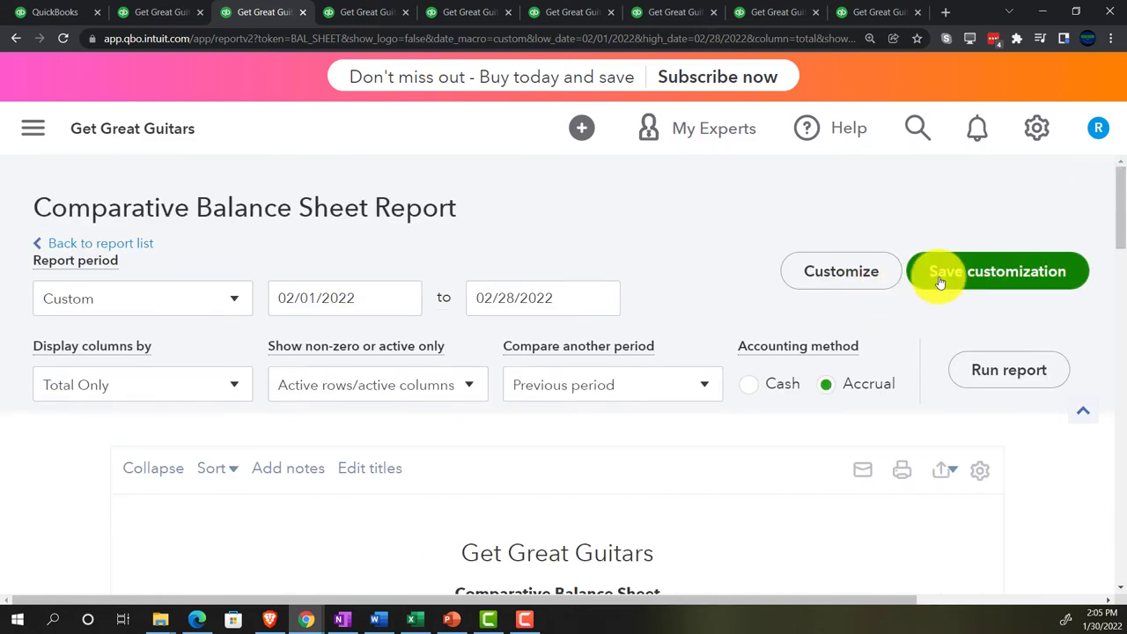
pyautogui.scroll(-1, 859, 414)
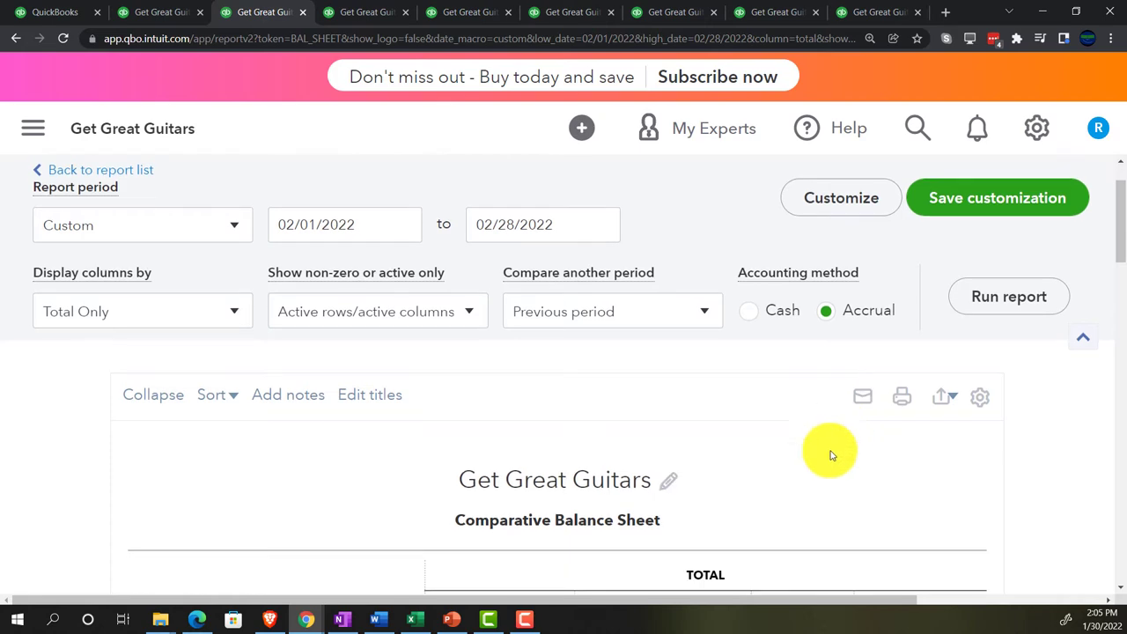
# - Save the customized report as 2 Comparative Balance Sheet in the Month Comparison Reports group
pyautogui.click(984, 199)
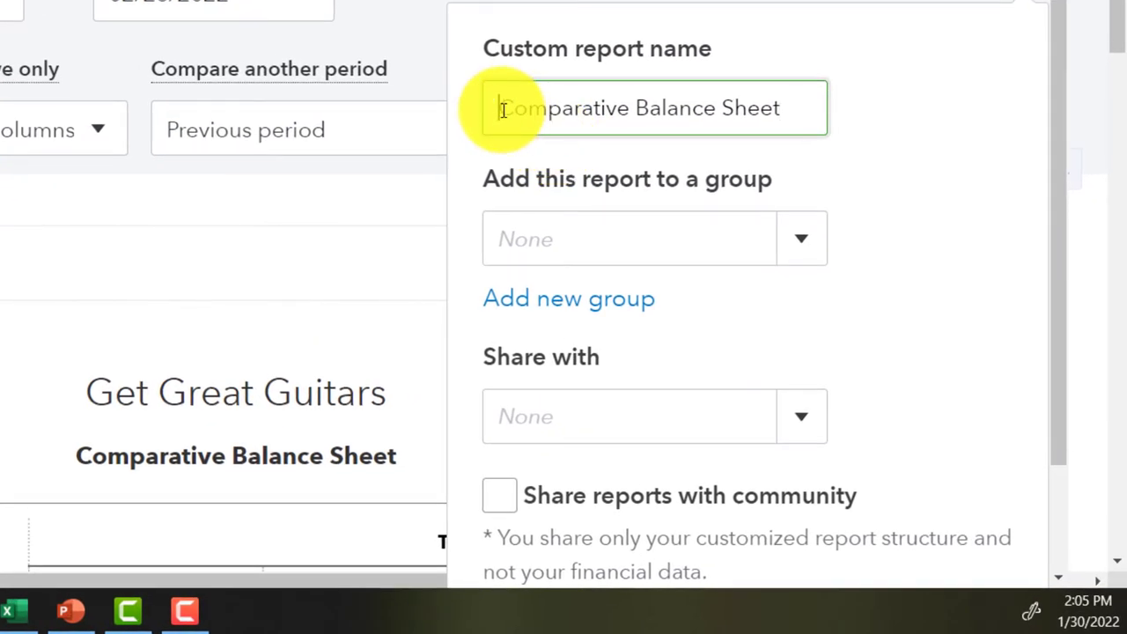
pyautogui.click(502, 109)
pyautogui.write('2')
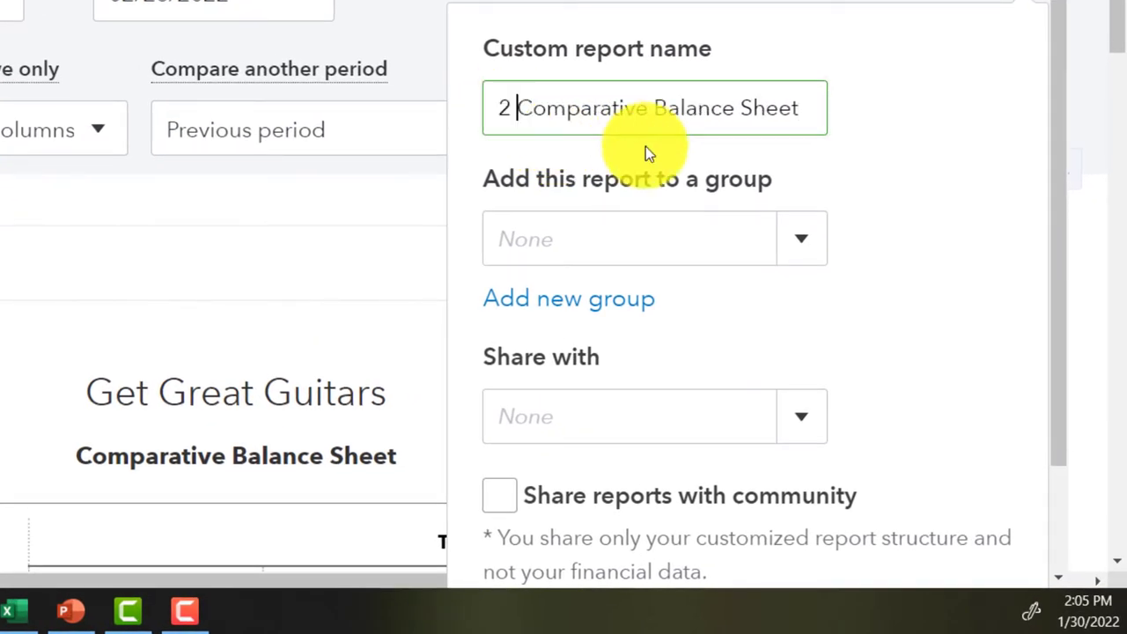
pyautogui.click(792, 256)
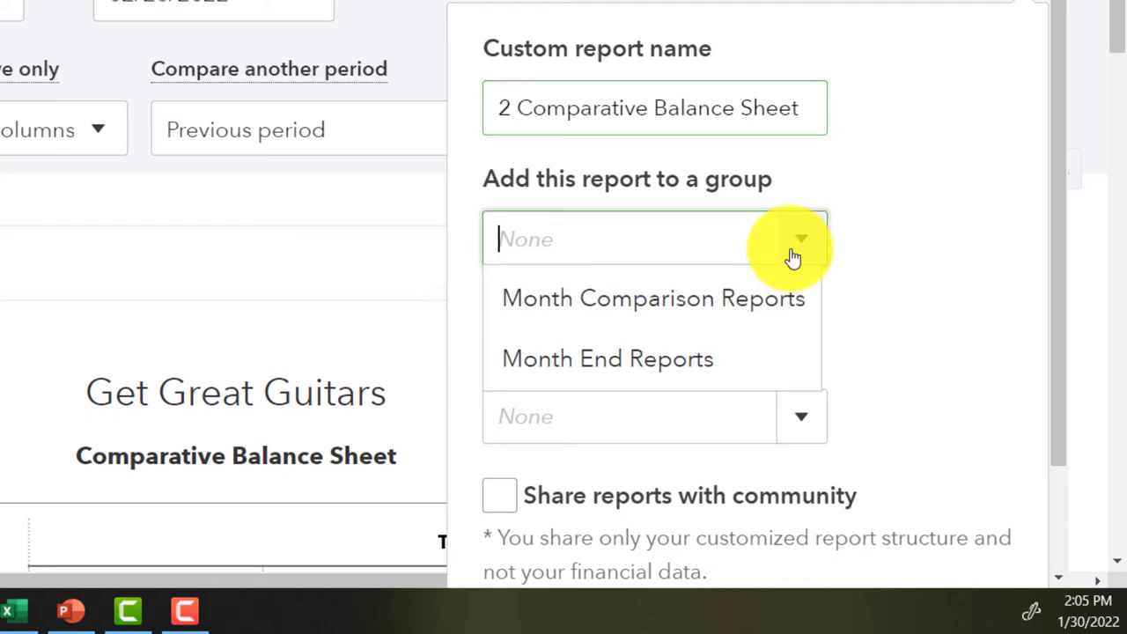
pyautogui.click(714, 308)
pyautogui.scroll(-2, 879, 244)
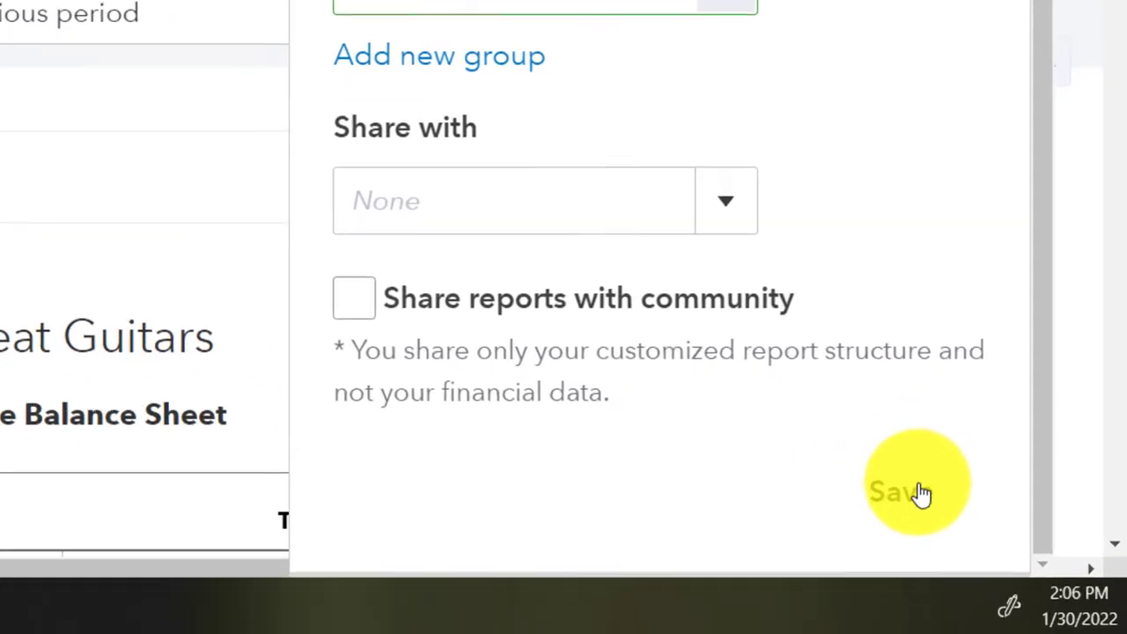
pyautogui.click(920, 495)
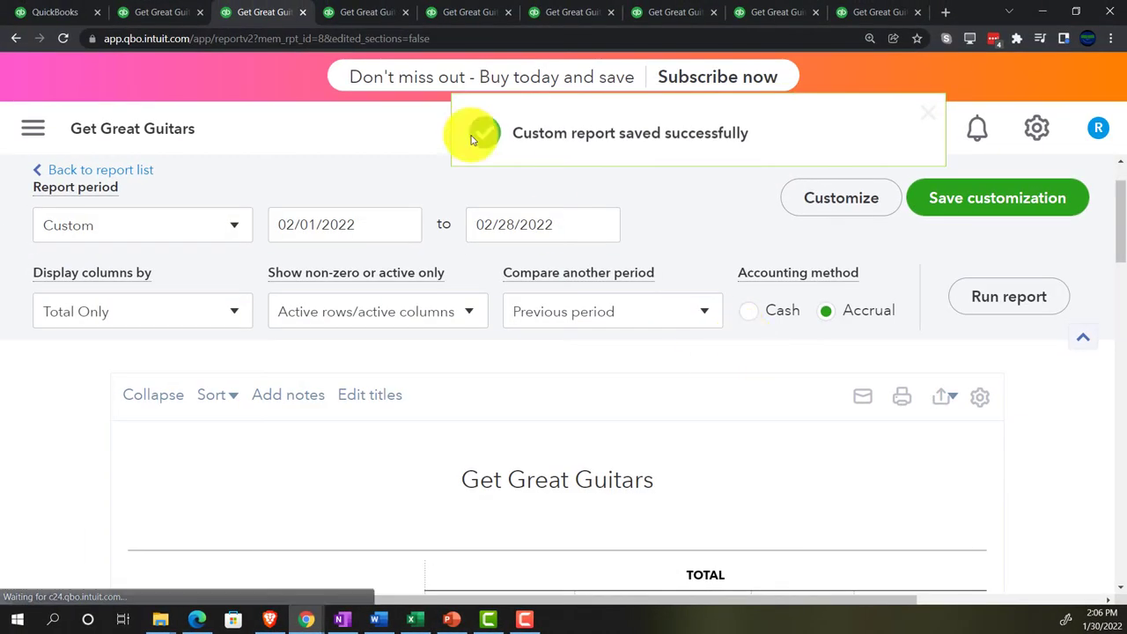
# - Switch to the standard Balance Sheet report, hide the navigation menu, set the end date to 02/28/2022 and run the report
pyautogui.click(364, 12)
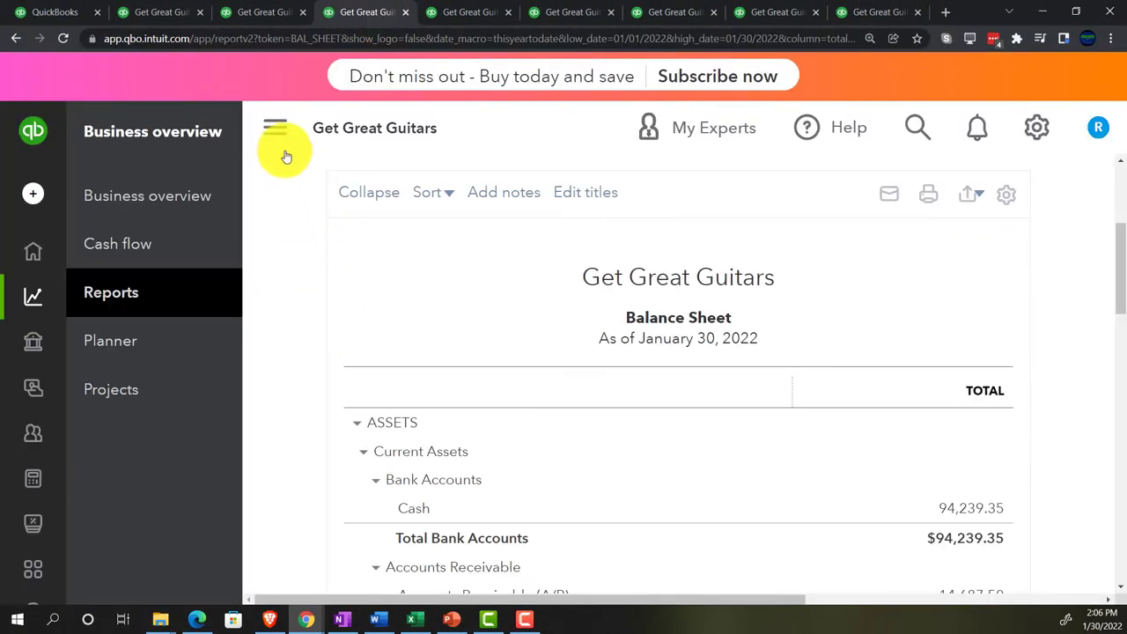
pyautogui.click(277, 141)
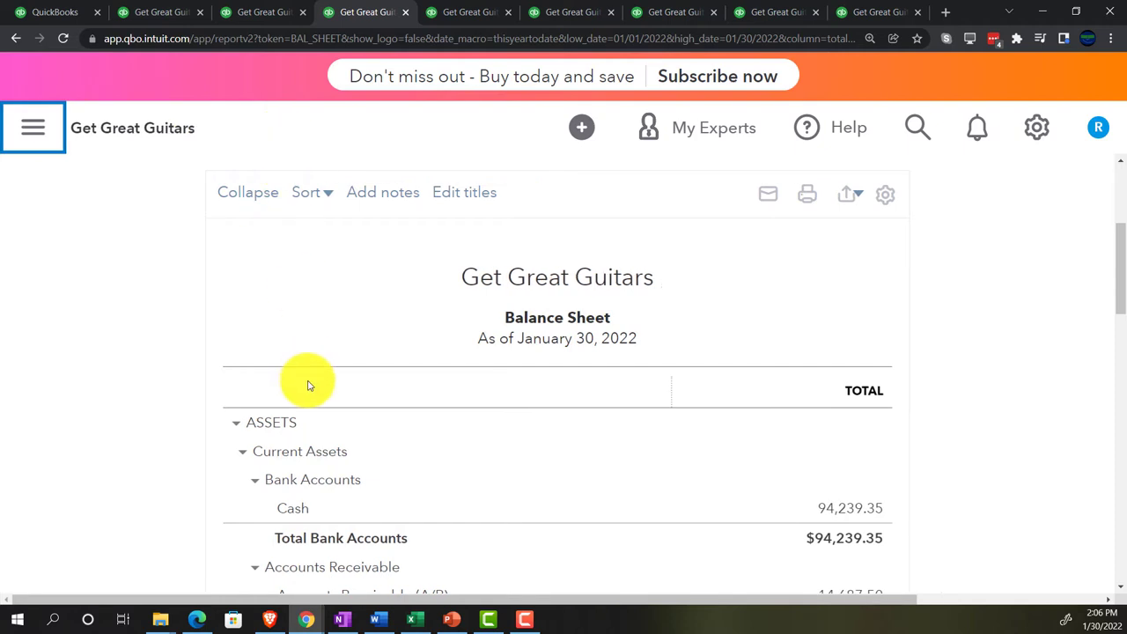
pyautogui.scroll(3, 308, 380)
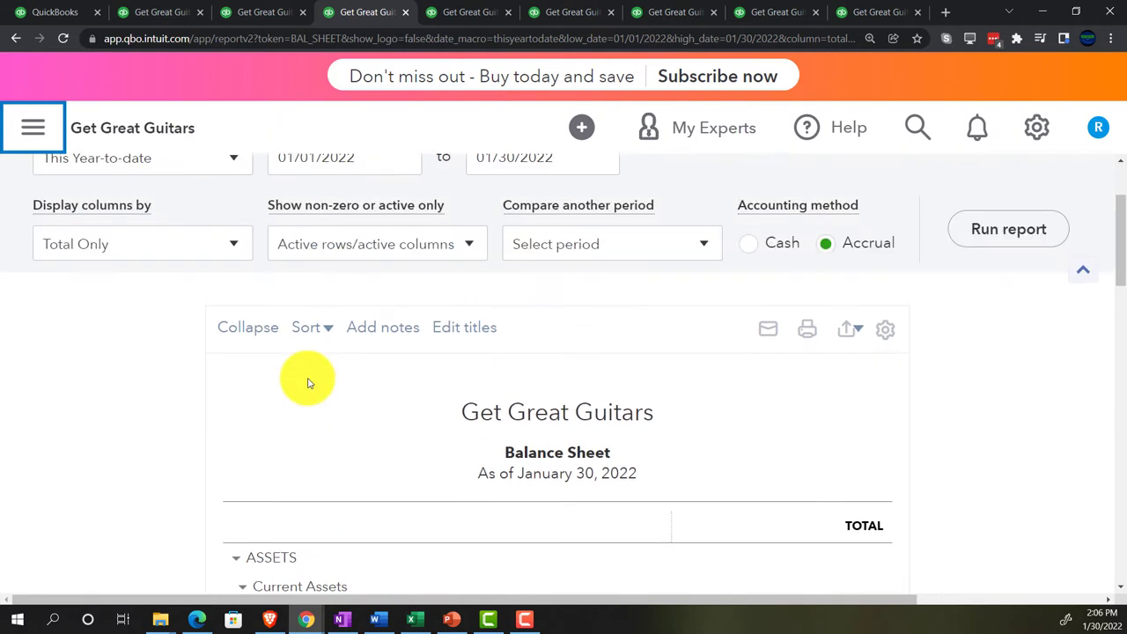
pyautogui.moveTo(564, 246); pyautogui.dragTo(466, 241)
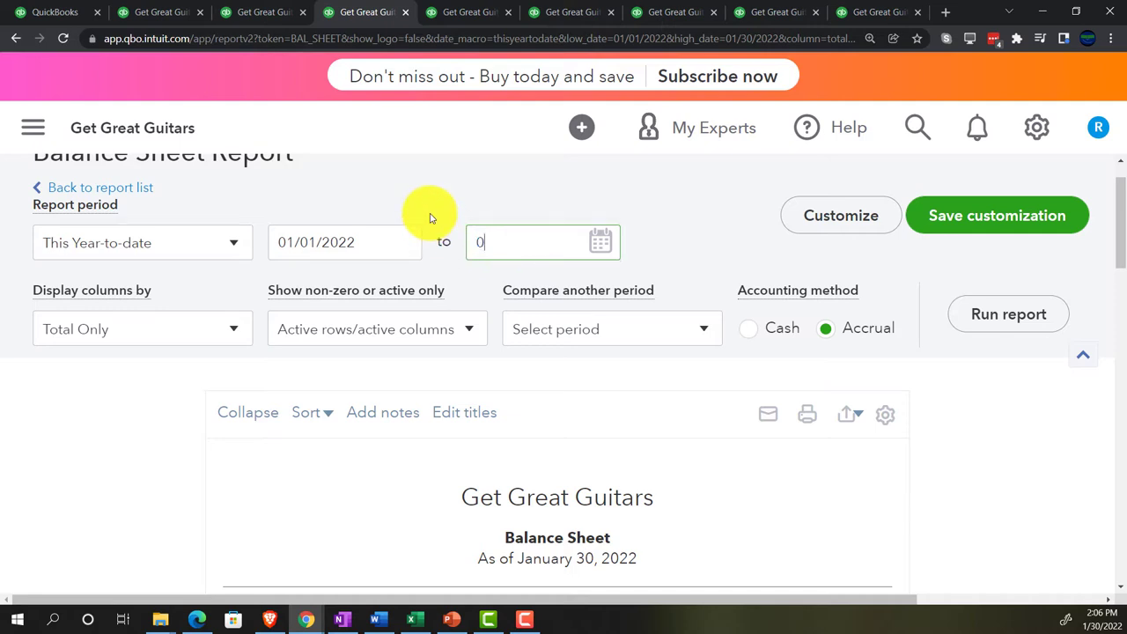
pyautogui.press('Tab')
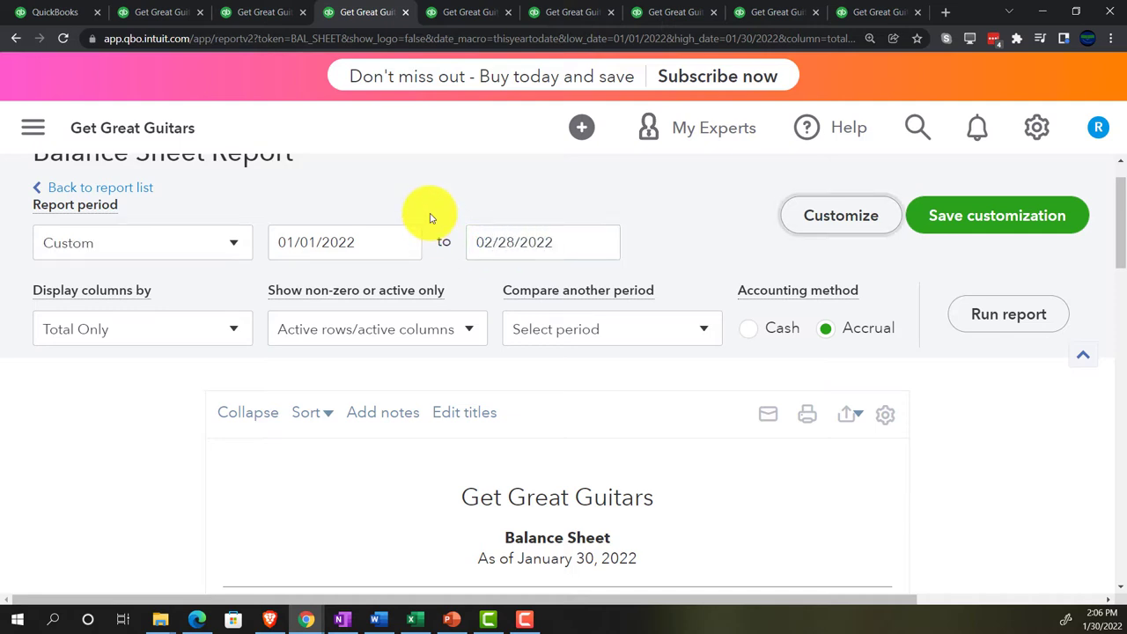
pyautogui.click(1024, 324)
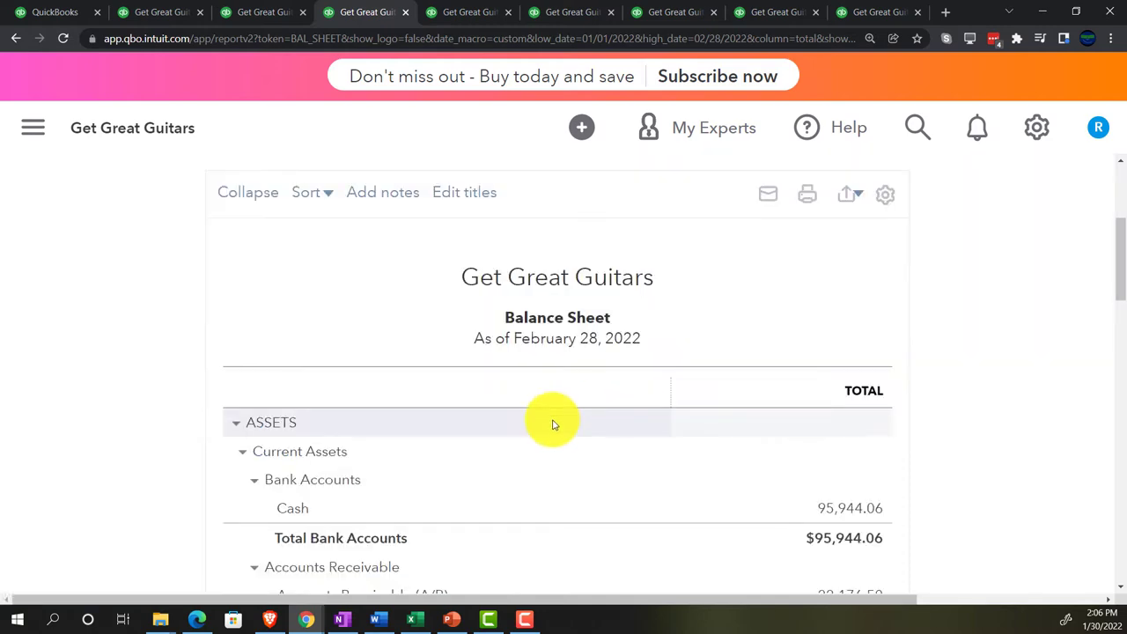
# - Add a % of Column comparison to the Balance Sheet and run the report
pyautogui.scroll(3, 140, 407)
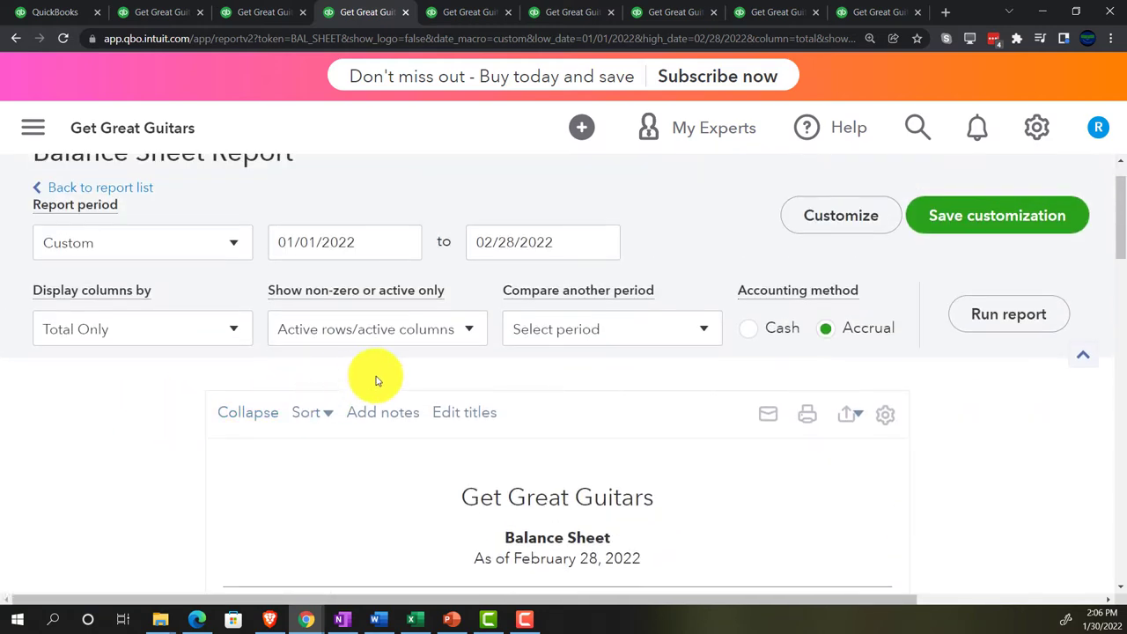
pyautogui.click(465, 333)
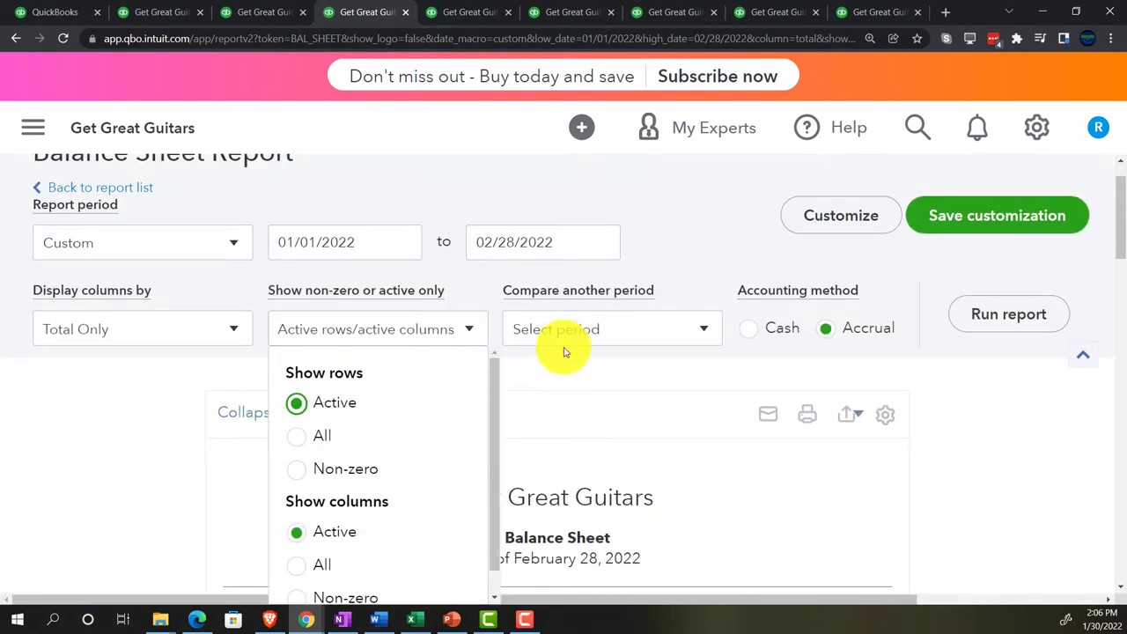
pyautogui.click(684, 329)
pyautogui.click(704, 377)
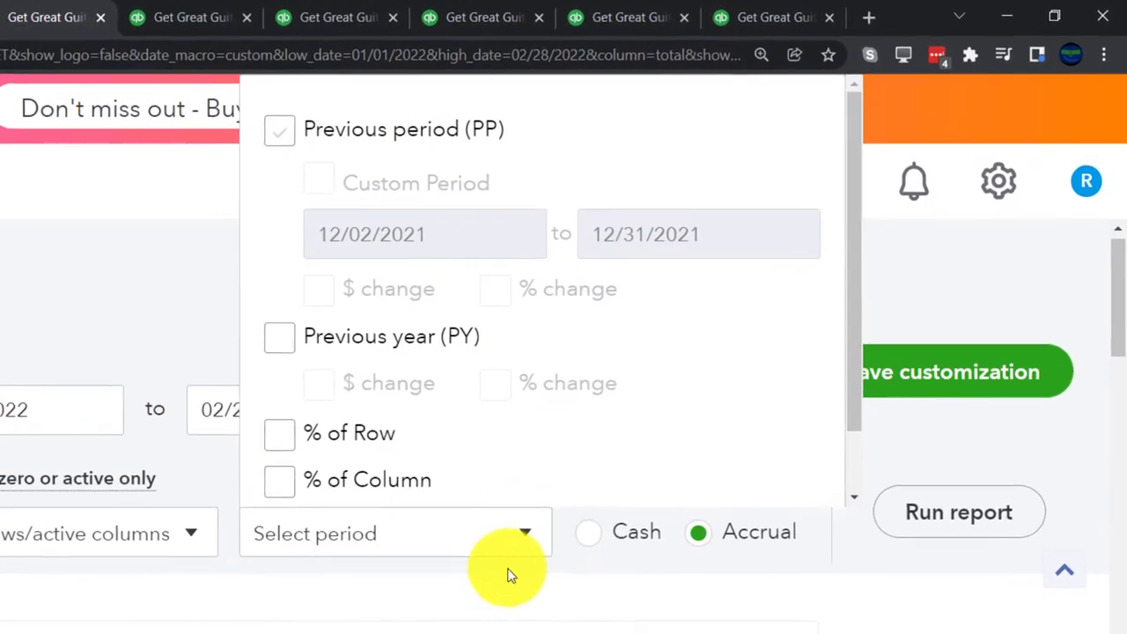
pyautogui.scroll(-1, 503, 395)
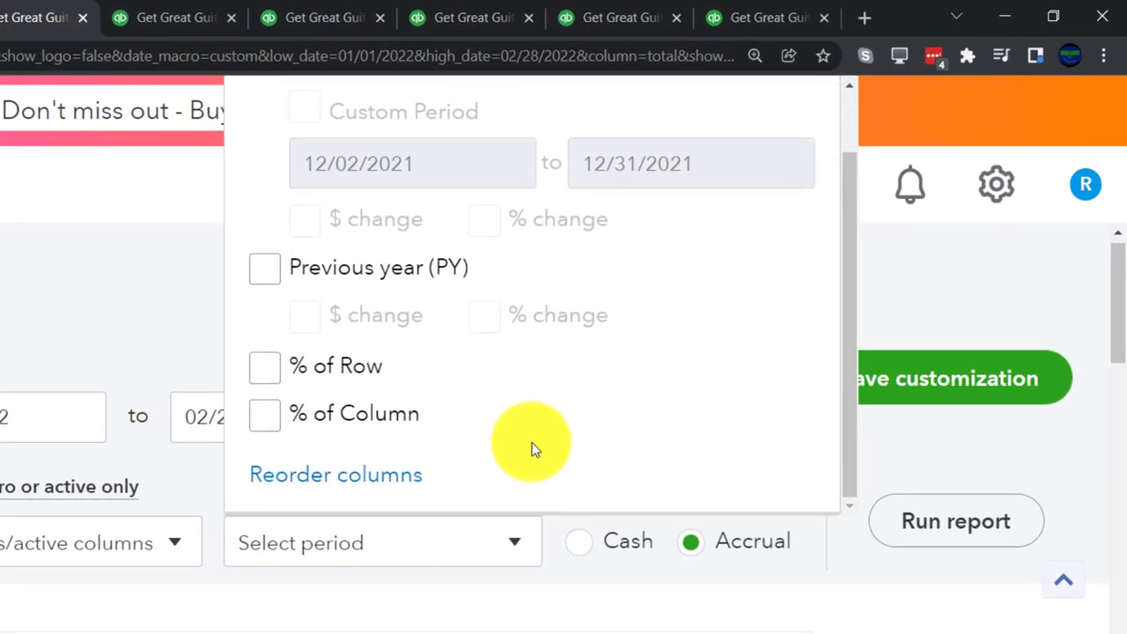
pyautogui.scroll(1, 536, 454)
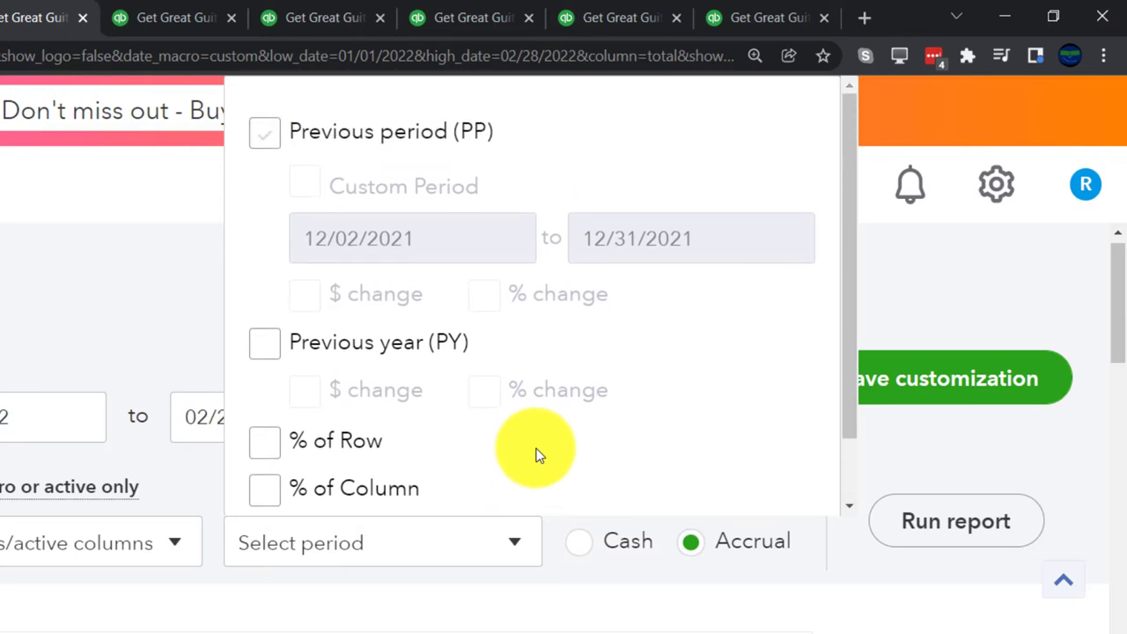
pyautogui.scroll(-1, 536, 454)
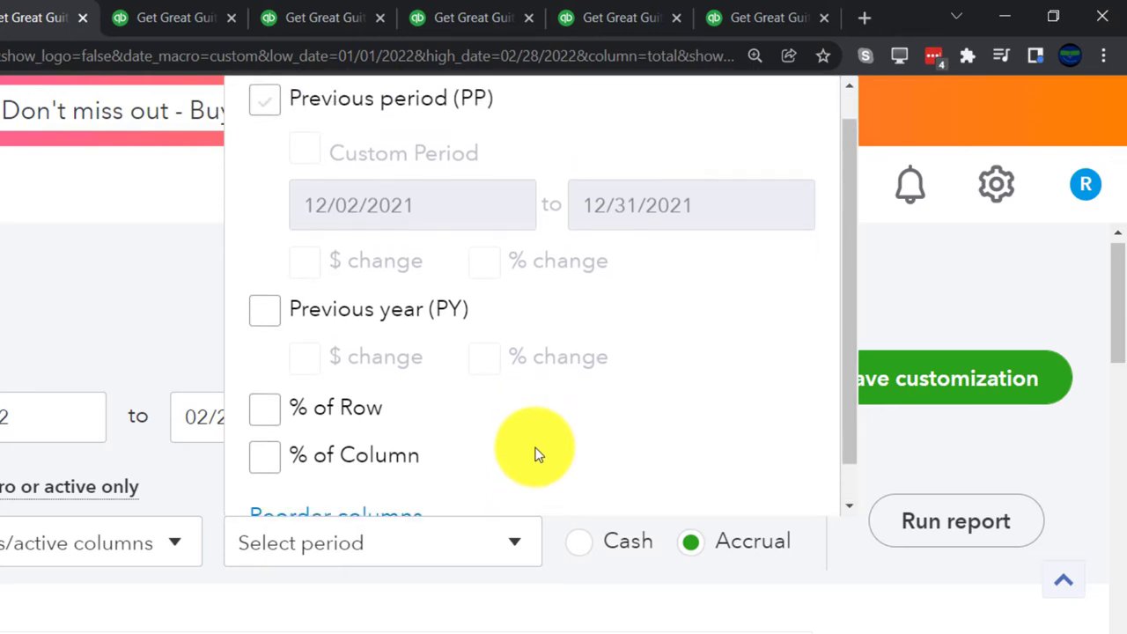
pyautogui.click(277, 415)
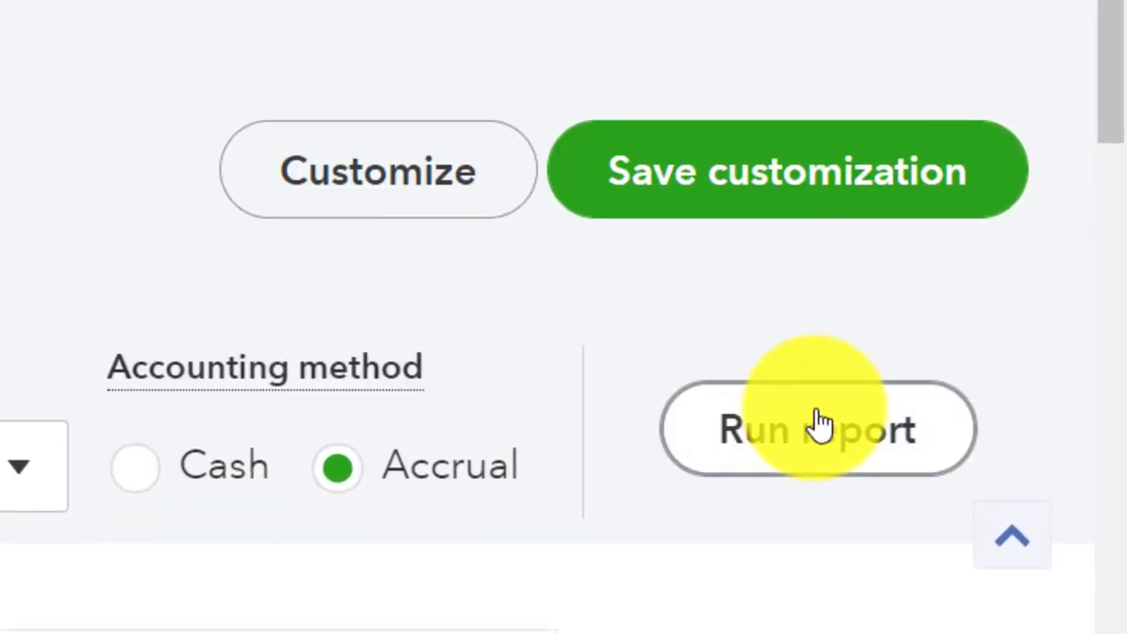
pyautogui.click(819, 425)
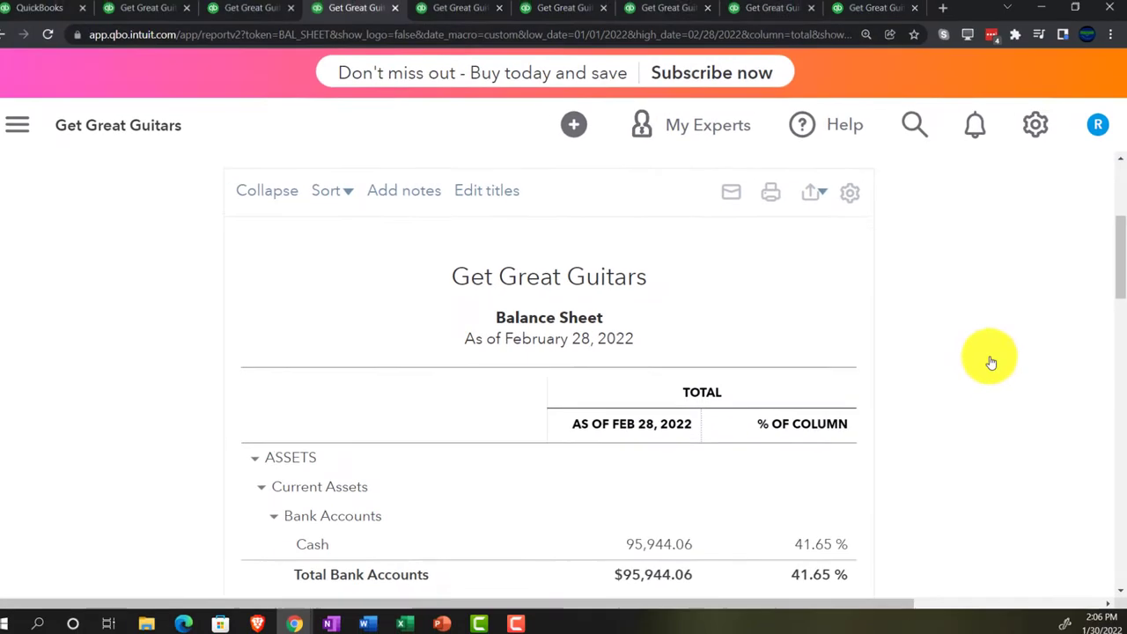
# - In Calculator, divide total other current assets of 16,746 by total assets of 230,366.56 to check the column percentage
pyautogui.scroll(-1, 982, 387)
pyautogui.scroll(-3, 982, 388)
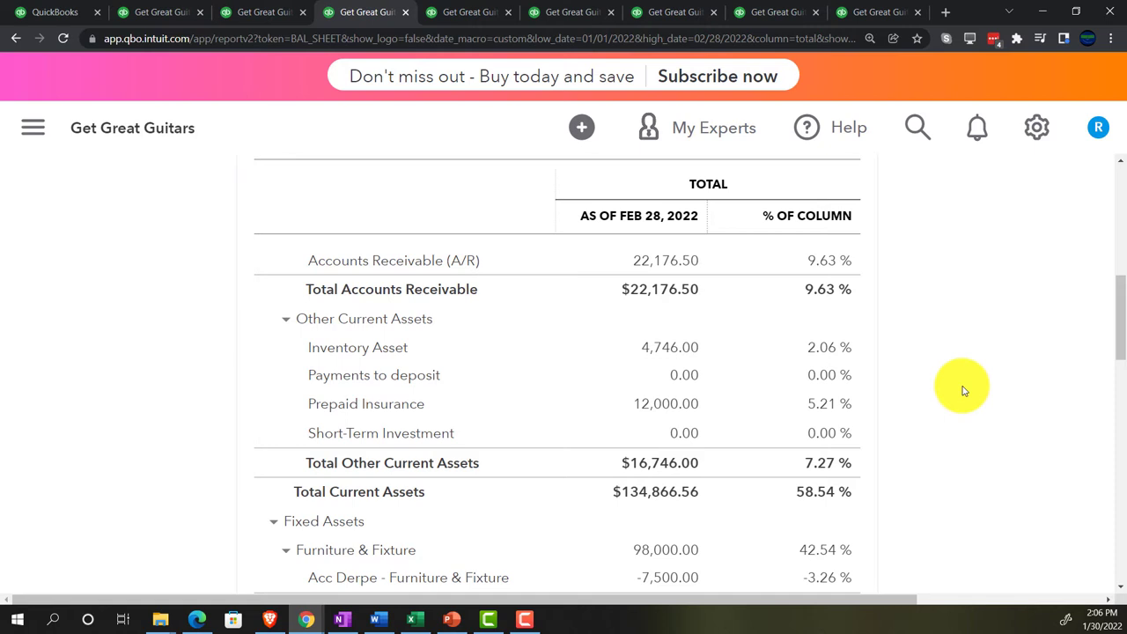
pyautogui.press('XF86Calculator')
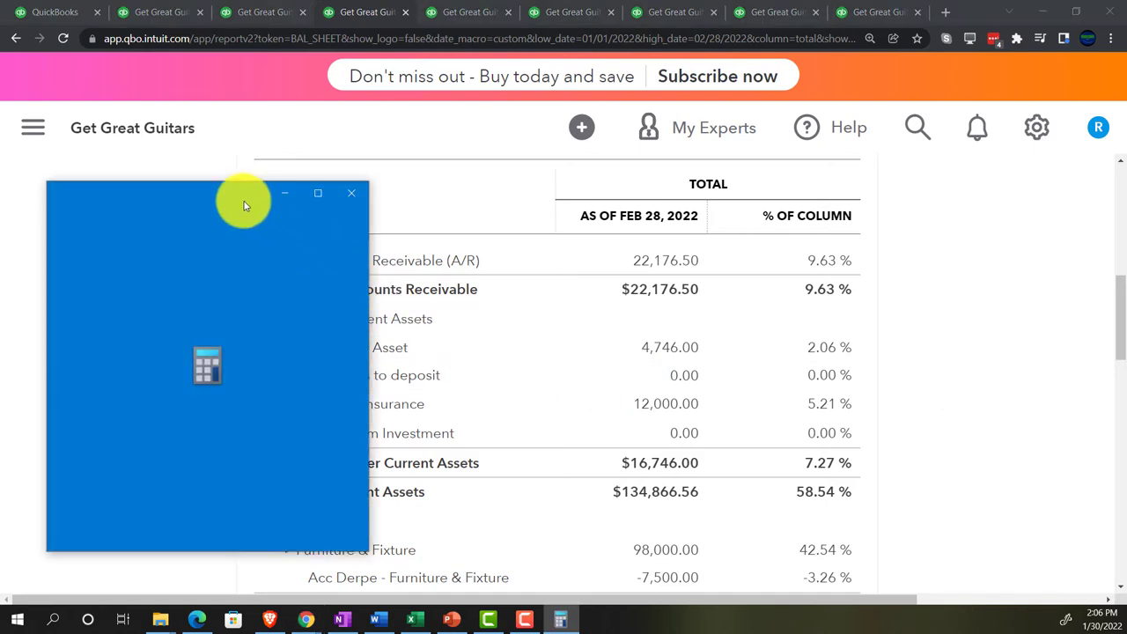
pyautogui.moveTo(208, 197); pyautogui.dragTo(214, 151)
pyautogui.click(163, 177)
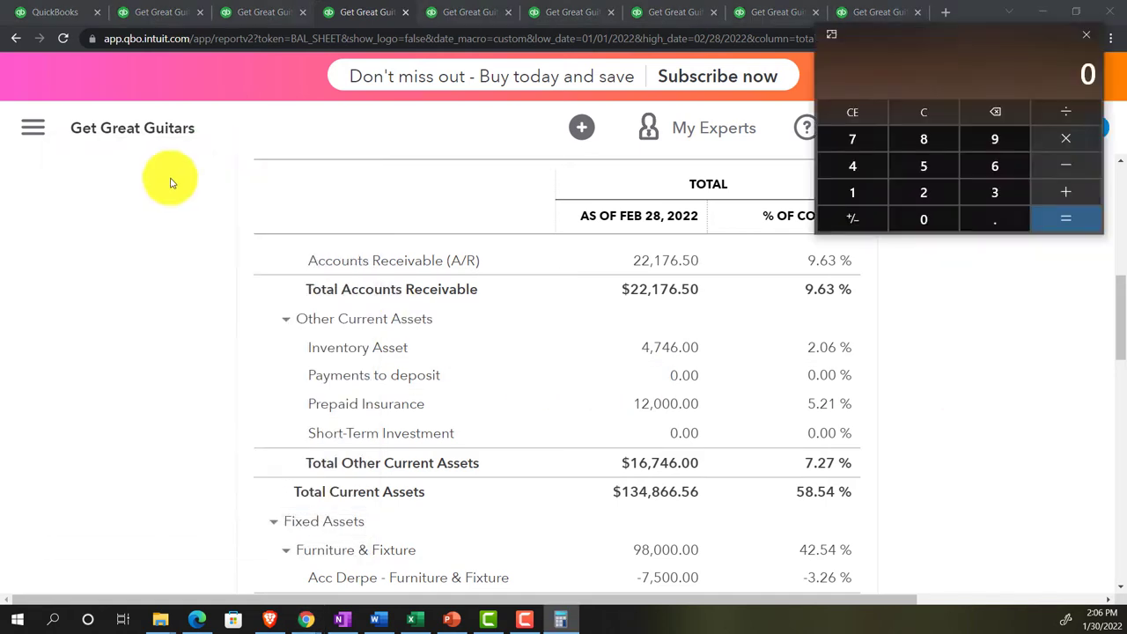
pyautogui.moveTo(911, 40); pyautogui.dragTo(123, 230)
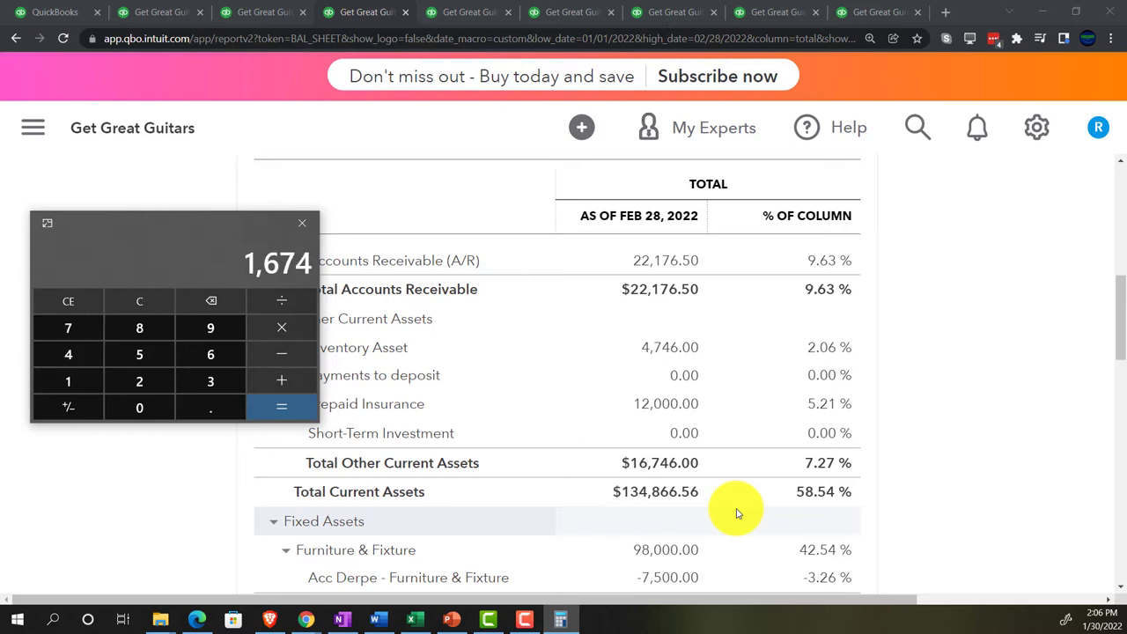
pyautogui.write('6')
pyautogui.scroll(-5, 978, 533)
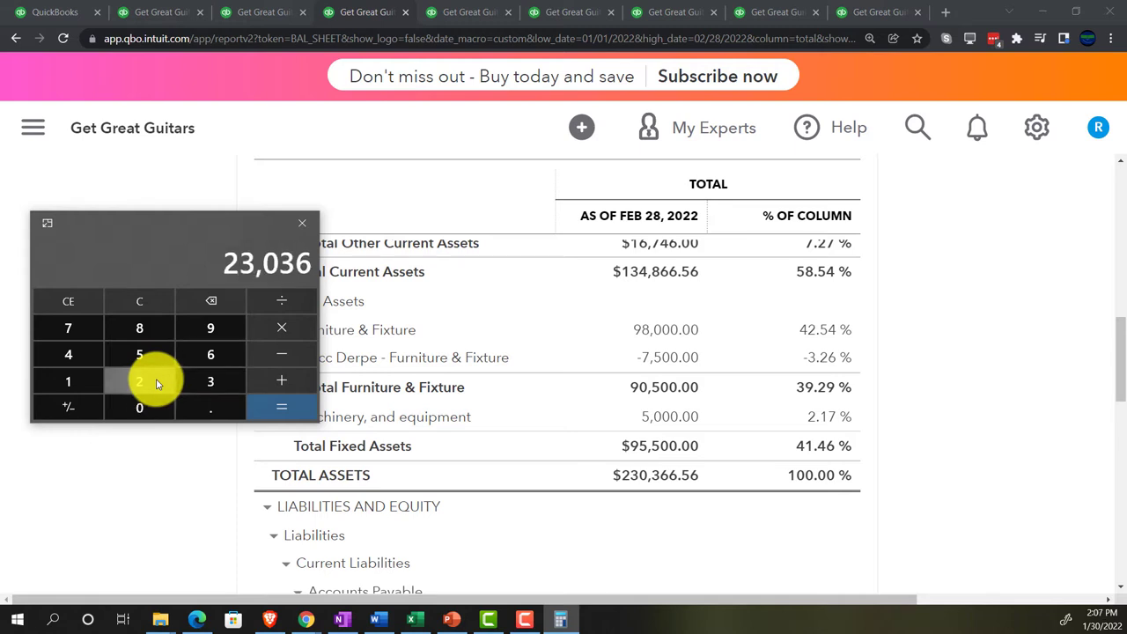
pyautogui.press('Return')
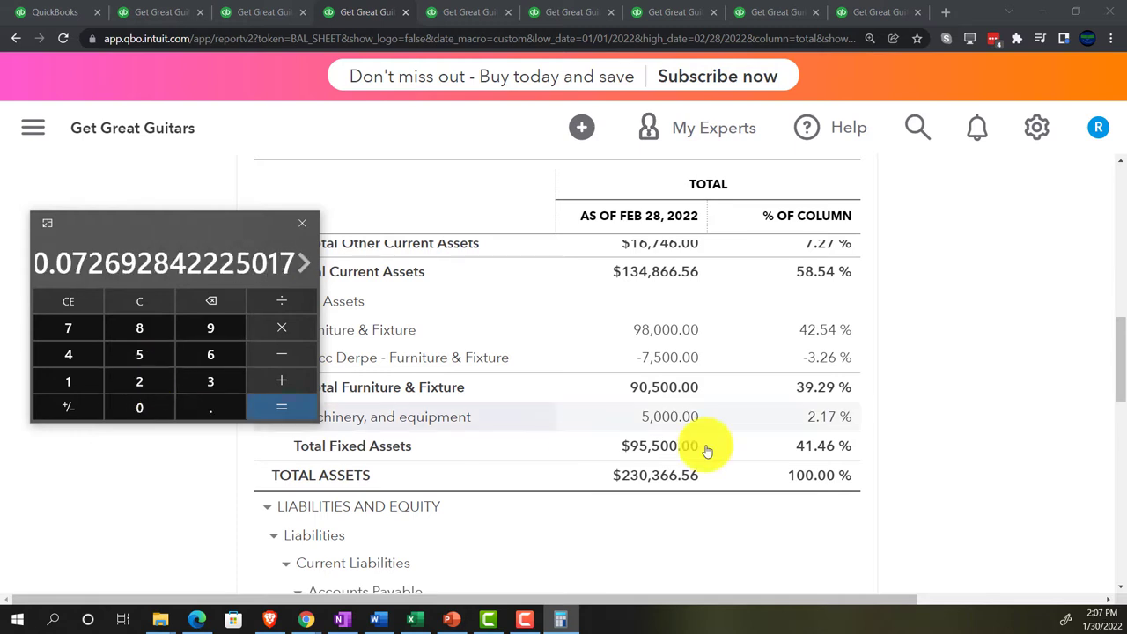
pyautogui.scroll(3, 835, 417)
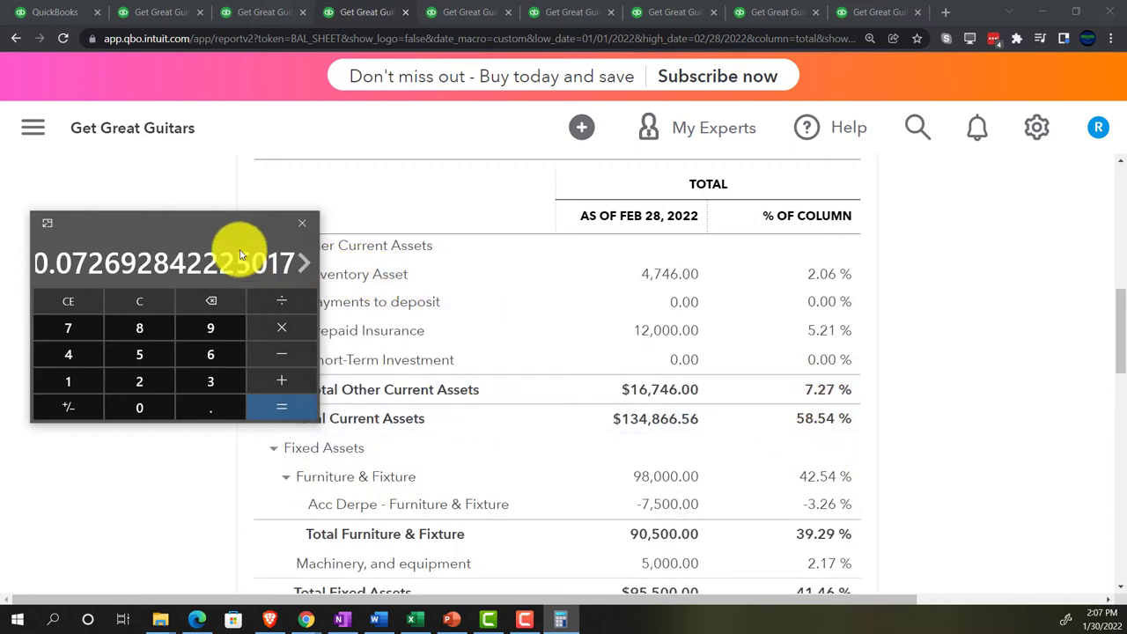
pyautogui.click(302, 223)
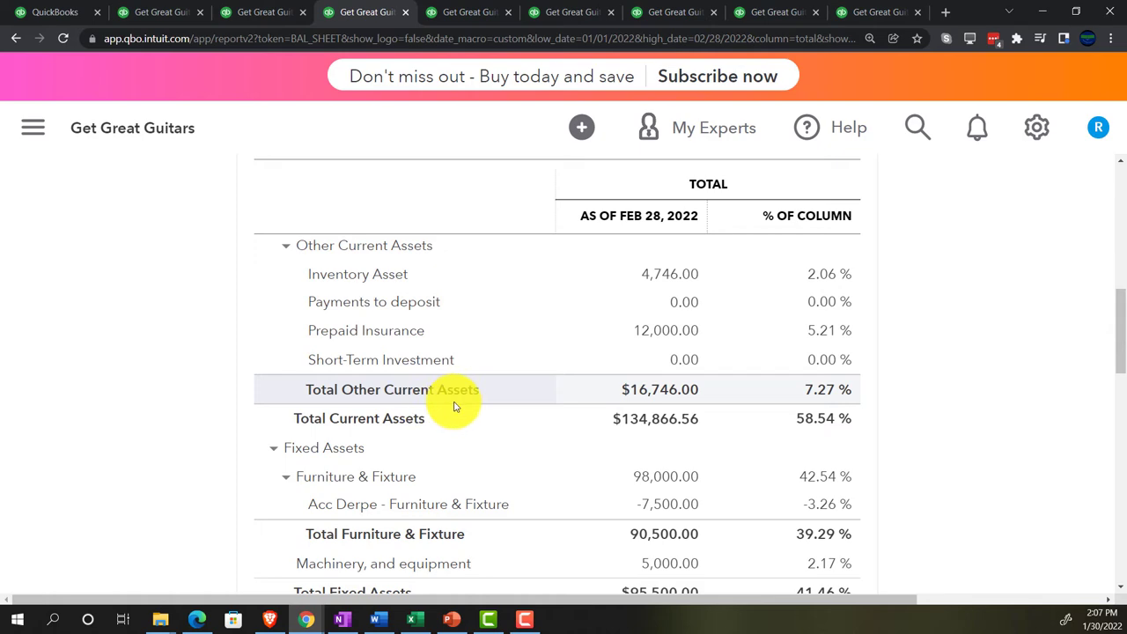
# - Customize the Balance Sheet's number format to omit cents and show negative numbers as (100) in red
pyautogui.scroll(2, 462, 416)
pyautogui.scroll(2, 464, 415)
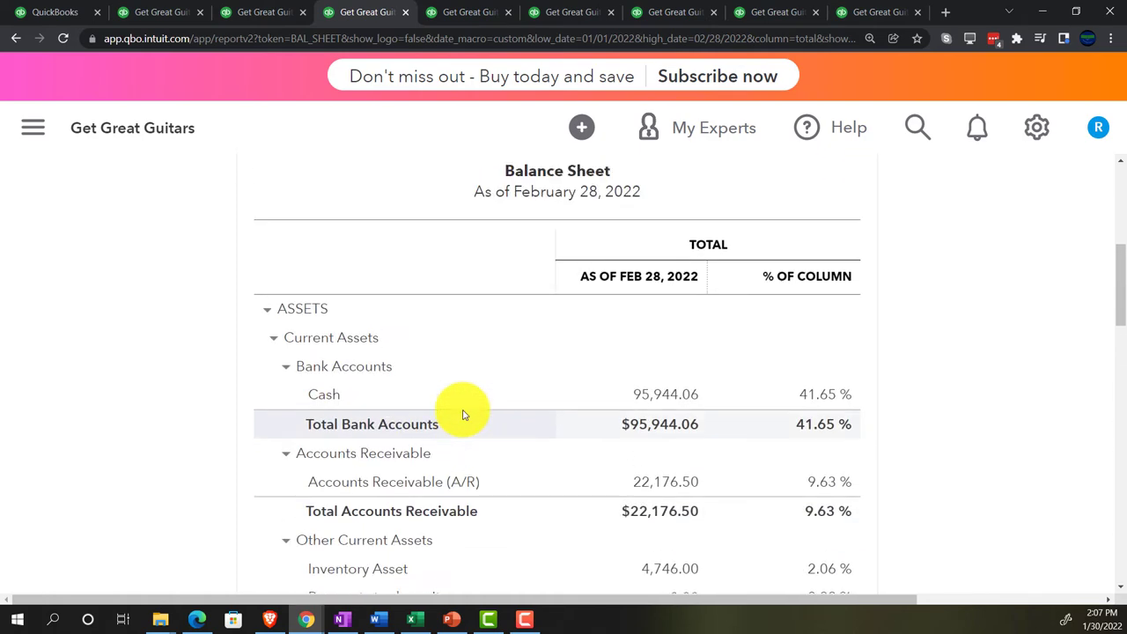
pyautogui.scroll(-10, 464, 416)
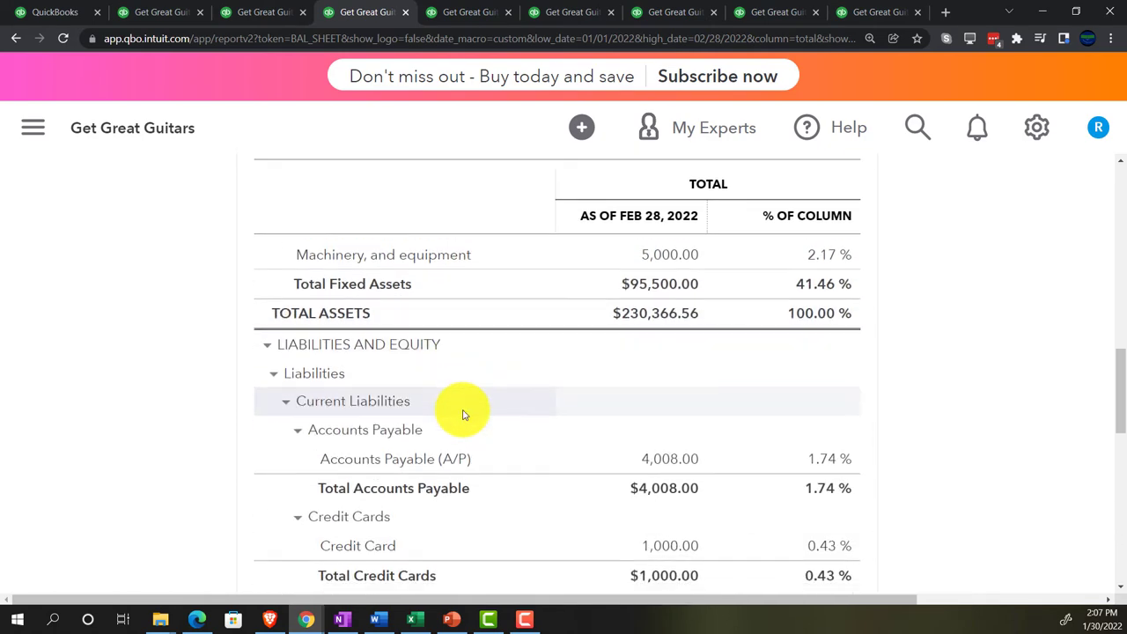
pyautogui.scroll(-3, 464, 415)
pyautogui.scroll(15, 464, 416)
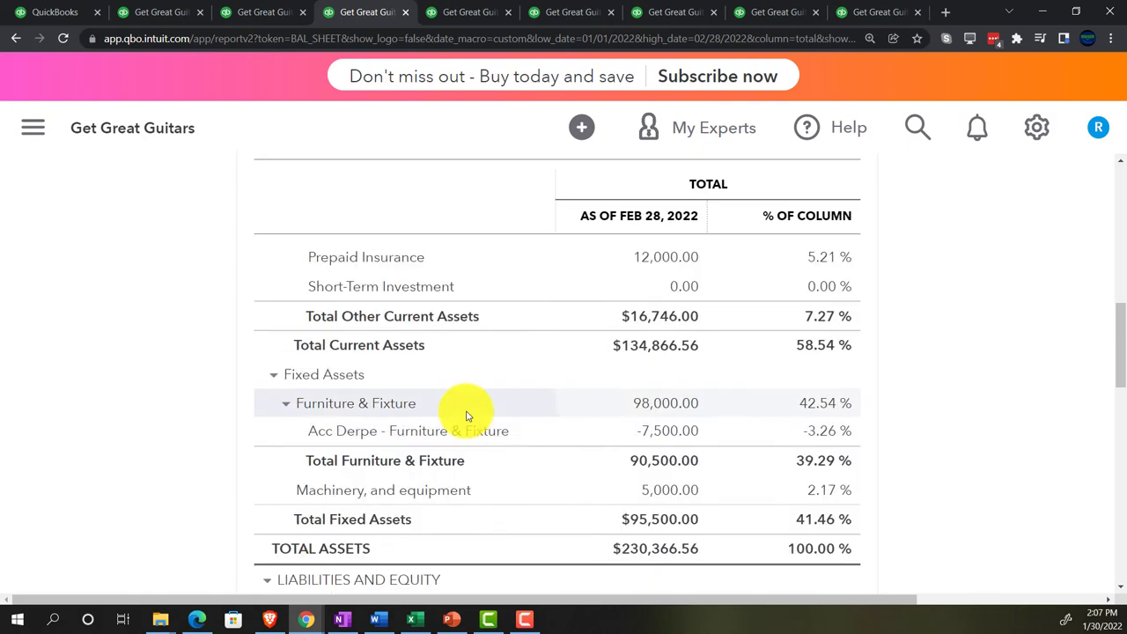
pyautogui.scroll(4, 467, 414)
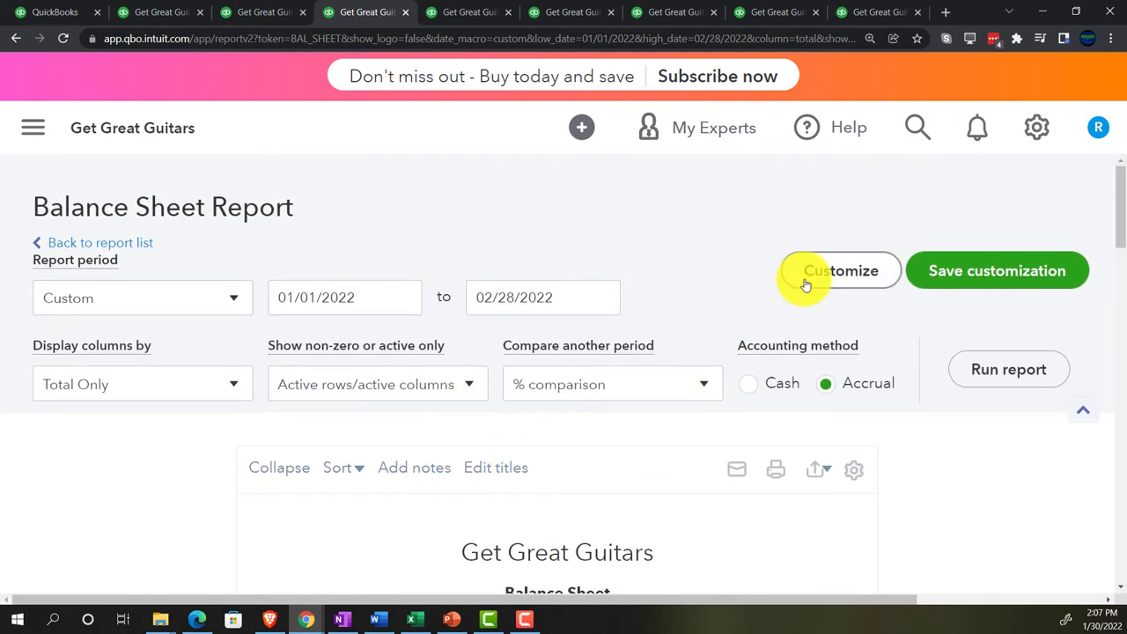
pyautogui.click(839, 275)
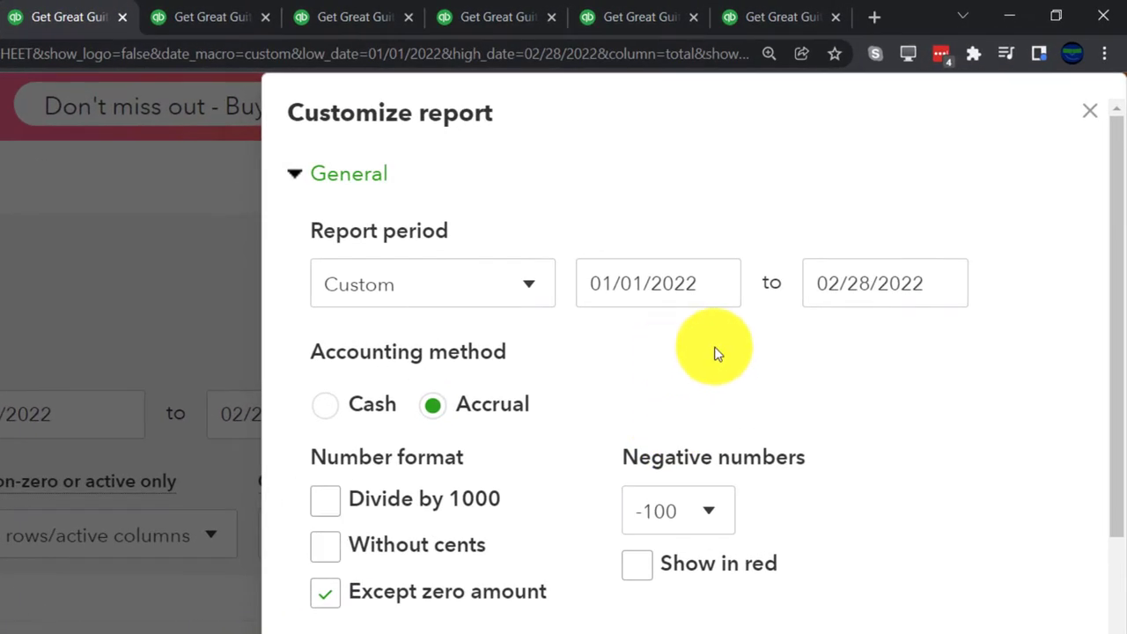
pyautogui.click(351, 546)
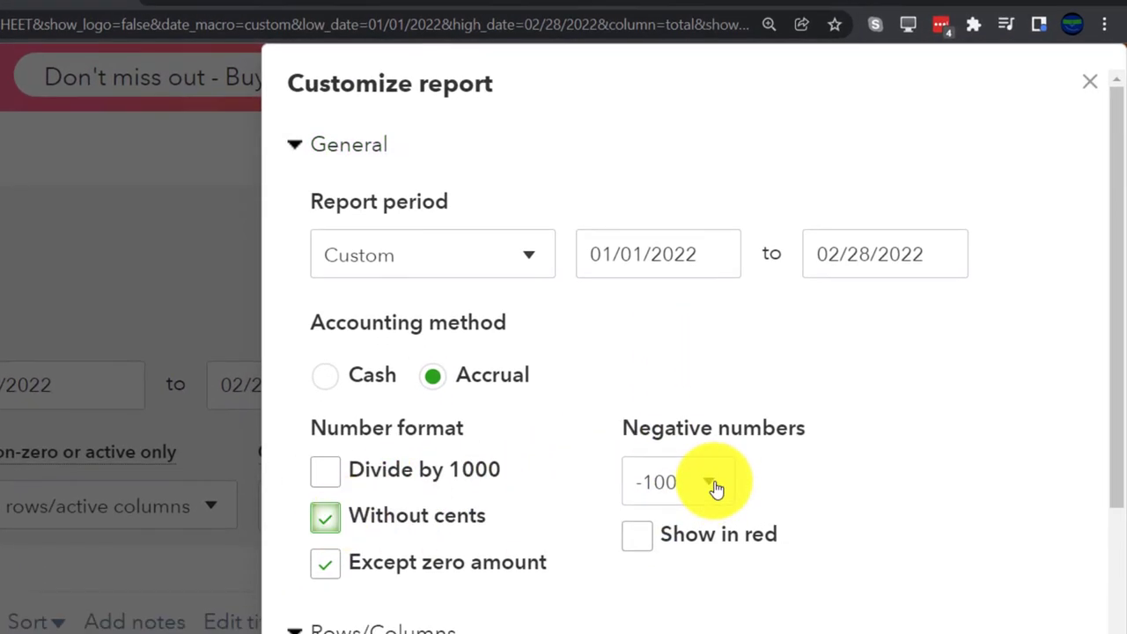
pyautogui.click(713, 512)
pyautogui.click(680, 613)
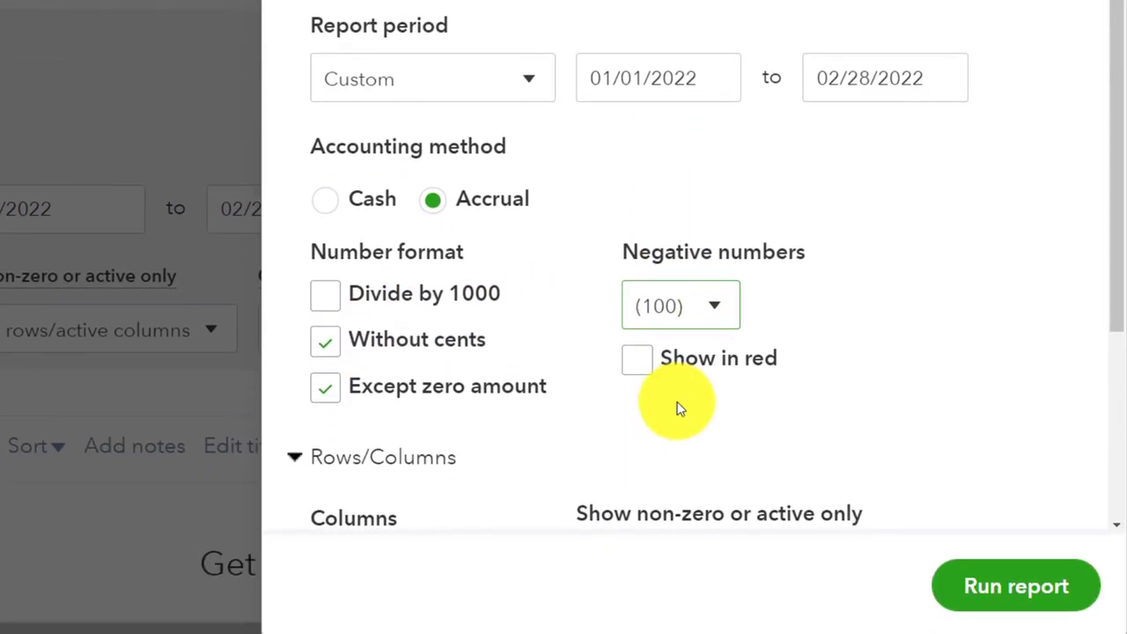
pyautogui.click(643, 370)
# - In the header settings, change the report title to Balance Sheet Vertical Analysis
pyautogui.scroll(-3, 641, 389)
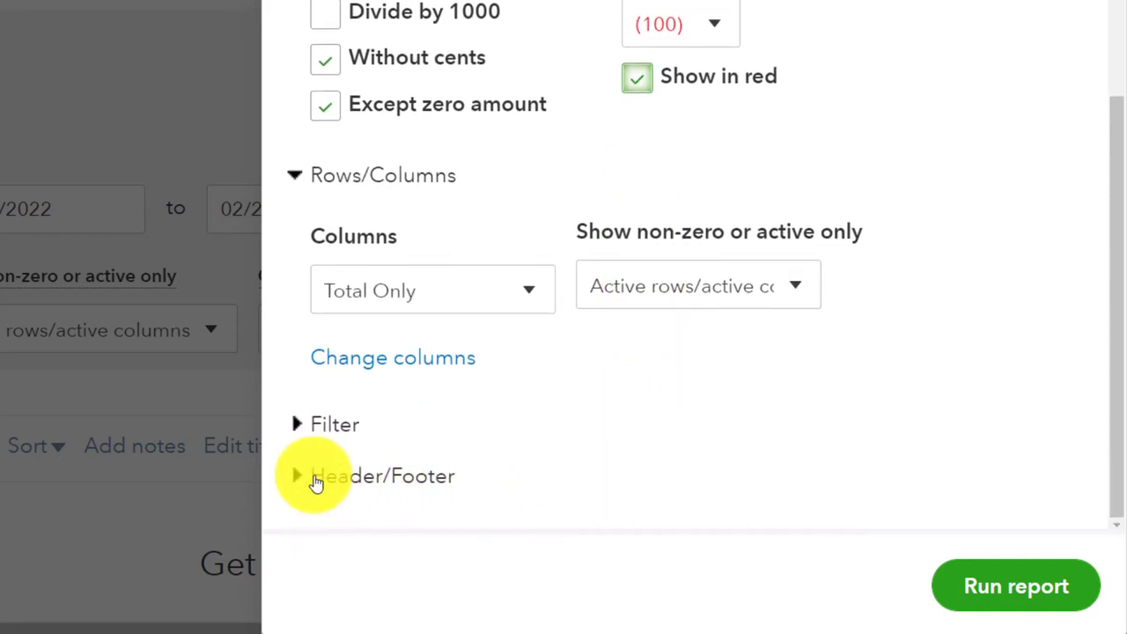
pyautogui.click(316, 482)
pyautogui.scroll(-5, 385, 408)
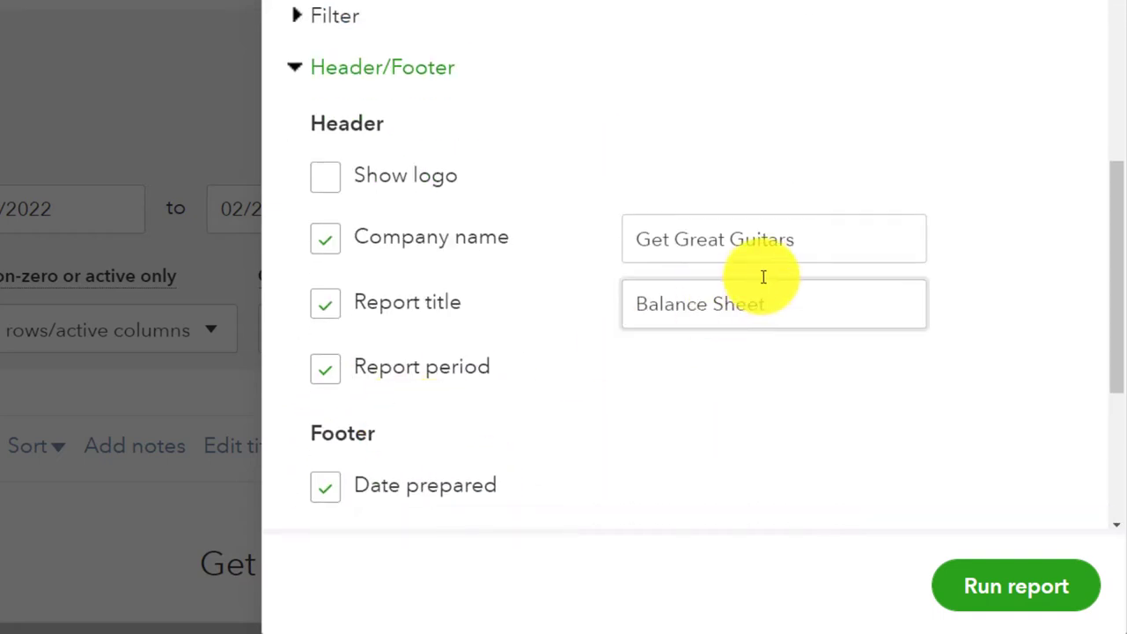
pyautogui.tripleClick(804, 303)
pyautogui.click(803, 302)
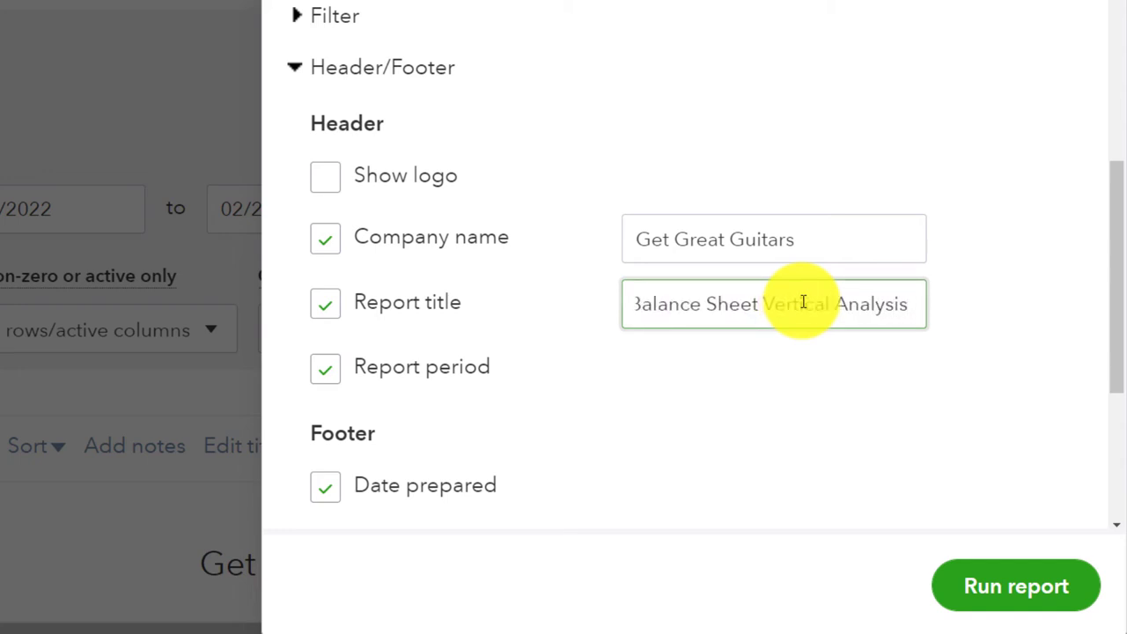
pyautogui.click(795, 423)
# - Remove the date prepared, time prepared and report basis from the report footer
pyautogui.scroll(-4, 796, 422)
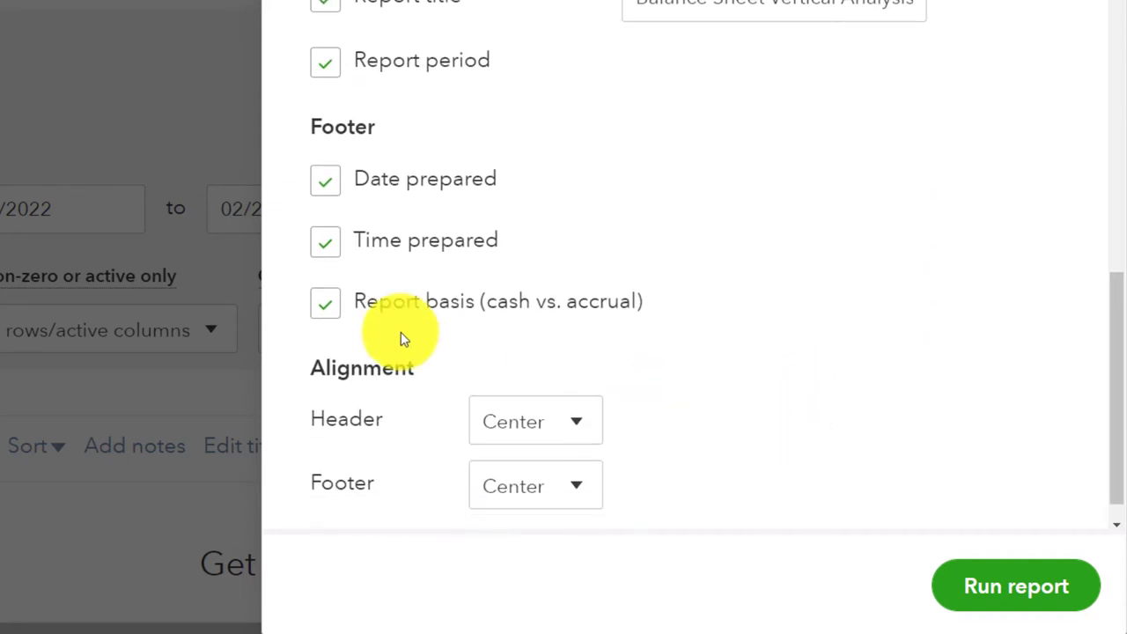
pyautogui.click(325, 239)
pyautogui.click(326, 288)
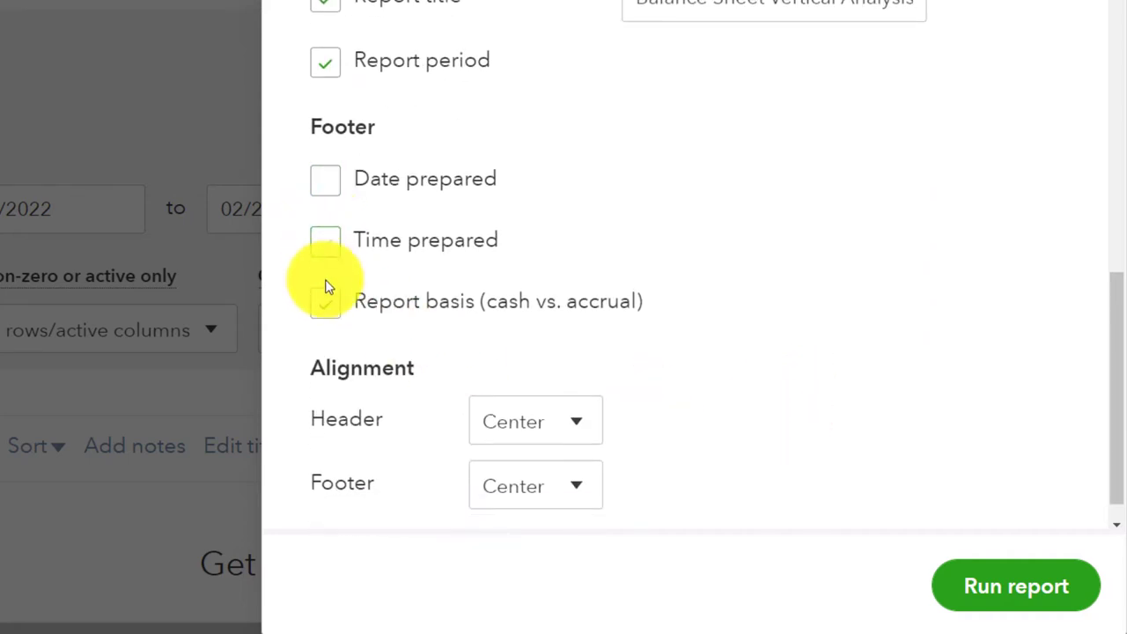
pyautogui.click(339, 308)
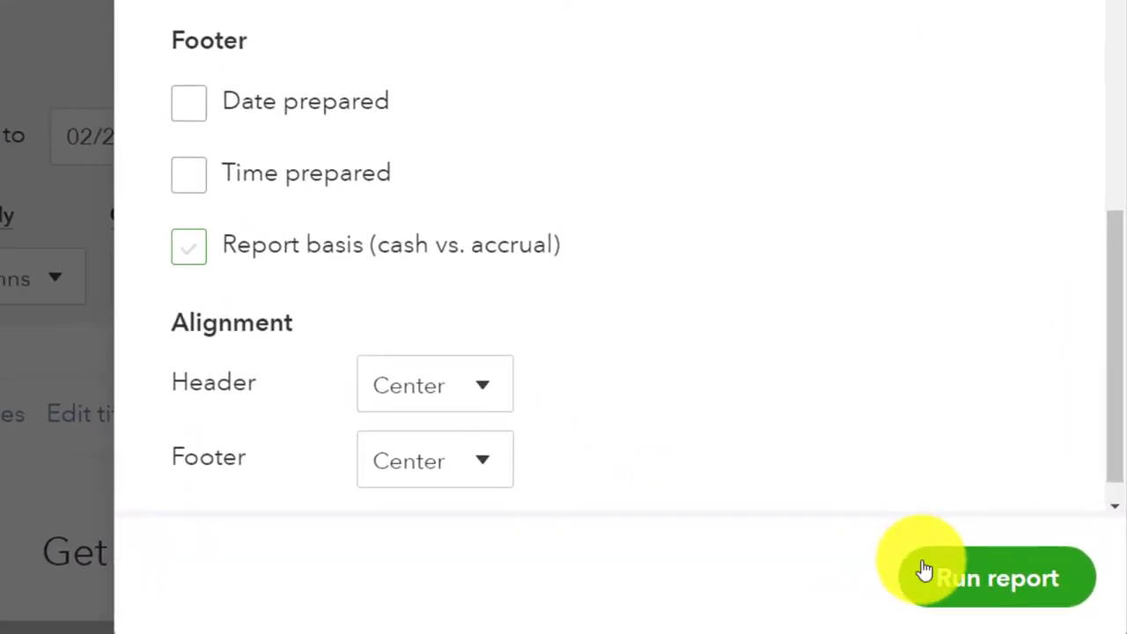
# - Run the customized Balance Sheet Vertical Analysis report and review its column percentages
pyautogui.click(925, 571)
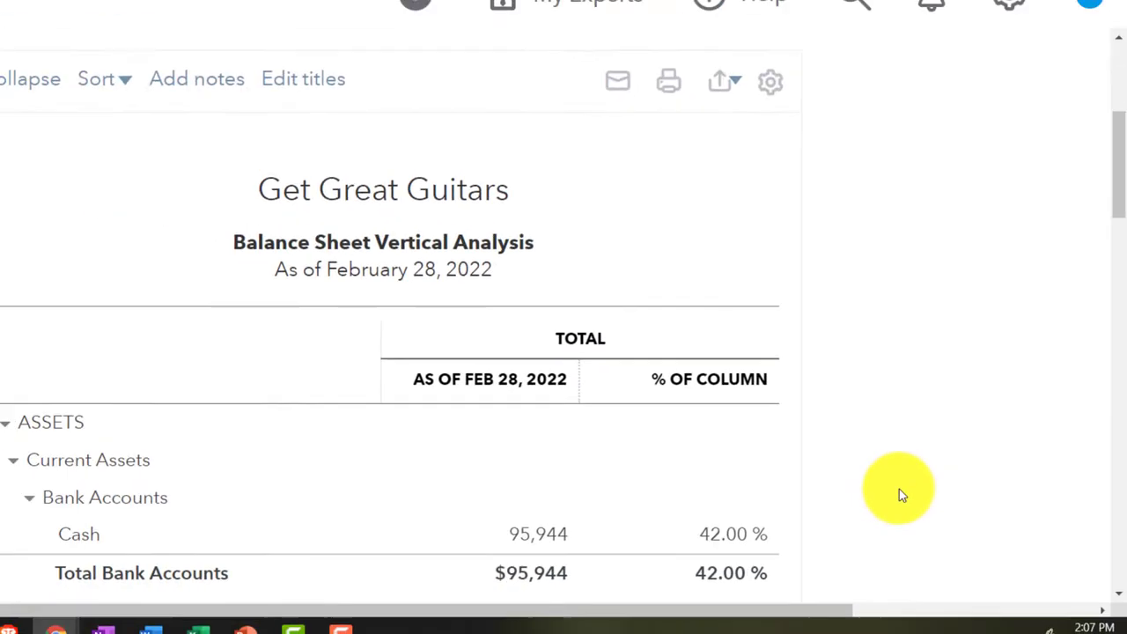
pyautogui.scroll(-6, 954, 511)
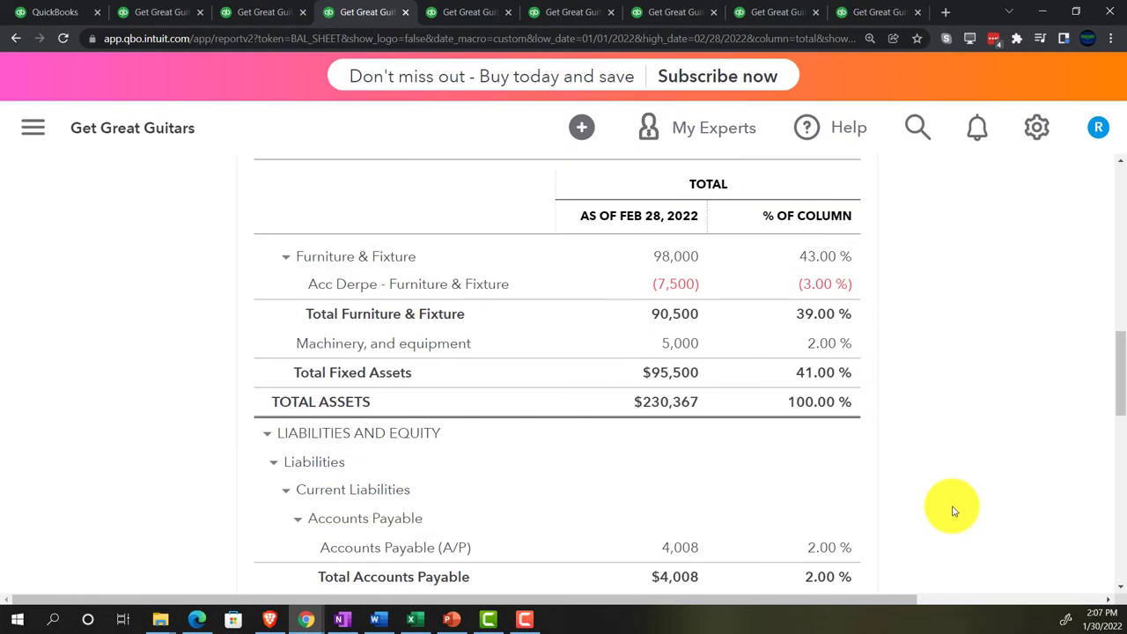
pyautogui.scroll(3, 954, 511)
pyautogui.scroll(5, 954, 511)
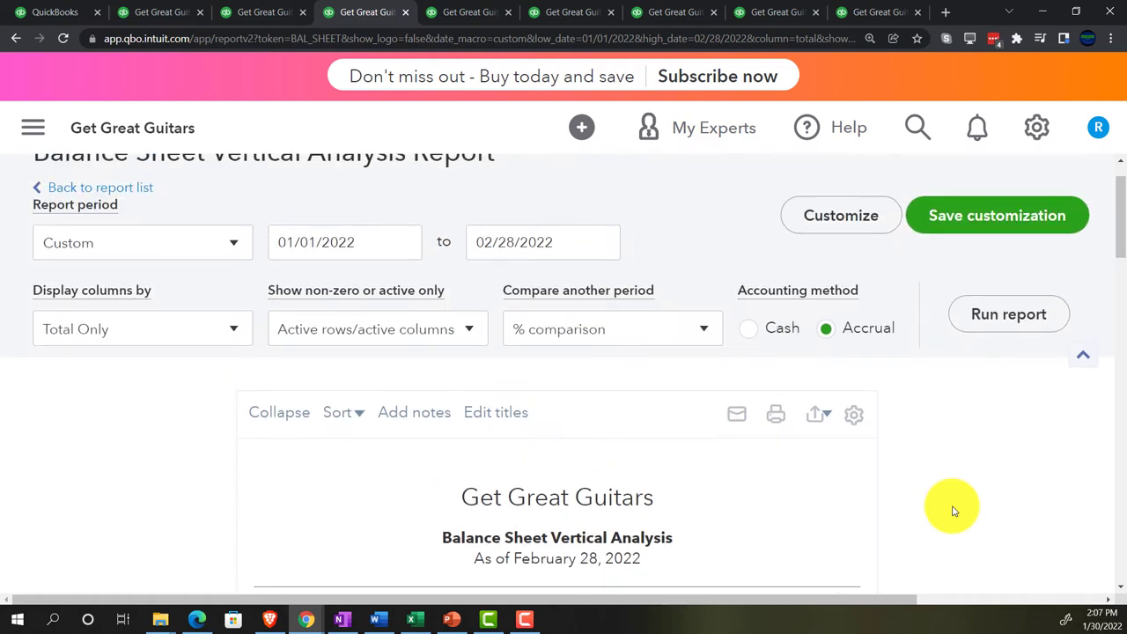
# - Try naming the customization 4 Balance Sheet Vertical Analysis and check its number against the custom reports list
pyautogui.click(976, 222)
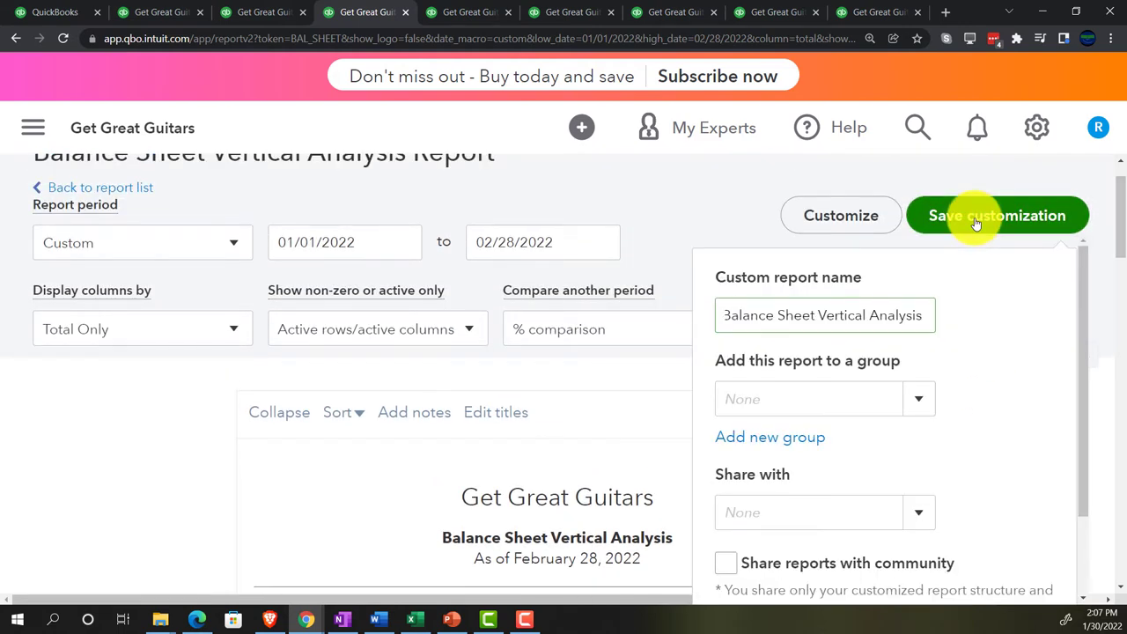
pyautogui.click(737, 316)
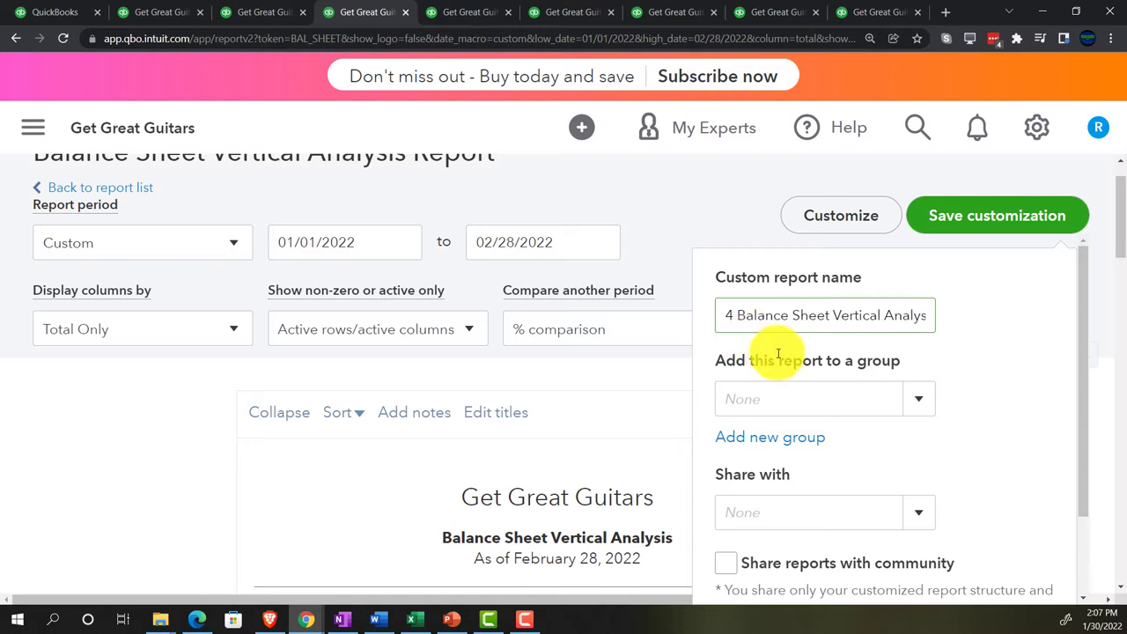
pyautogui.click(51, 11)
pyautogui.scroll(-1, 271, 395)
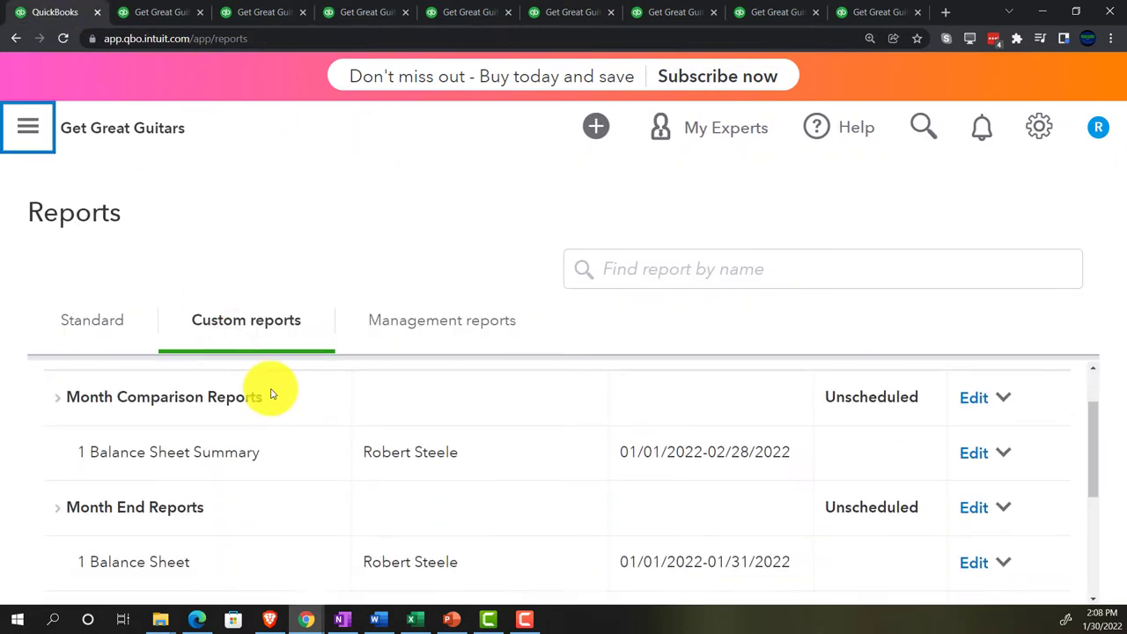
pyautogui.scroll(1, 247, 414)
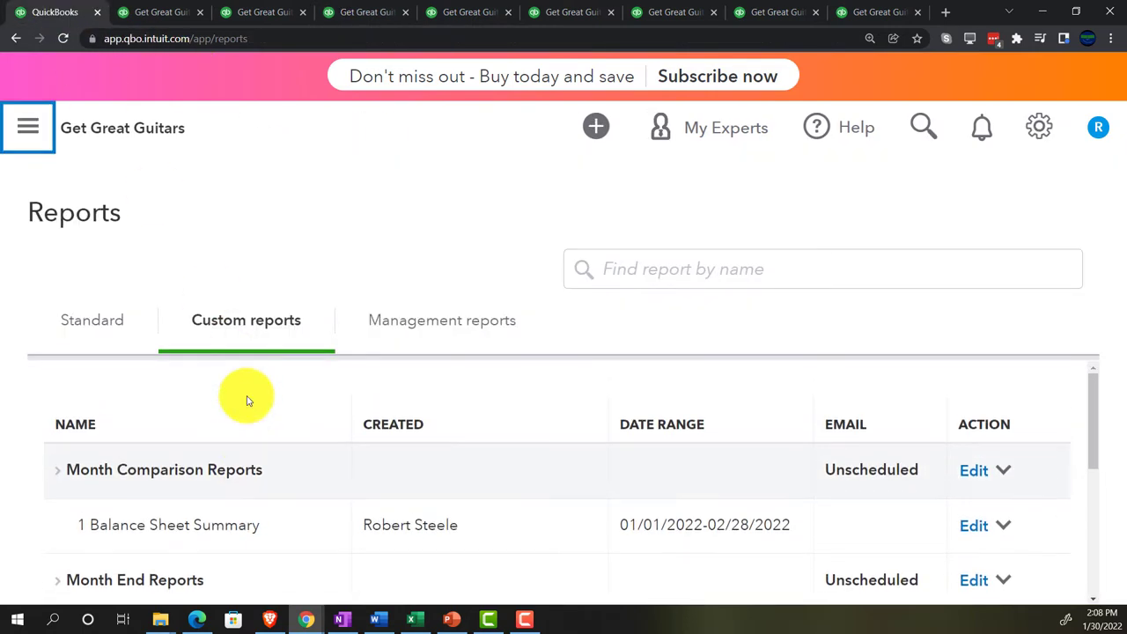
# - Reload the custom reports list and check which reports are saved in the Month Comparison Reports group
pyautogui.click(68, 36)
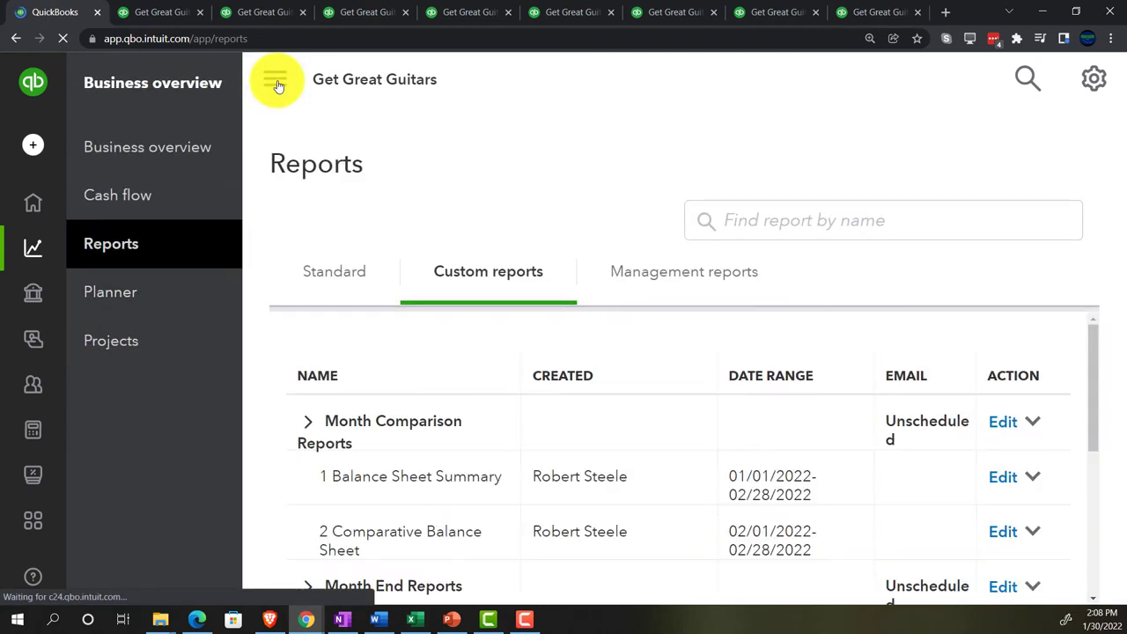
pyautogui.click(275, 79)
pyautogui.scroll(-1, 224, 380)
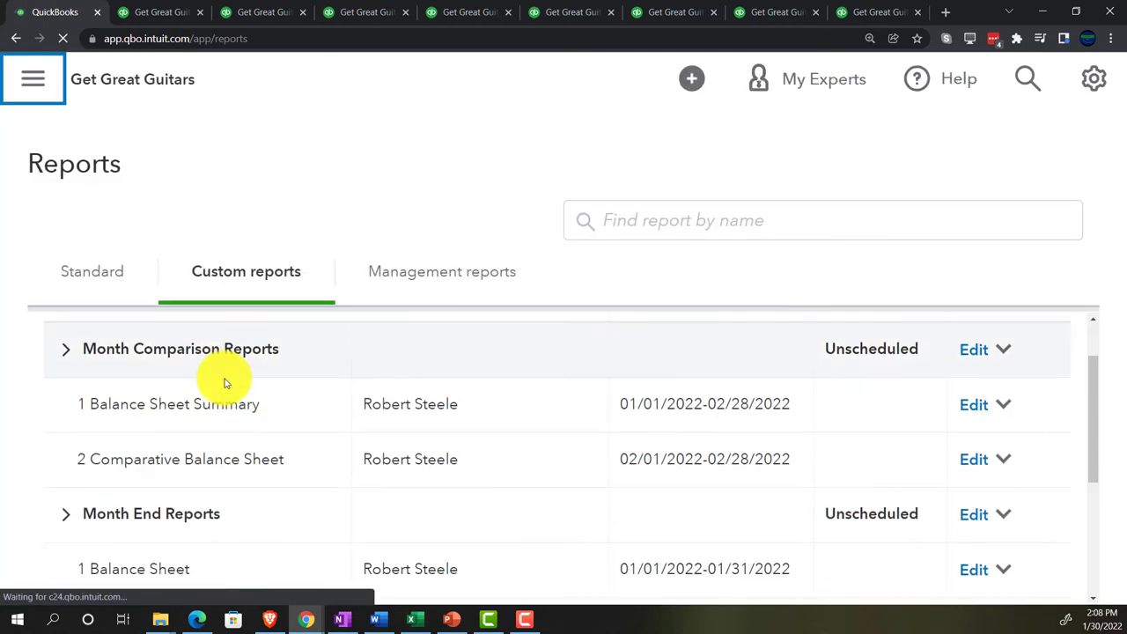
pyautogui.scroll(-1, 179, 474)
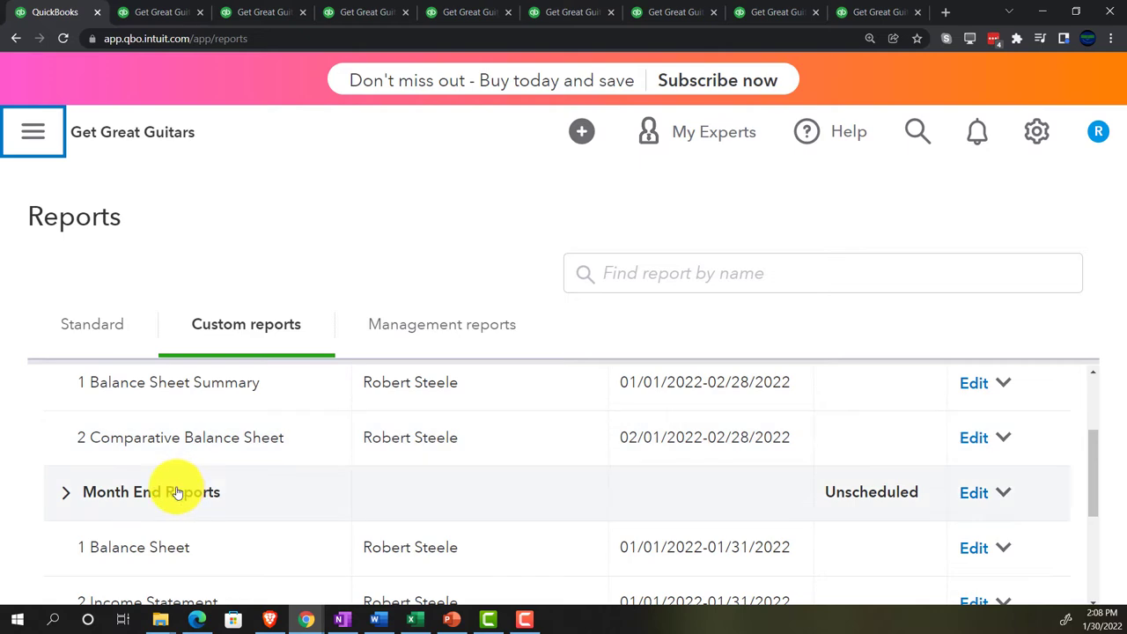
pyautogui.scroll(1, 176, 480)
# - Look through the open Balance Sheet Summary, Comparative Balance Sheet and Balance Sheet Vertical Analysis reports
pyautogui.click(157, 12)
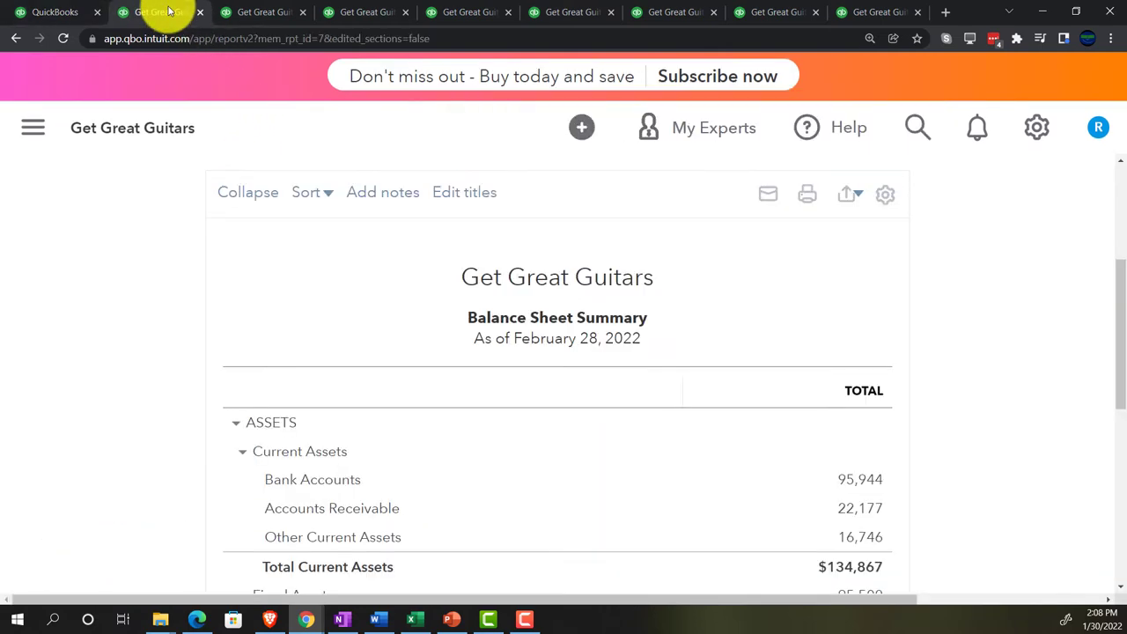
pyautogui.click(247, 12)
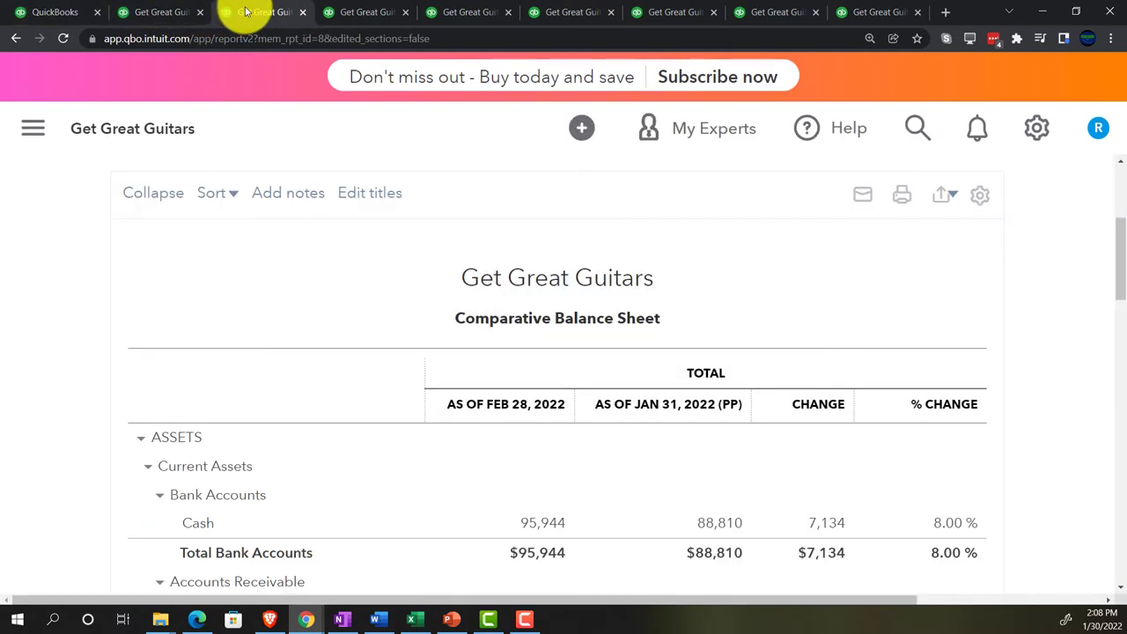
pyautogui.click(366, 11)
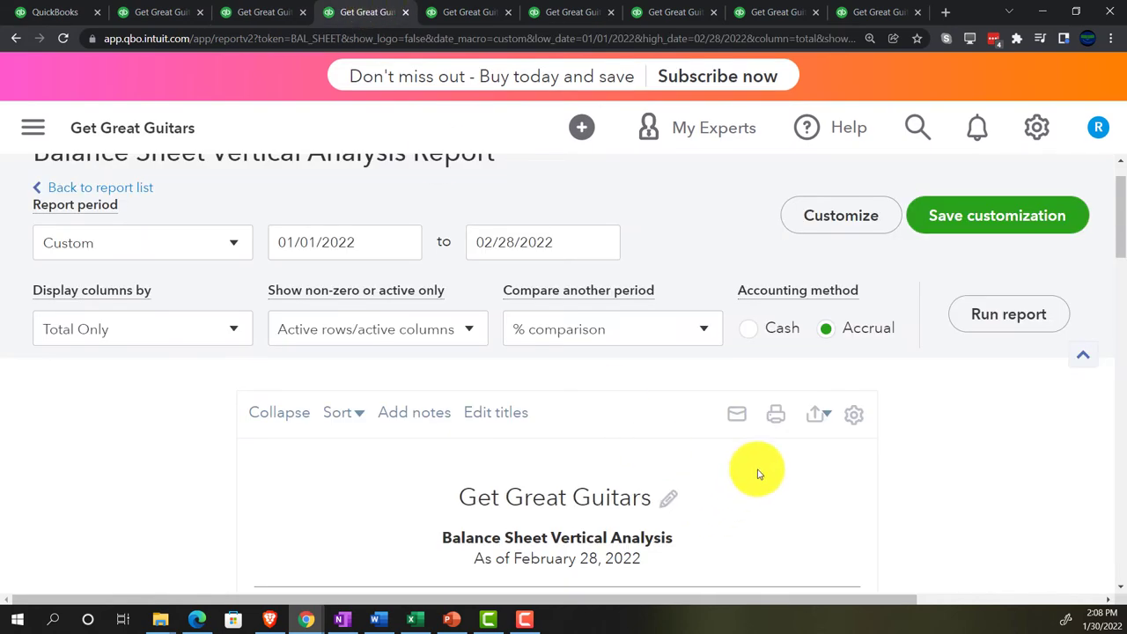
pyautogui.scroll(-1, 763, 477)
pyautogui.scroll(1, 764, 475)
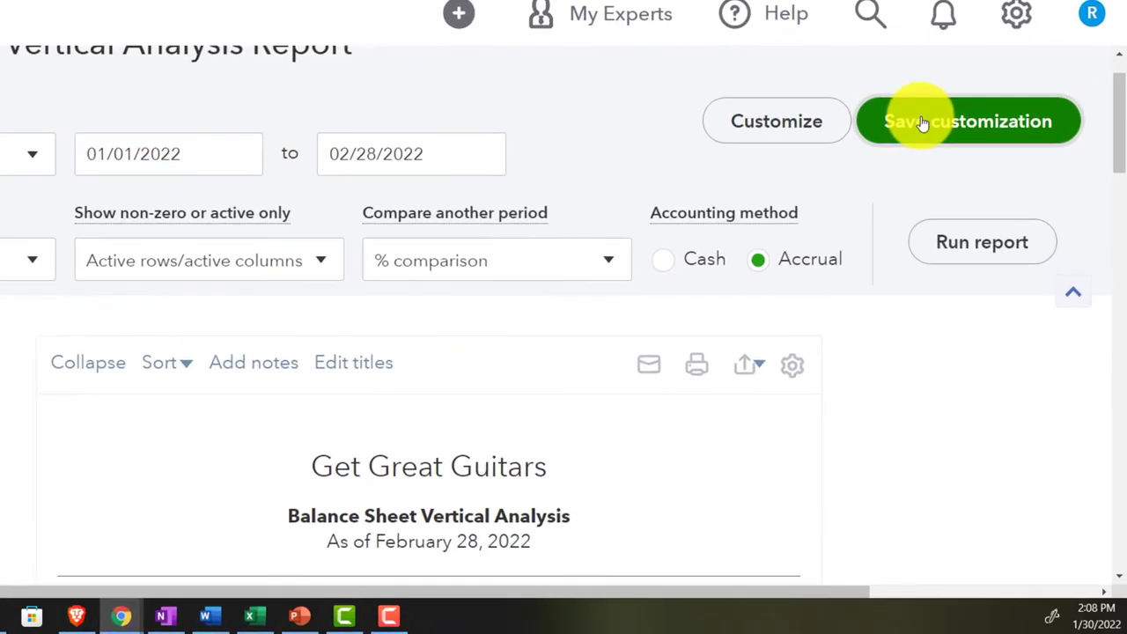
# - Save the customization as 3 Balance Sheet Vertical Analysis in the Month Comparison Reports group
pyautogui.click(960, 218)
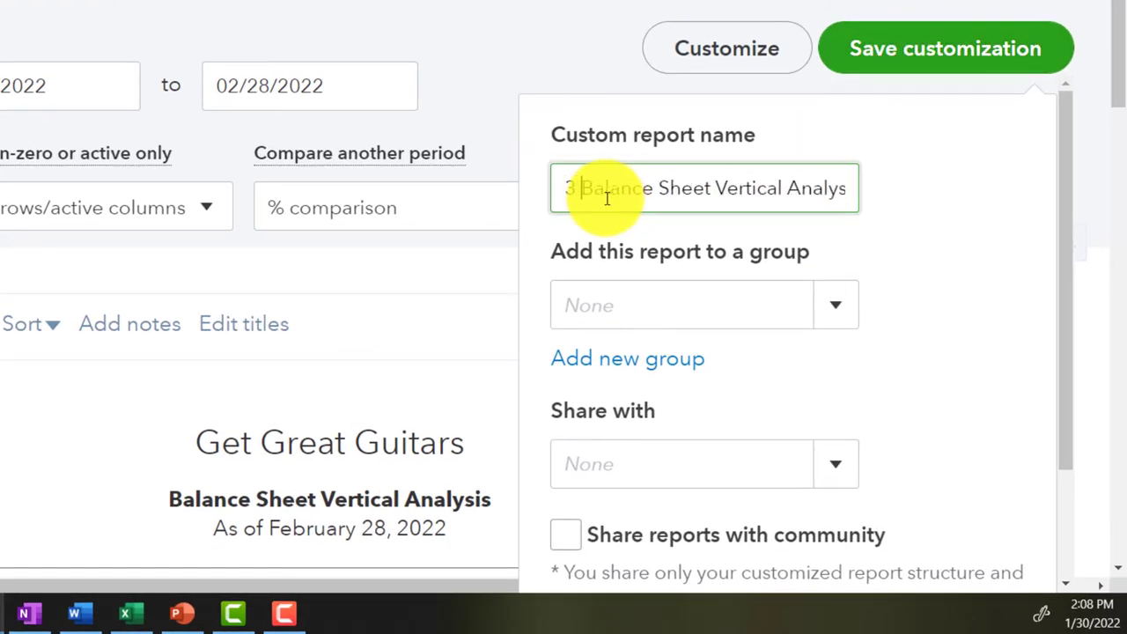
pyautogui.write('3')
pyautogui.click(834, 307)
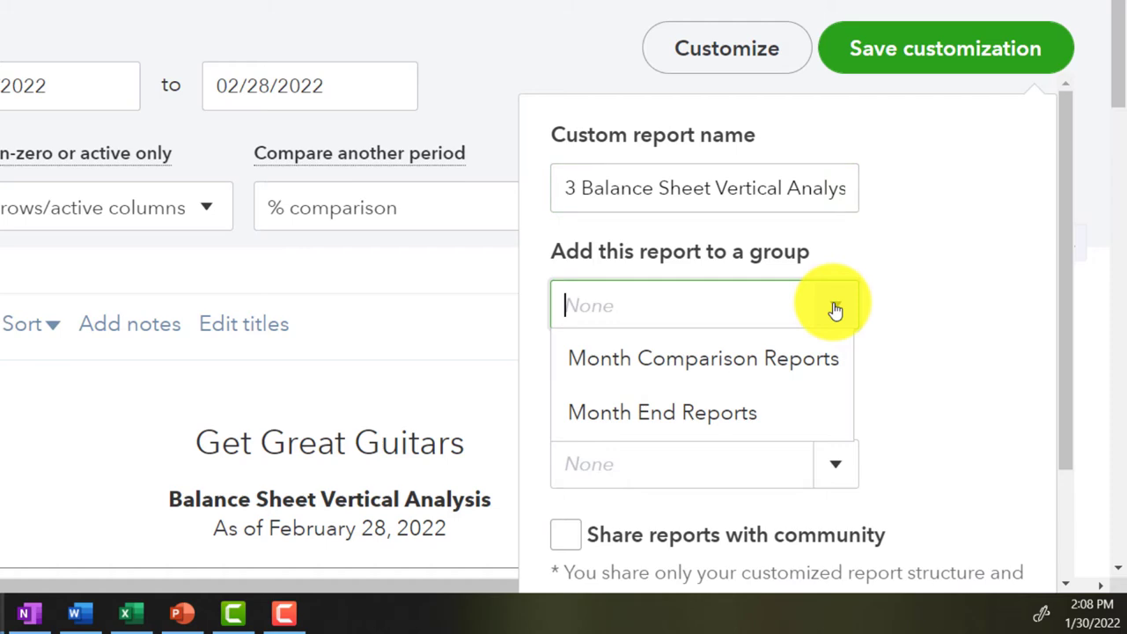
pyautogui.click(749, 361)
pyautogui.scroll(-3, 924, 347)
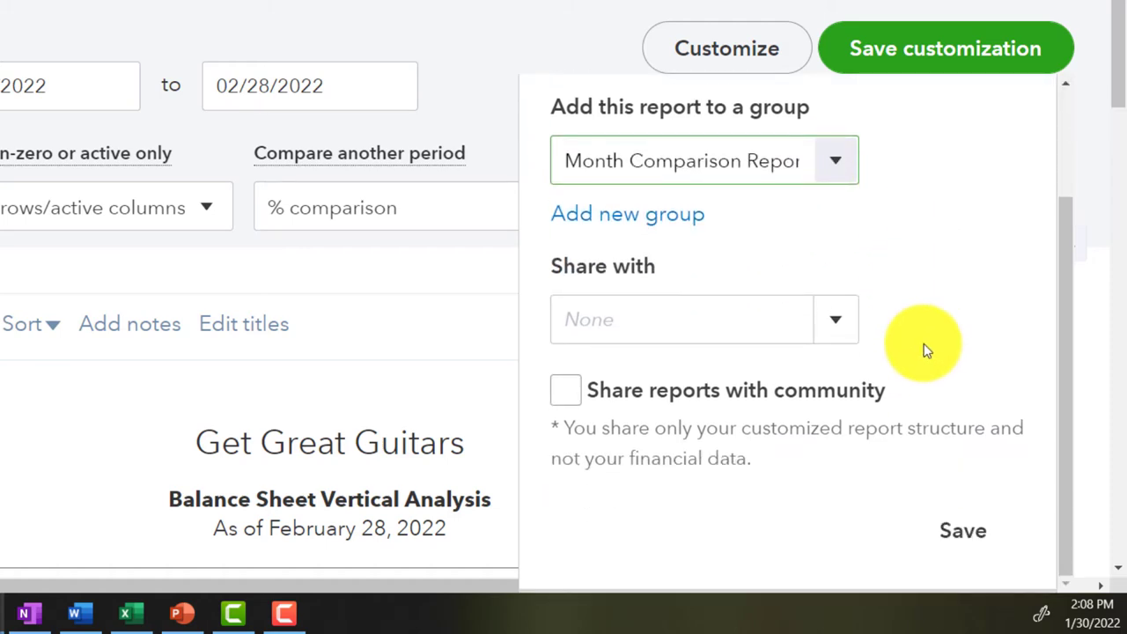
pyautogui.click(963, 530)
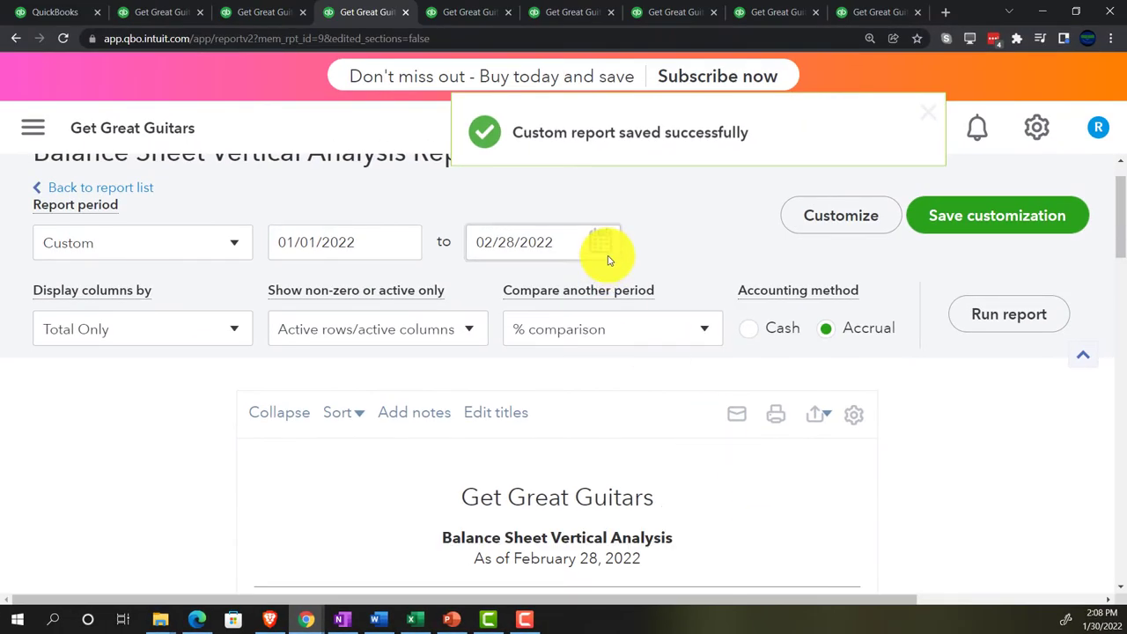
pyautogui.scroll(-3, 607, 260)
# - Switch to the open Profit and Loss report, collapse its rows and review the income and expense lines
pyautogui.click(467, 14)
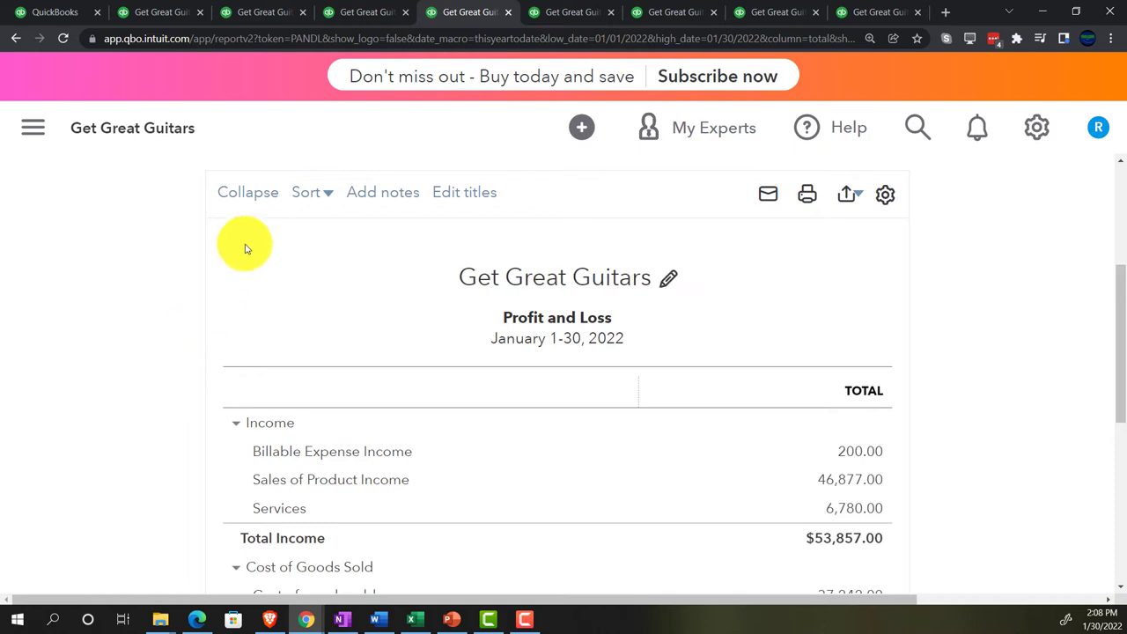
pyautogui.click(253, 196)
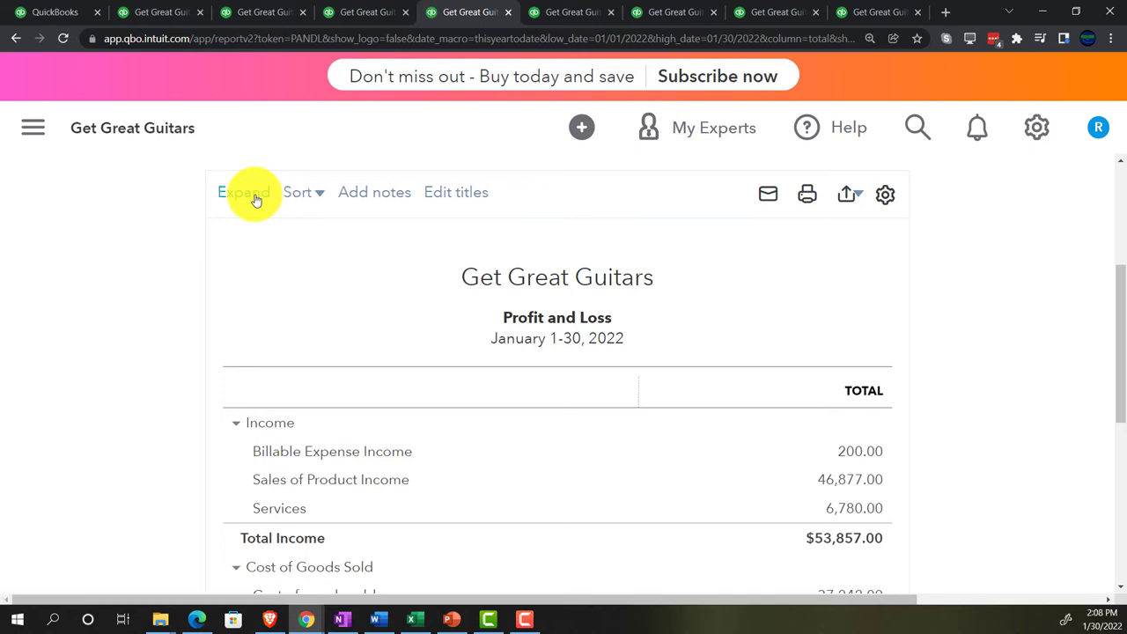
pyautogui.scroll(-1, 150, 340)
pyautogui.scroll(-4, 150, 341)
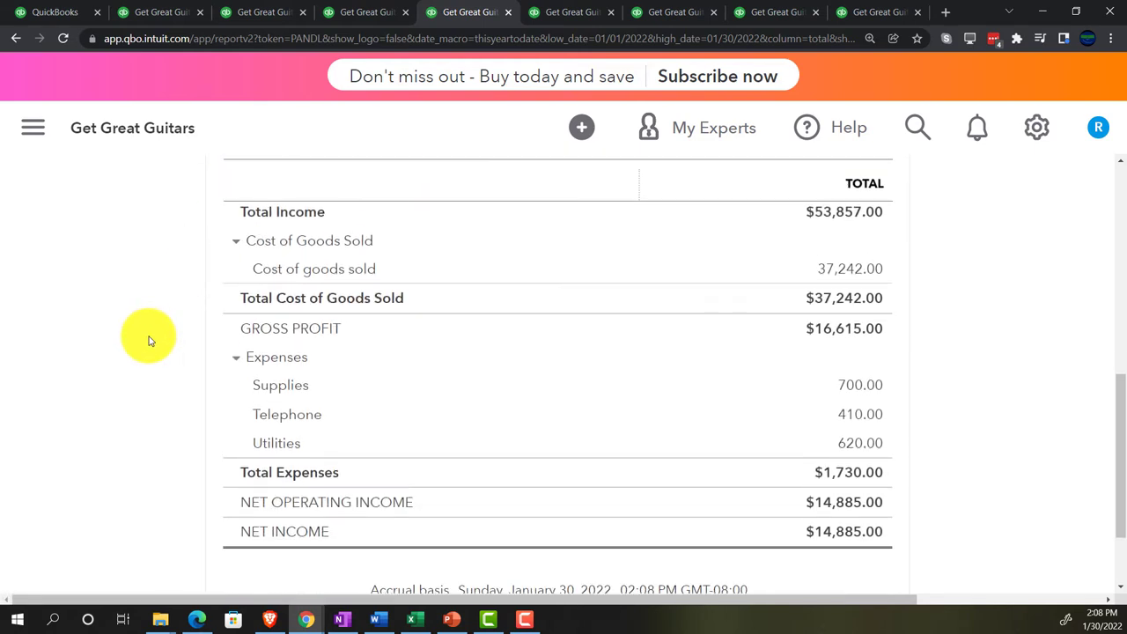
pyautogui.scroll(1, 149, 394)
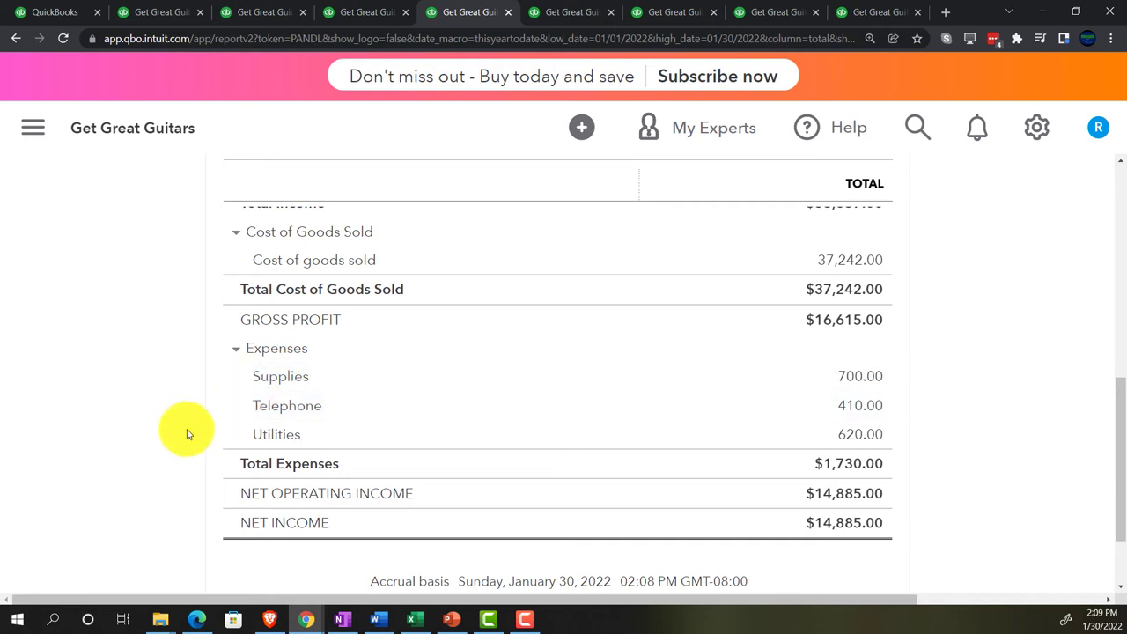
pyautogui.scroll(4, 186, 433)
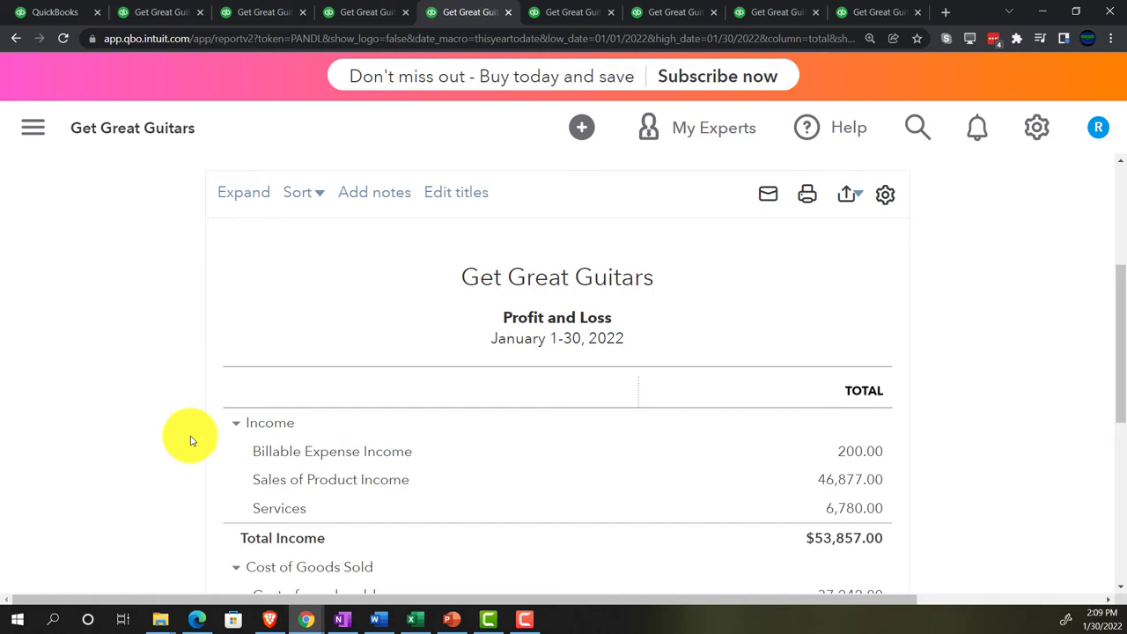
# - Set the Profit and Loss report's end date to 02/28/2022, rerun it and review the lines
pyautogui.scroll(3, 189, 441)
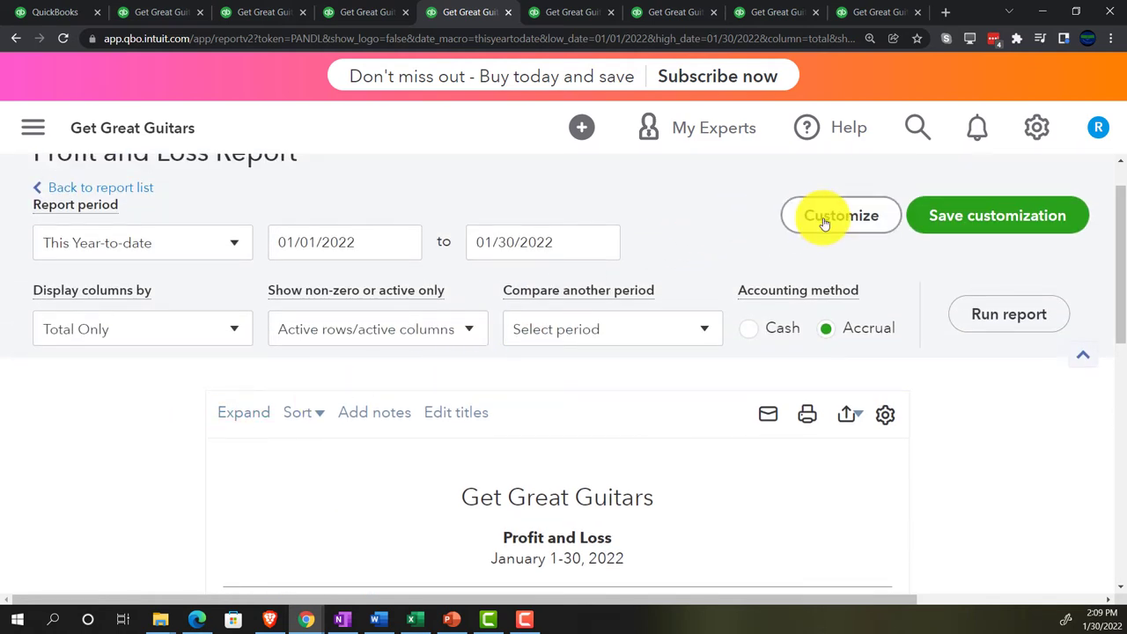
pyautogui.moveTo(581, 244); pyautogui.dragTo(382, 244)
pyautogui.write('0')
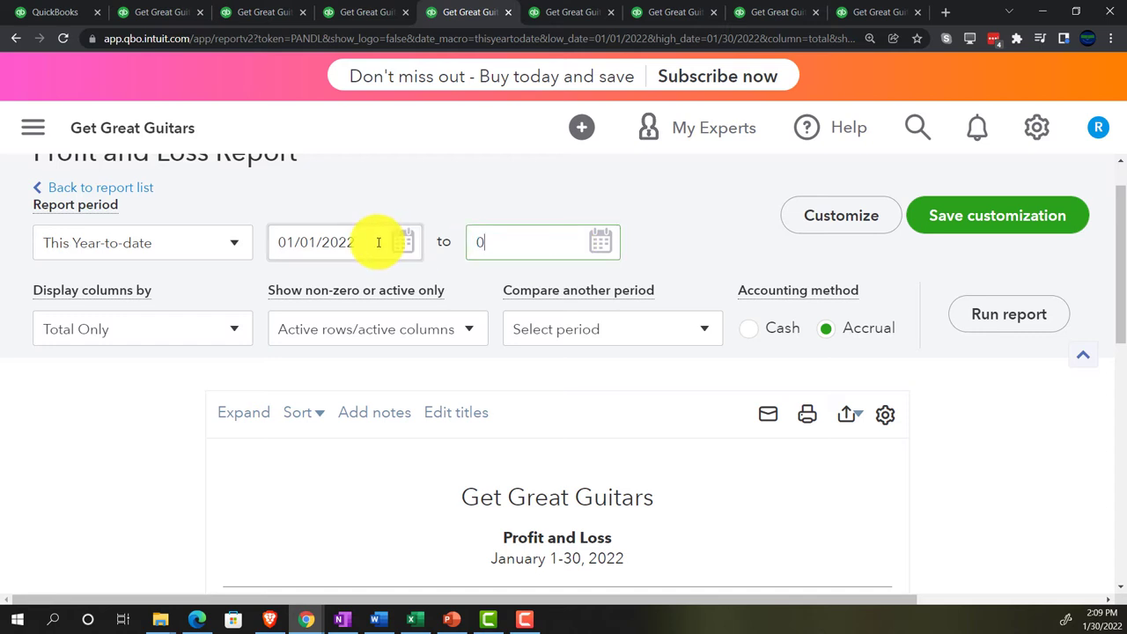
pyautogui.write('2/28/202')
pyautogui.click(379, 242)
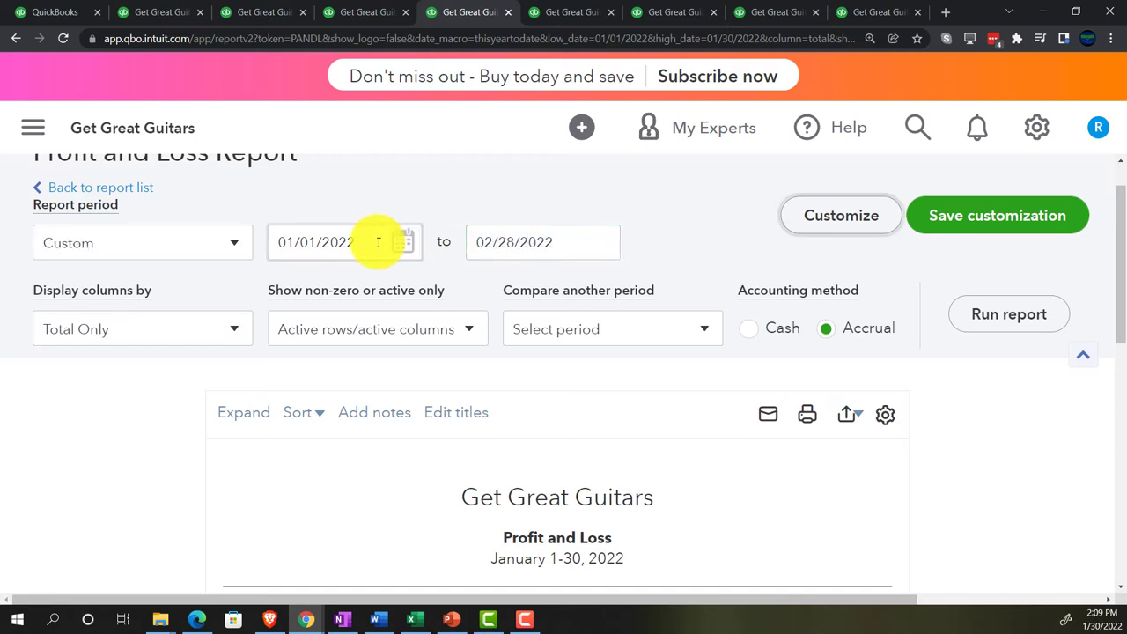
pyautogui.click(1022, 314)
pyautogui.scroll(-5, 176, 420)
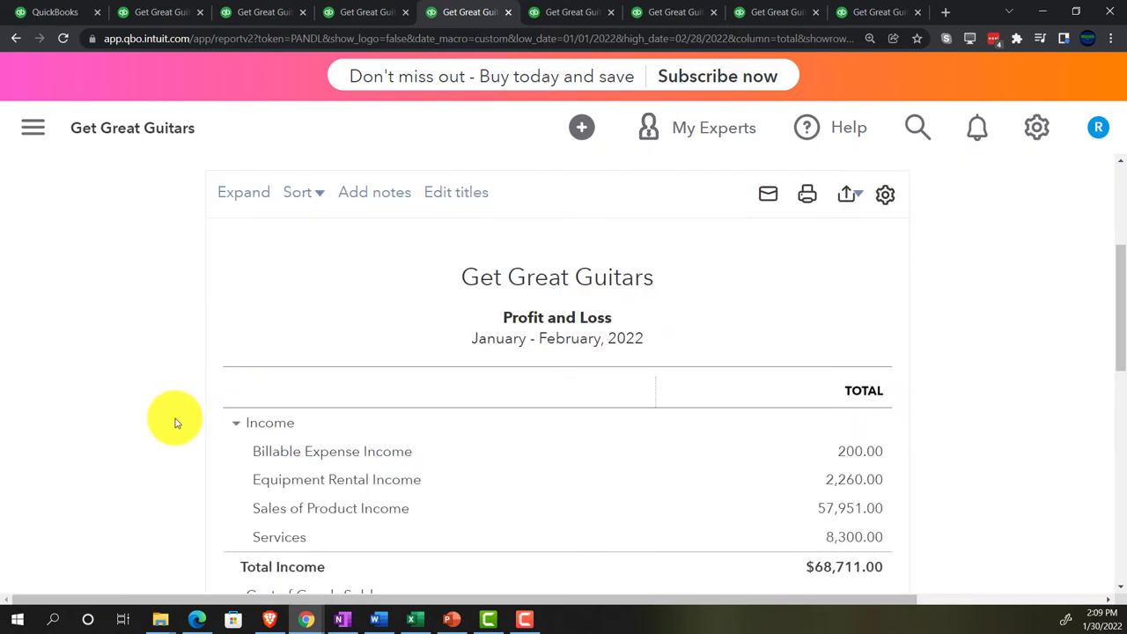
pyautogui.scroll(-4, 172, 424)
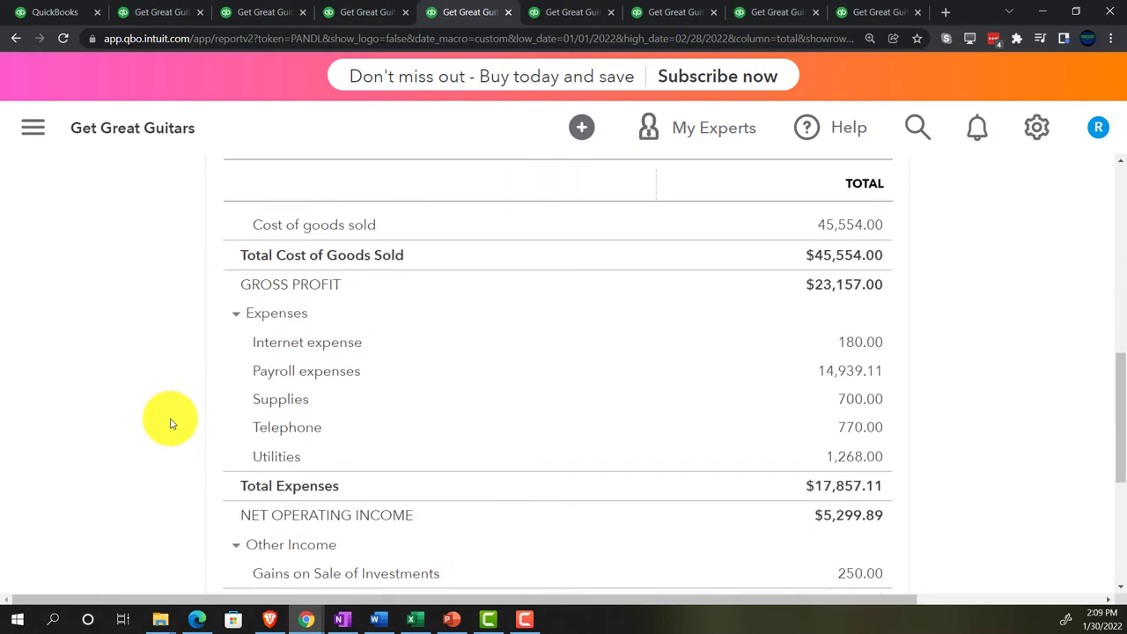
pyautogui.scroll(10, 171, 423)
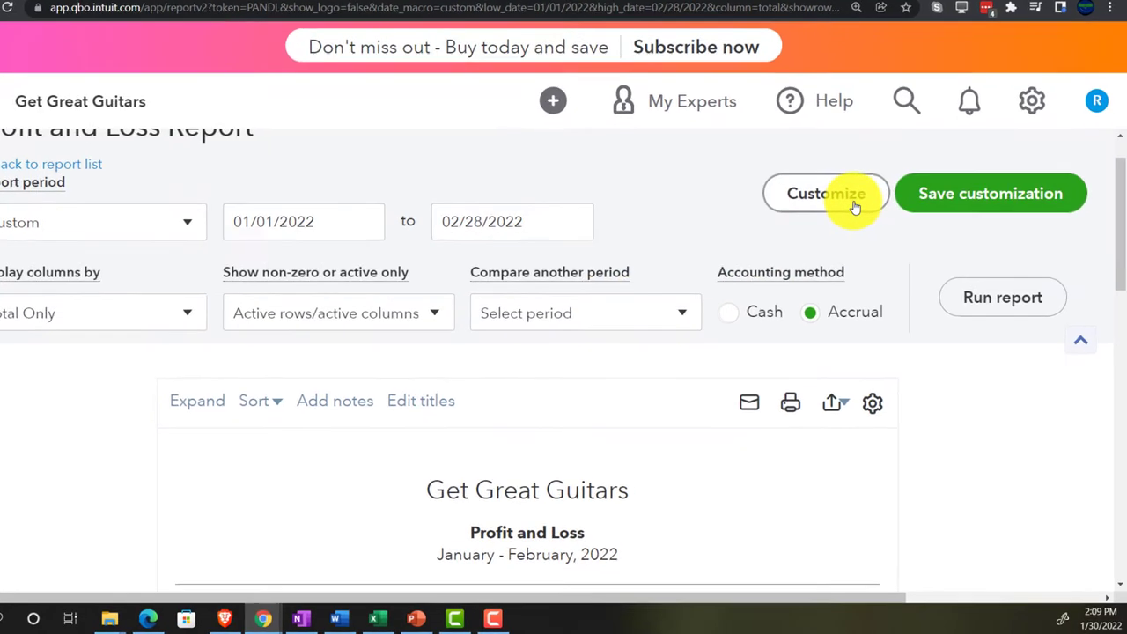
# - Customize the Profit and Loss number format to omit cents and show negative numbers as (100) in red
pyautogui.click(863, 220)
pyautogui.scroll(-1, 566, 254)
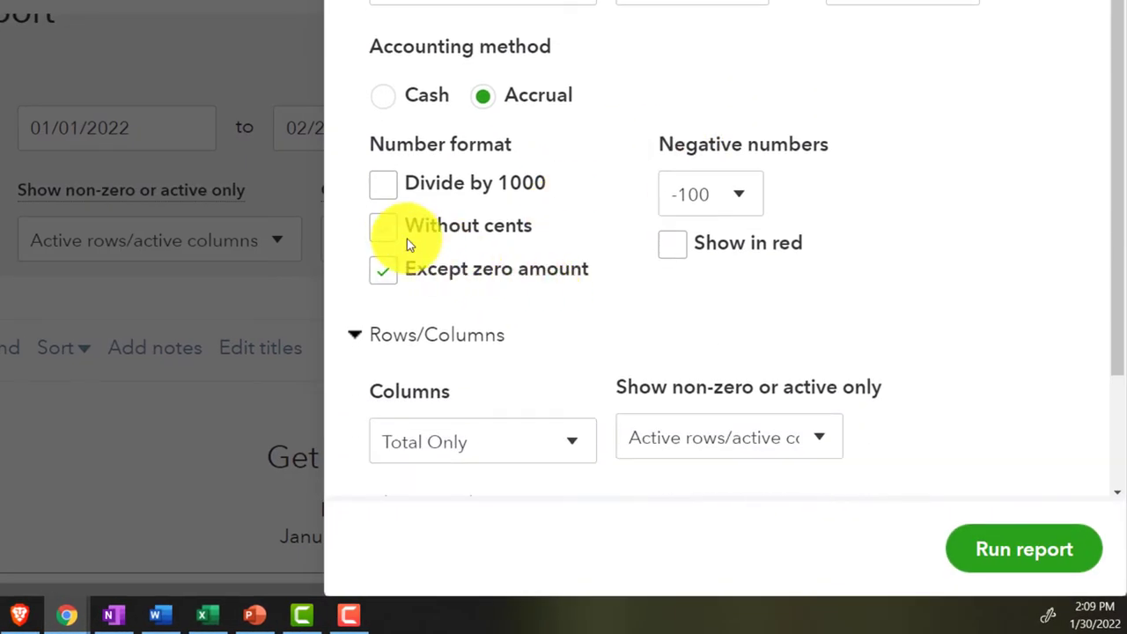
pyautogui.click(732, 195)
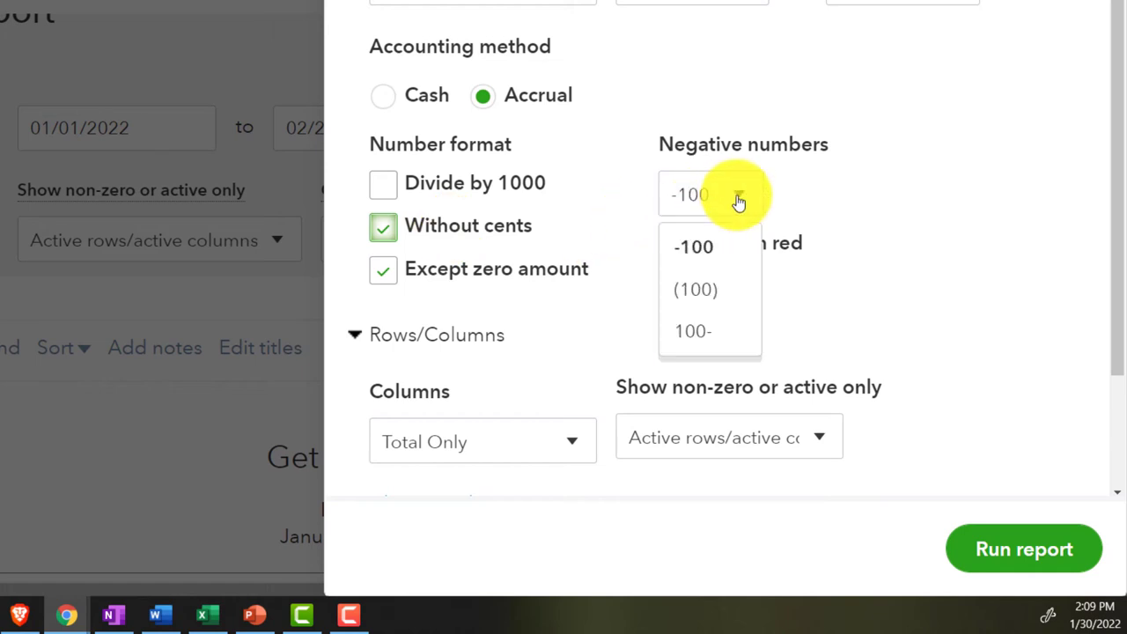
pyautogui.click(713, 294)
pyautogui.click(676, 253)
pyautogui.scroll(-2, 649, 272)
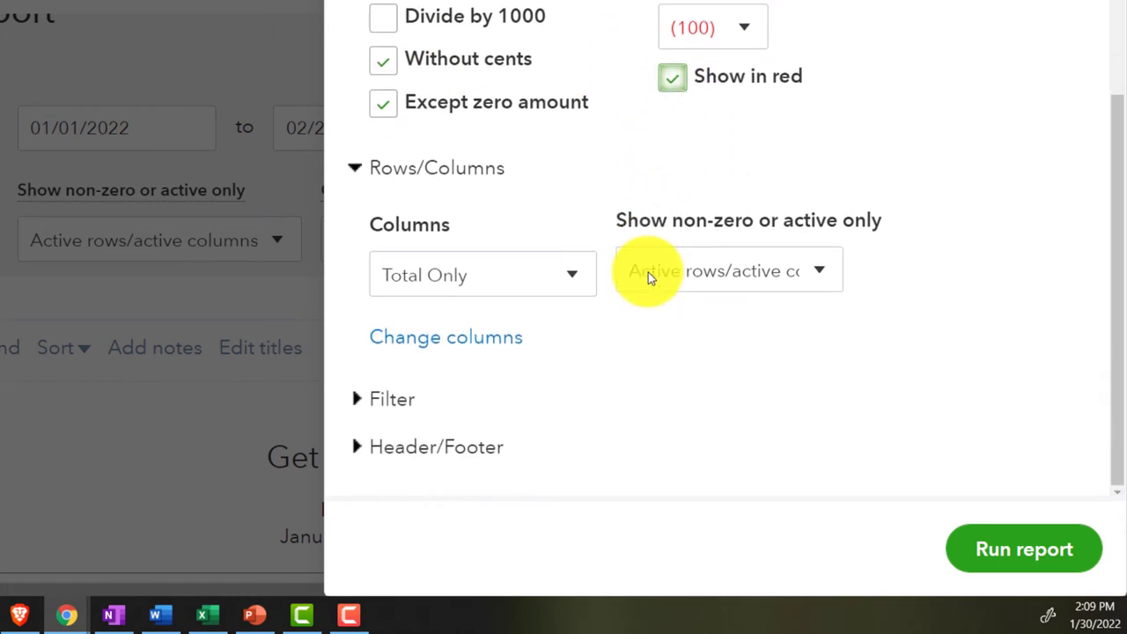
# - Change the report title in the Profit and Loss header to Income Statement Summary
pyautogui.click(411, 454)
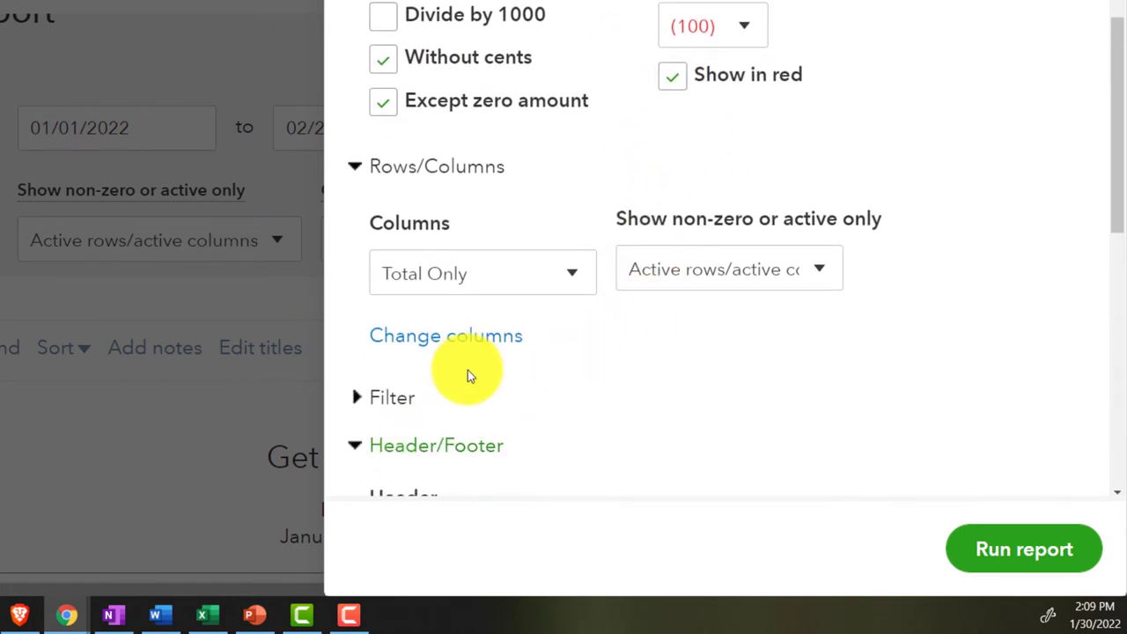
pyautogui.scroll(-4, 468, 378)
pyautogui.moveTo(800, 285); pyautogui.dragTo(608, 293)
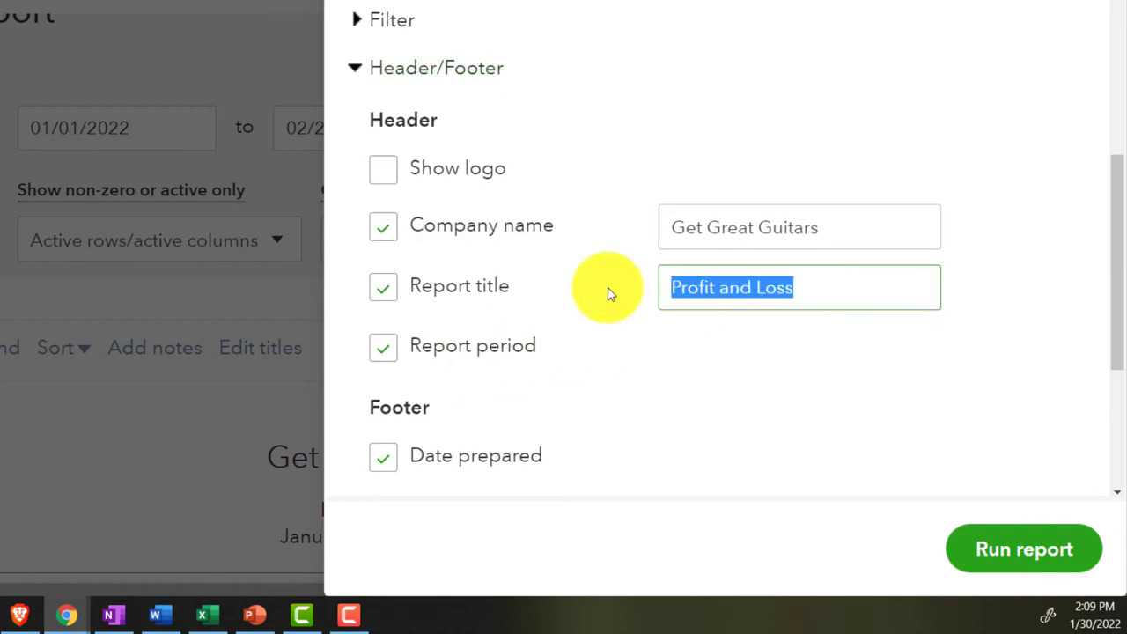
pyautogui.write('Income')
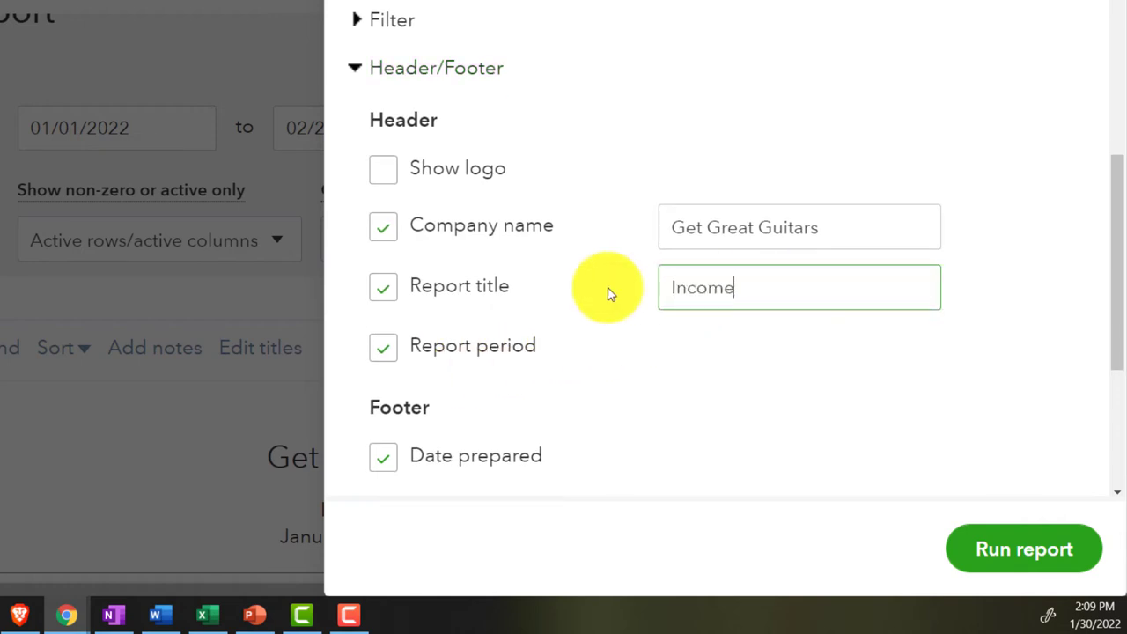
pyautogui.write(' Statement S')
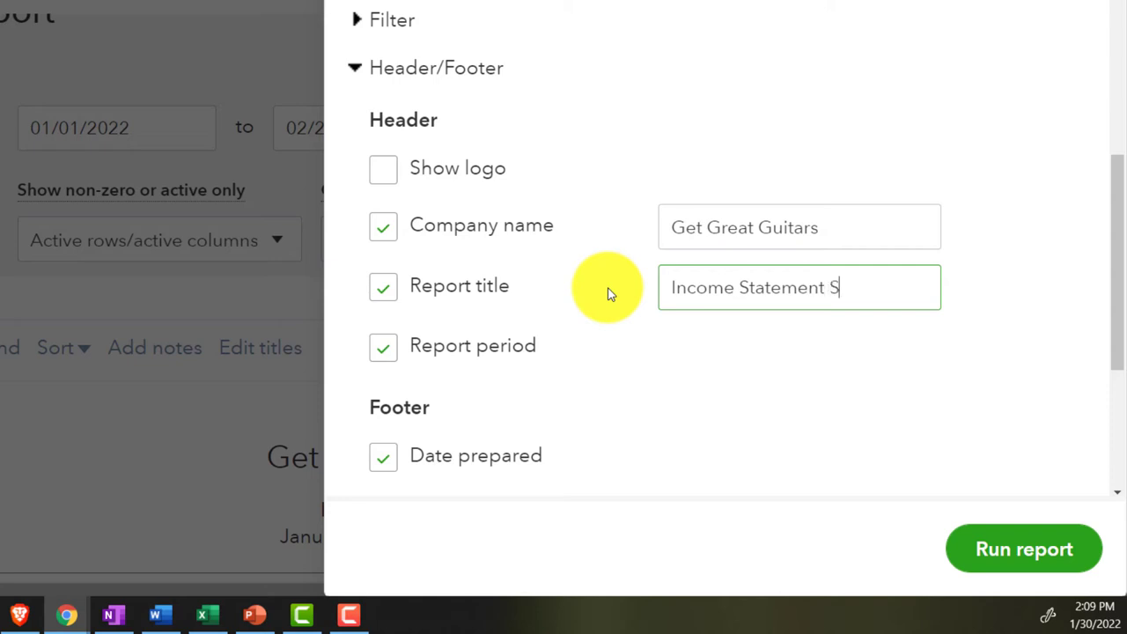
pyautogui.write('ummary')
# - Remove the date prepared, time prepared and report basis from the report footer, and rerun the report
pyautogui.scroll(-2, 608, 294)
pyautogui.scroll(-1, 608, 295)
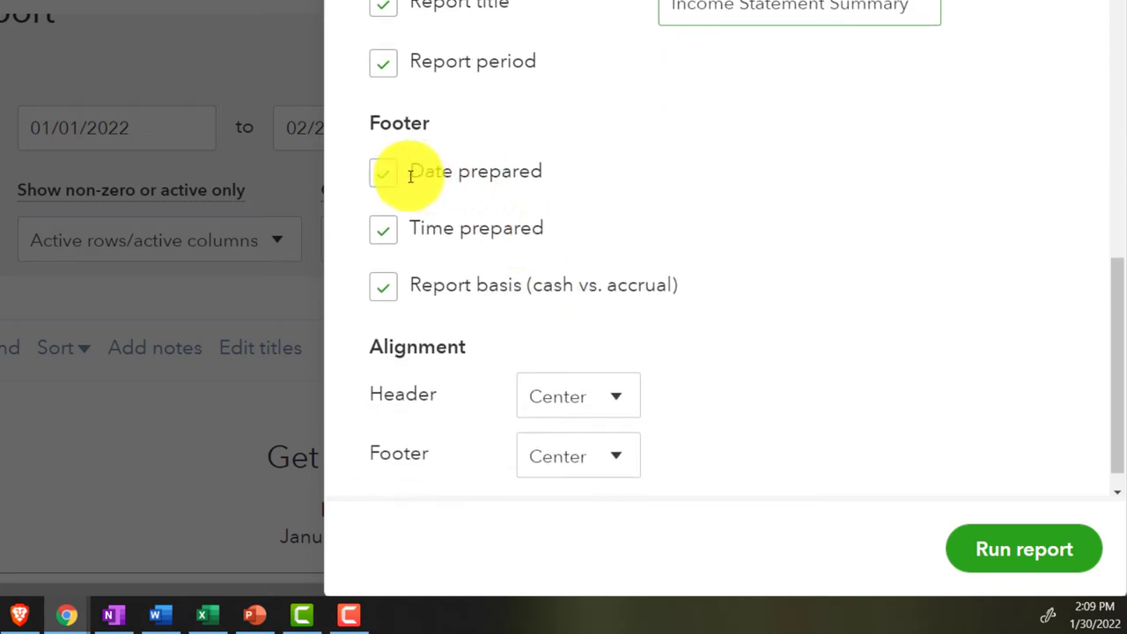
pyautogui.click(384, 171)
pyautogui.click(385, 231)
pyautogui.scroll(-1, 617, 273)
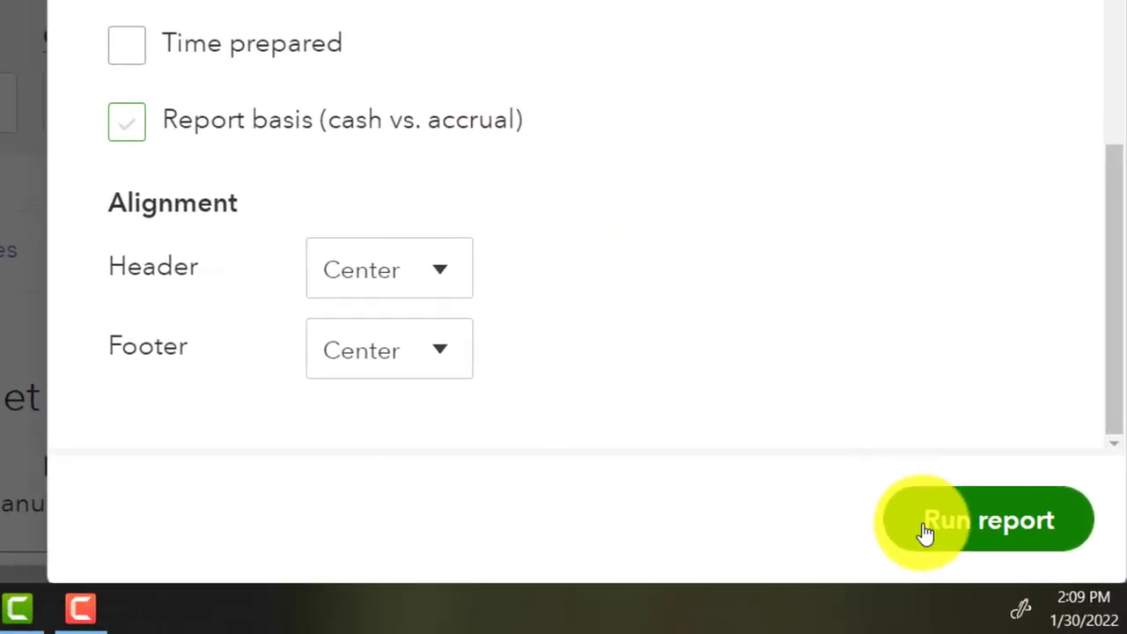
pyautogui.click(925, 529)
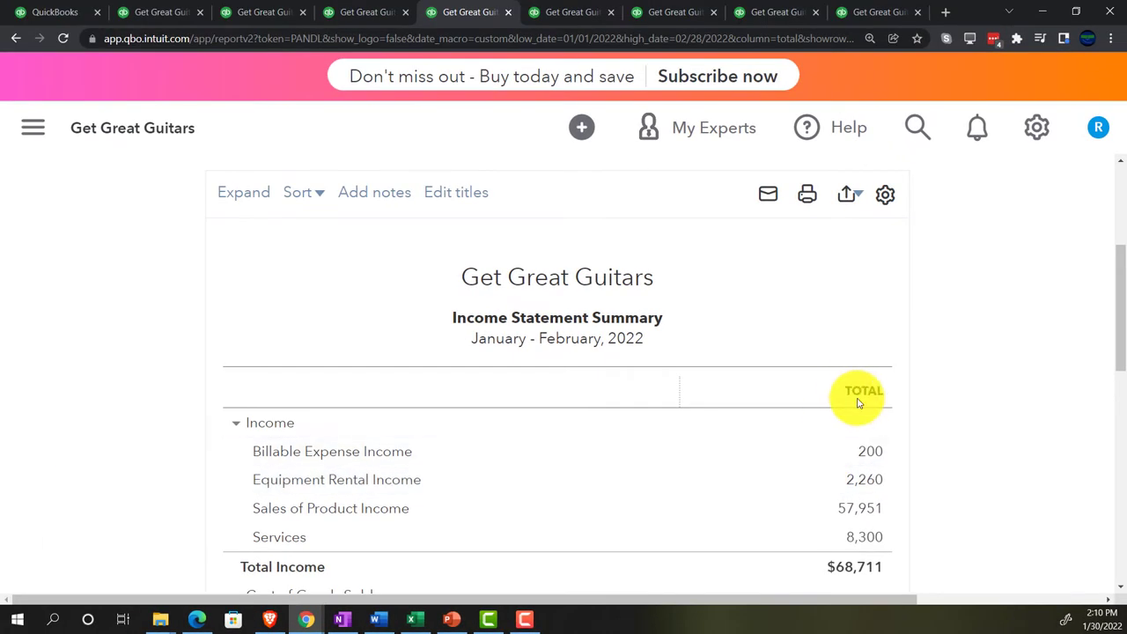
# - Save the customization as 4 Income Statement Summary in the Month Comparison Reports group
pyautogui.scroll(3, 868, 394)
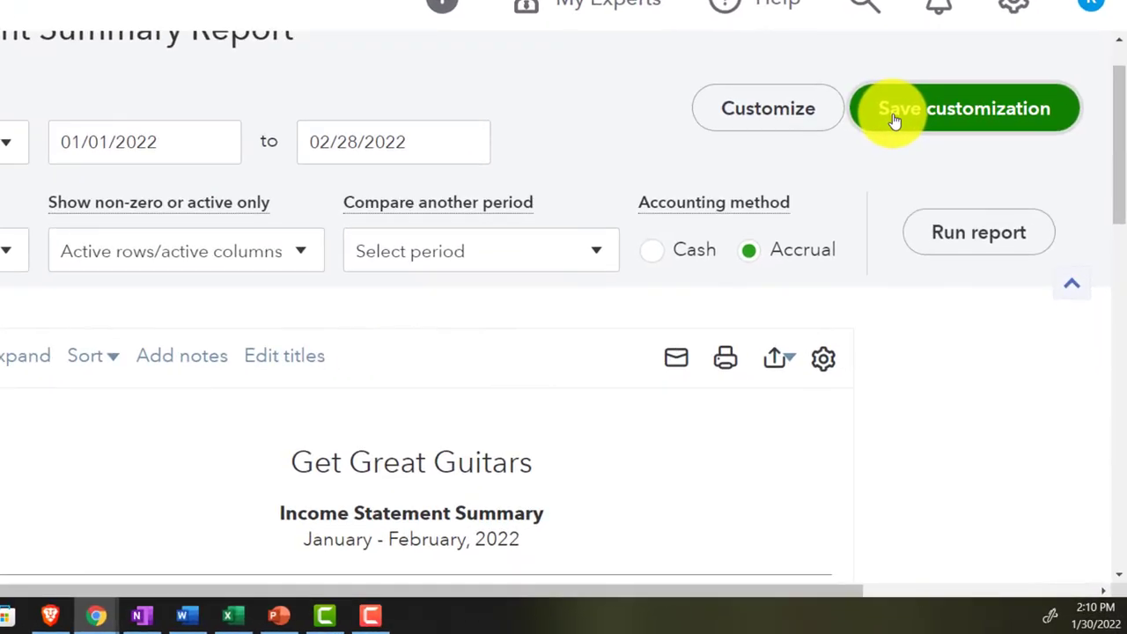
pyautogui.click(942, 226)
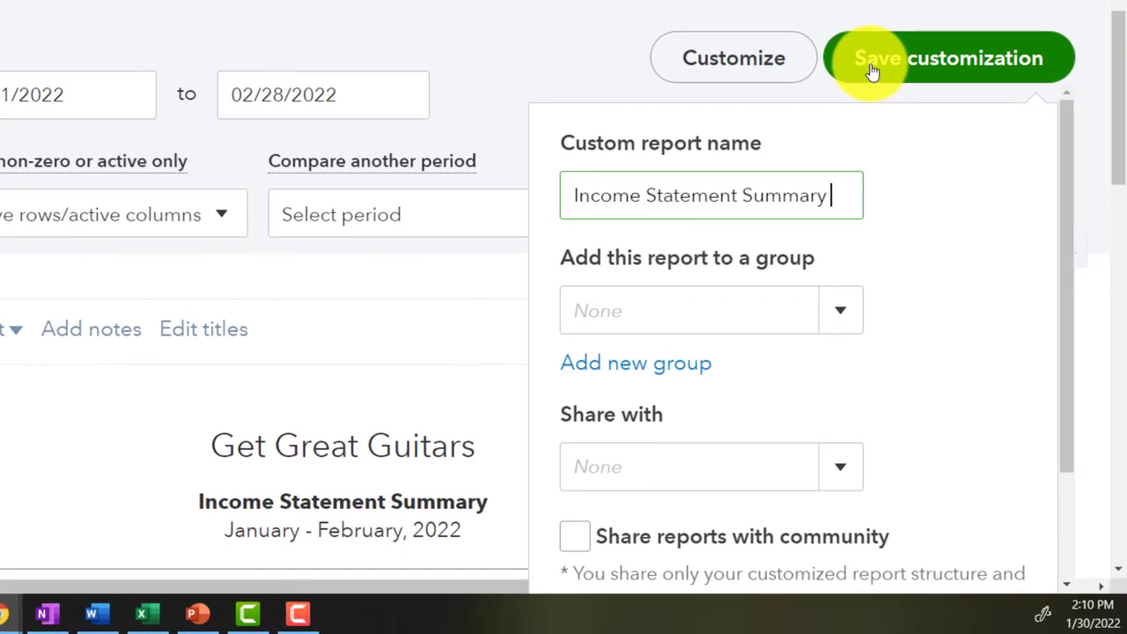
pyautogui.click(584, 196)
pyautogui.write('4')
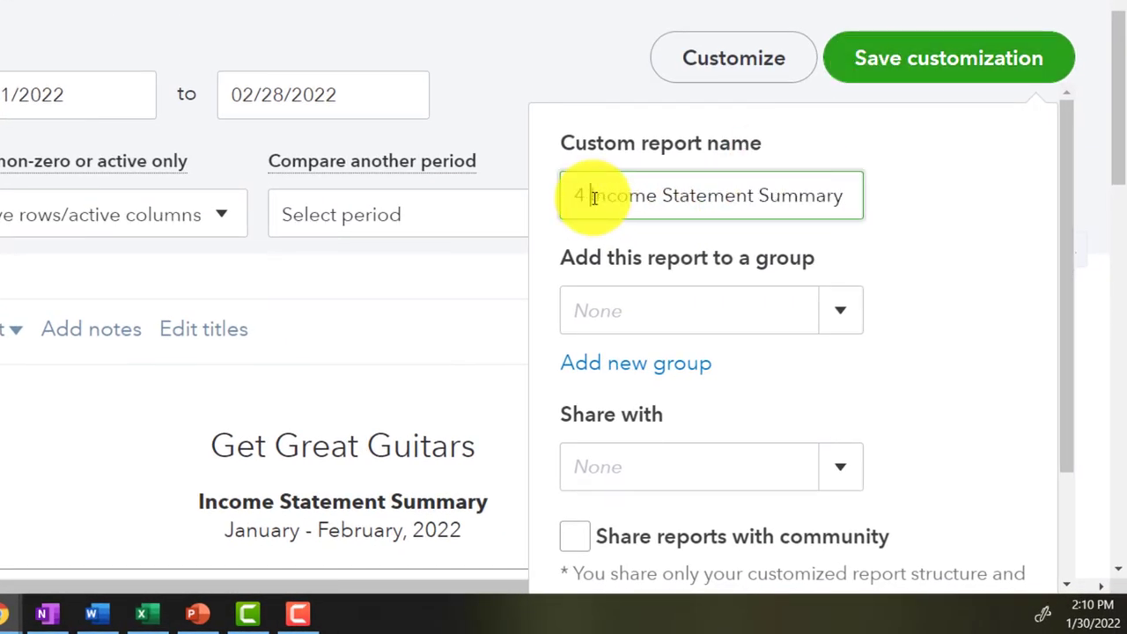
pyautogui.click(813, 322)
pyautogui.click(743, 368)
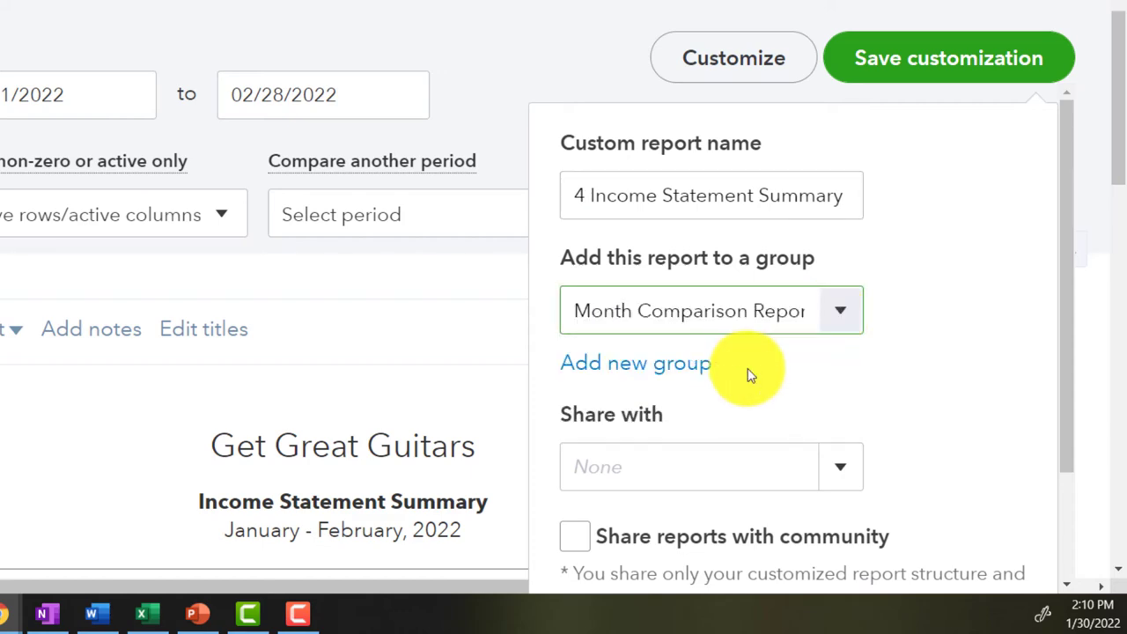
pyautogui.scroll(-3, 901, 314)
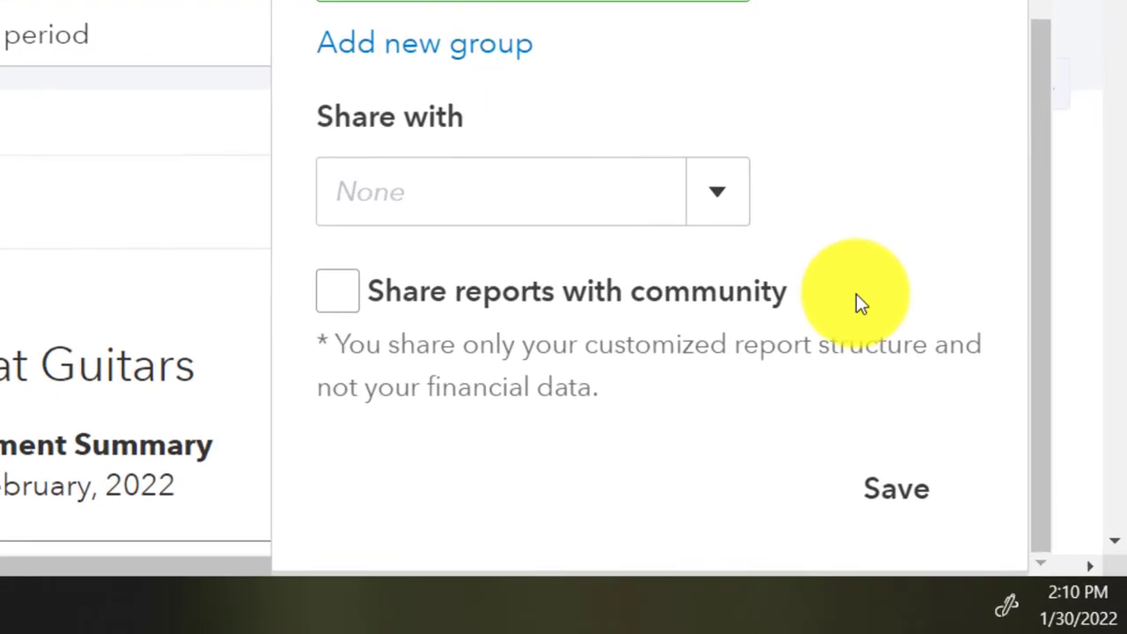
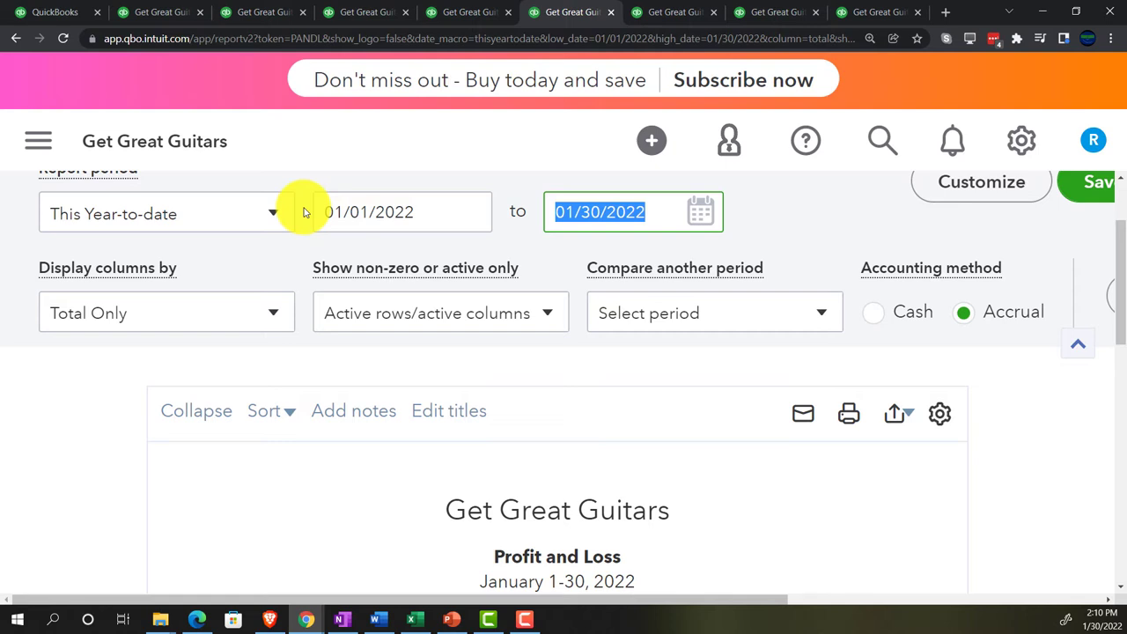
# - In the next open Profit and Loss report, set the end date to 02/28/2022 and display columns by Months
pyautogui.write('02/28/2022')
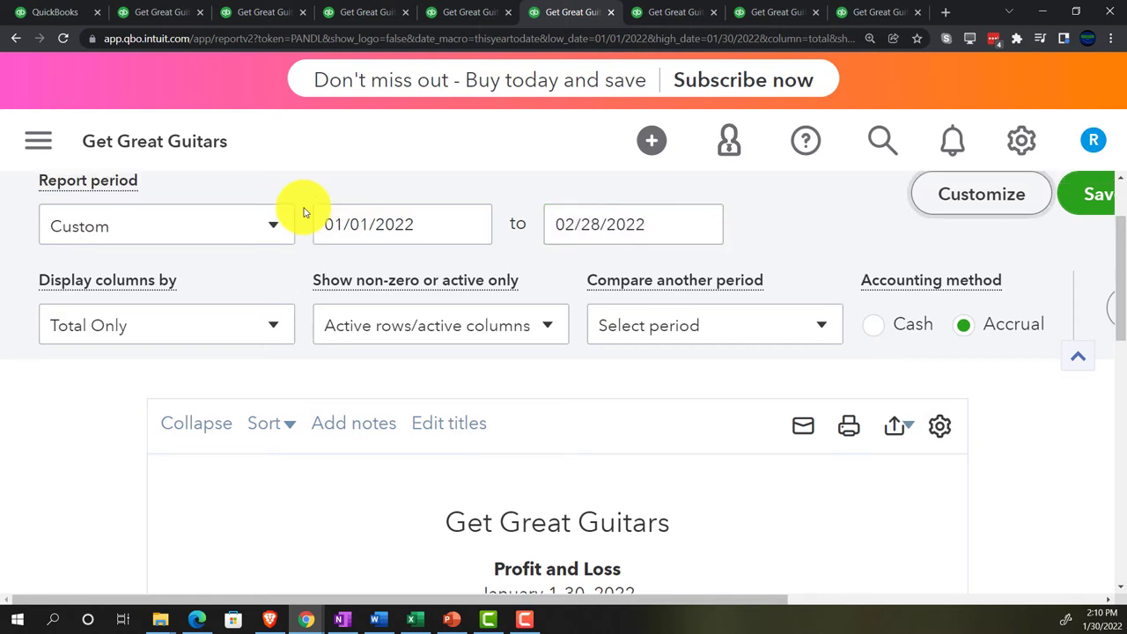
pyautogui.hotkey('ctrl', '-')
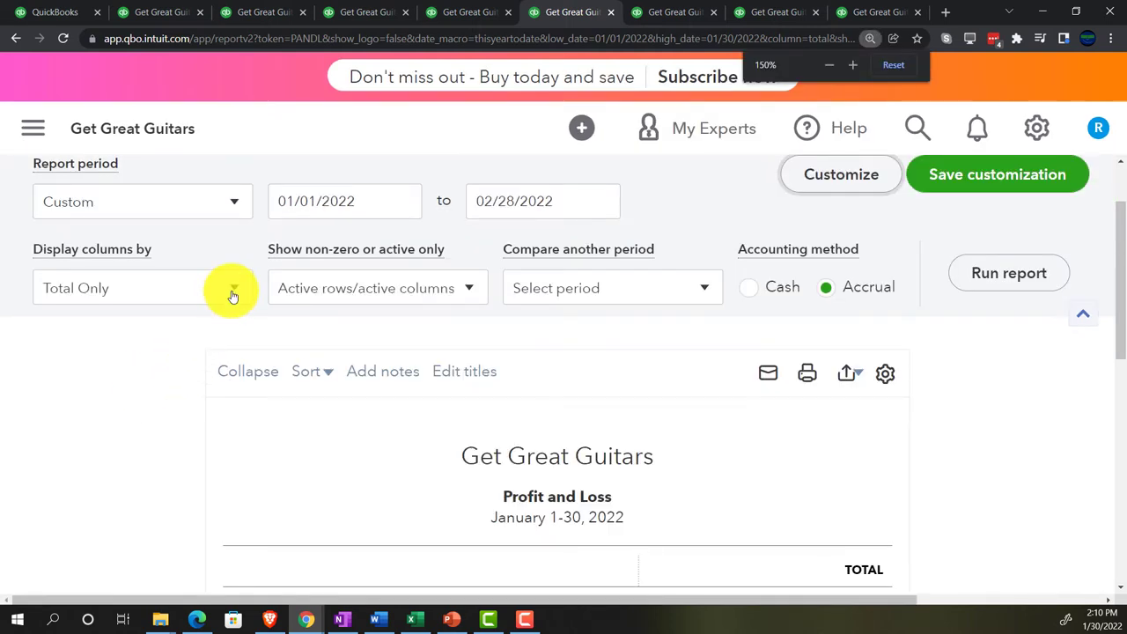
pyautogui.click(233, 297)
pyautogui.click(136, 423)
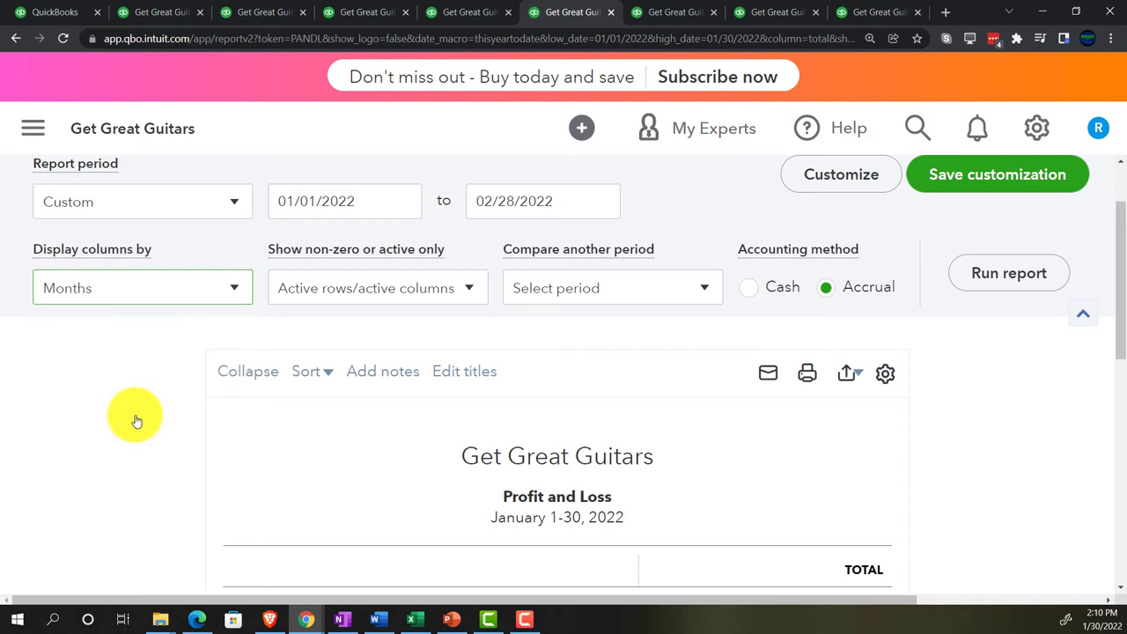
# - Run the Profit and Loss report by month for 01/01/2022 to 02/28/2022 and review it from income through net income
pyautogui.click(965, 271)
pyautogui.scroll(-1, 948, 382)
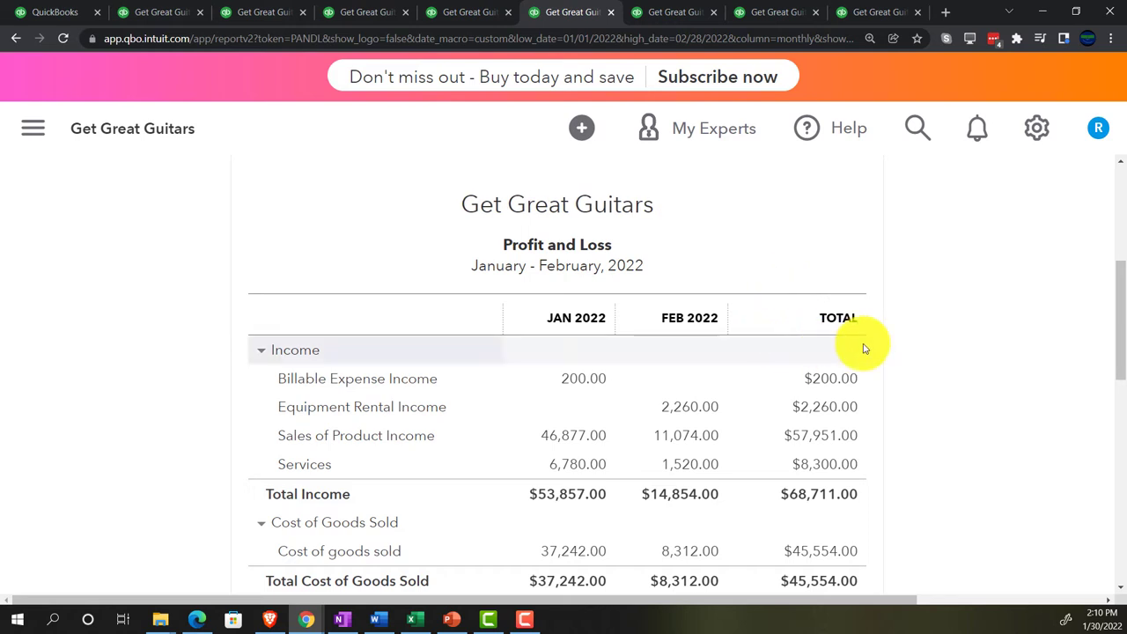
pyautogui.scroll(-1, 933, 347)
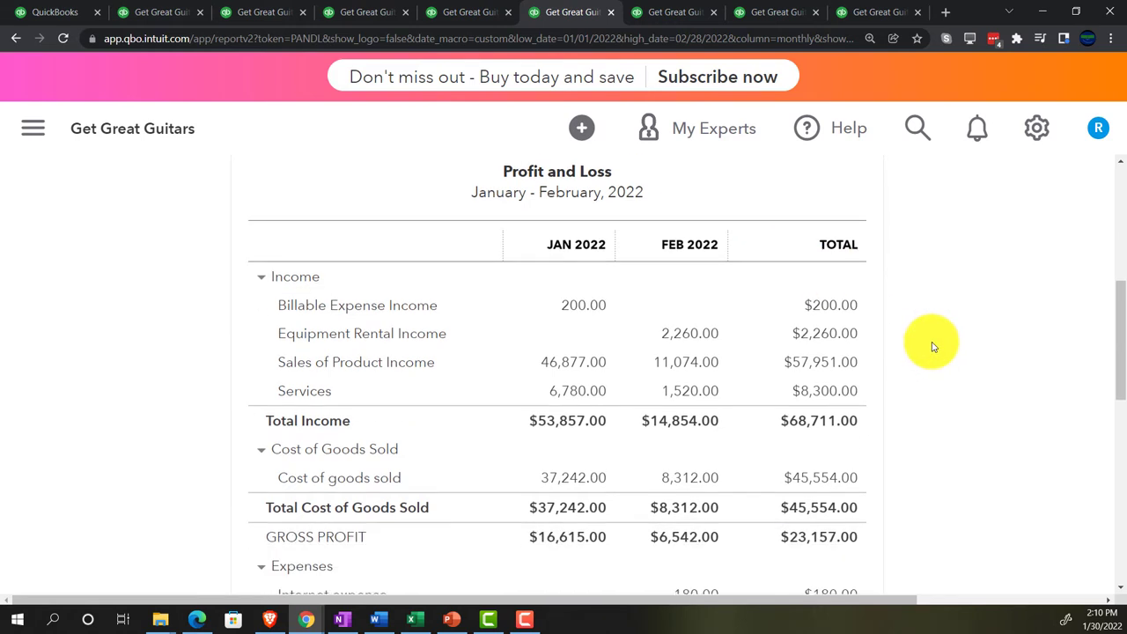
pyautogui.scroll(-4, 934, 347)
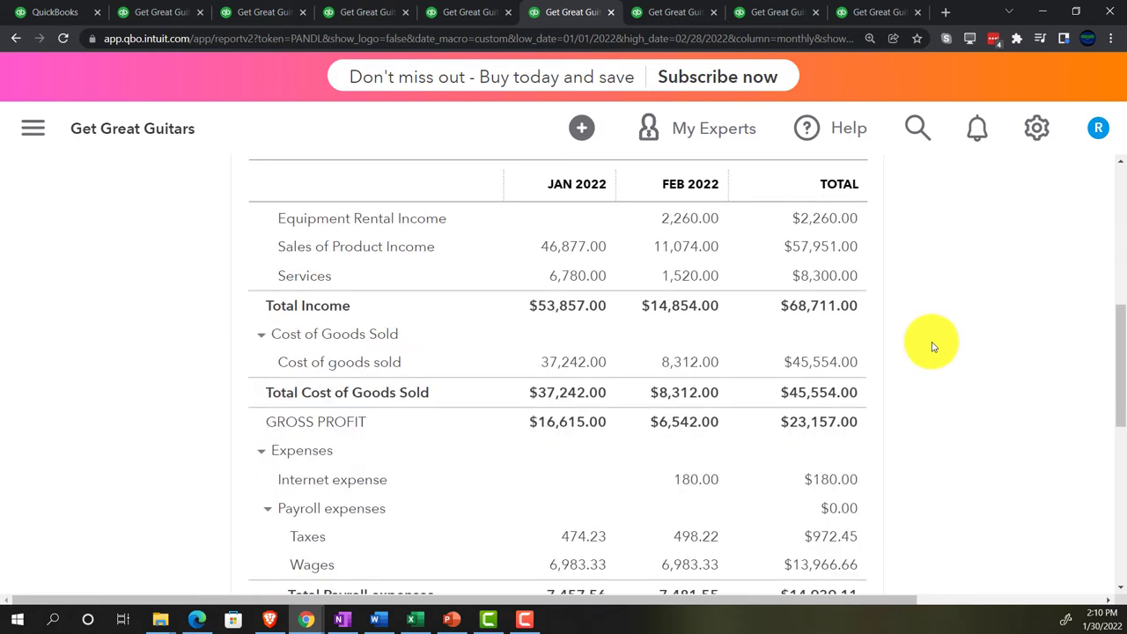
pyautogui.scroll(-2, 934, 347)
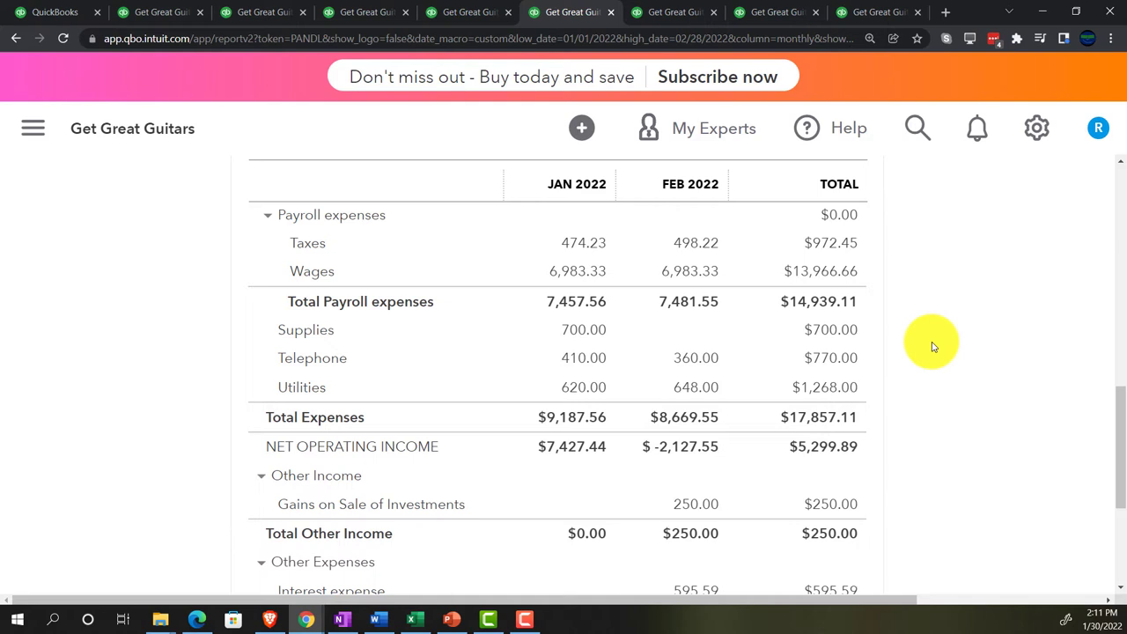
pyautogui.scroll(-3, 933, 347)
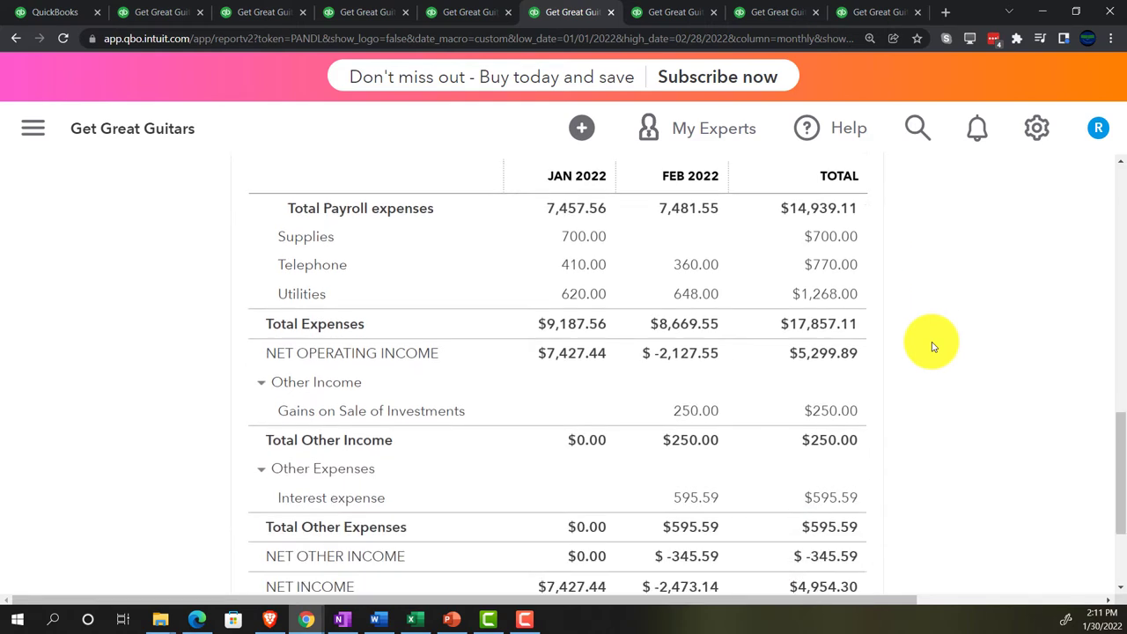
pyautogui.scroll(8, 934, 347)
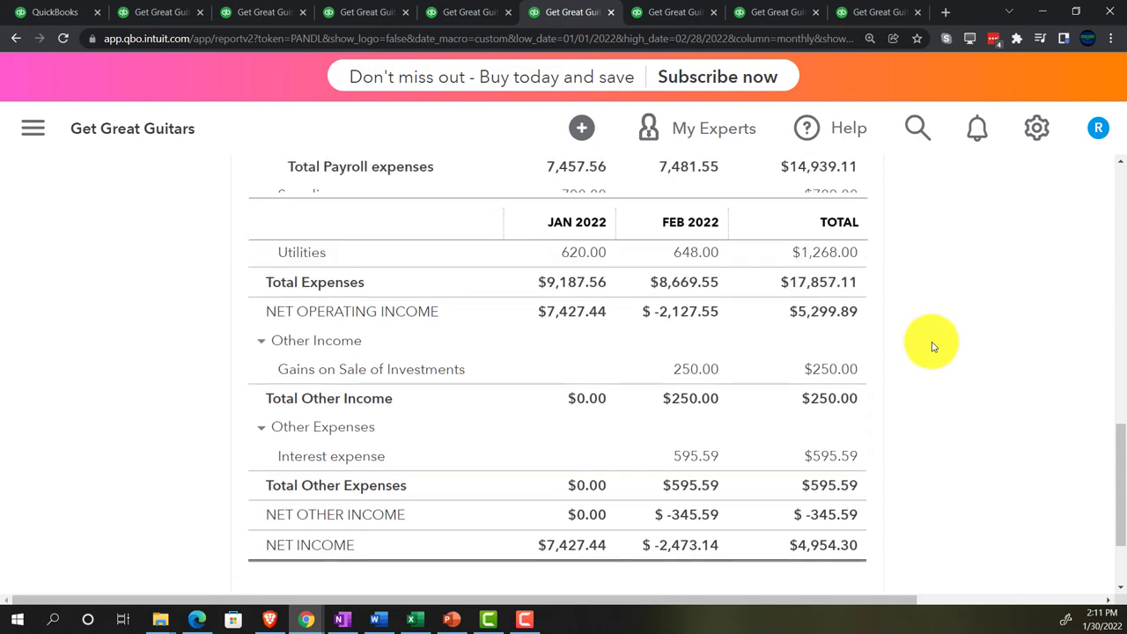
pyautogui.scroll(3, 934, 347)
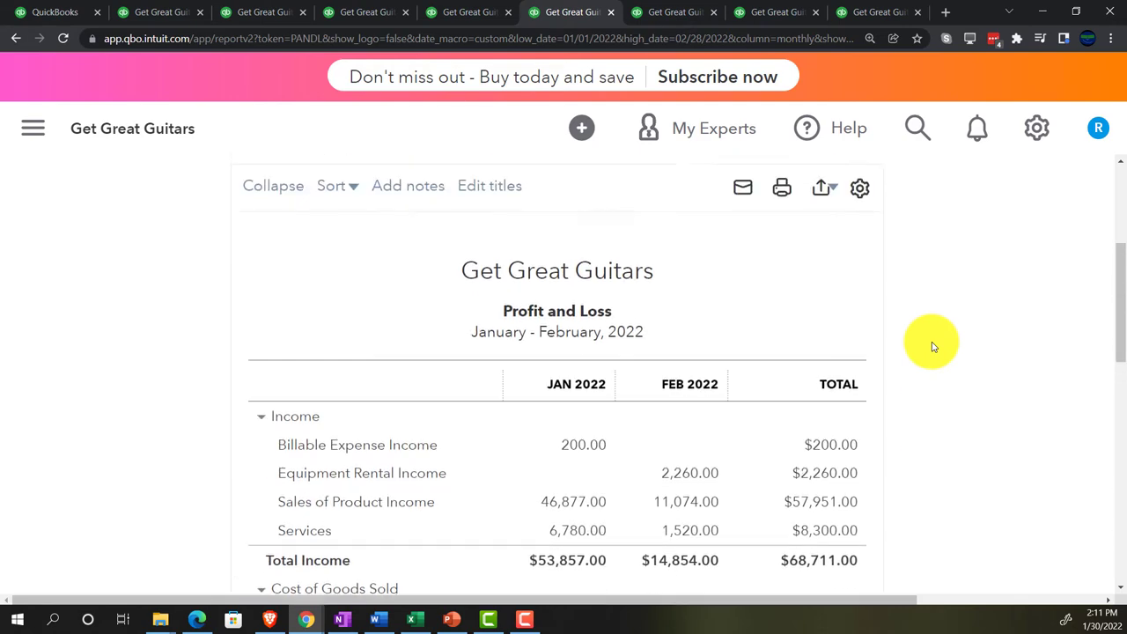
pyautogui.scroll(1, 933, 347)
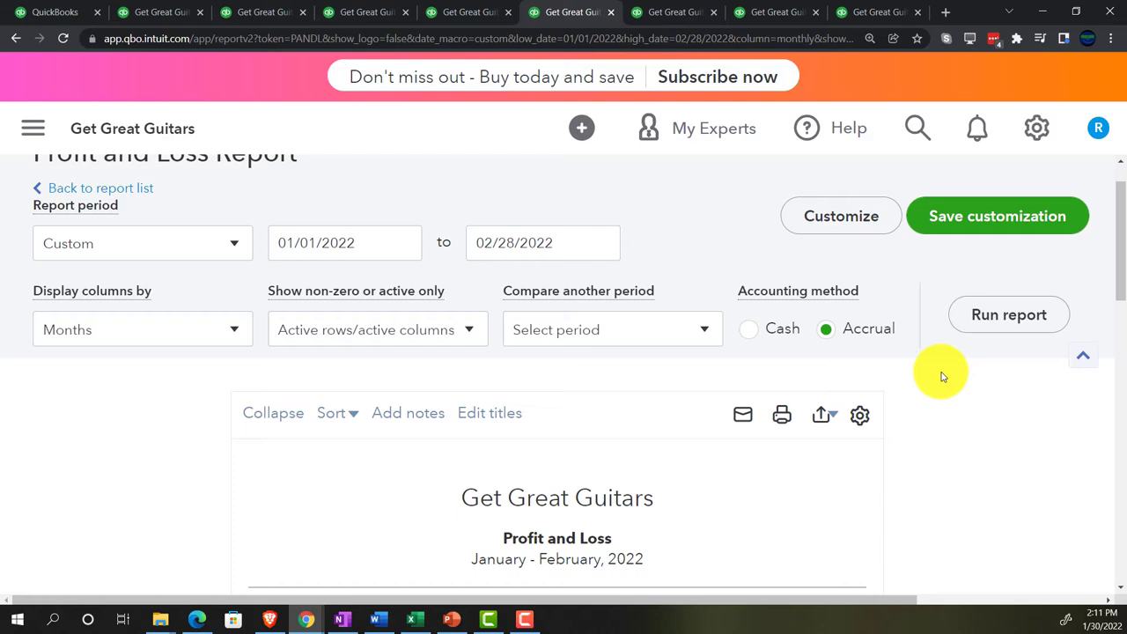
# - Customize the report's number format to omit cents and show negative numbers as (100) in red
pyautogui.click(833, 223)
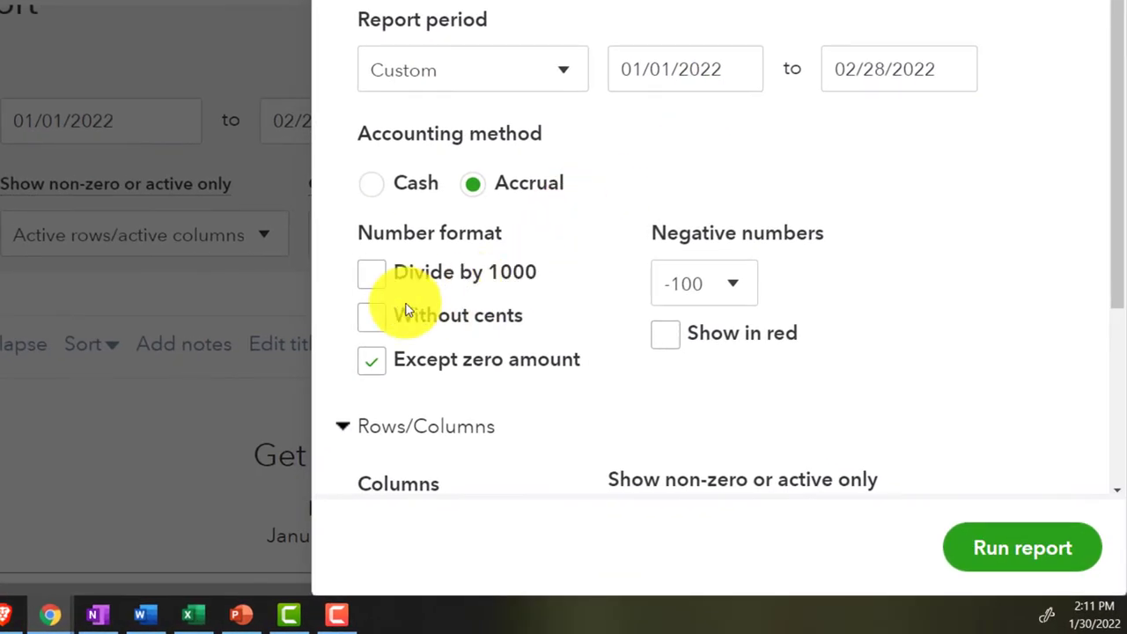
pyautogui.click(710, 295)
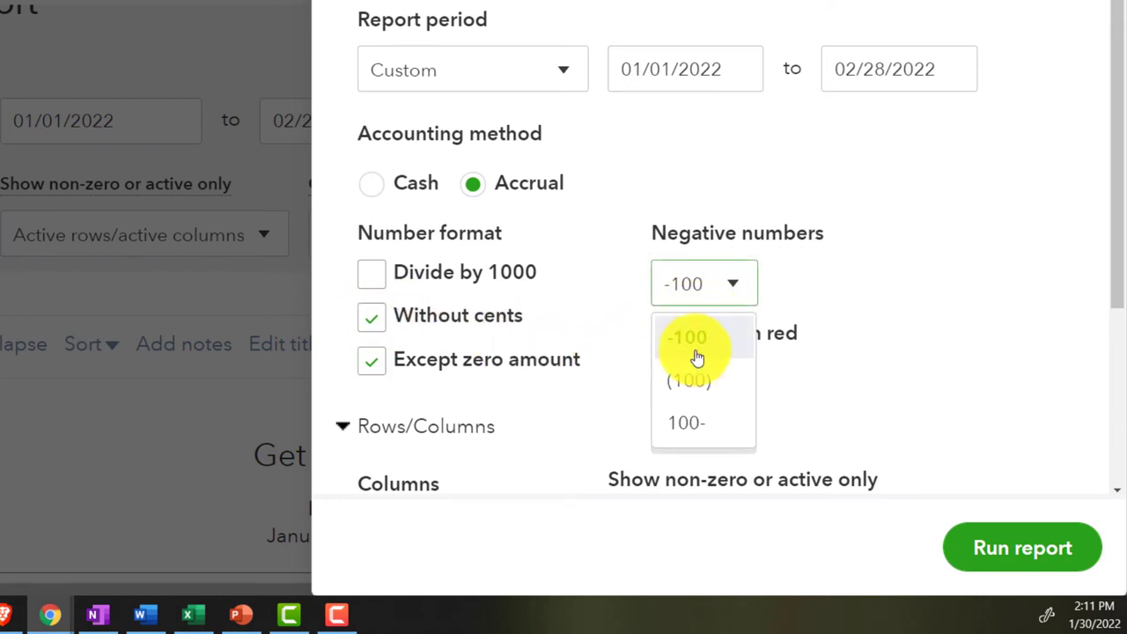
pyautogui.click(687, 379)
pyautogui.click(667, 340)
# - Change the report title in the header settings to "Income Statement by Month"
pyautogui.scroll(-3, 631, 365)
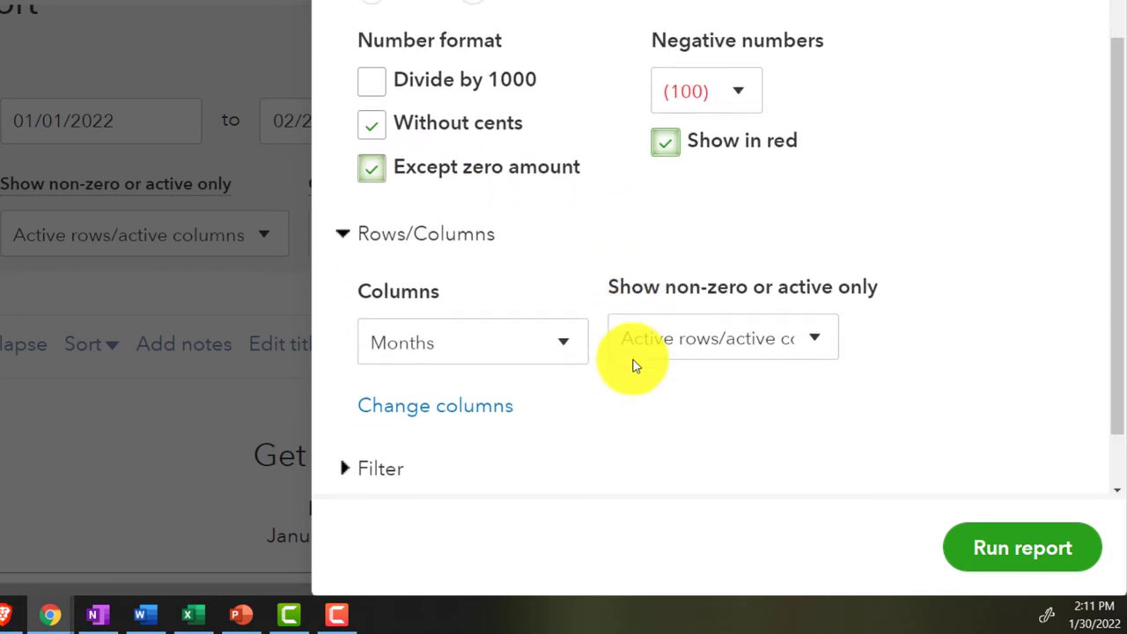
pyautogui.click(361, 445)
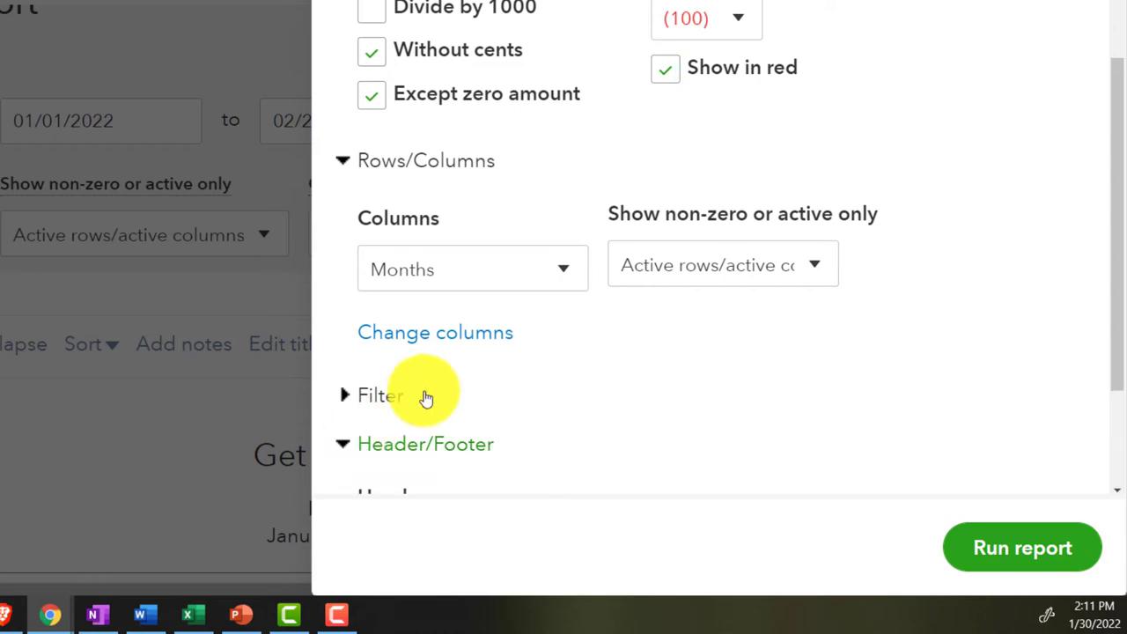
pyautogui.scroll(-3, 449, 377)
pyautogui.scroll(-1, 449, 377)
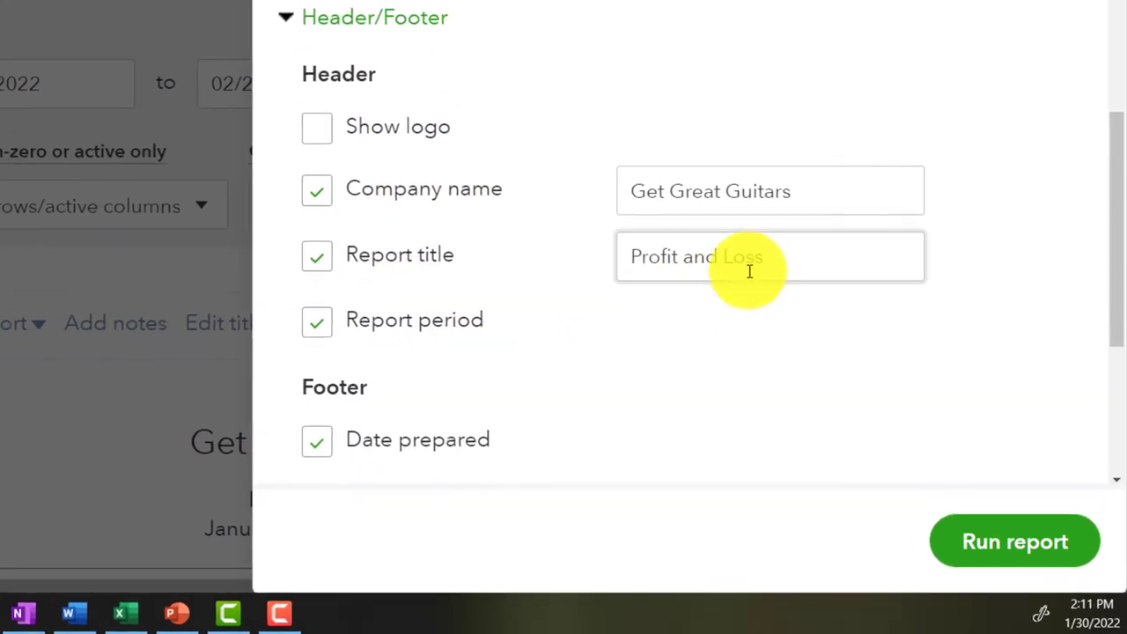
pyautogui.moveTo(787, 252); pyautogui.dragTo(621, 257)
pyautogui.press('BackSpace')
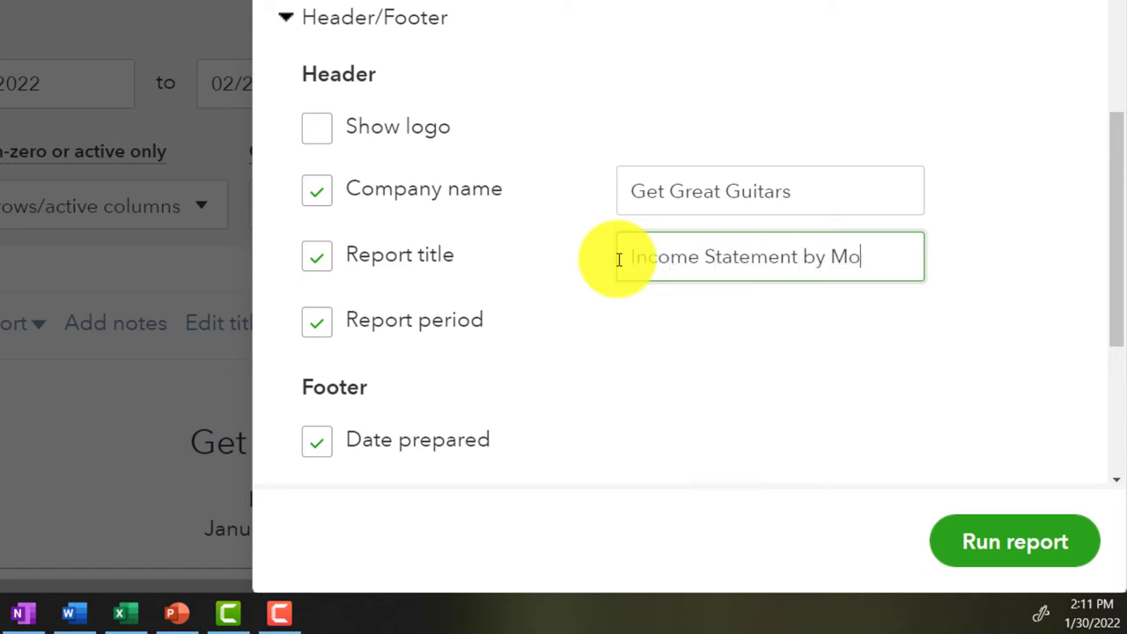
pyautogui.click(688, 375)
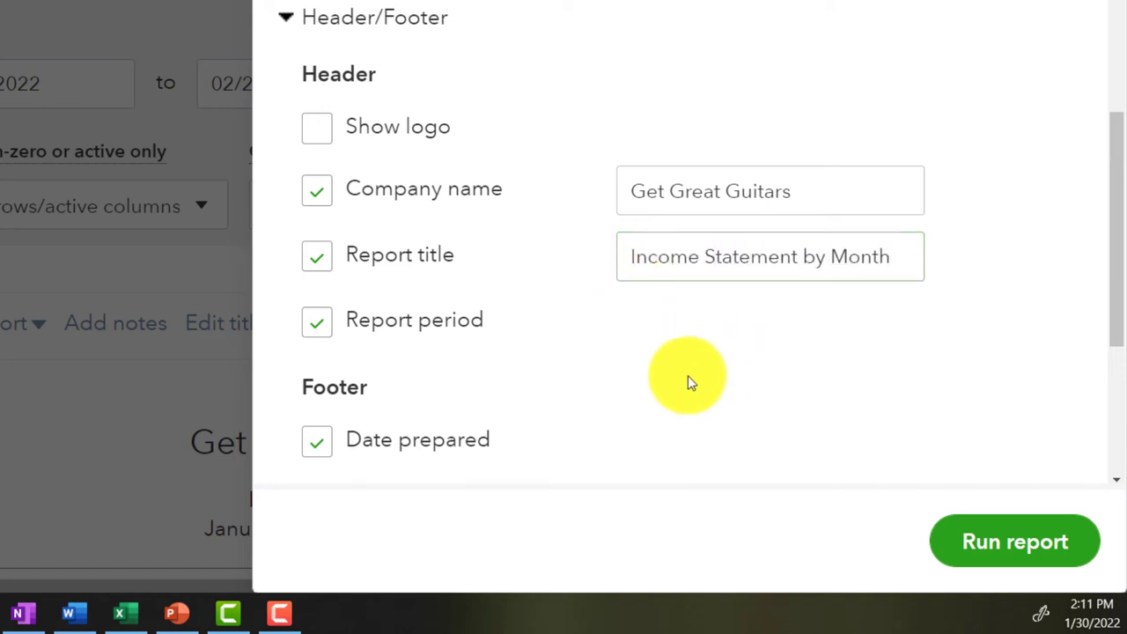
# - Remove the report period from the header and the date prepared, time prepared and report basis from the footer
pyautogui.click(318, 324)
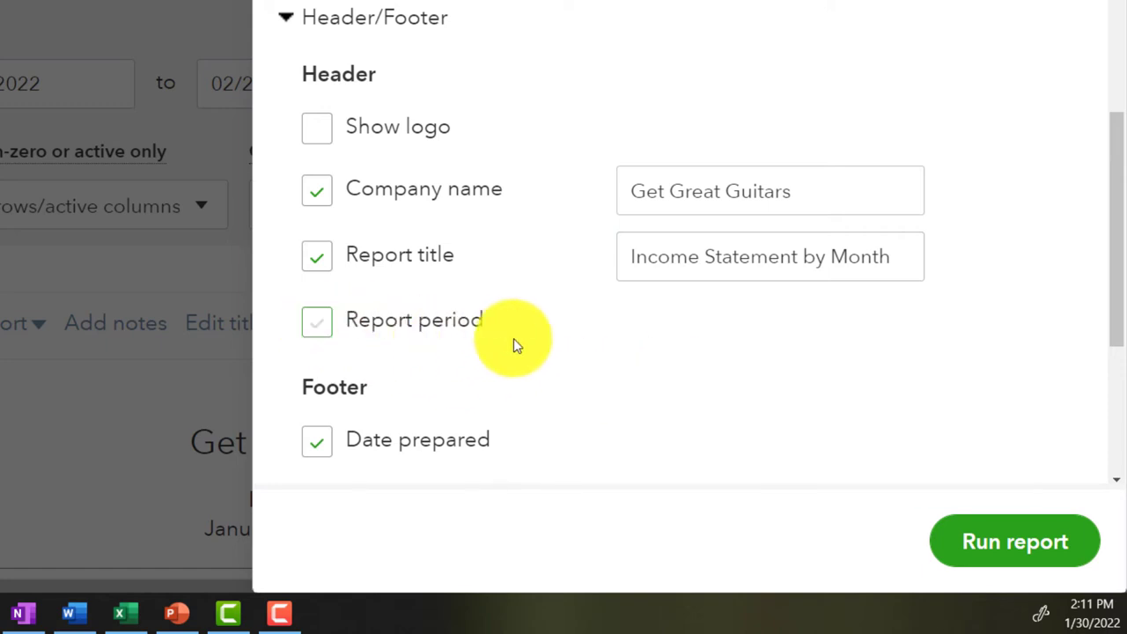
pyautogui.scroll(-2, 514, 338)
pyautogui.click(326, 236)
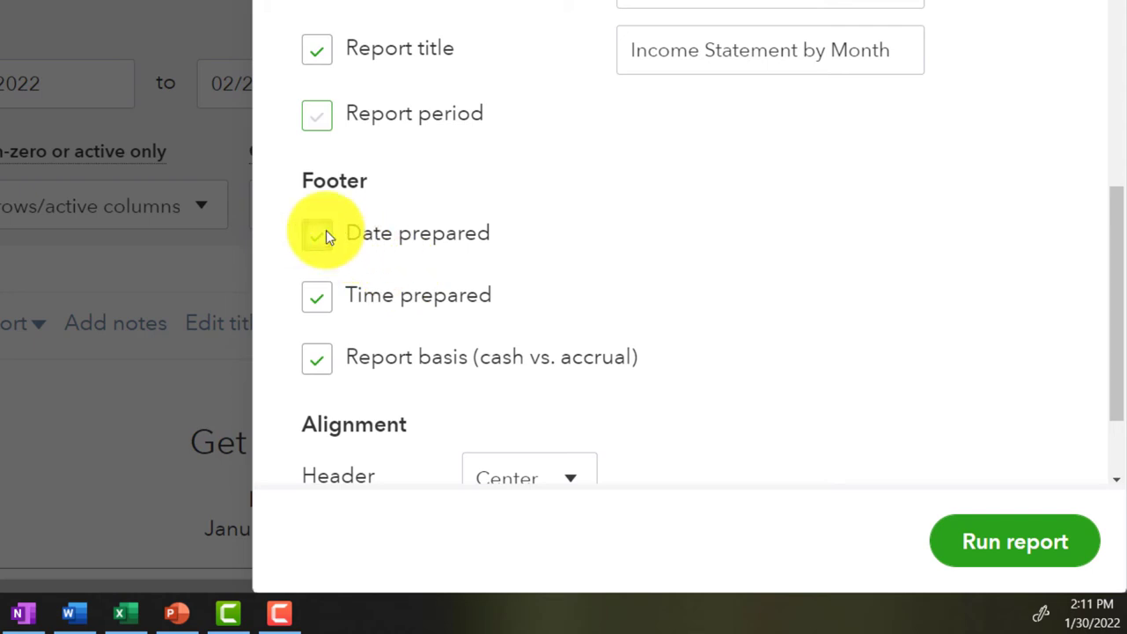
pyautogui.click(322, 304)
pyautogui.click(317, 353)
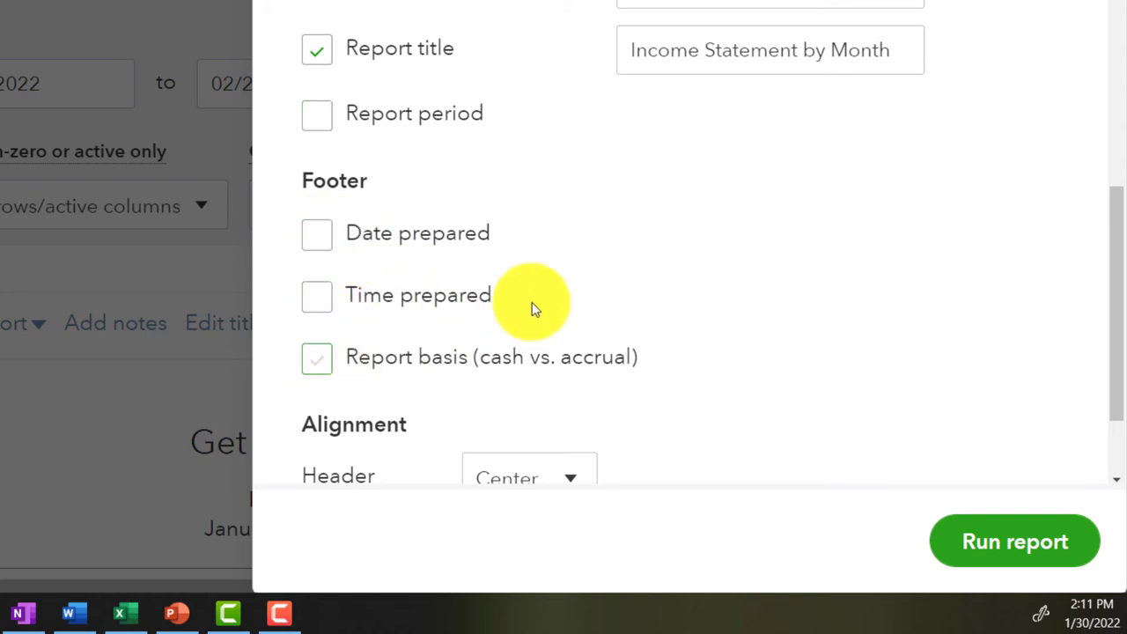
pyautogui.scroll(-2, 533, 308)
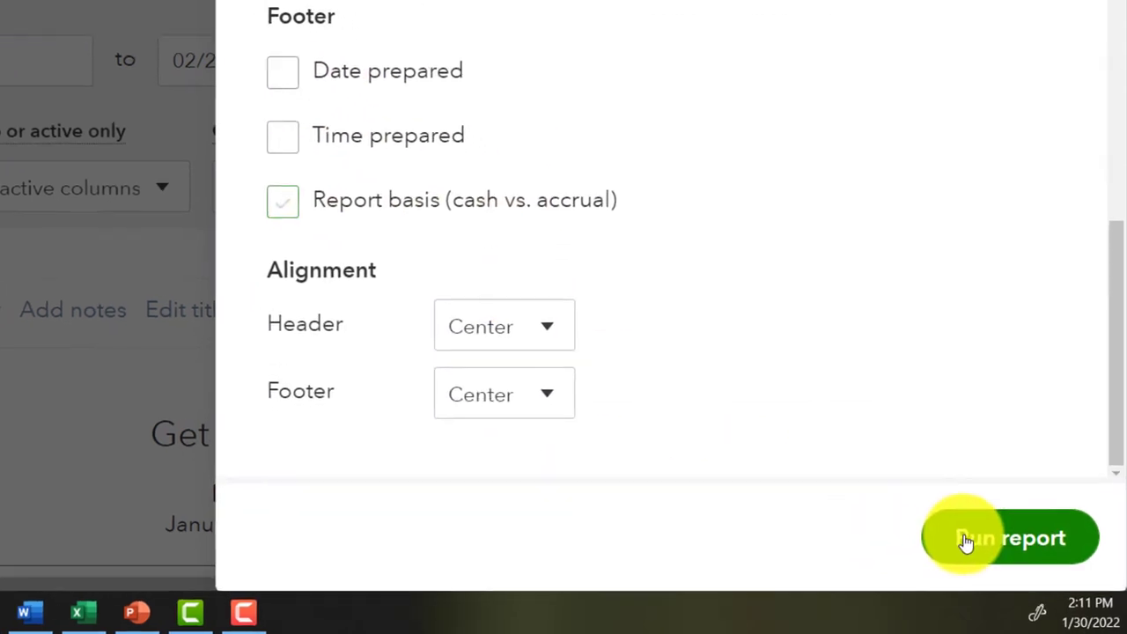
# - Run the customized report and review its title, whole-dollar amounts and negative number formatting
pyautogui.click(966, 541)
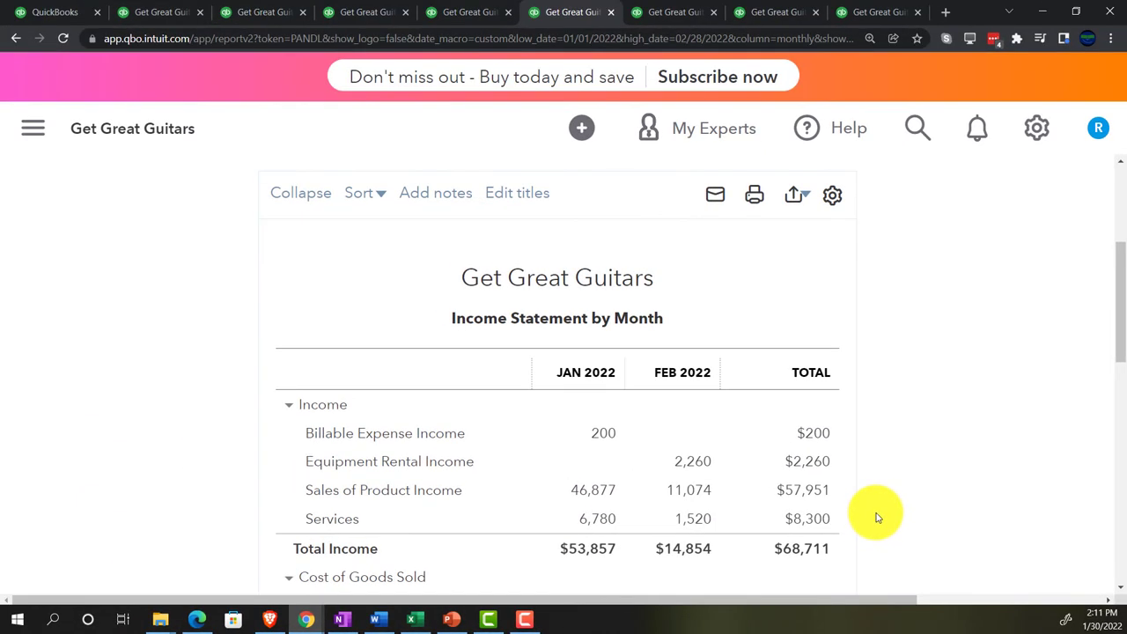
pyautogui.scroll(-5, 877, 518)
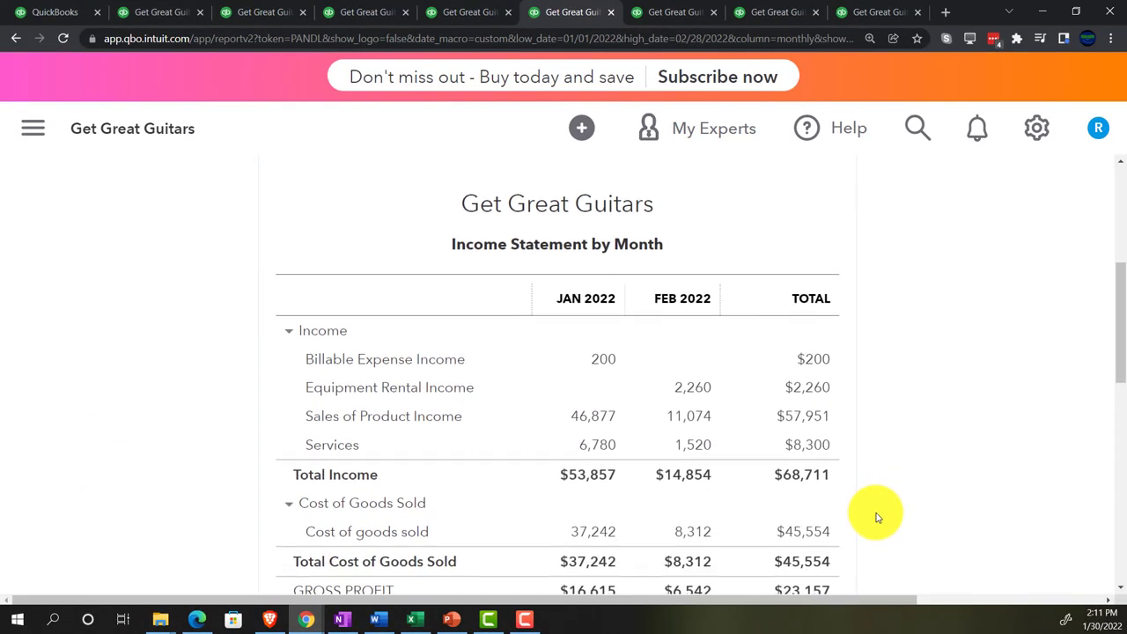
pyautogui.scroll(-4, 877, 518)
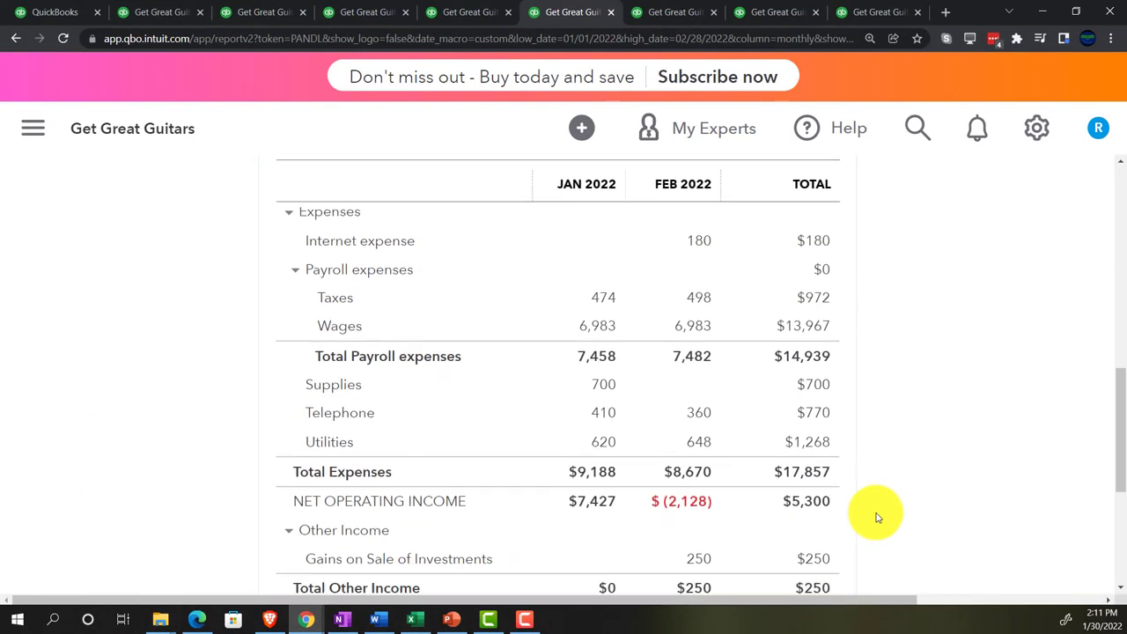
pyautogui.scroll(4, 877, 518)
pyautogui.scroll(6, 877, 518)
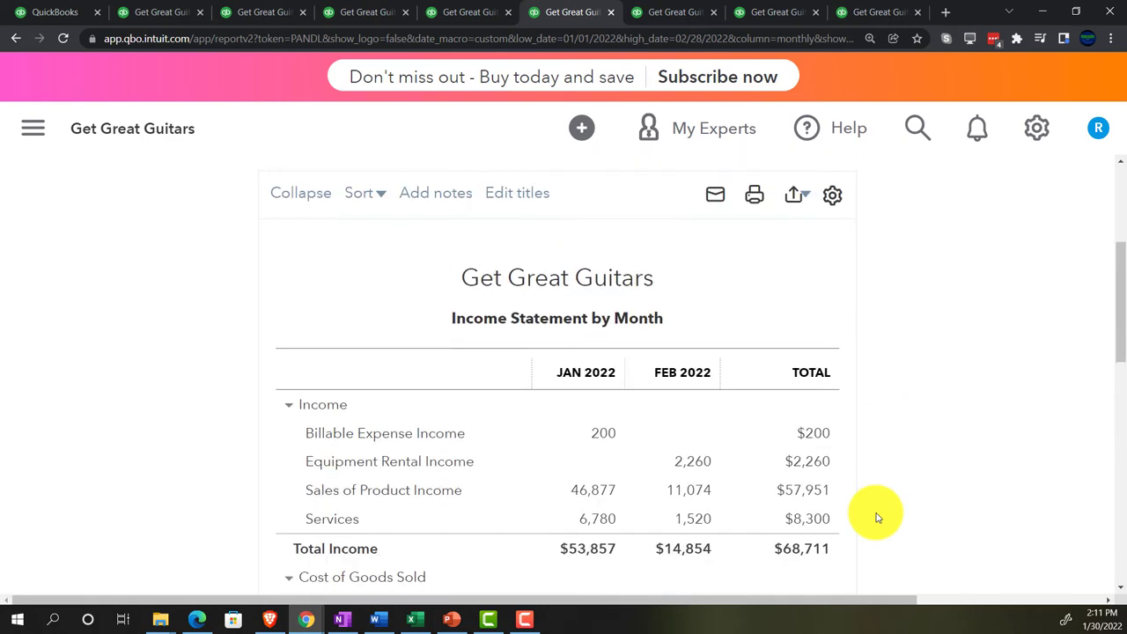
# - Save the customization as "5 Income Statement by Month" in the Month Comparison Reports group and check the saved report
pyautogui.scroll(1, 877, 518)
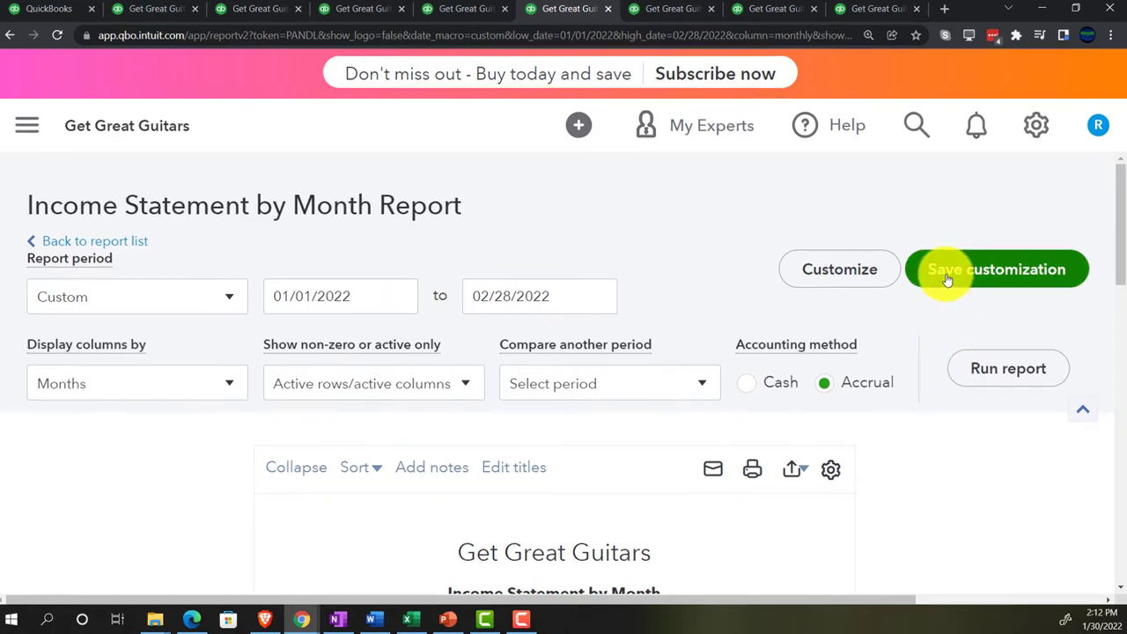
pyautogui.click(949, 280)
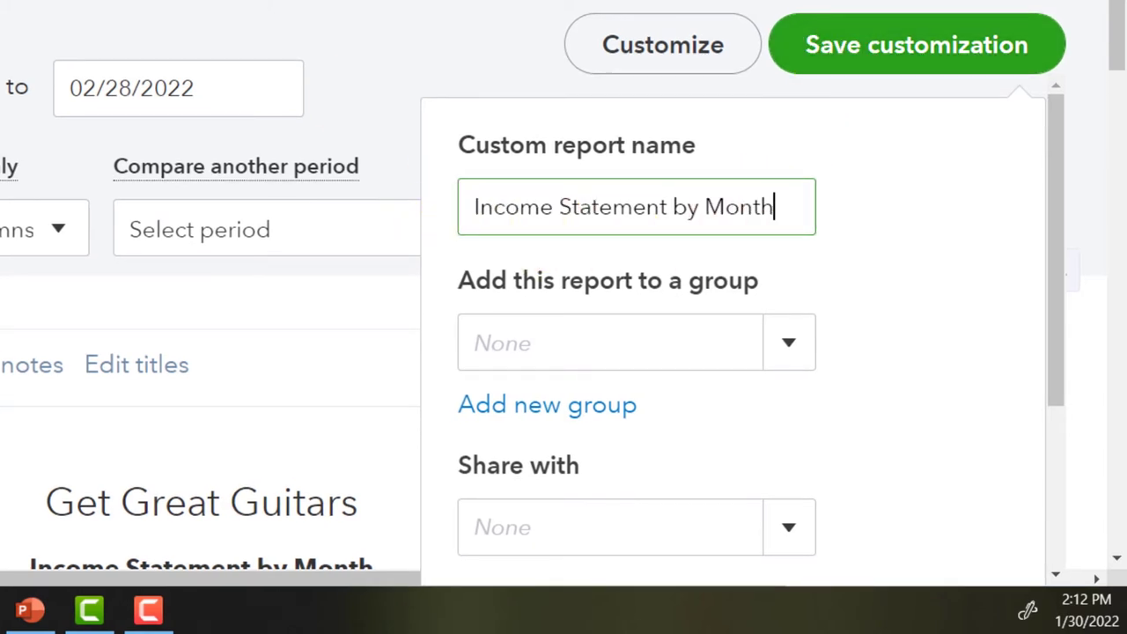
pyautogui.click(470, 207)
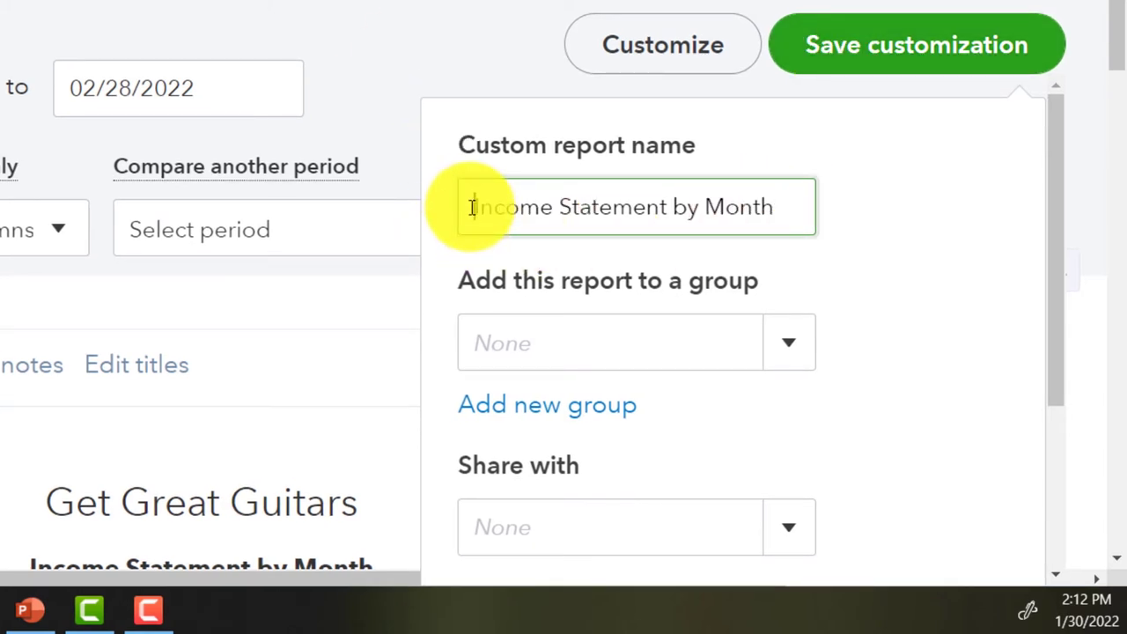
pyautogui.write('5')
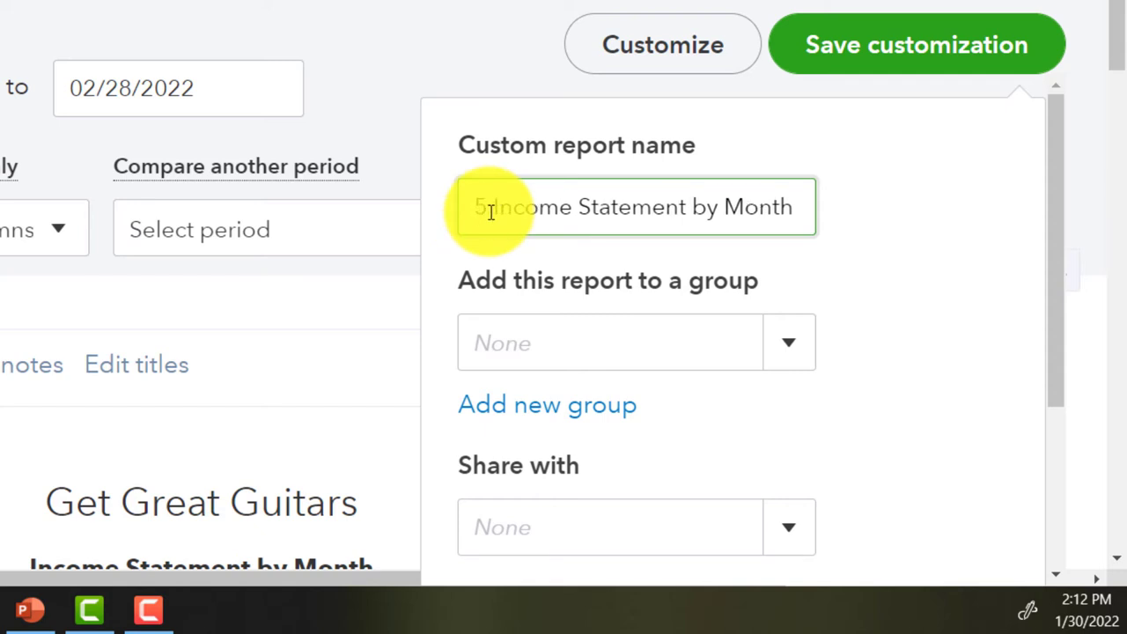
pyautogui.click(801, 327)
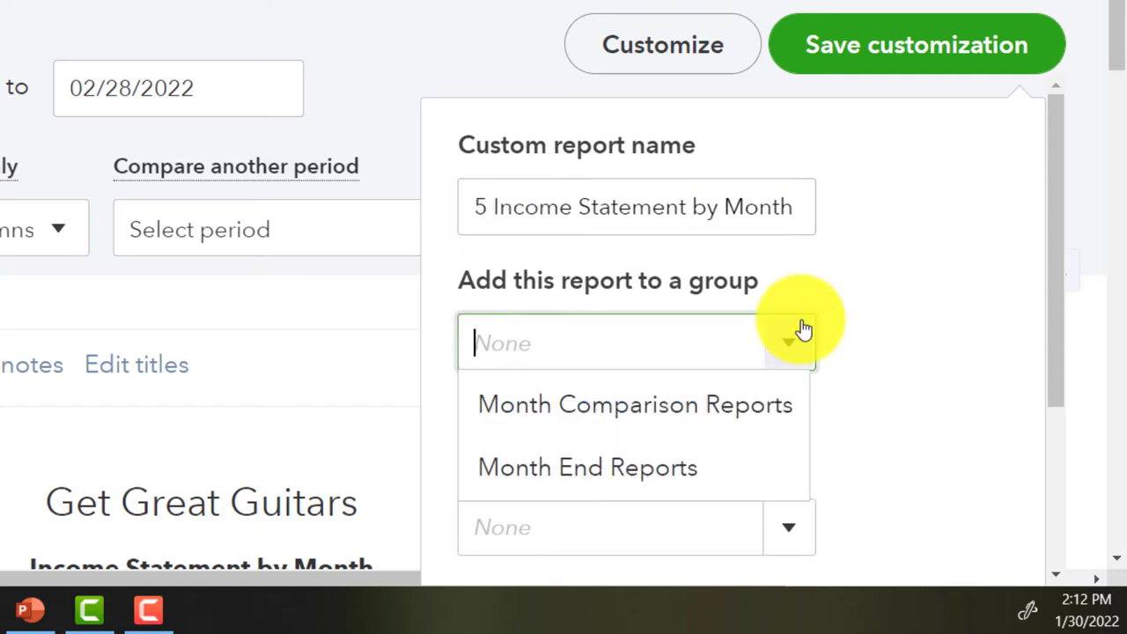
pyautogui.click(696, 407)
pyautogui.scroll(-3, 863, 357)
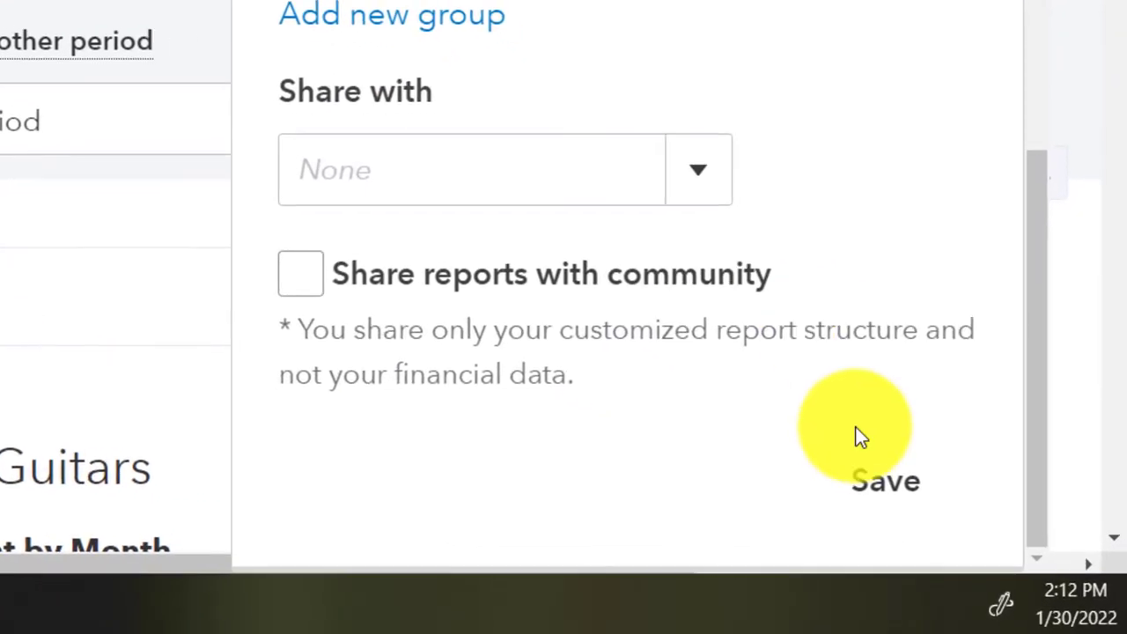
pyautogui.click(864, 487)
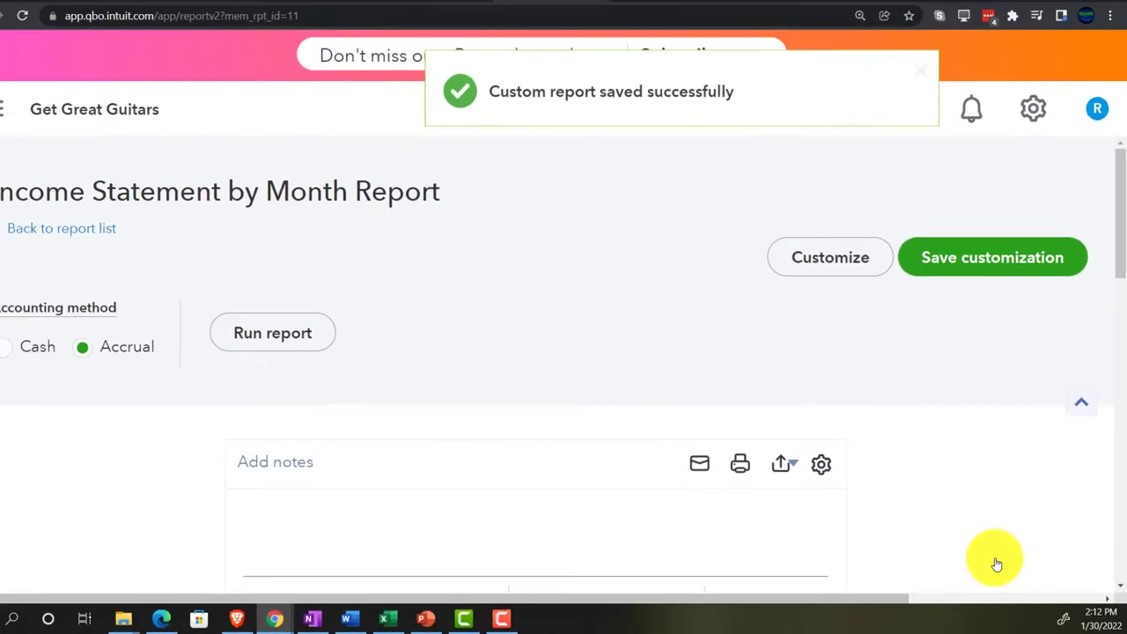
pyautogui.scroll(-3, 962, 534)
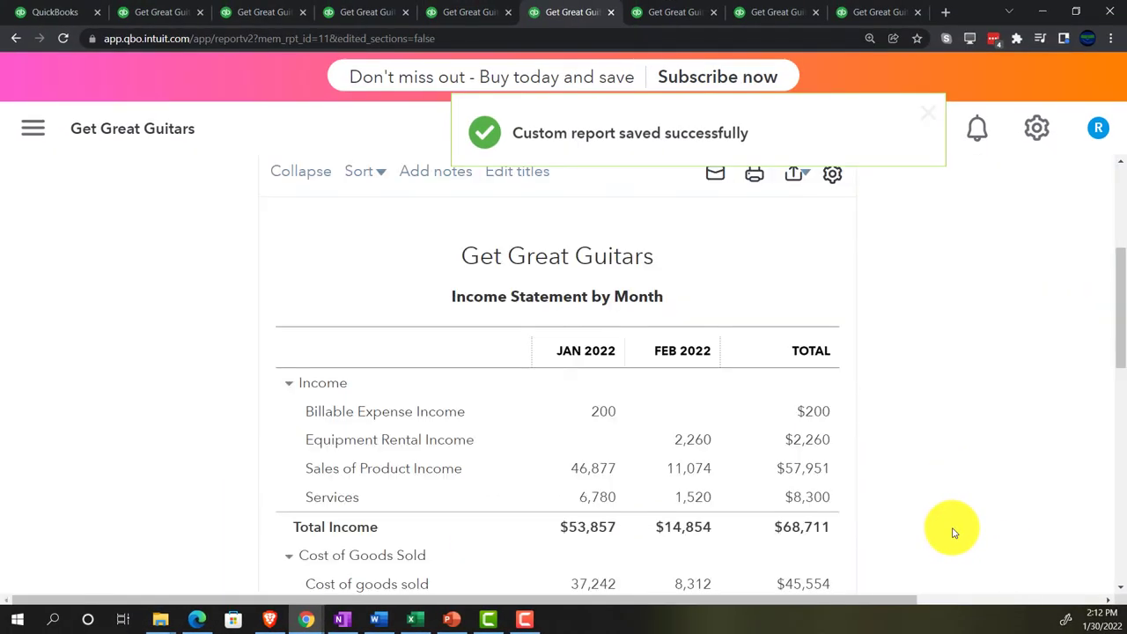
pyautogui.scroll(3, 953, 528)
# - Switch to the next open Profit and Loss report, collapse the navigation menu and bring its report settings into view
pyautogui.click(667, 12)
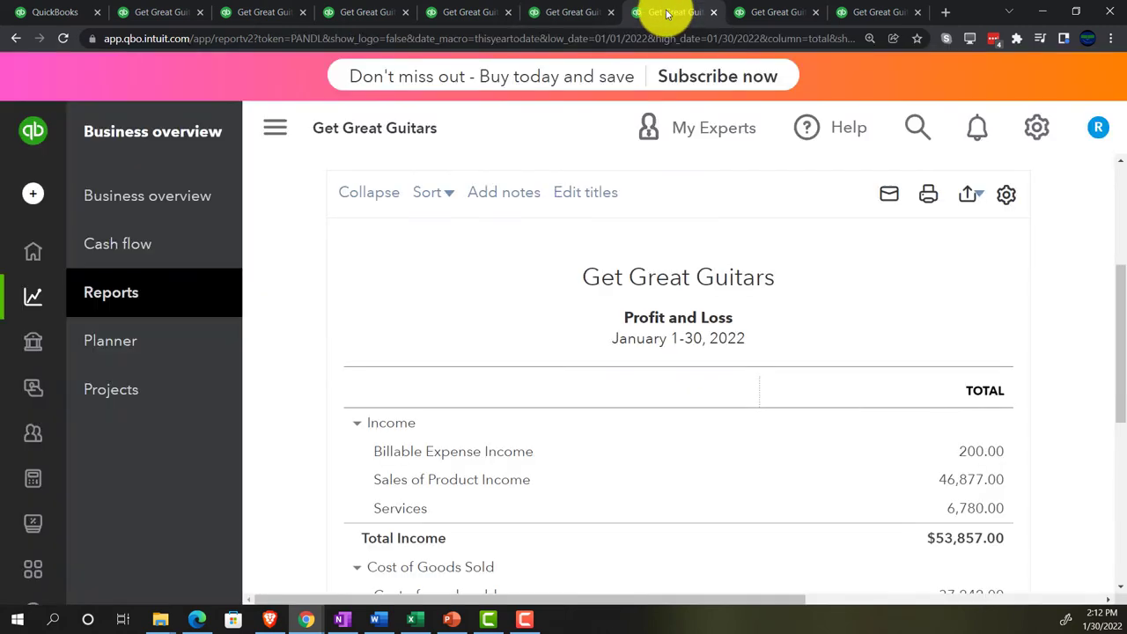
pyautogui.click(275, 132)
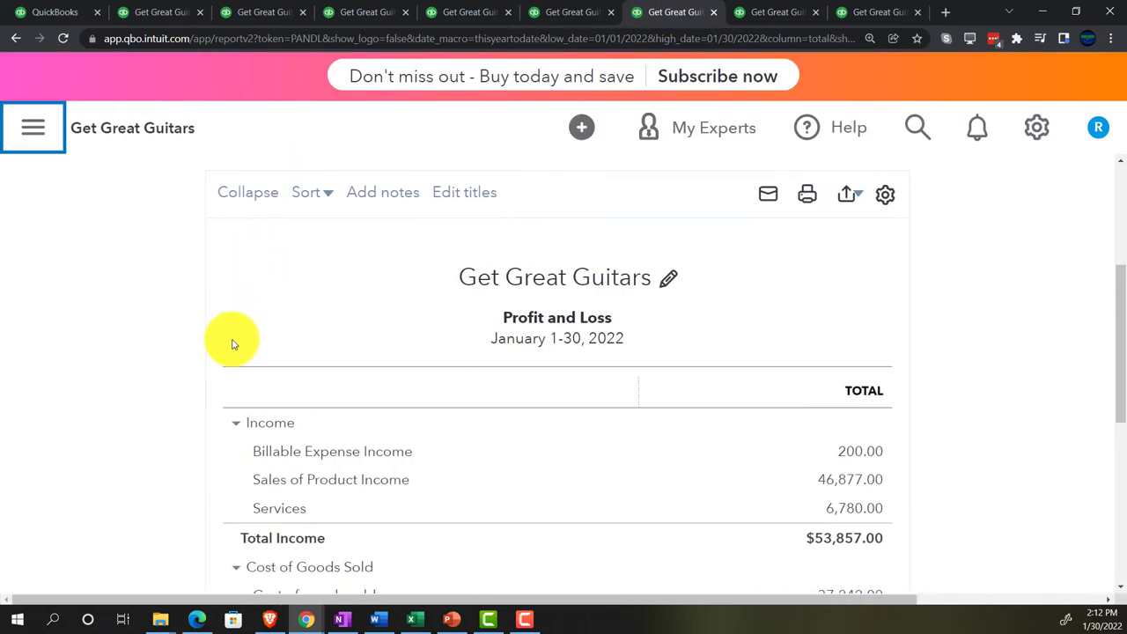
pyautogui.scroll(3, 173, 330)
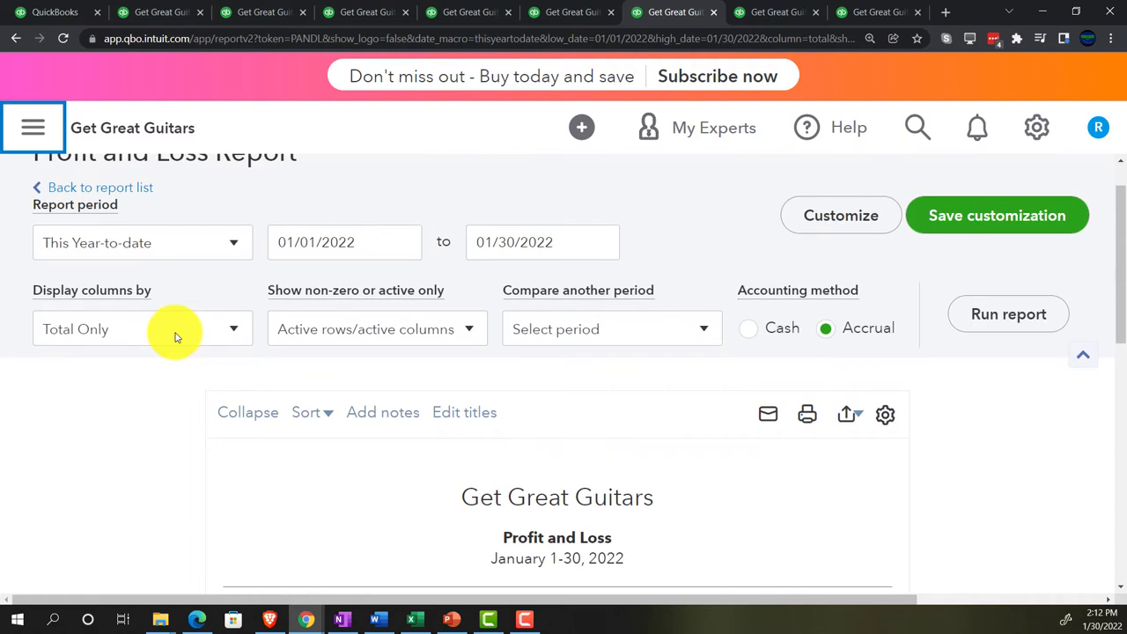
# - Go back to the saved Income Statement by Month report and check its column layout
pyautogui.click(584, 14)
pyautogui.scroll(-1, 476, 431)
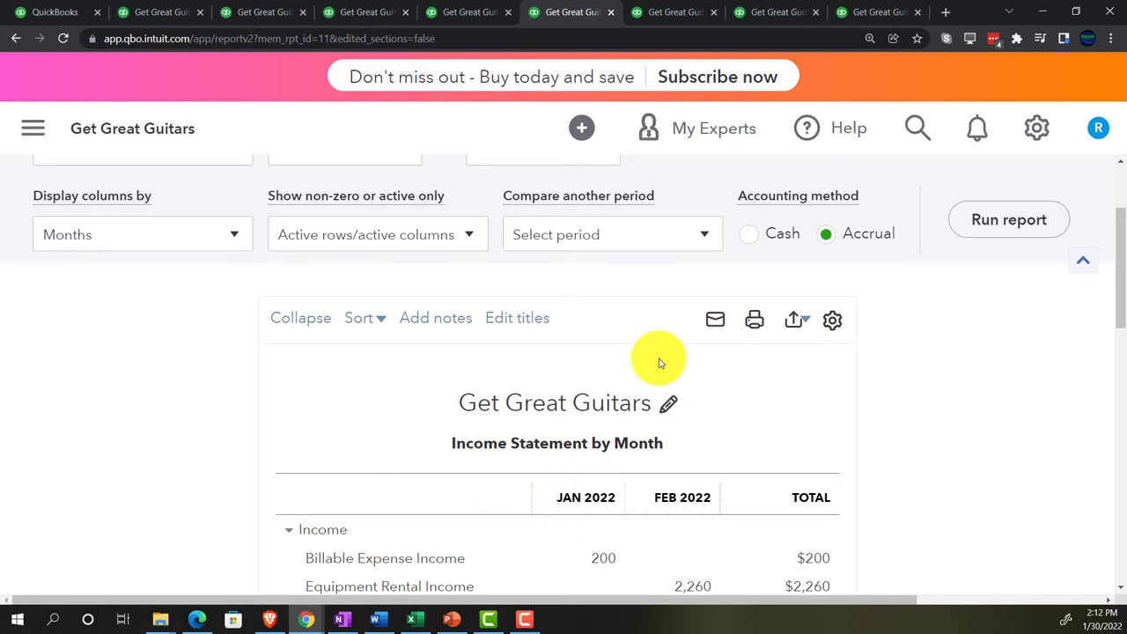
# - Switch to the next open Profit and Loss report and set its report period to 02/01/2022 through 02/28/2022
pyautogui.click(669, 12)
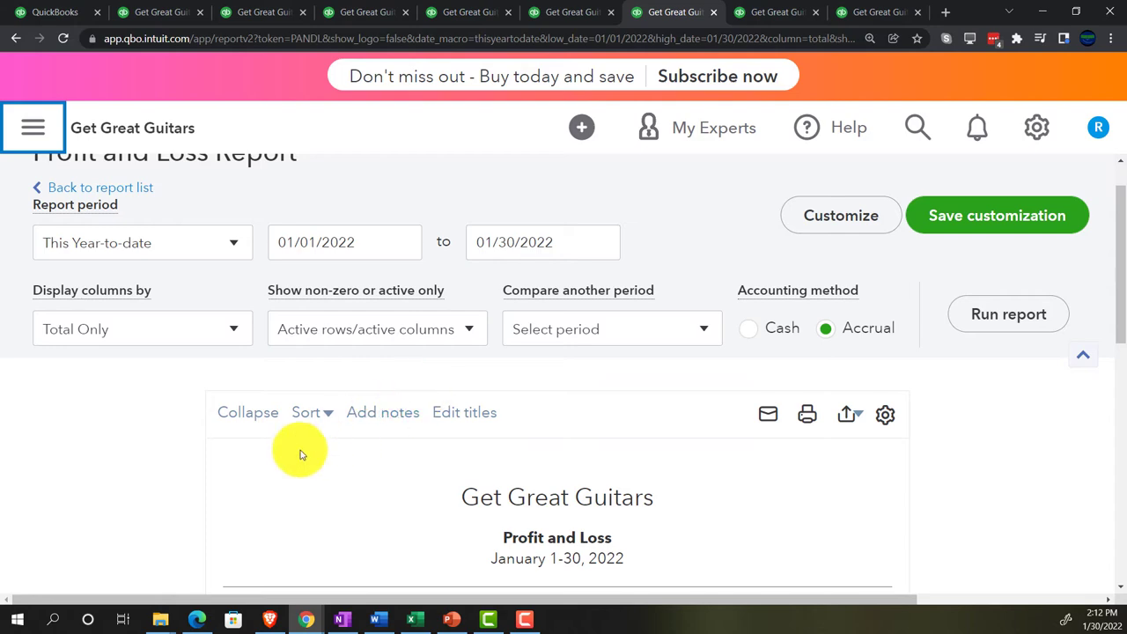
pyautogui.scroll(-3, 214, 475)
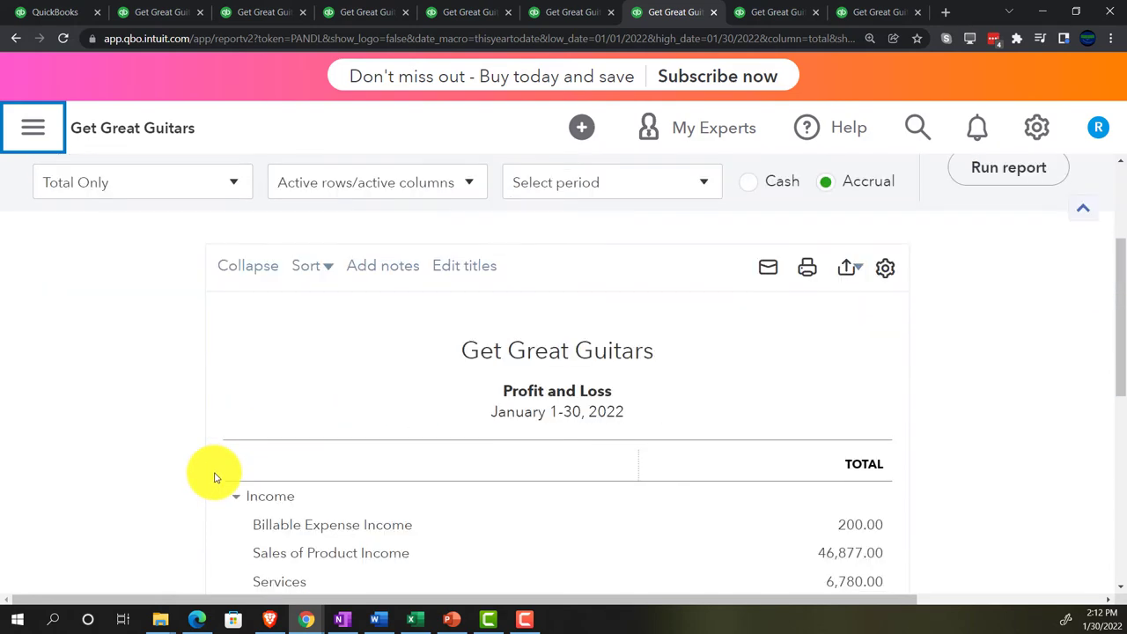
pyautogui.scroll(4, 225, 467)
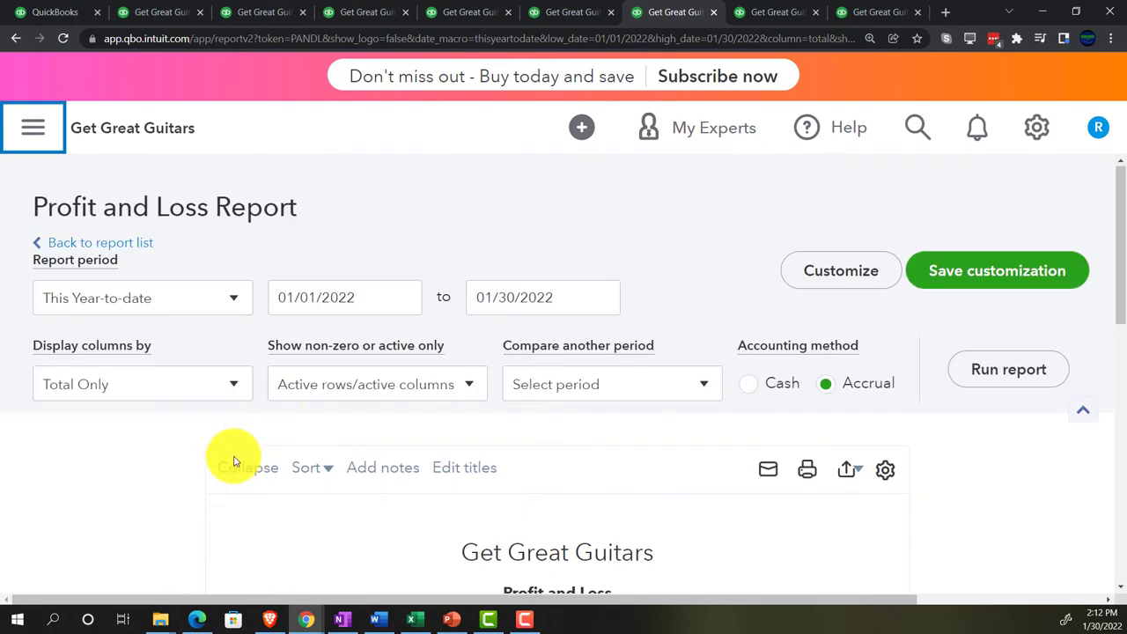
pyautogui.click(367, 297)
pyautogui.write('0')
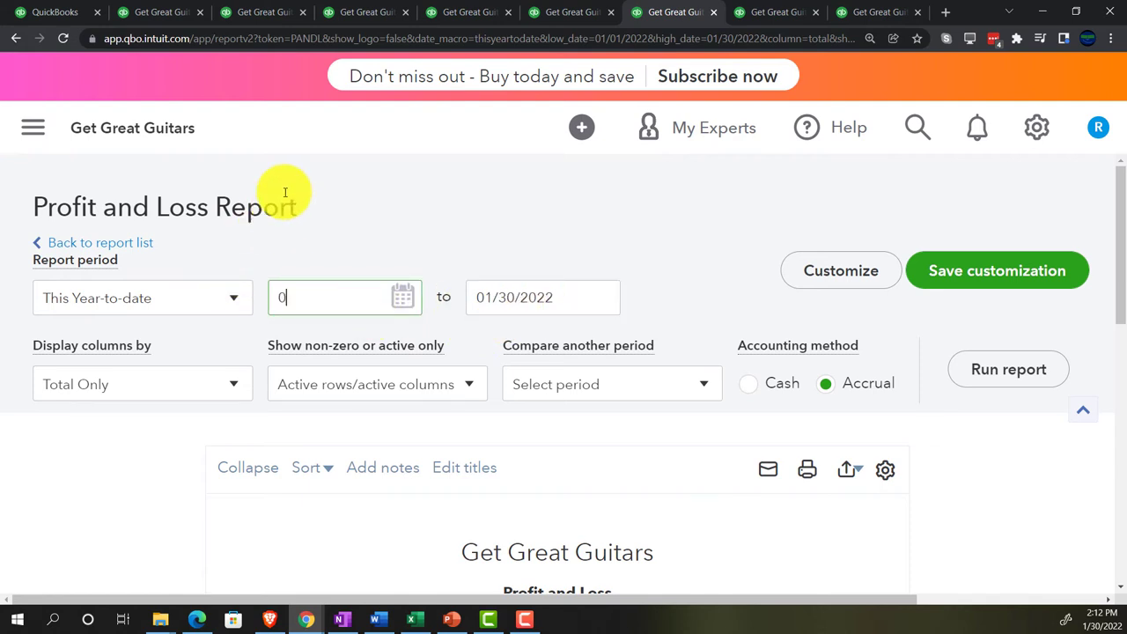
pyautogui.write('2/01/202')
pyautogui.press('Tab')
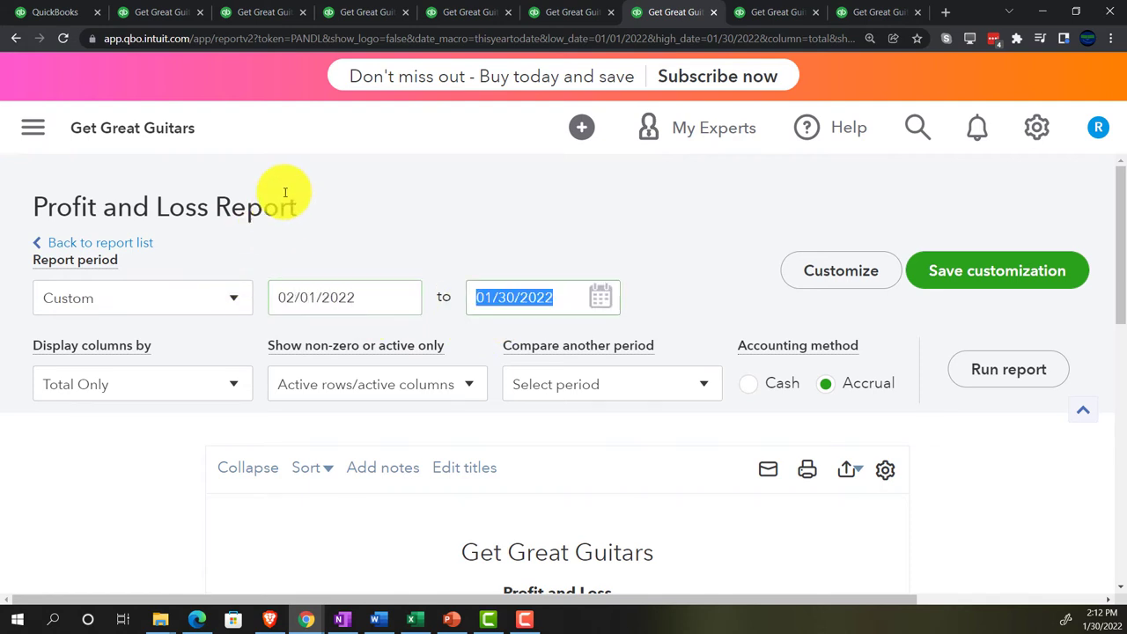
pyautogui.write('0')
pyautogui.write('2/28/202')
pyautogui.press('Tab')
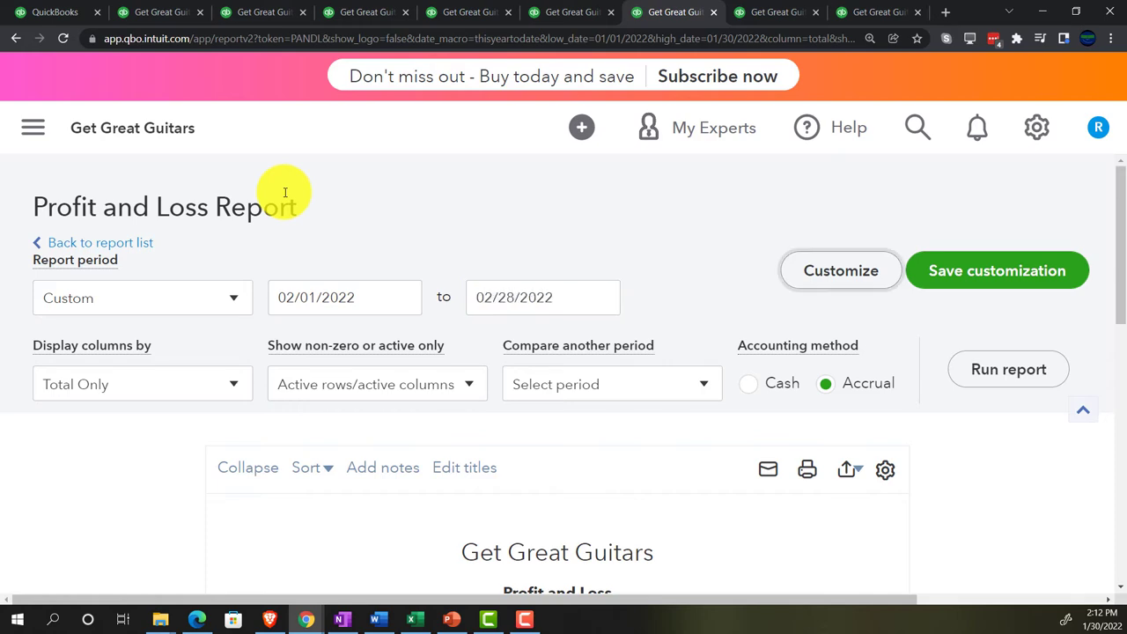
# - Compare the report with the previous period, custom 01/01/2022 to 01/31/2022, including both $ change and % change
pyautogui.click(706, 385)
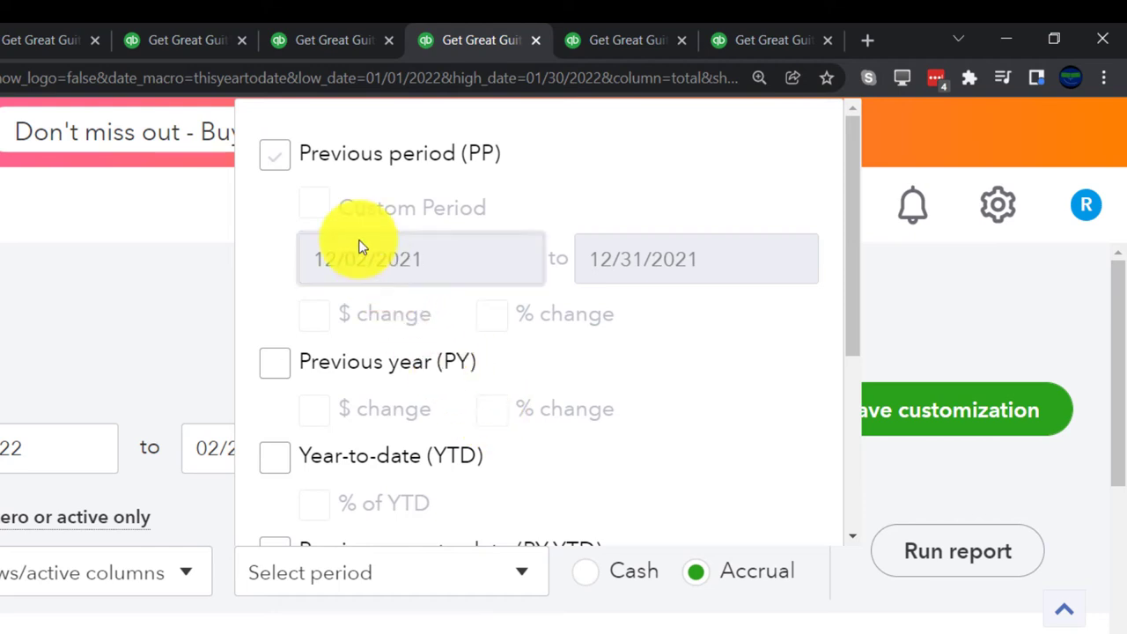
pyautogui.click(284, 167)
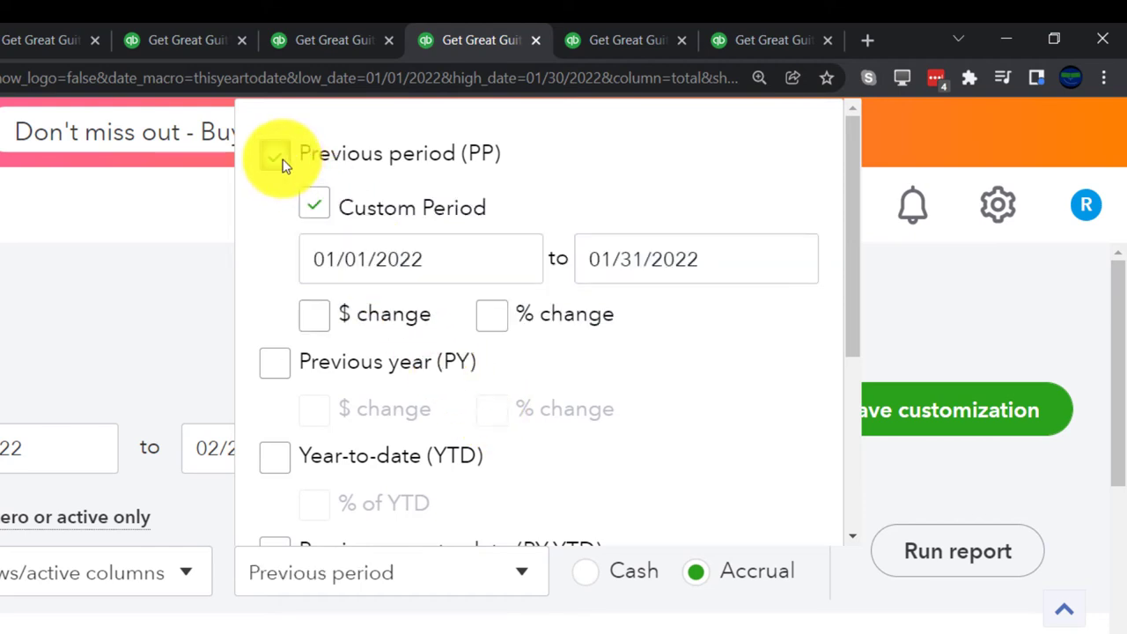
pyautogui.click(315, 316)
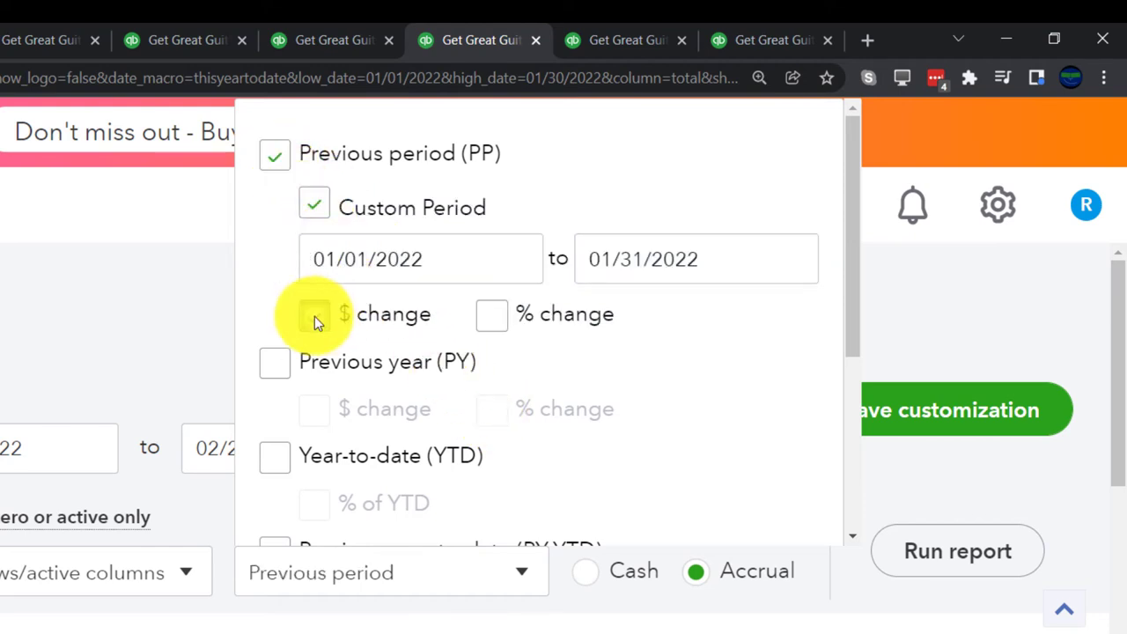
pyautogui.click(490, 321)
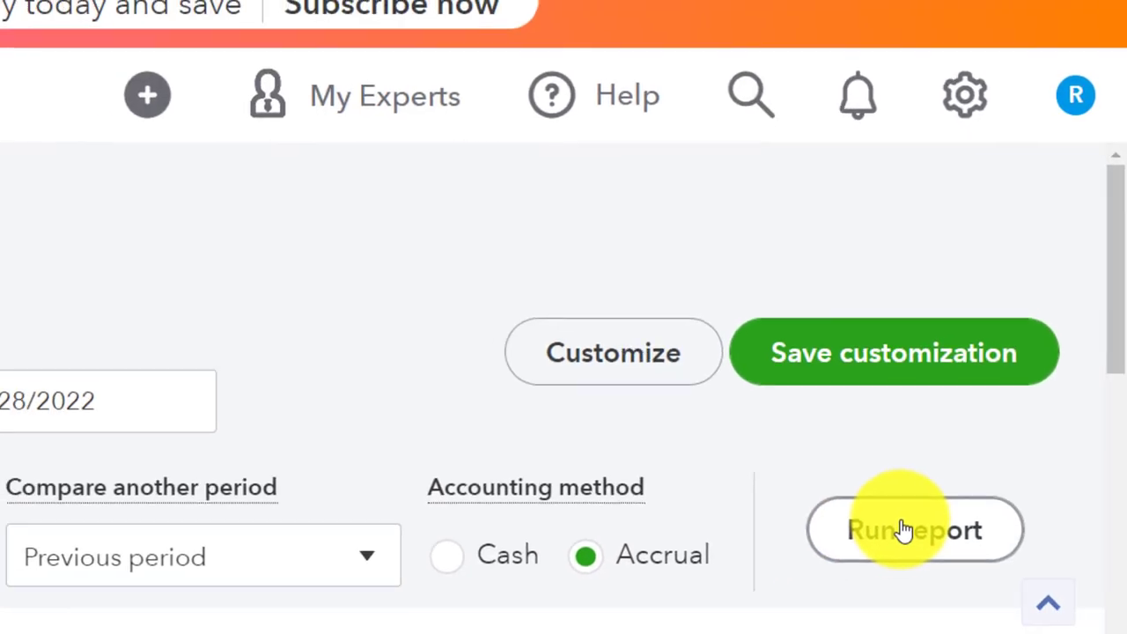
# - Run the comparison report and review the February, January and change columns down to net income
pyautogui.click(904, 530)
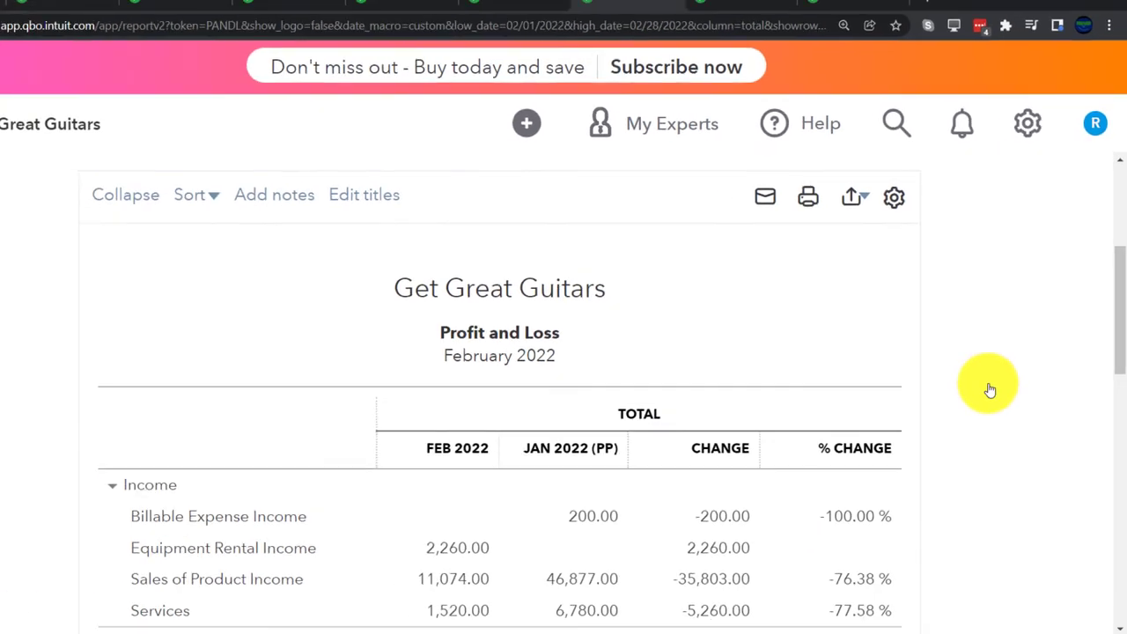
pyautogui.scroll(-10, 1002, 370)
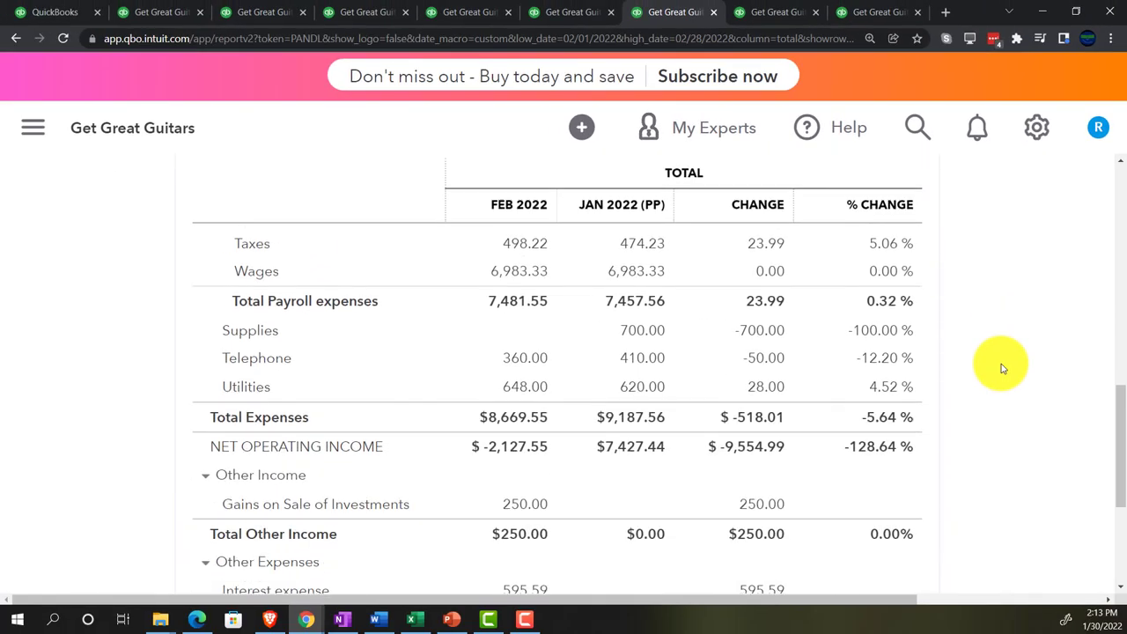
pyautogui.scroll(-4, 1002, 368)
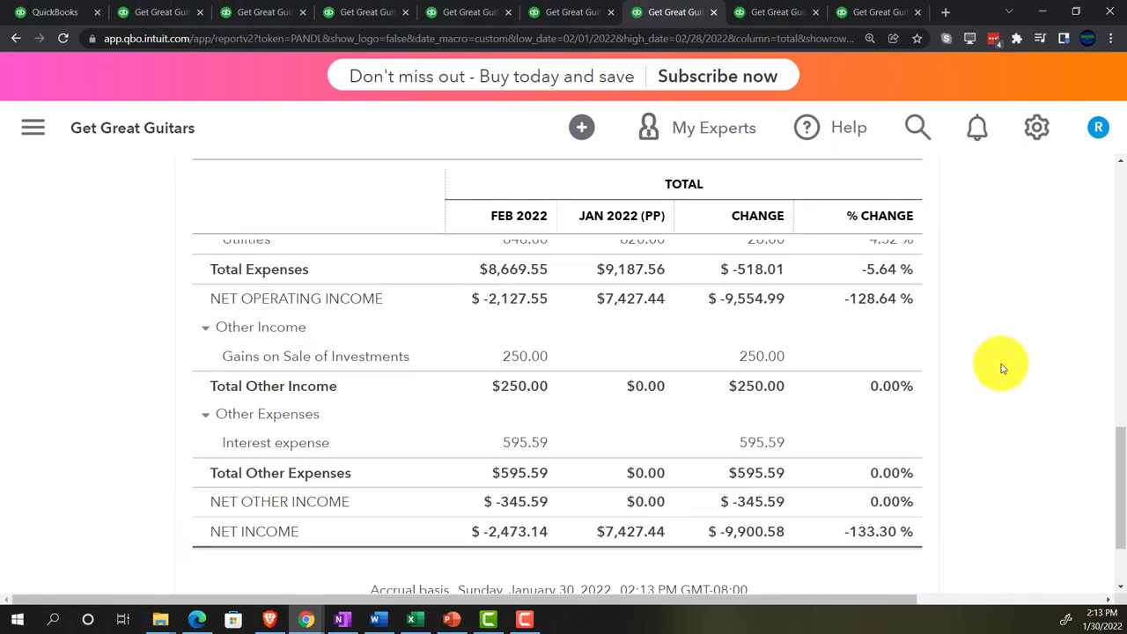
pyautogui.scroll(3, 1002, 369)
pyautogui.scroll(7, 1002, 370)
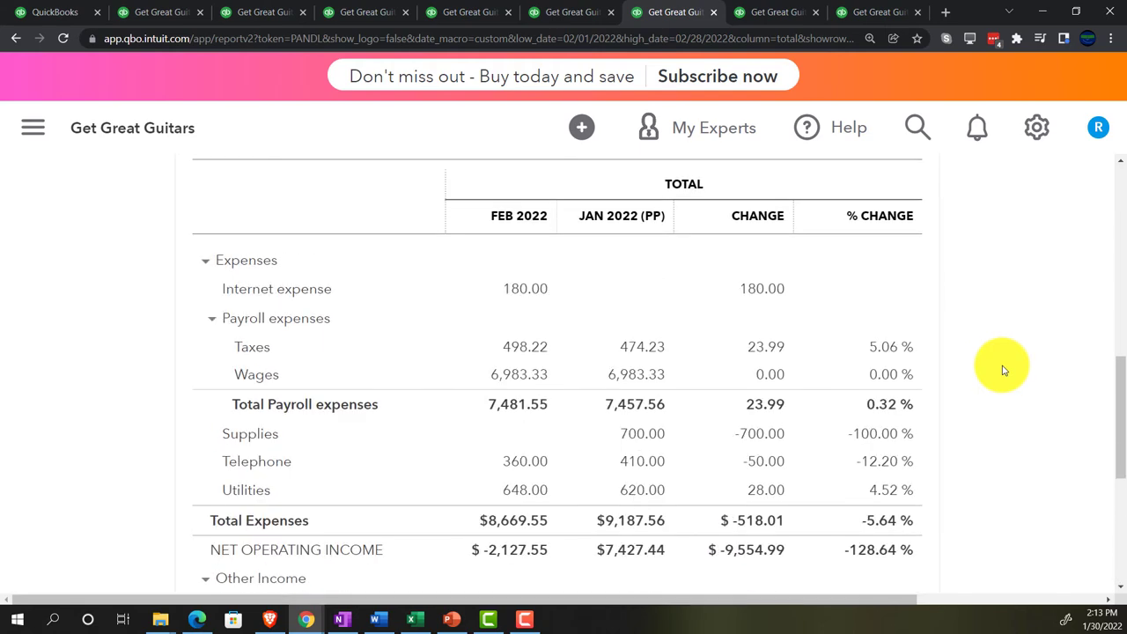
pyautogui.scroll(1, 1001, 370)
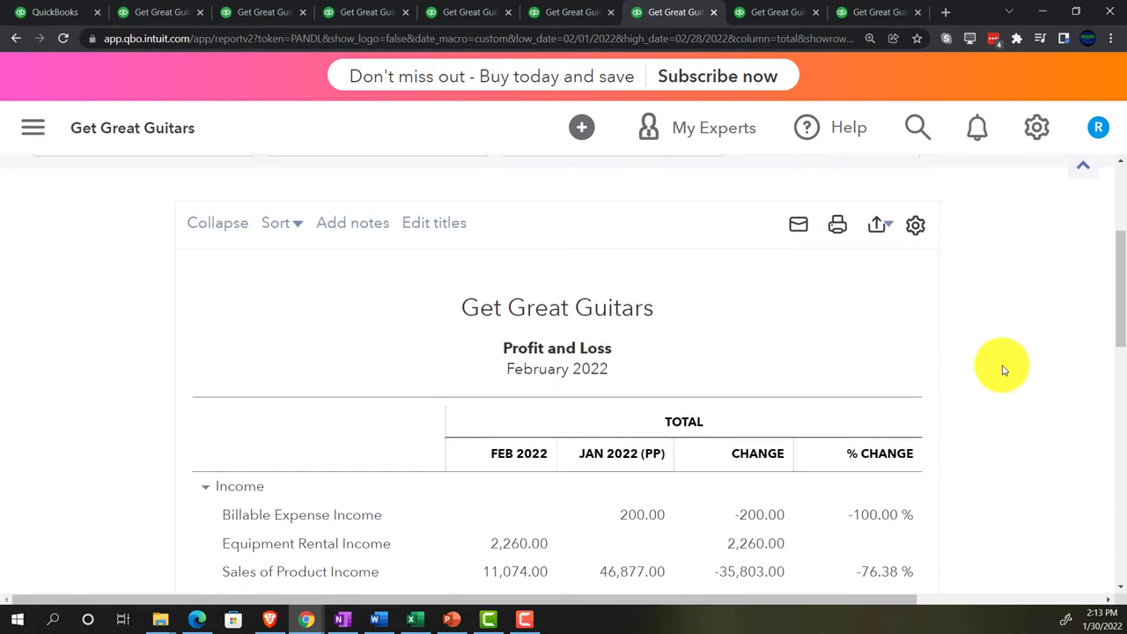
pyautogui.scroll(3, 1001, 370)
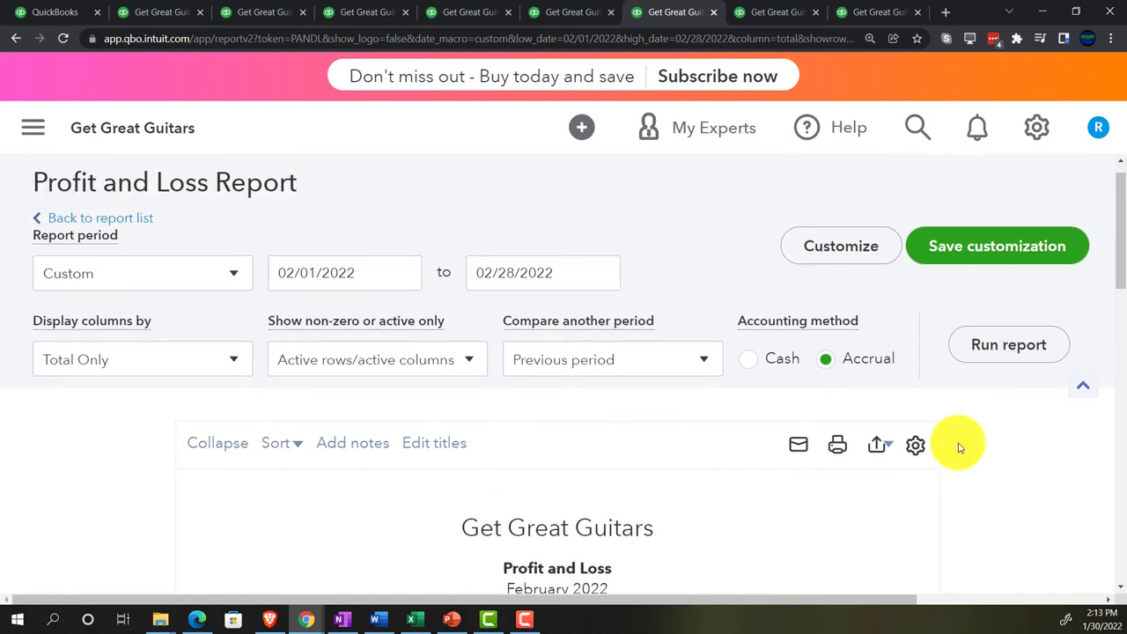
# - Customize the number format to omit cents and show negative numbers as (100) in red
pyautogui.click(838, 264)
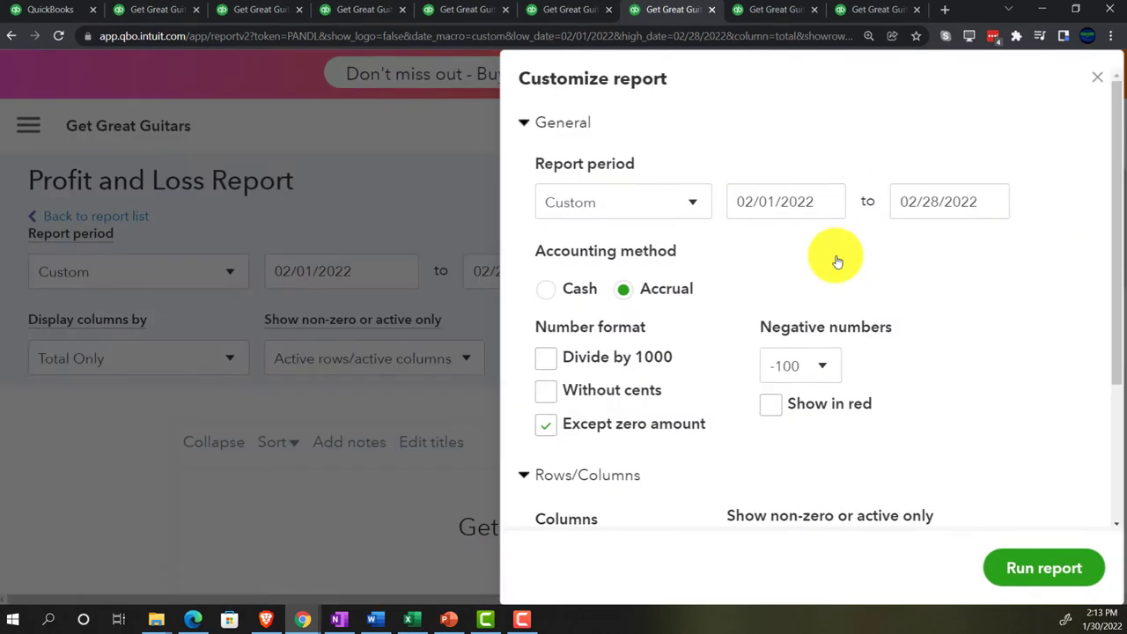
pyautogui.click(426, 344)
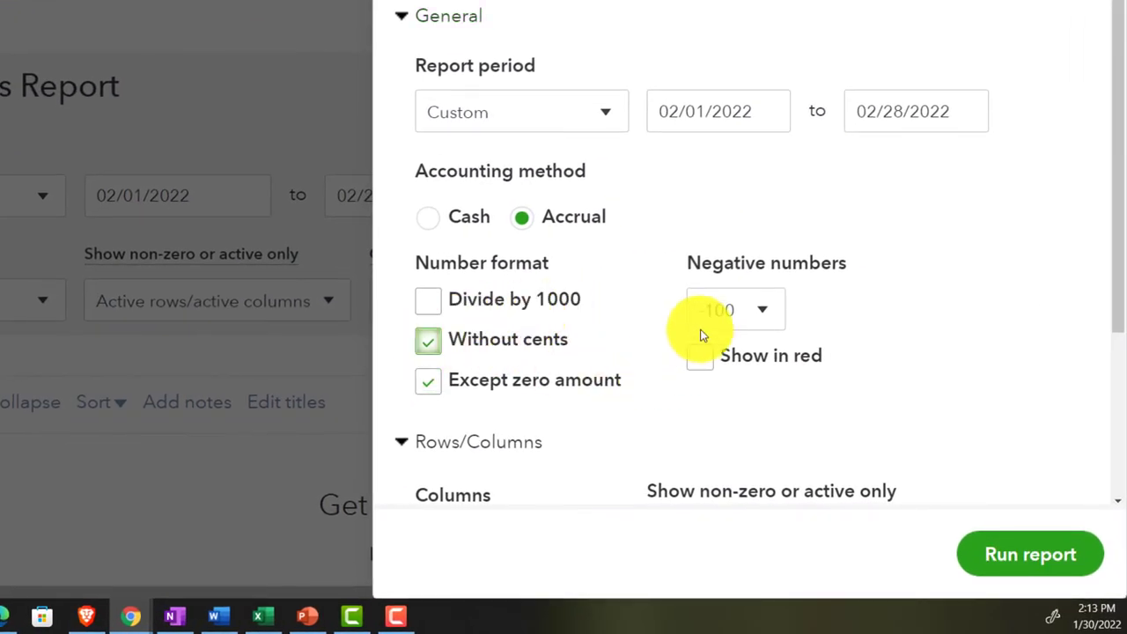
pyautogui.click(751, 310)
pyautogui.click(735, 398)
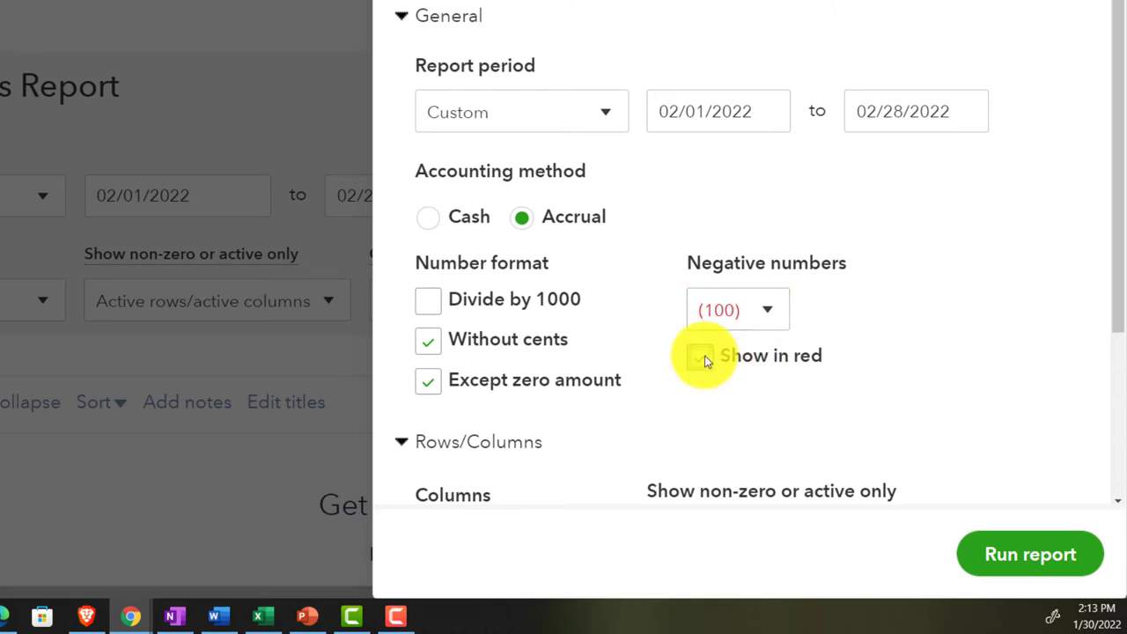
pyautogui.click(702, 357)
# - Change the report title in the header settings to "Comparative Income Statement"
pyautogui.scroll(-3, 712, 380)
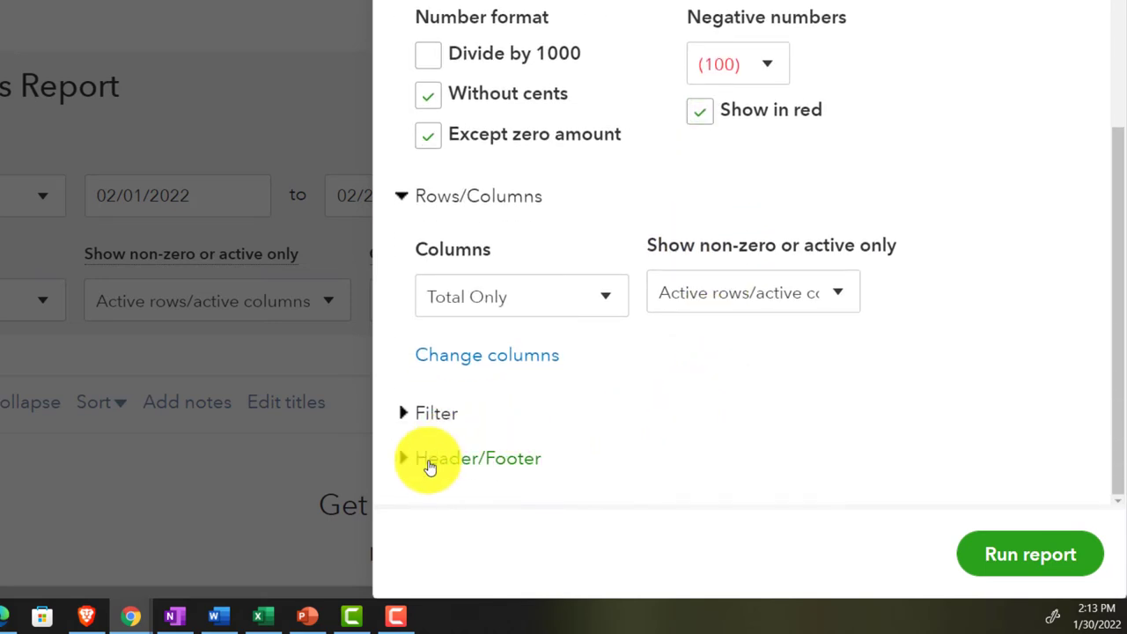
pyautogui.click(430, 460)
pyautogui.scroll(-4, 538, 402)
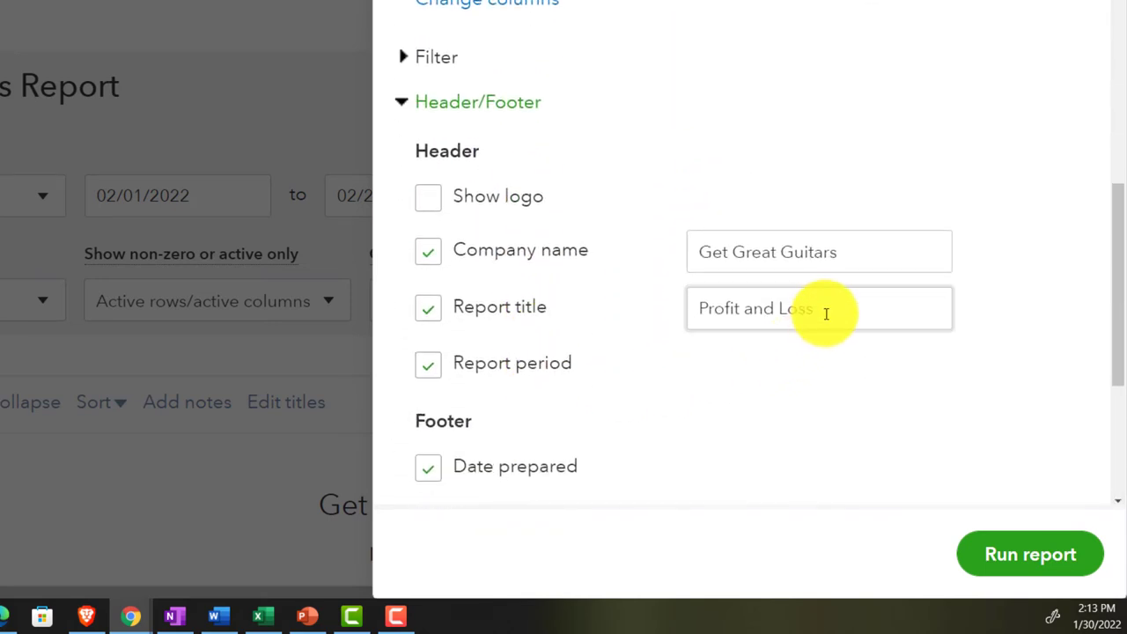
pyautogui.moveTo(827, 314); pyautogui.dragTo(593, 312)
pyautogui.write('Compara')
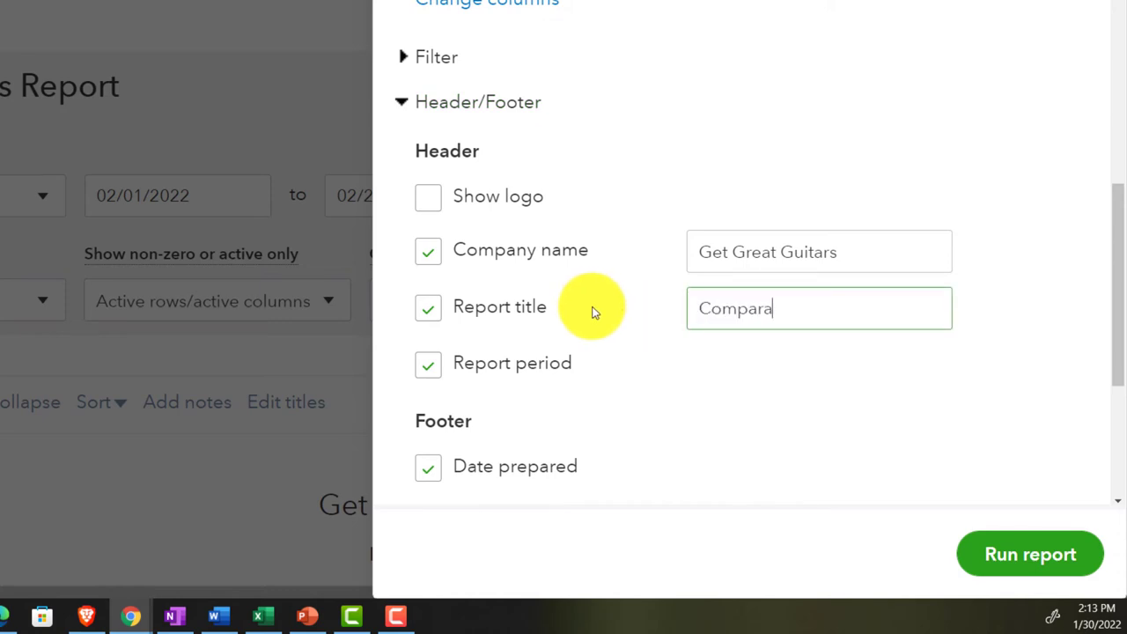
pyautogui.write('tive Income Sta')
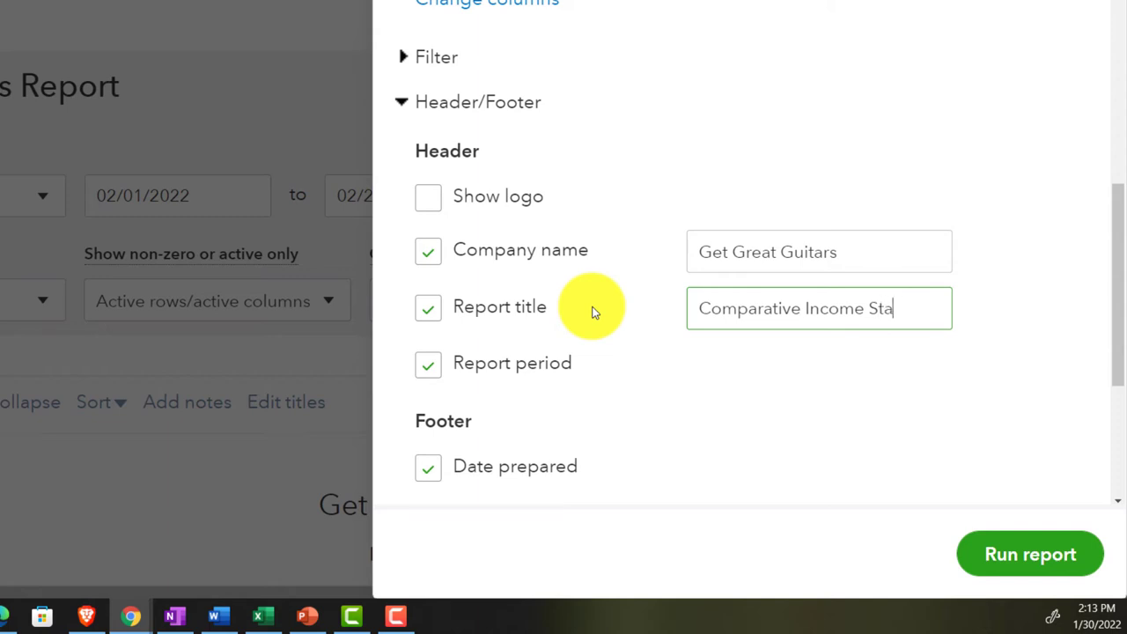
pyautogui.write('tmeent')
pyautogui.press('BackSpace')
pyautogui.press('BackSpace')
pyautogui.press('BackSpace')
pyautogui.write('nt')
pyautogui.press('BackSpace')
pyautogui.write('ment')
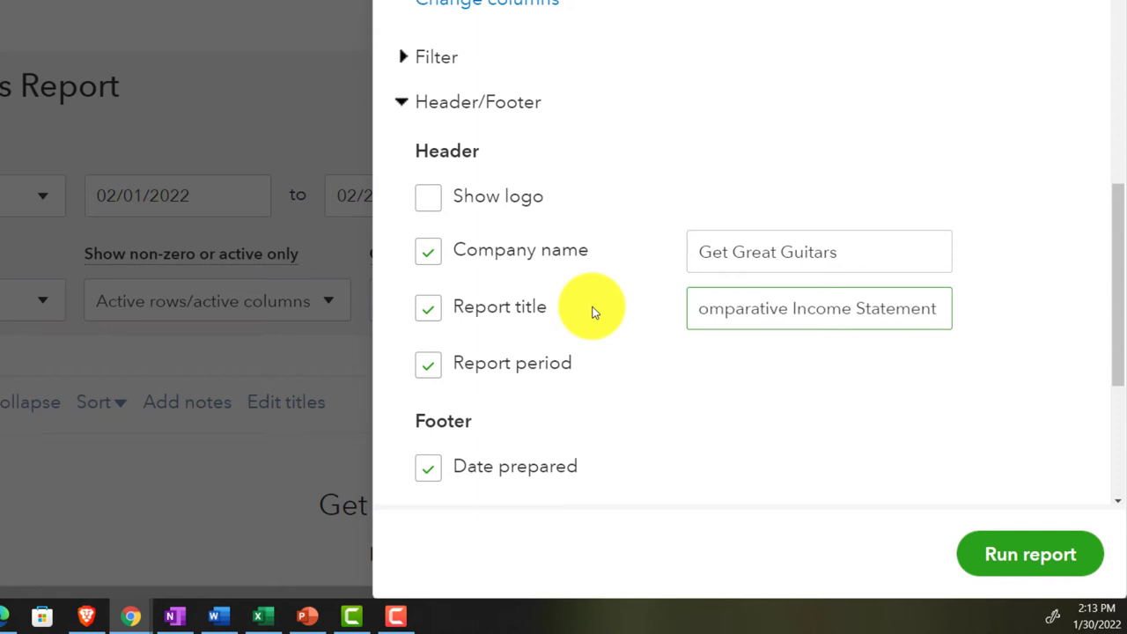
pyautogui.click(664, 378)
# - Remove the date prepared, time prepared and report basis from the report footer
pyautogui.scroll(-2, 665, 378)
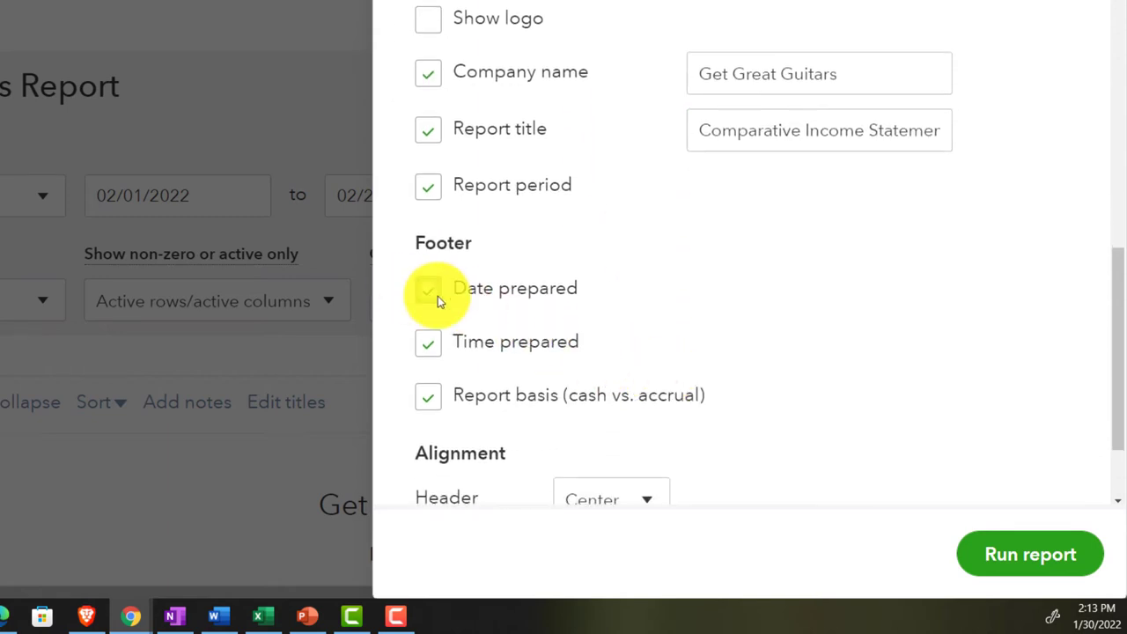
pyautogui.click(428, 345)
pyautogui.click(430, 394)
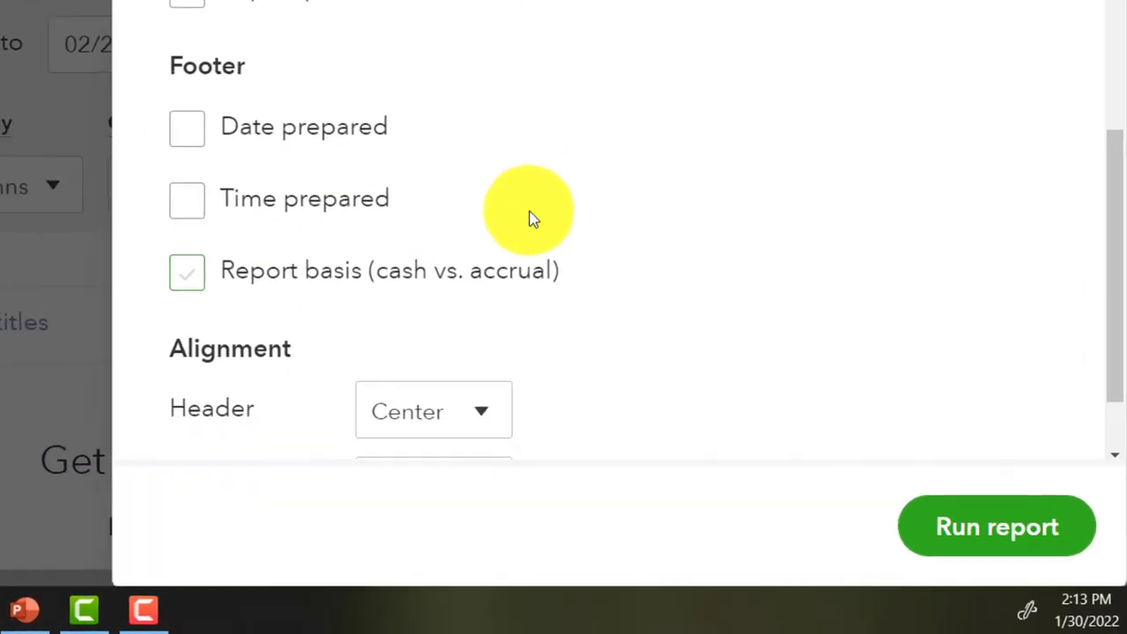
# - Run the customized report and review its title, whole-dollar amounts and red negative numbers
pyautogui.click(949, 539)
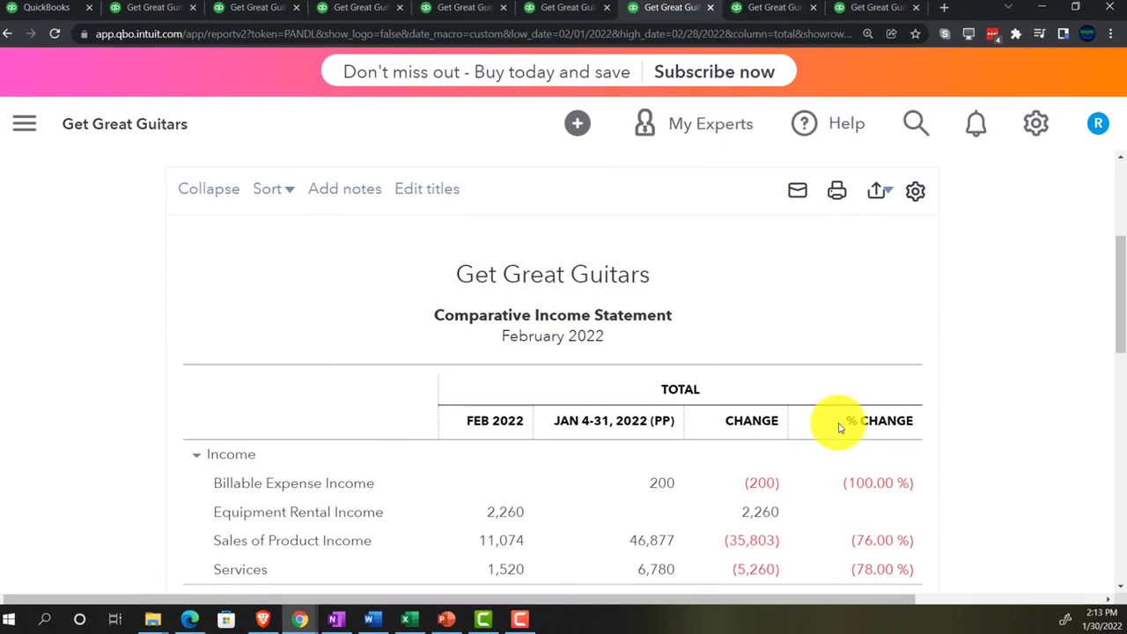
pyautogui.scroll(-5, 839, 429)
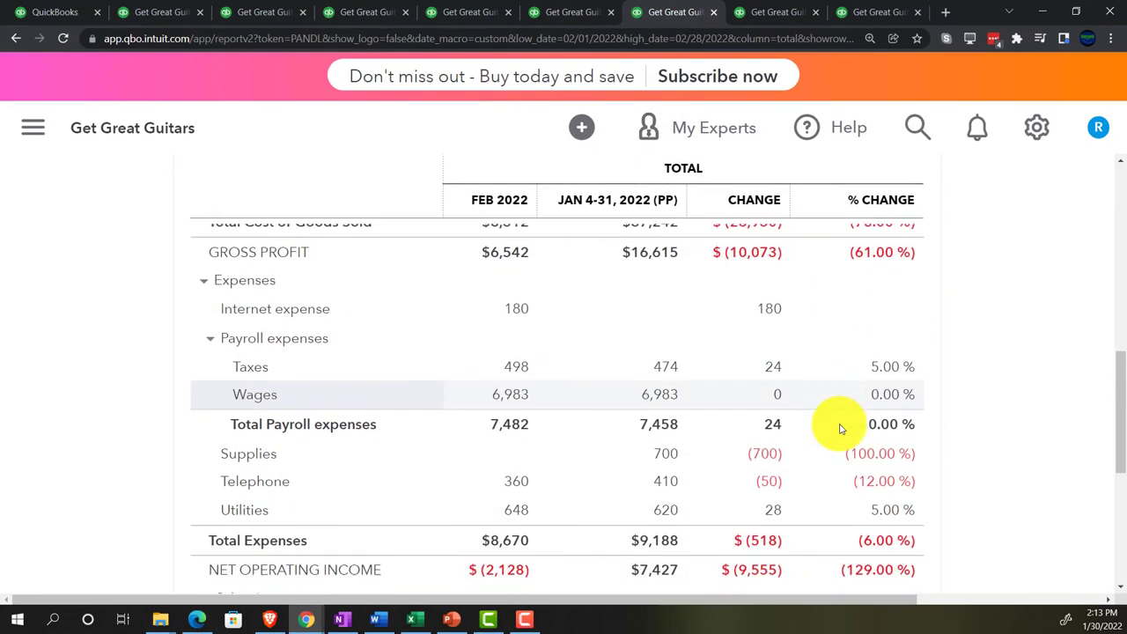
pyautogui.scroll(-4, 839, 429)
pyautogui.scroll(3, 840, 429)
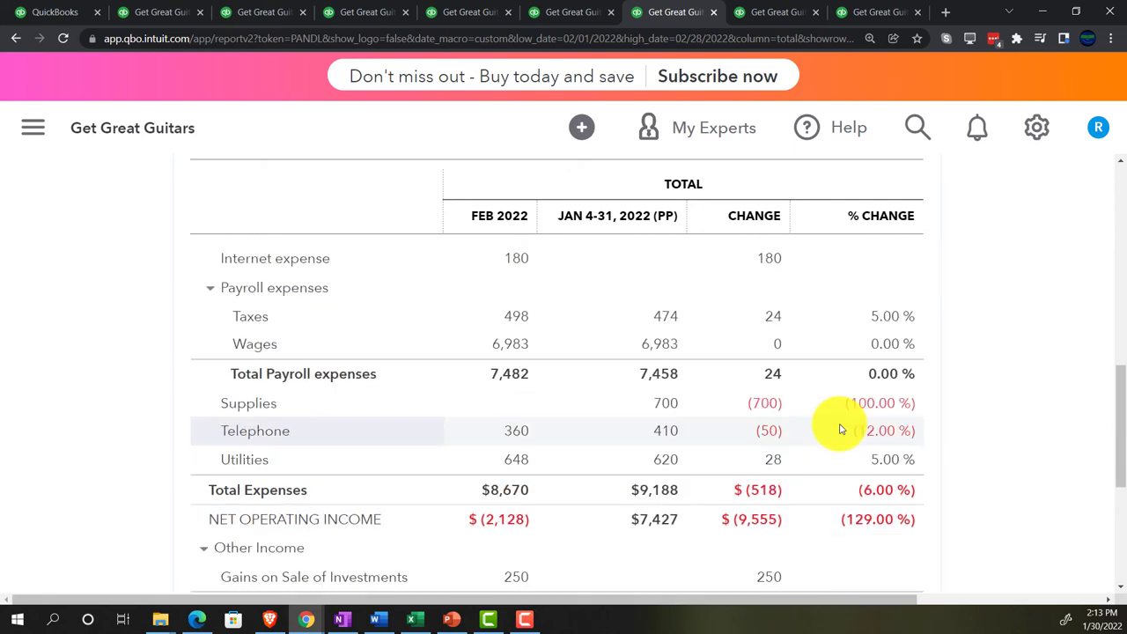
# - Save the customized report as "6 Comparative Income Statement" in the Month Comparison Reports group
pyautogui.scroll(10, 839, 429)
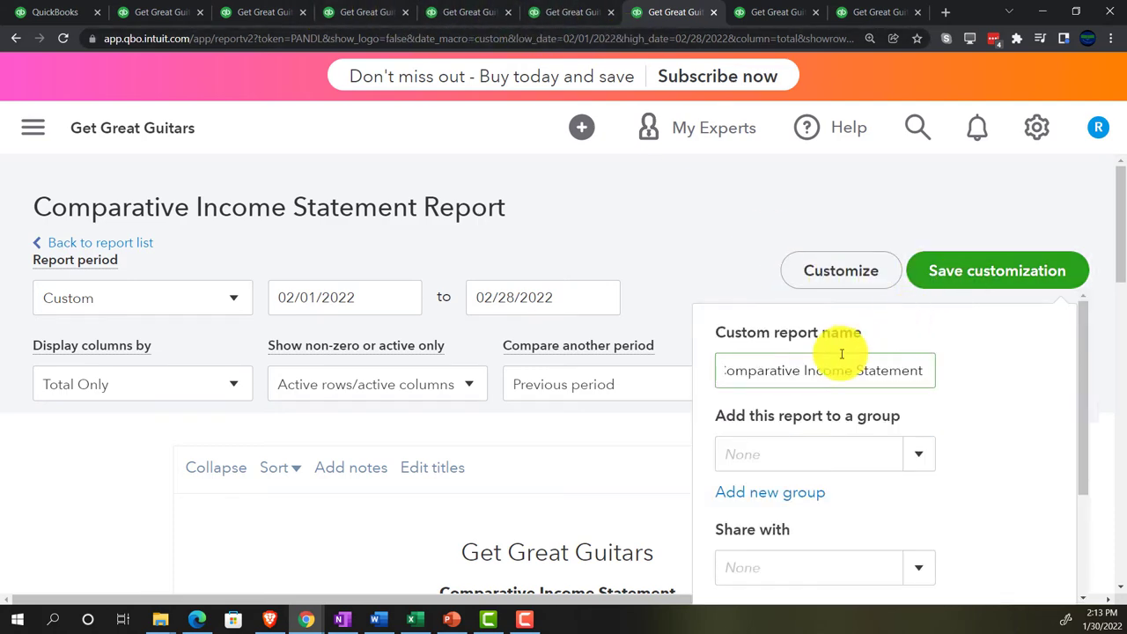
pyautogui.press('Home')
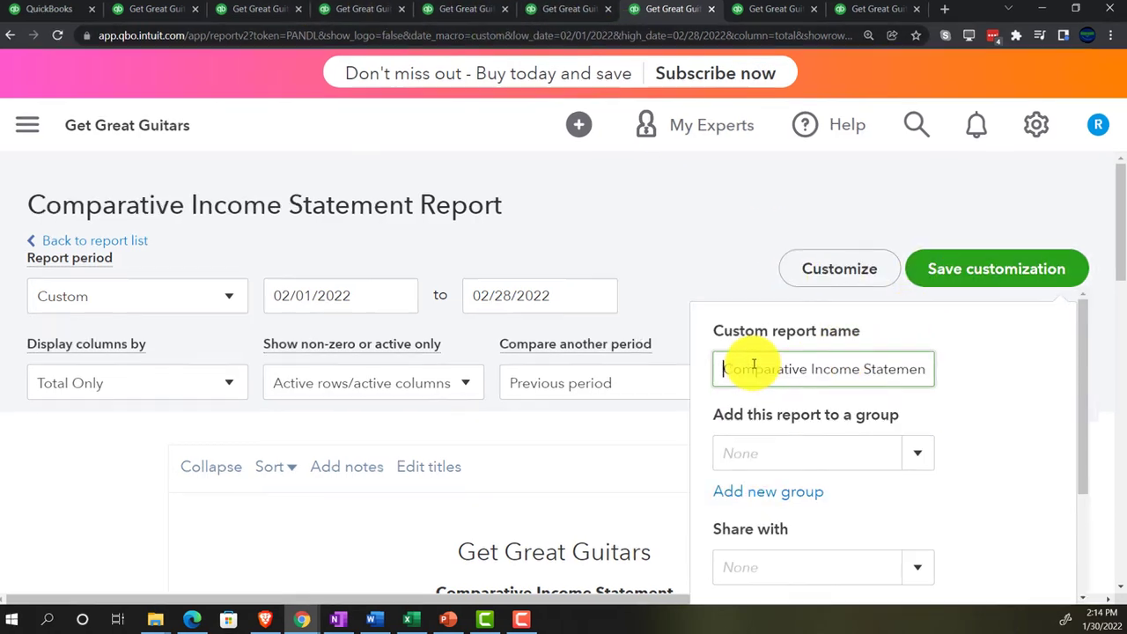
pyautogui.write('6')
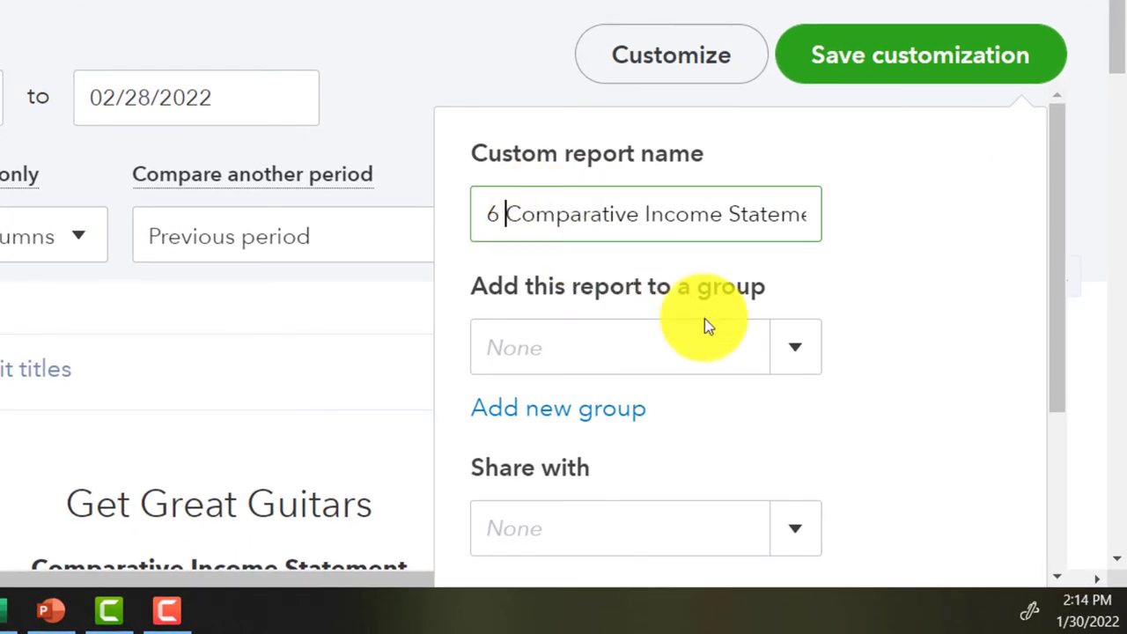
pyautogui.click(802, 355)
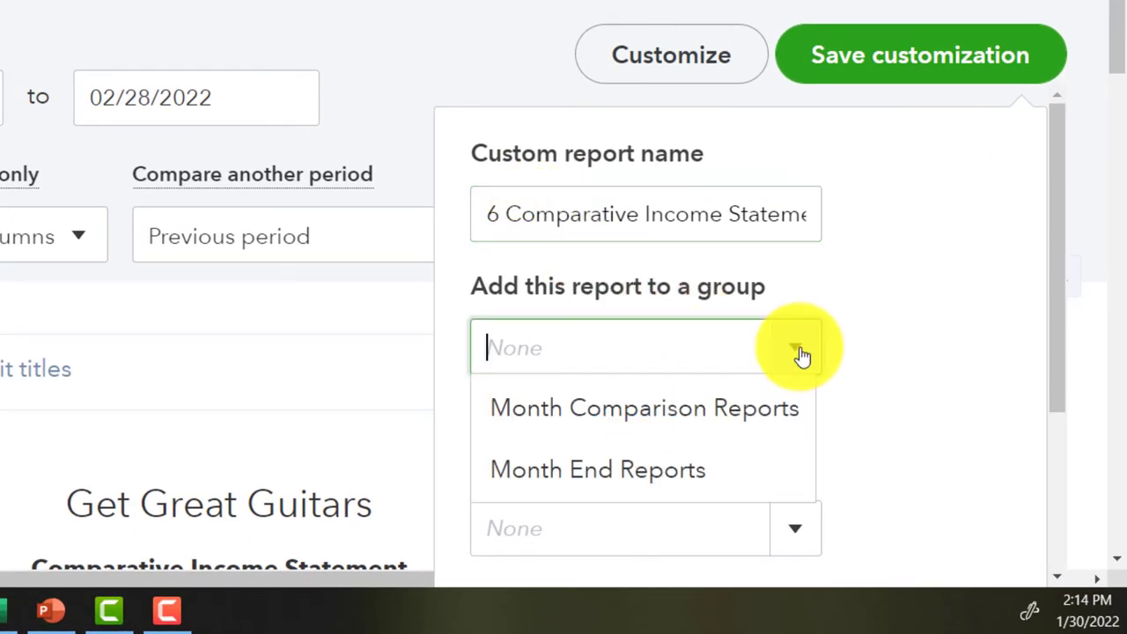
pyautogui.click(714, 419)
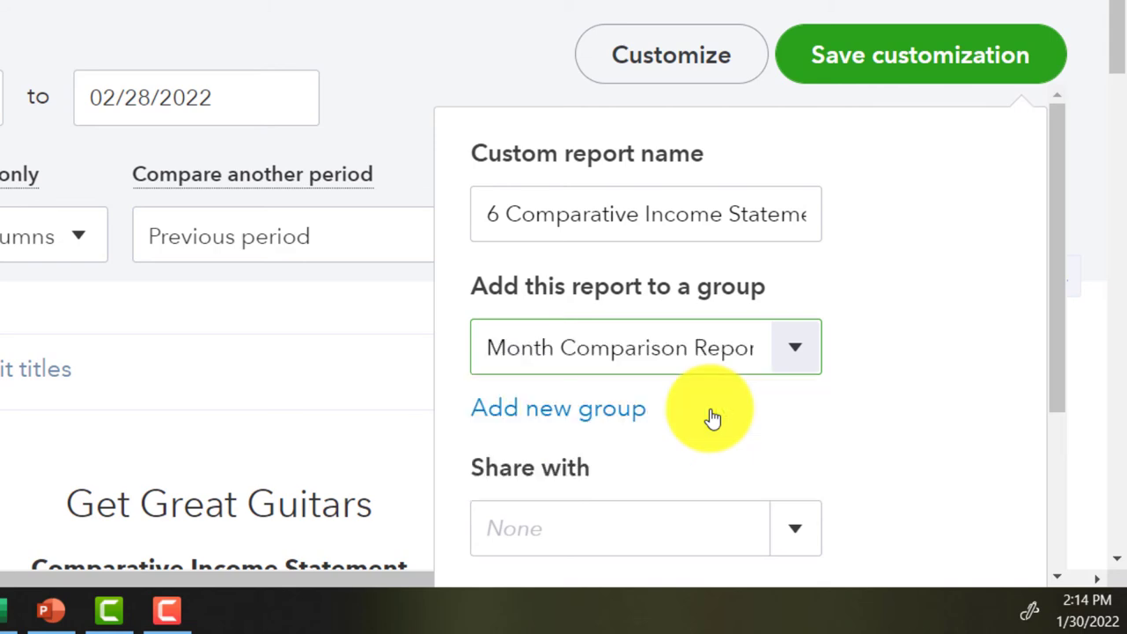
pyautogui.scroll(-3, 906, 390)
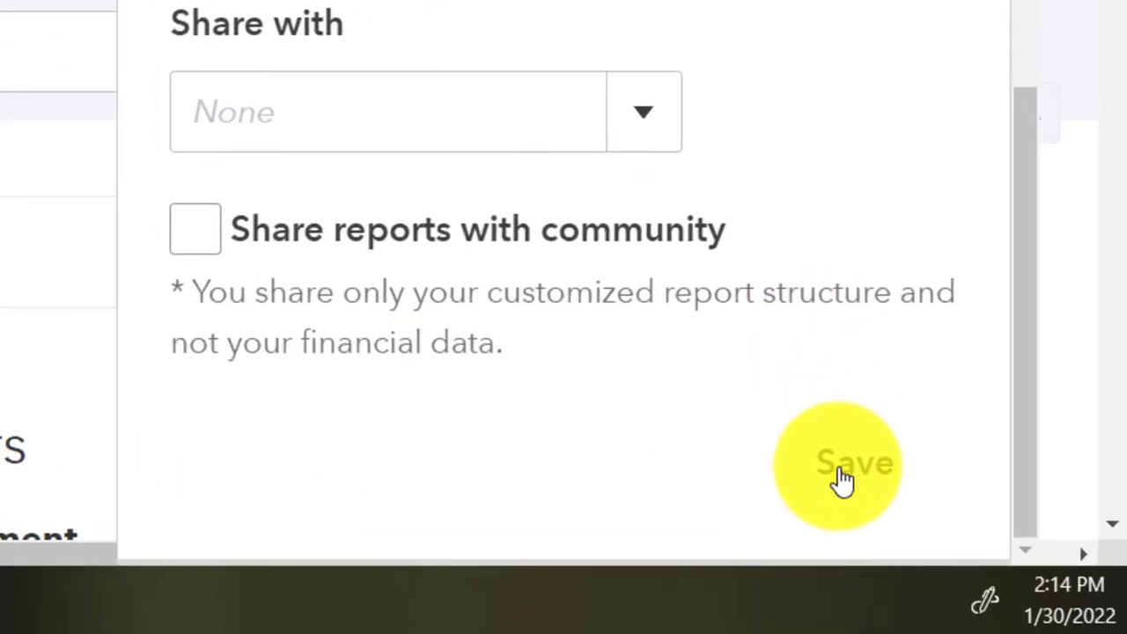
pyautogui.click(841, 471)
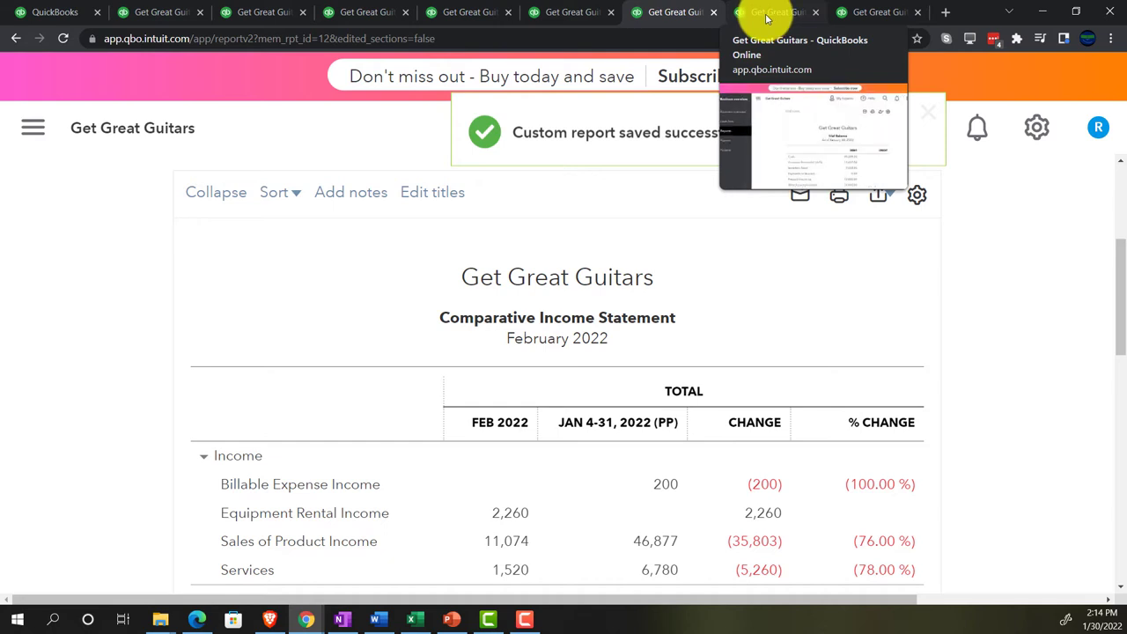
# - Duplicate the current browser tab and open the standard Profit and Loss report from the Favorites in it
pyautogui.rightClick(687, 18)
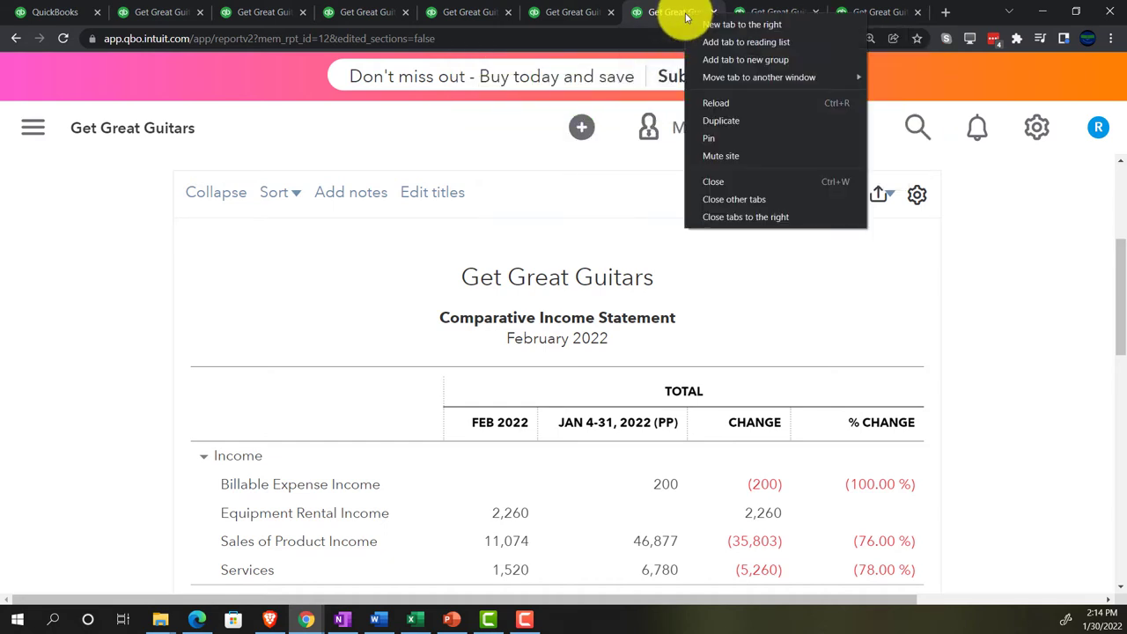
pyautogui.click(711, 121)
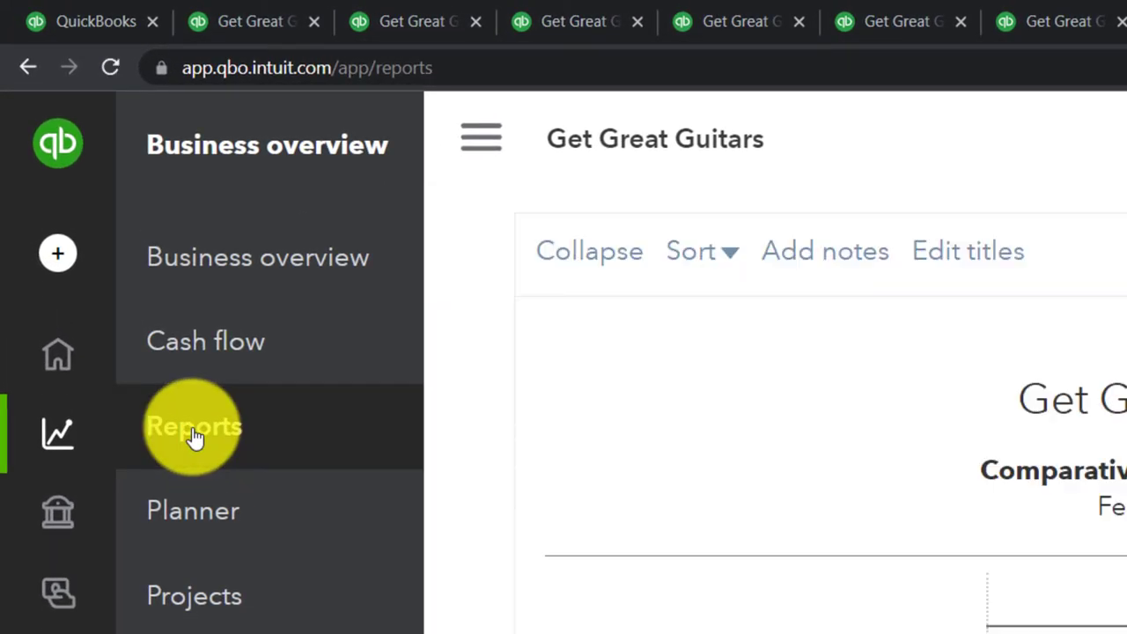
pyautogui.click(194, 438)
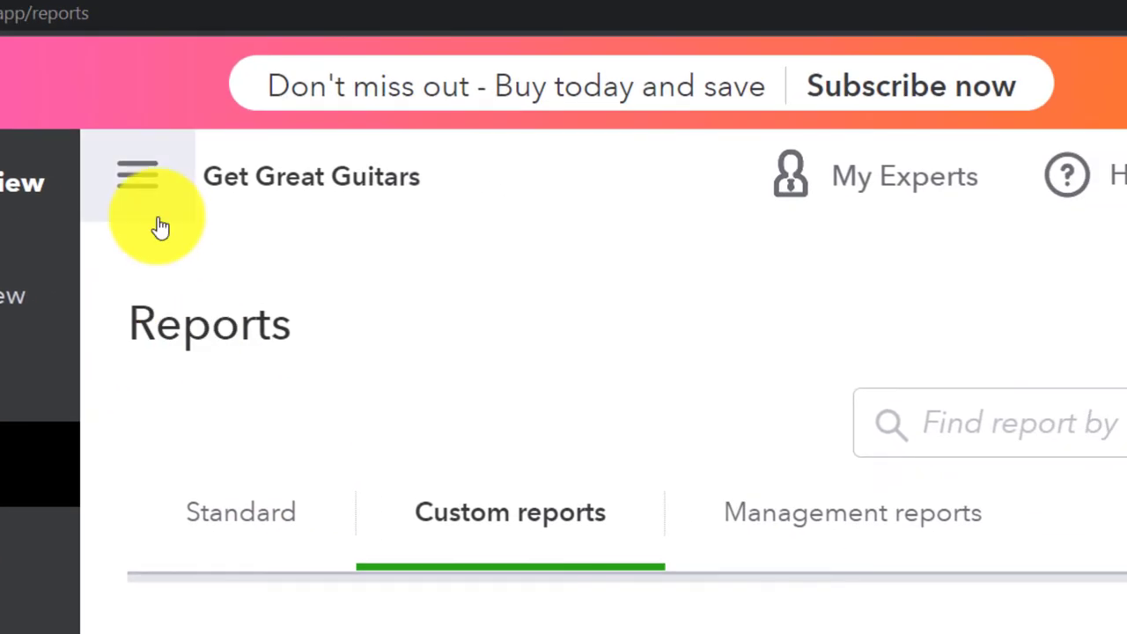
pyautogui.click(231, 520)
pyautogui.click(128, 180)
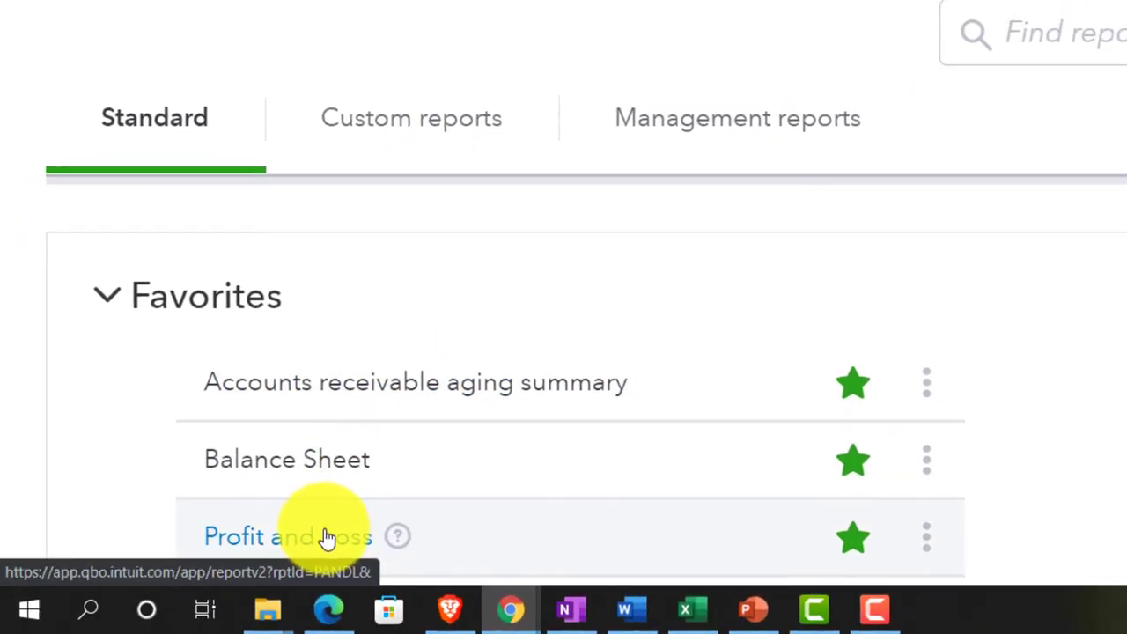
pyautogui.click(343, 535)
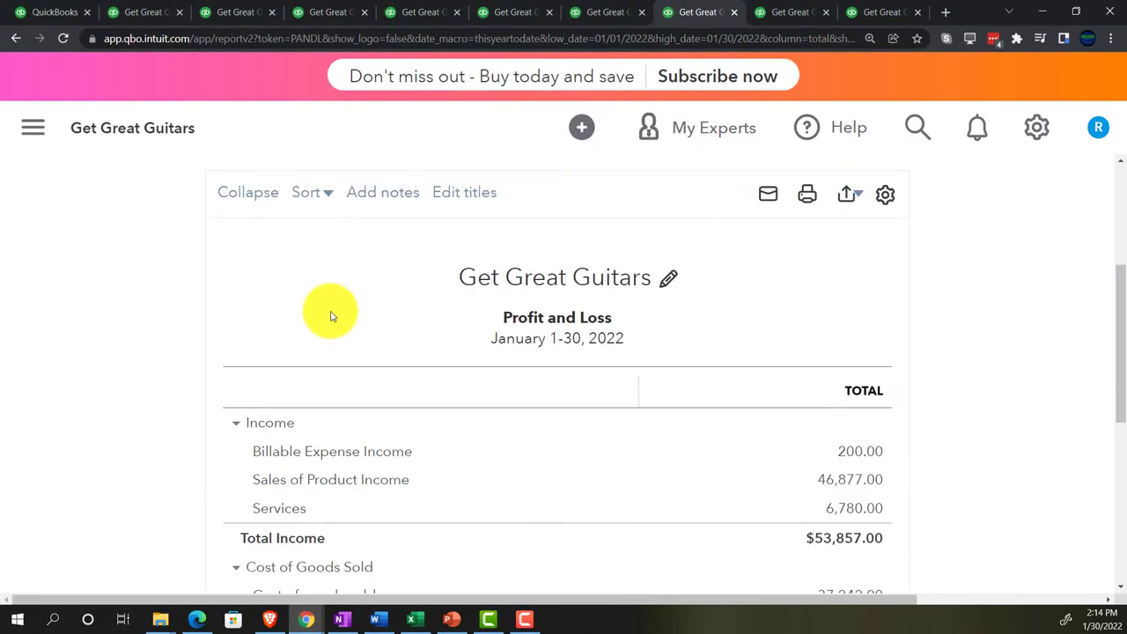
# - Run the Profit and Loss report for 01/01/2022 to 12/31/2022 with columns displayed by months
pyautogui.scroll(3, 332, 317)
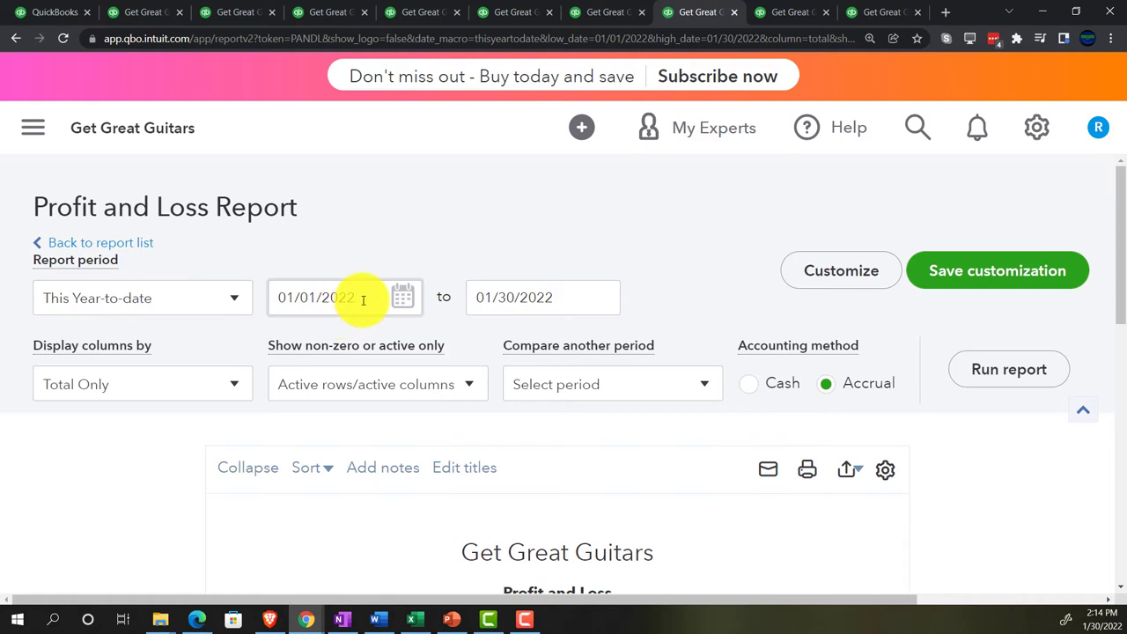
pyautogui.click(363, 299)
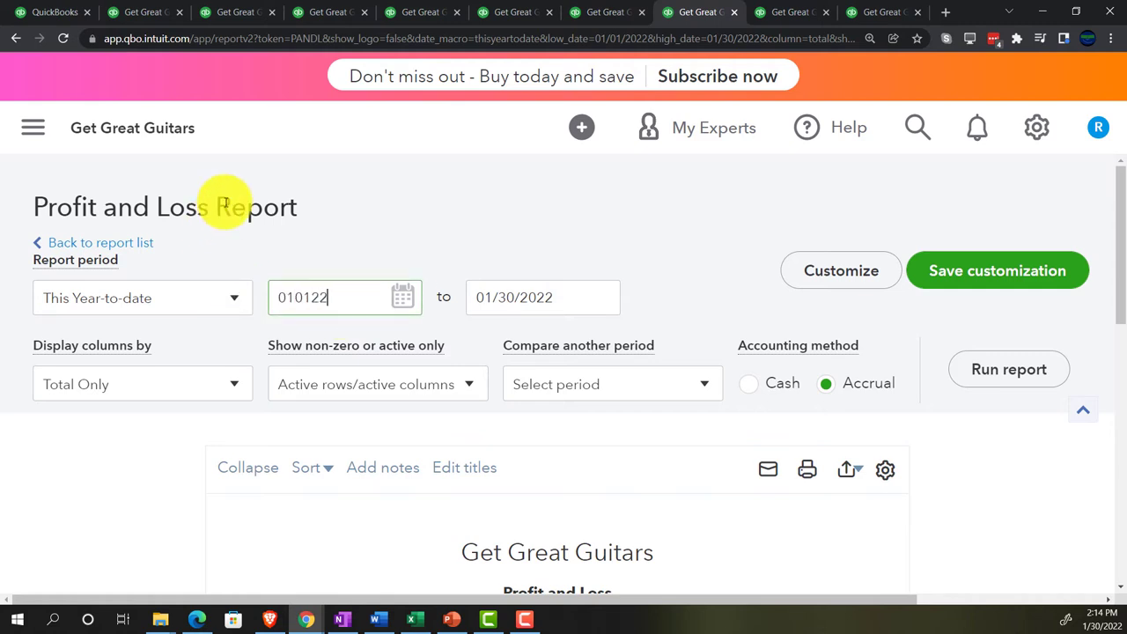
pyautogui.press('Tab')
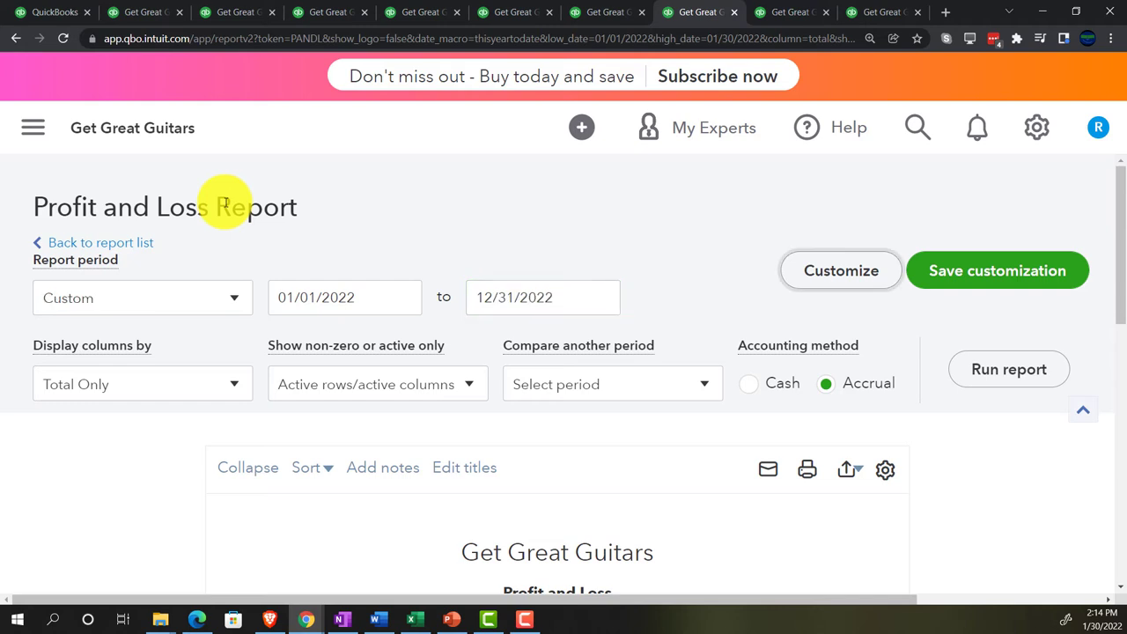
pyautogui.scroll(-1, 211, 382)
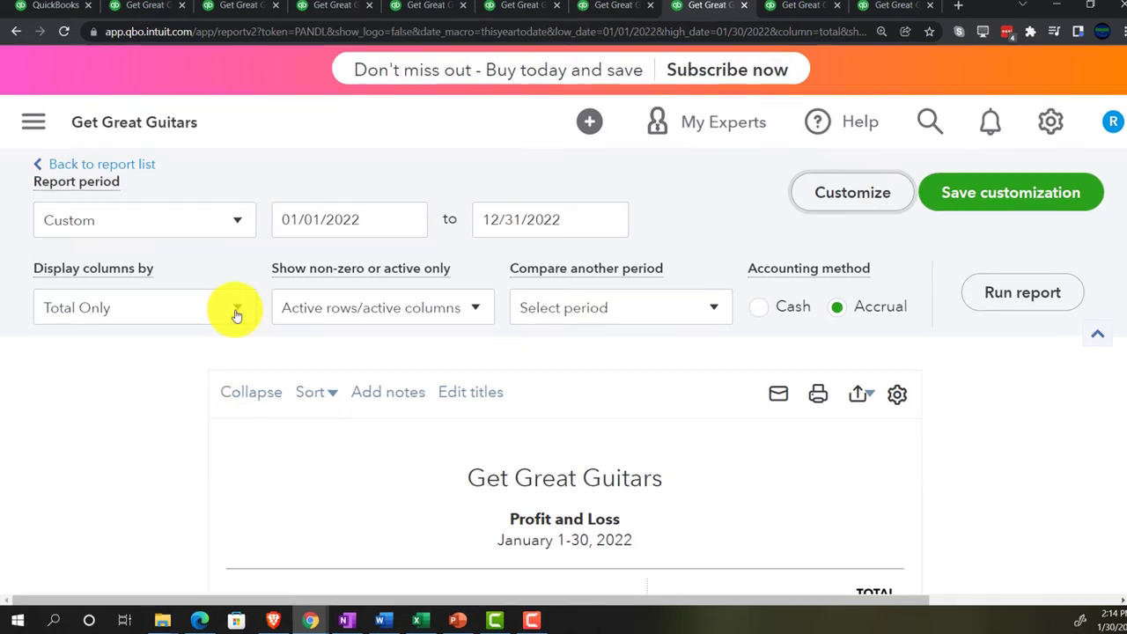
pyautogui.click(231, 311)
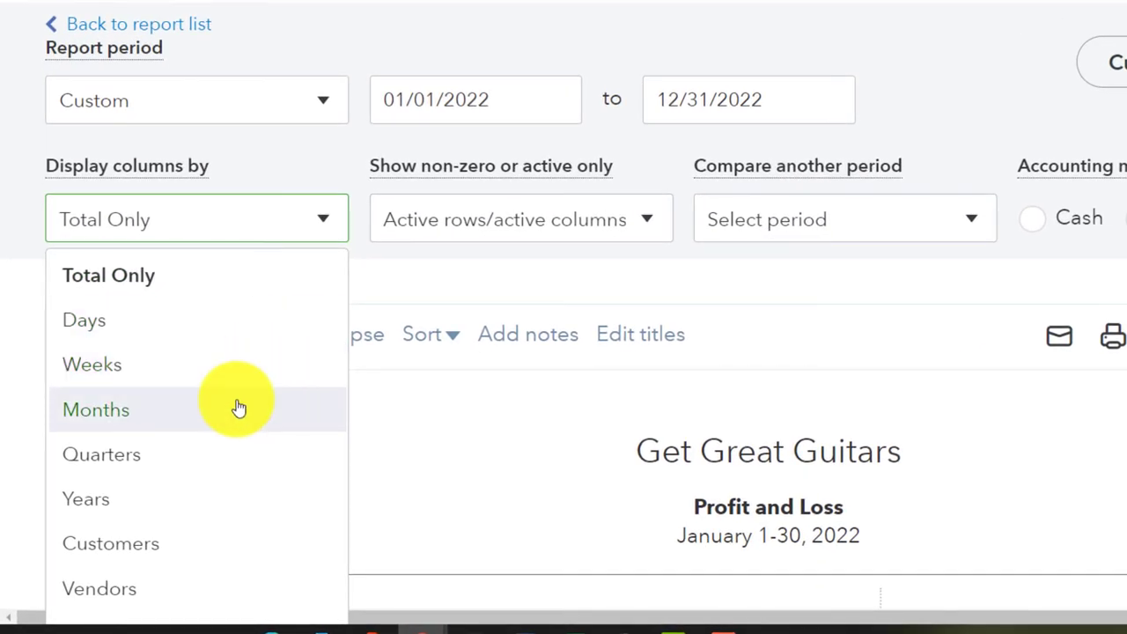
pyautogui.click(239, 408)
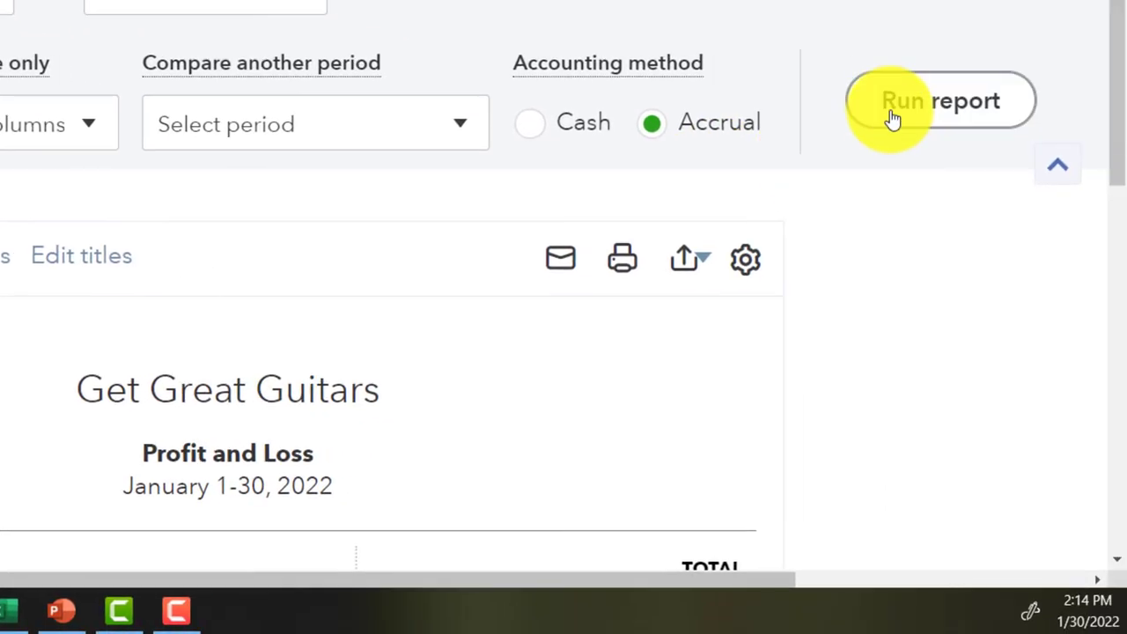
pyautogui.click(889, 112)
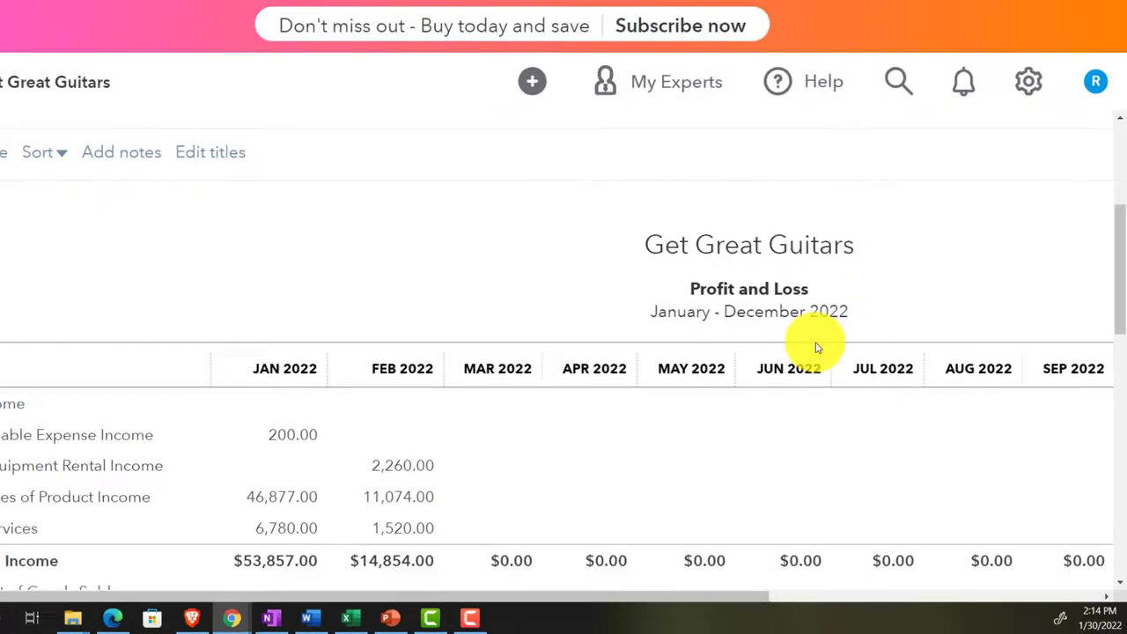
# - Set the report's end date to 02/28/2022 and rerun it for January and February
pyautogui.scroll(3, 712, 390)
pyautogui.moveTo(547, 297); pyautogui.dragTo(423, 251)
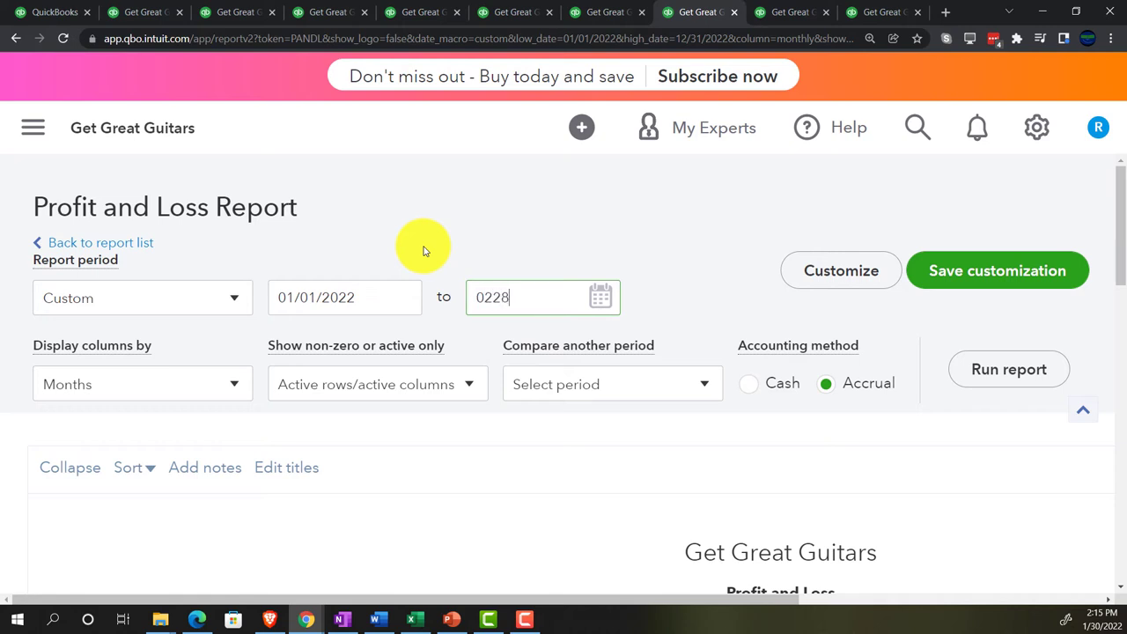
pyautogui.click(1013, 370)
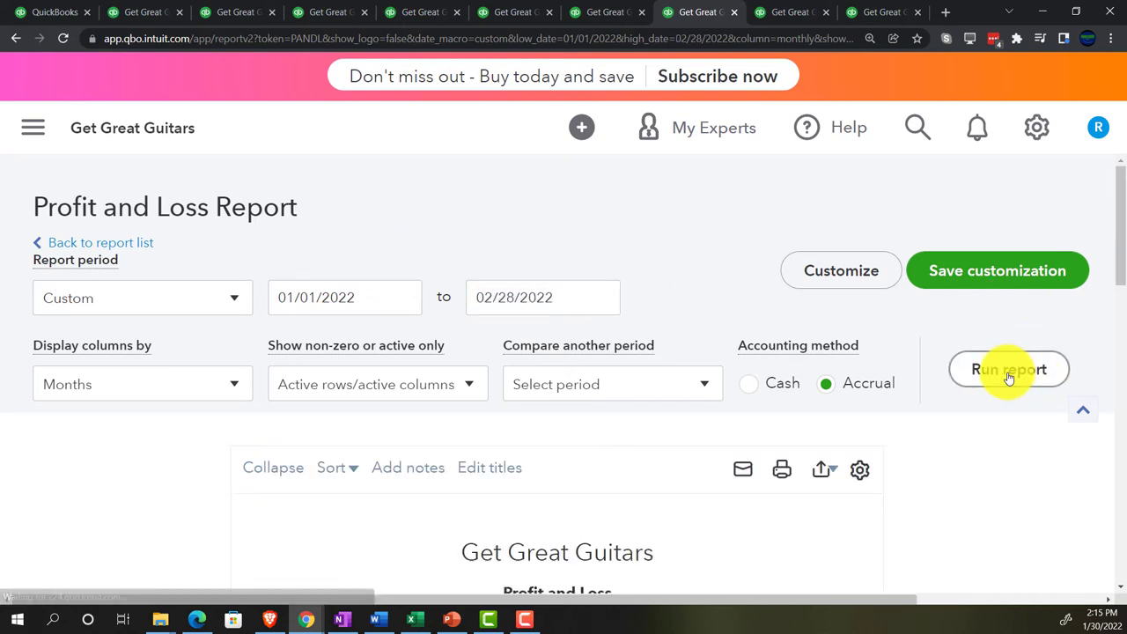
pyautogui.scroll(-3, 991, 388)
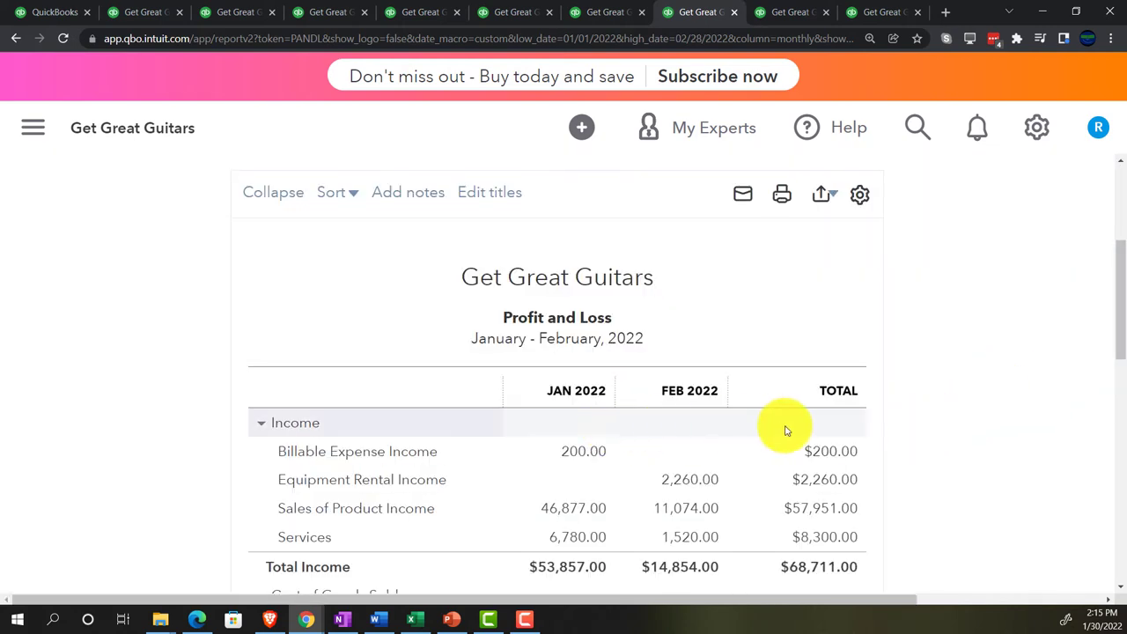
# - Add a % of Income comparison to the monthly Profit and Loss report and rerun it
pyautogui.scroll(2, 785, 428)
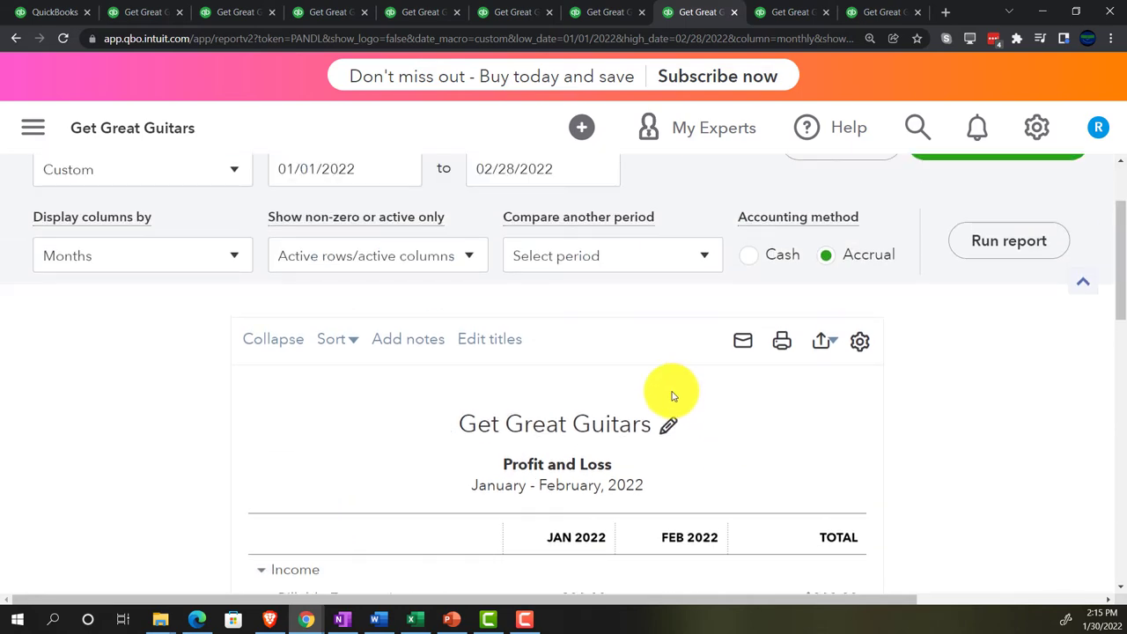
pyautogui.click(702, 259)
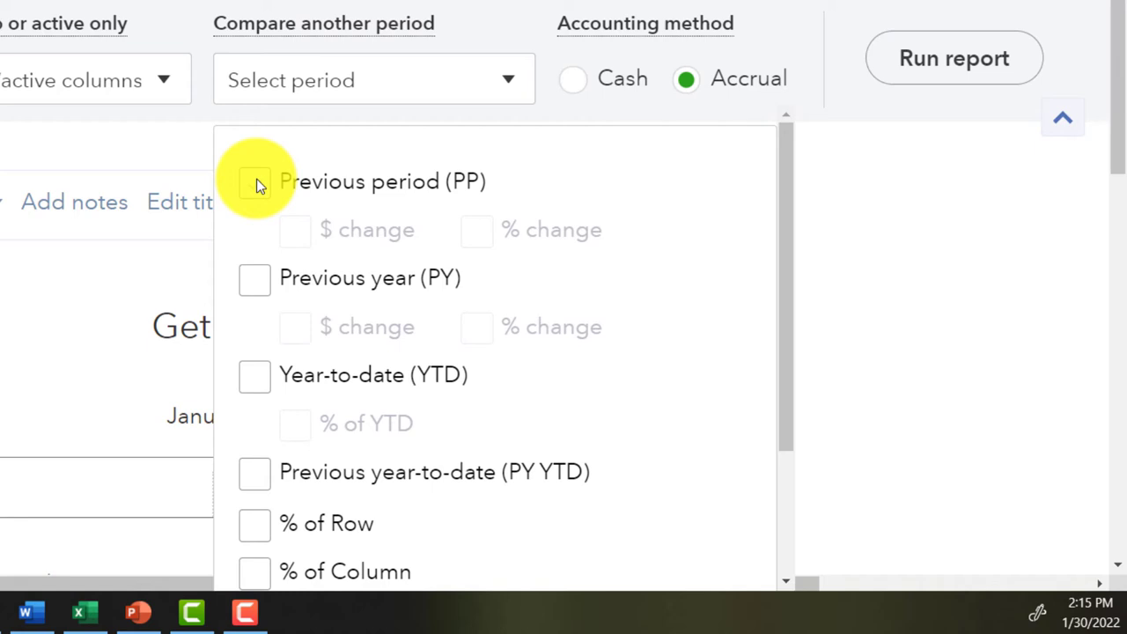
pyautogui.scroll(-3, 312, 263)
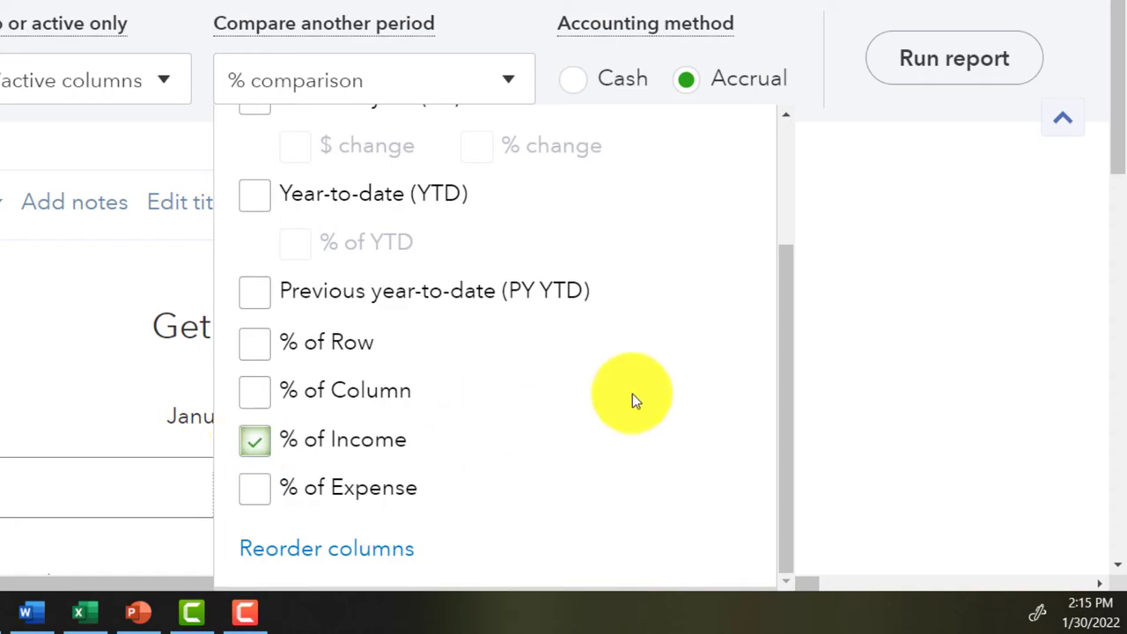
pyautogui.click(941, 69)
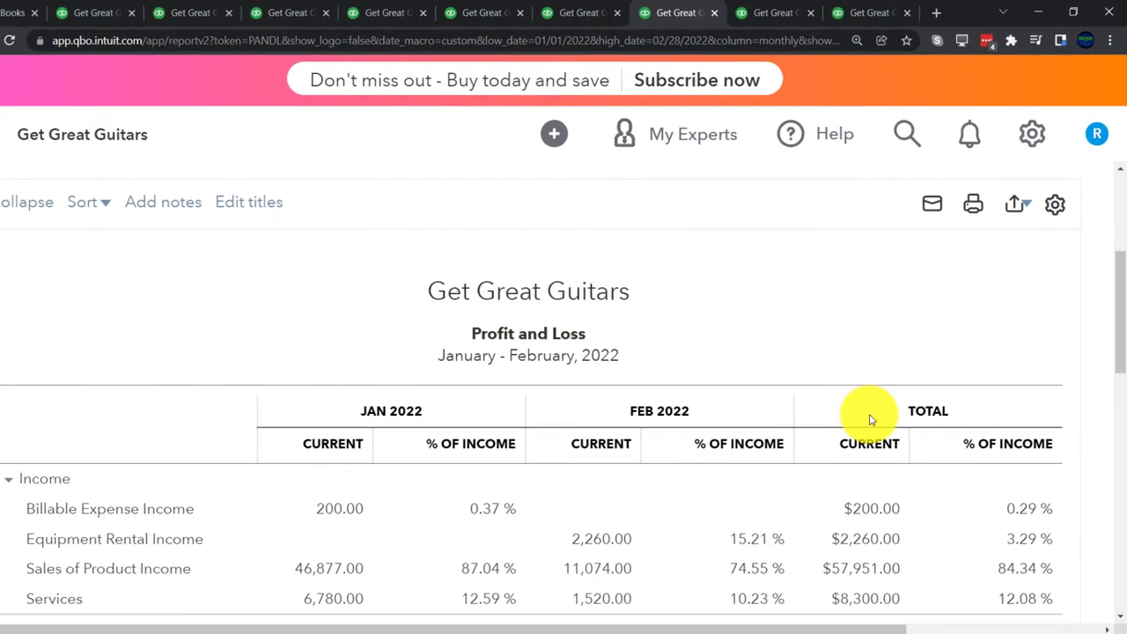
# - Review the current amounts and % of Income columns for January, February and the total, from income down to net income
pyautogui.scroll(-1, 872, 414)
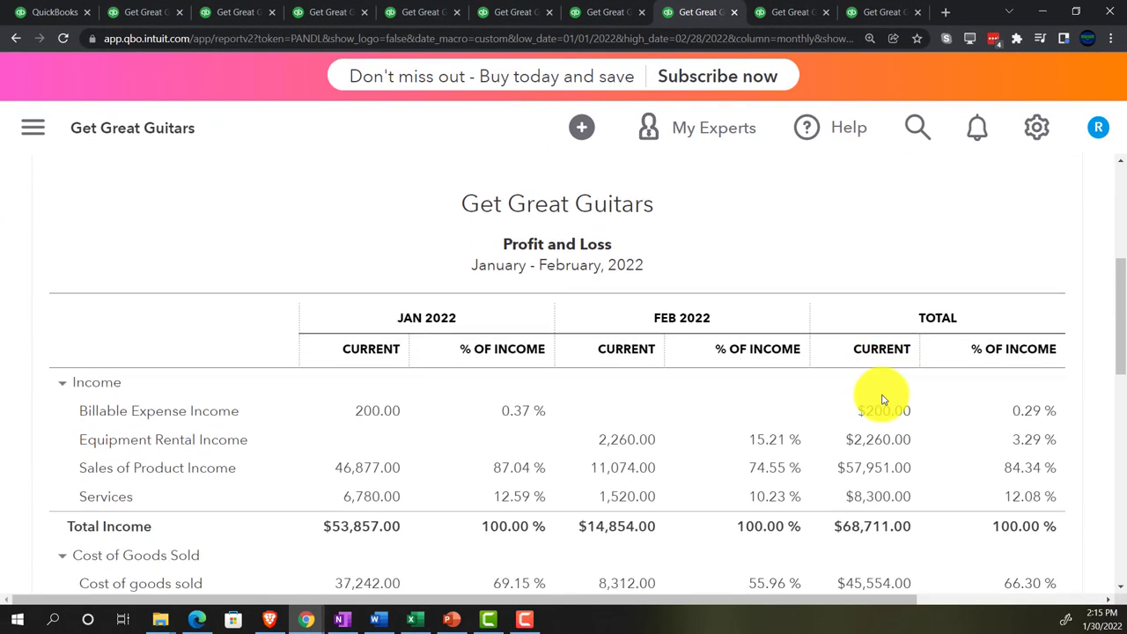
pyautogui.scroll(-1, 881, 398)
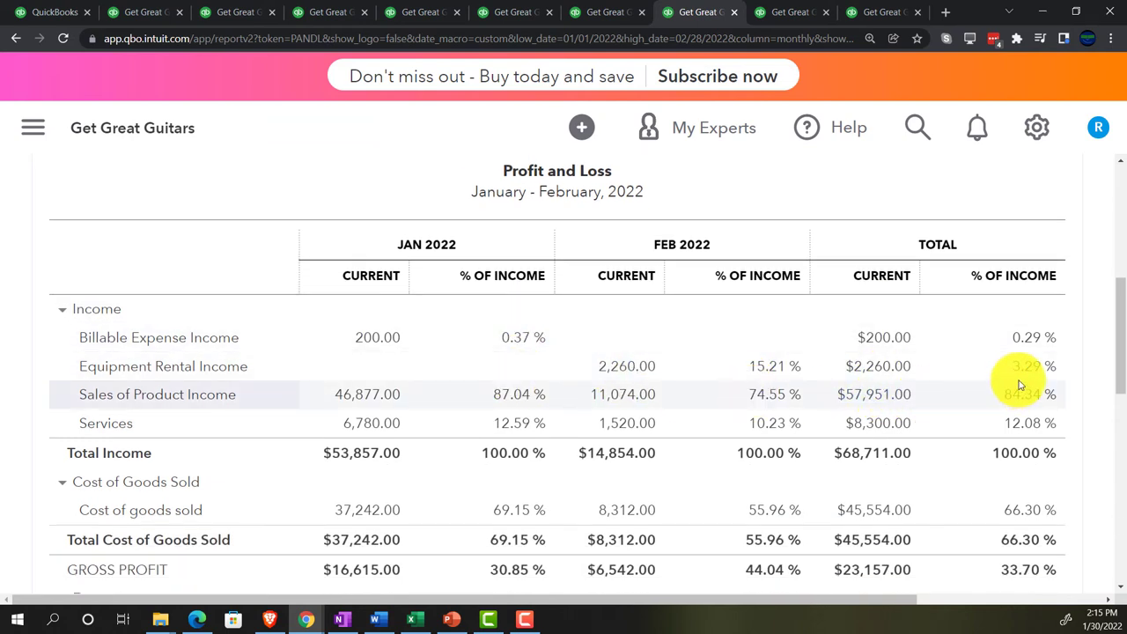
pyautogui.scroll(-6, 1023, 373)
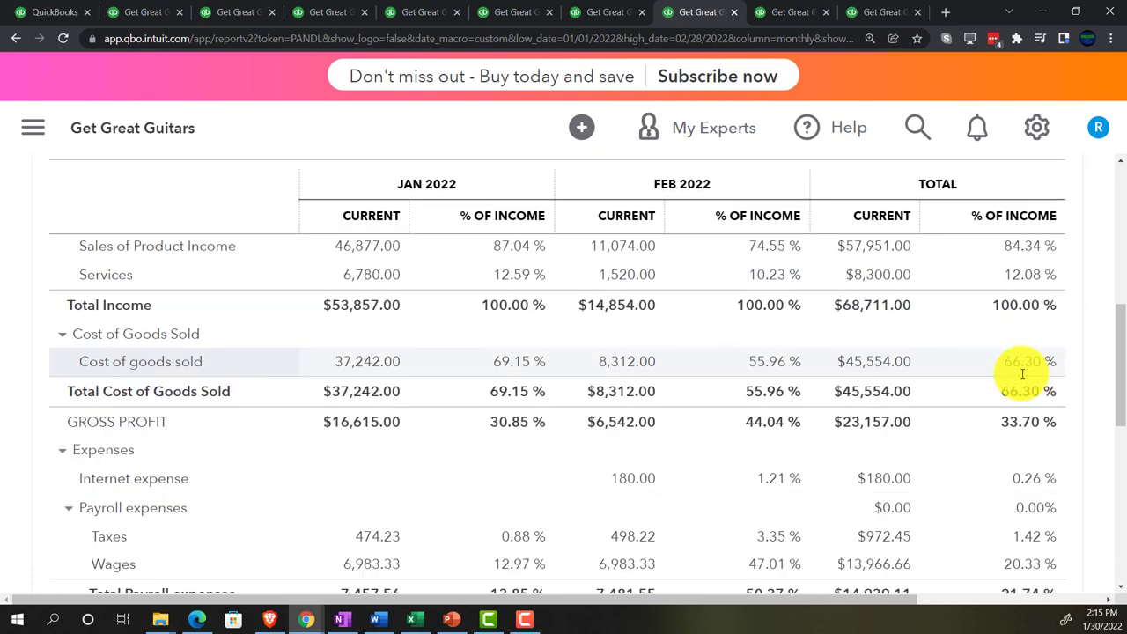
pyautogui.scroll(-1, 1023, 375)
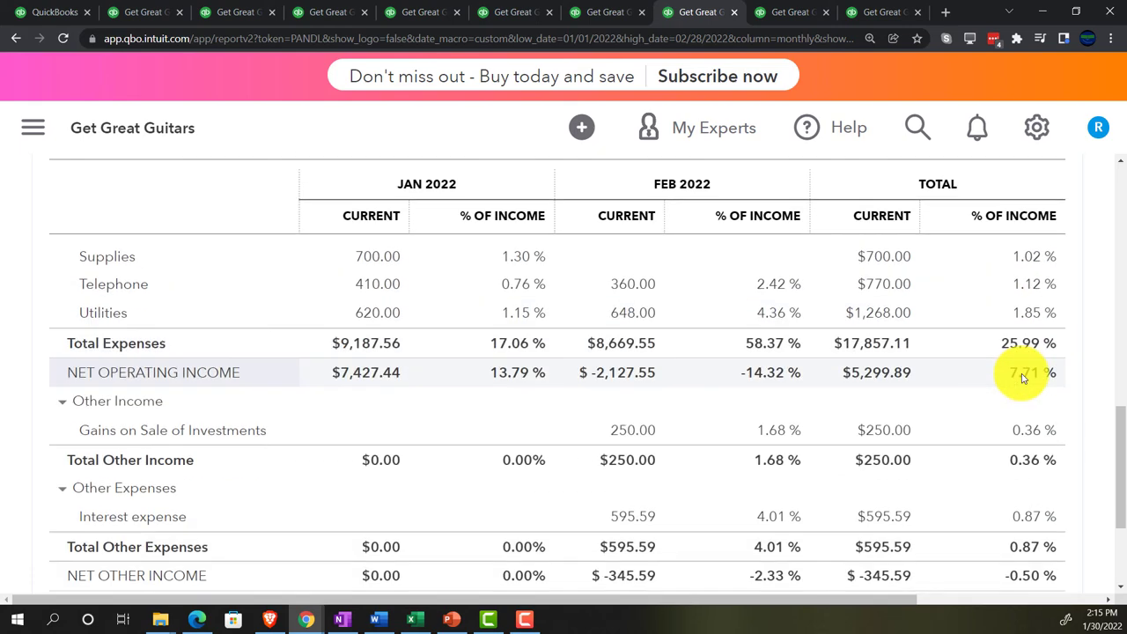
pyautogui.scroll(-1, 1023, 373)
pyautogui.scroll(-1, 1022, 373)
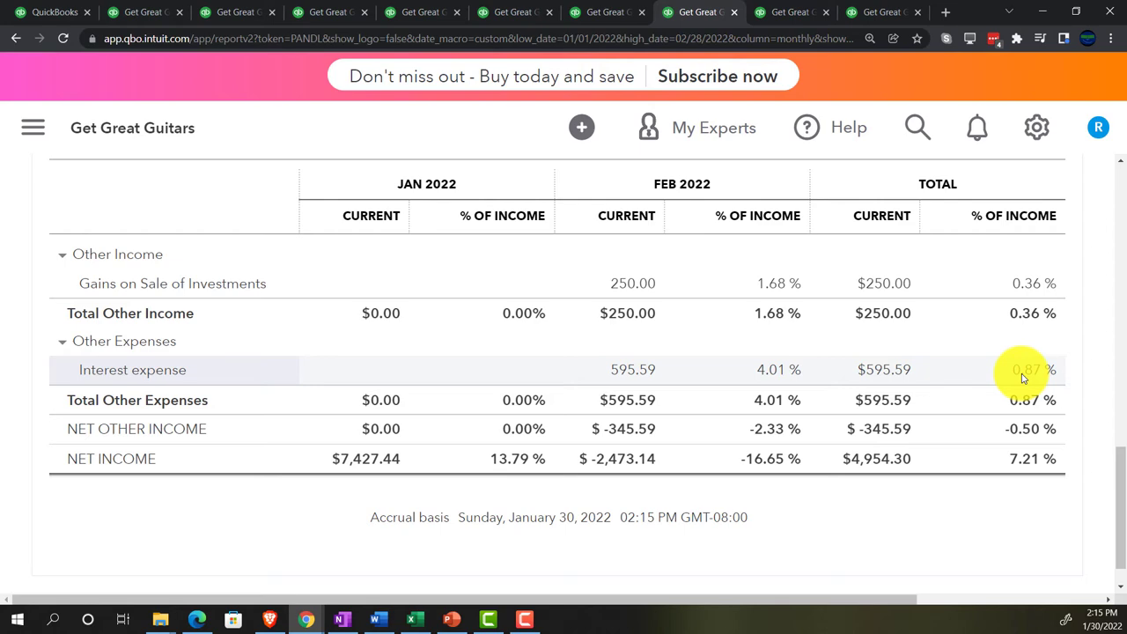
pyautogui.scroll(5, 1023, 376)
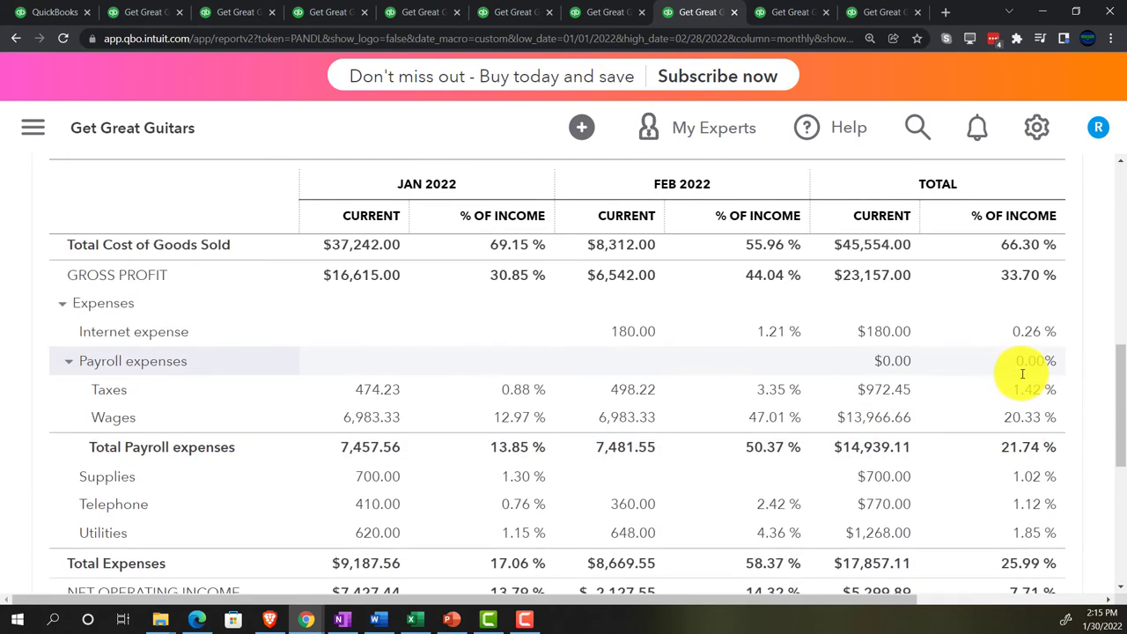
pyautogui.scroll(4, 1023, 374)
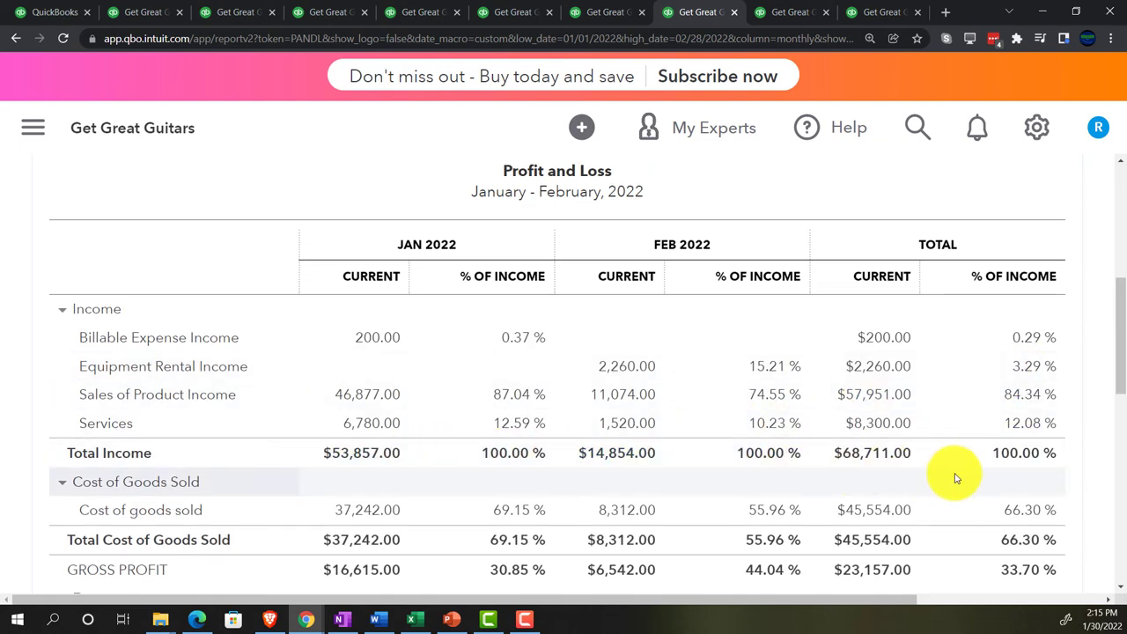
pyautogui.scroll(4, 957, 478)
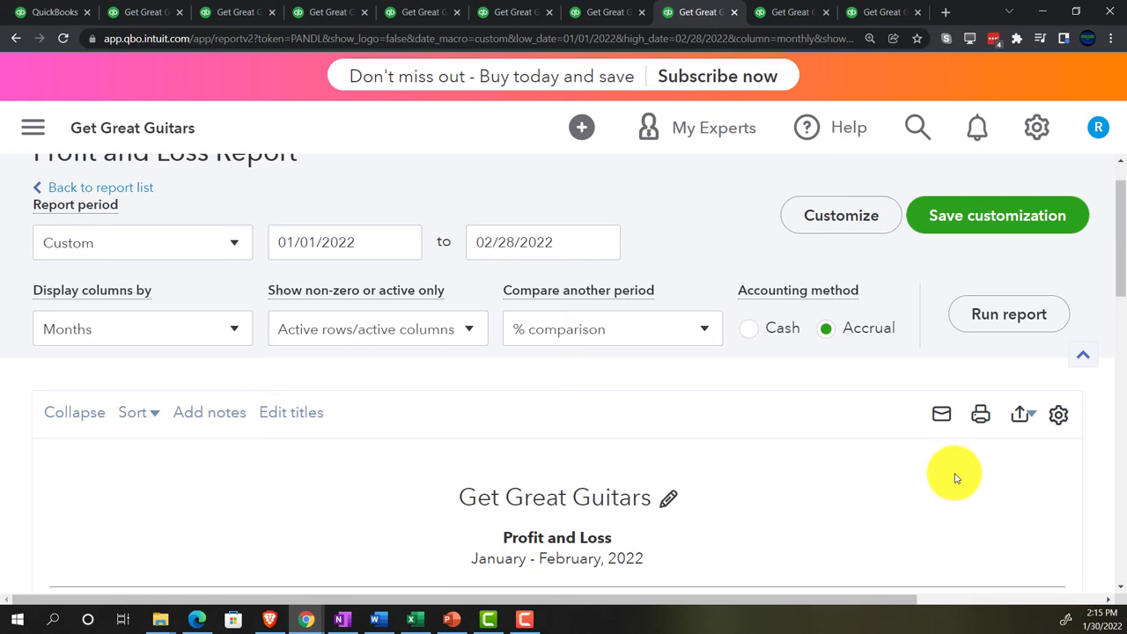
pyautogui.scroll(1, 957, 479)
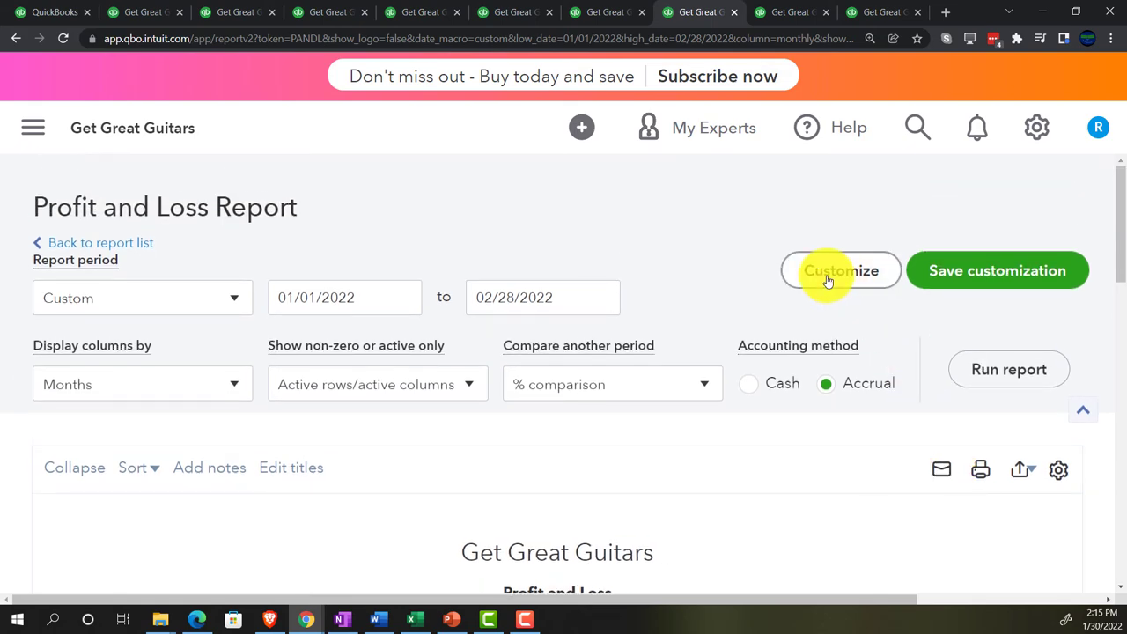
# - Customize the report's number format to omit cents and show negative numbers as (100) in red
pyautogui.click(828, 280)
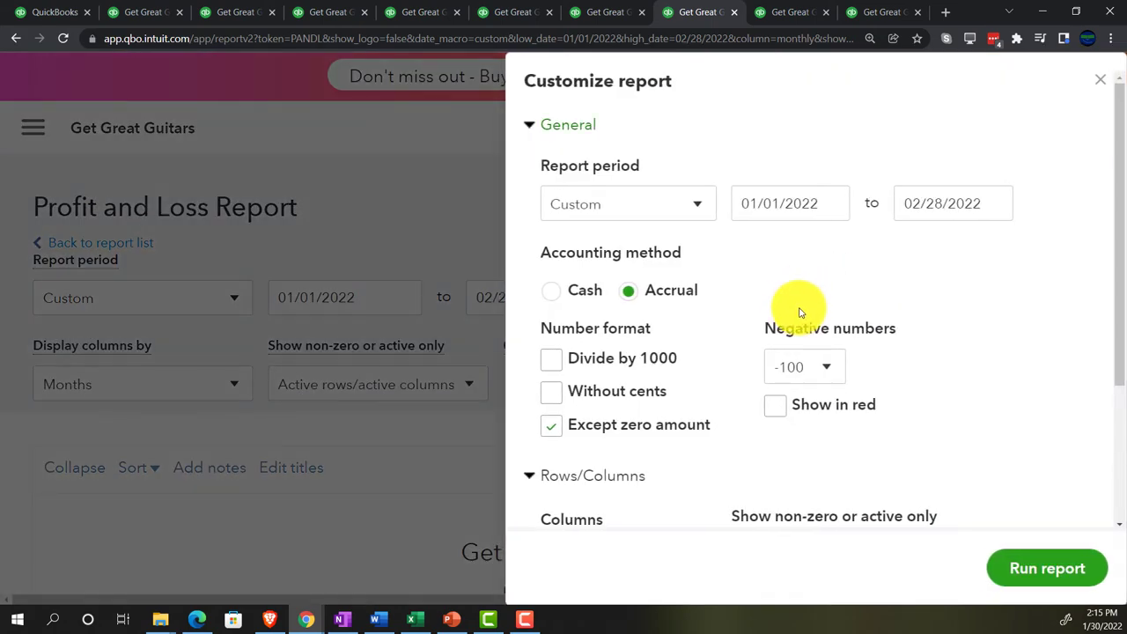
pyautogui.click(551, 391)
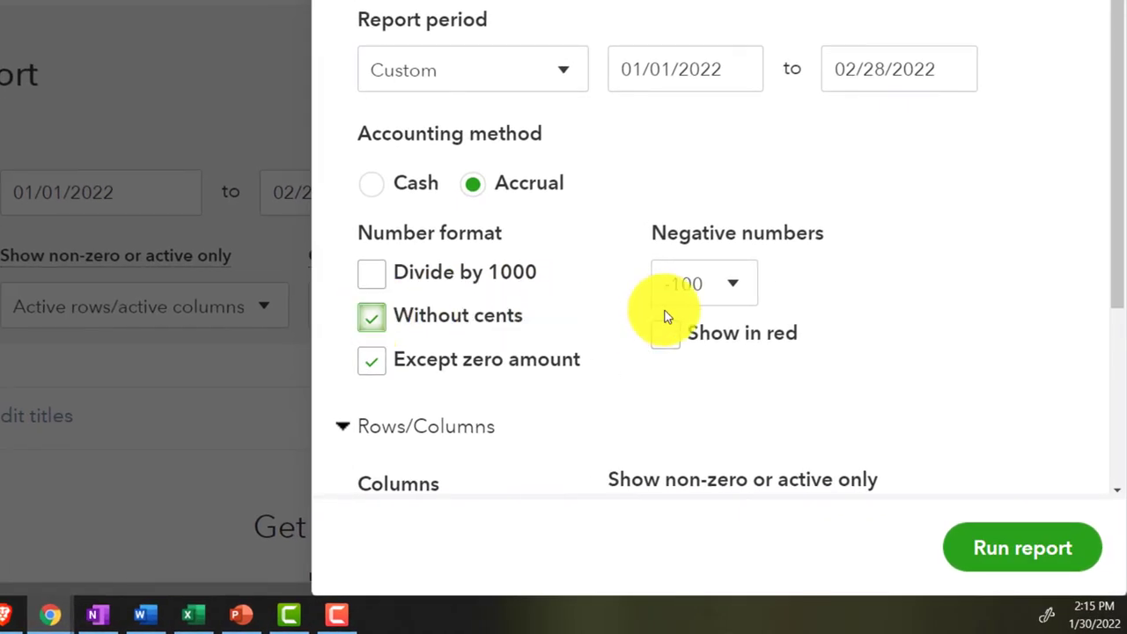
pyautogui.click(828, 370)
pyautogui.click(711, 379)
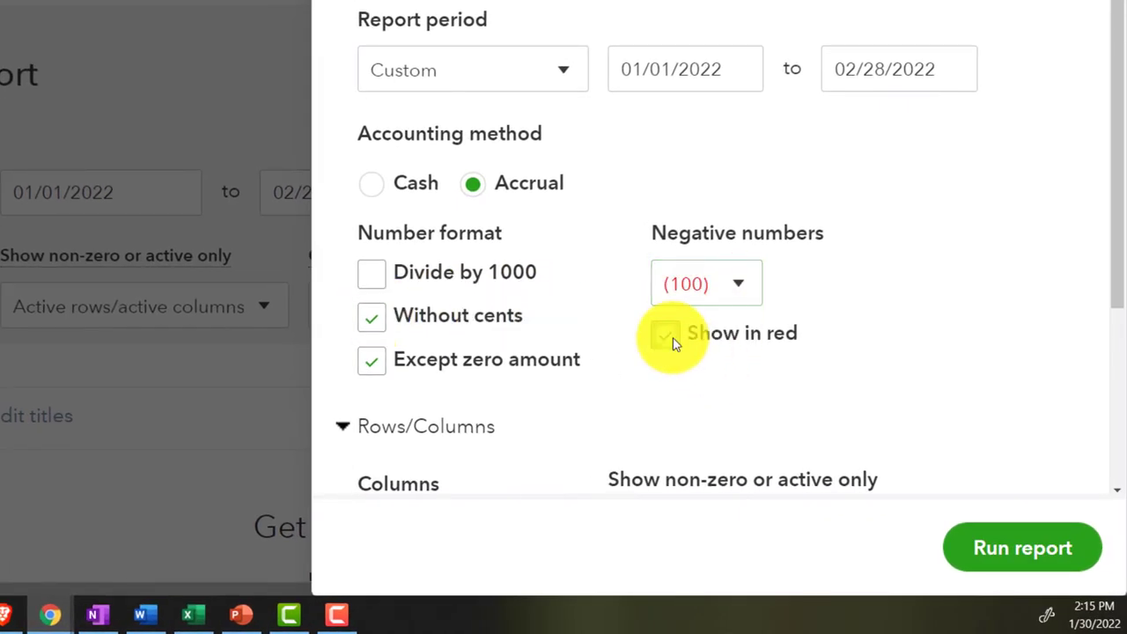
pyautogui.click(672, 343)
# - Change the report title in the header settings to "Income Statement Vertical Analysis"
pyautogui.scroll(-3, 674, 342)
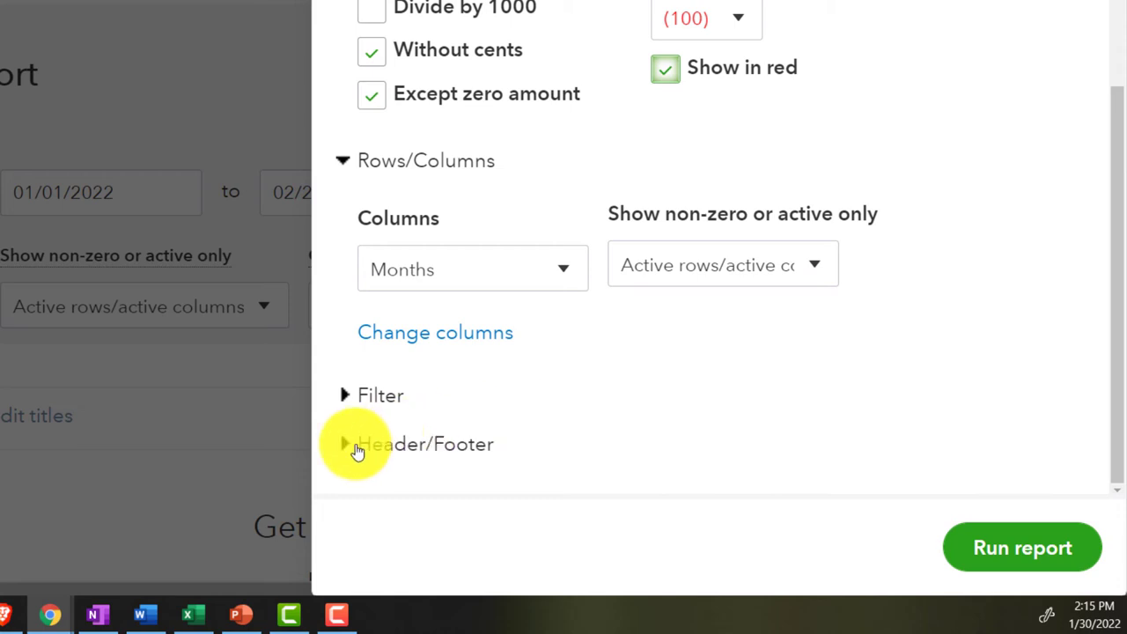
pyautogui.click(358, 448)
pyautogui.scroll(-4, 525, 315)
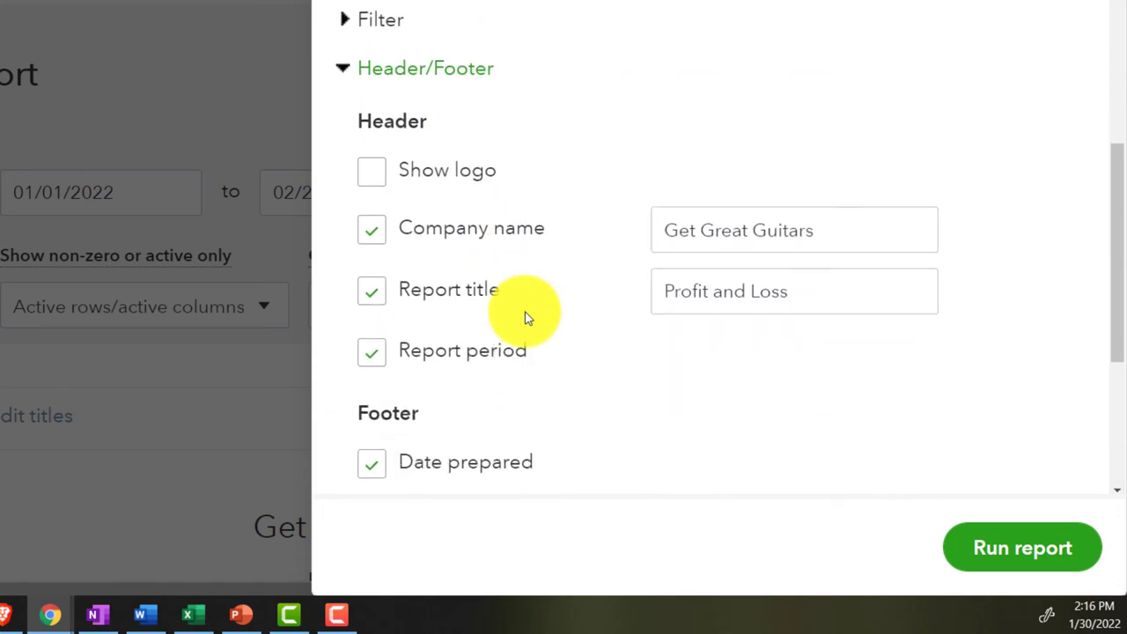
pyautogui.moveTo(813, 282); pyautogui.dragTo(590, 285)
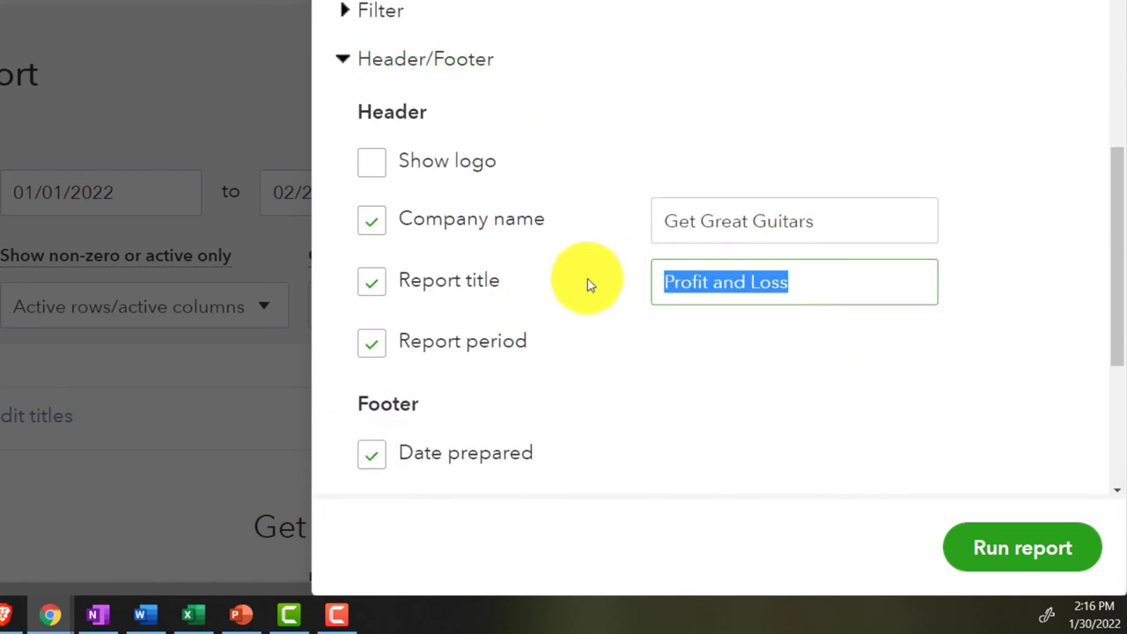
pyautogui.write('Income Statement Vertical')
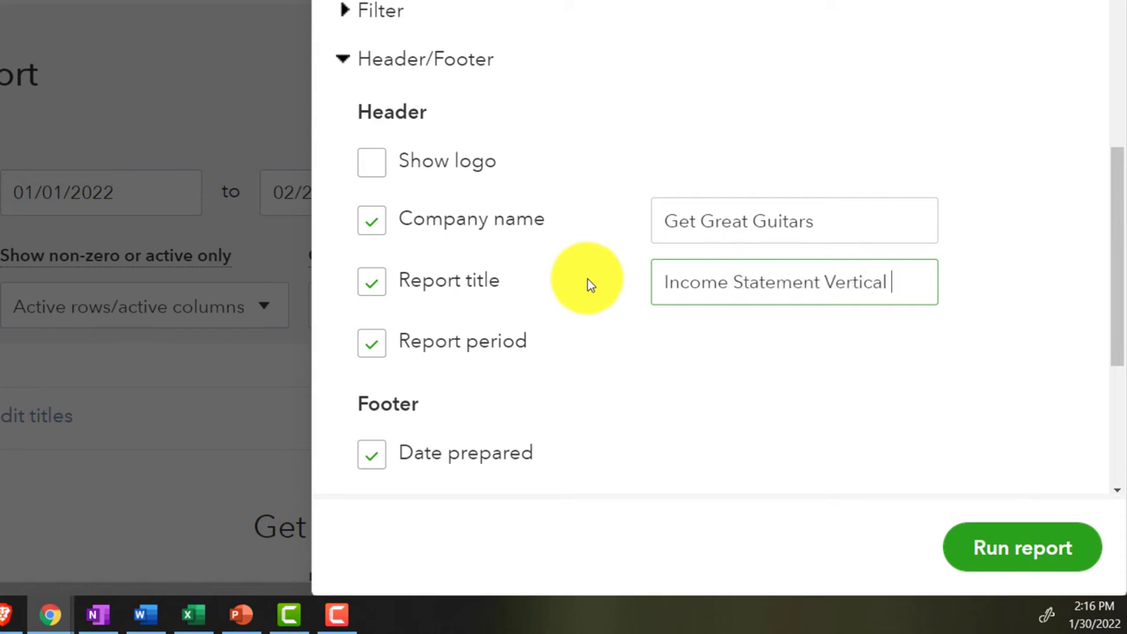
pyautogui.write(' Analysis')
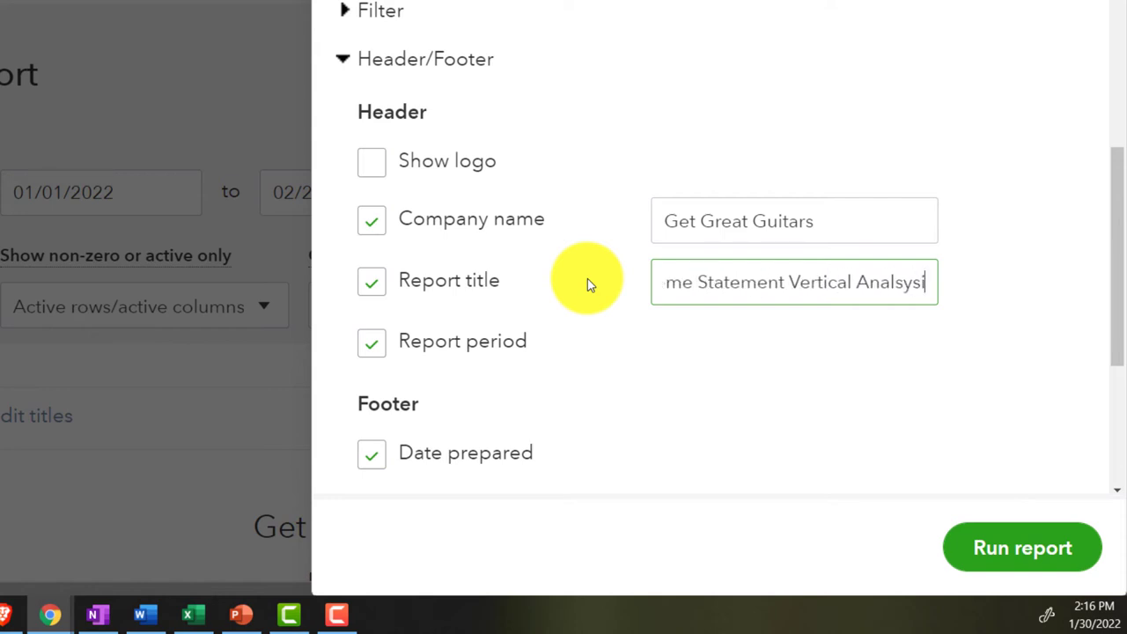
pyautogui.press('BackSpace')
pyautogui.press('BackSpace')
pyautogui.press('BackSpace')
pyautogui.press('BackSpace')
pyautogui.write('lysis')
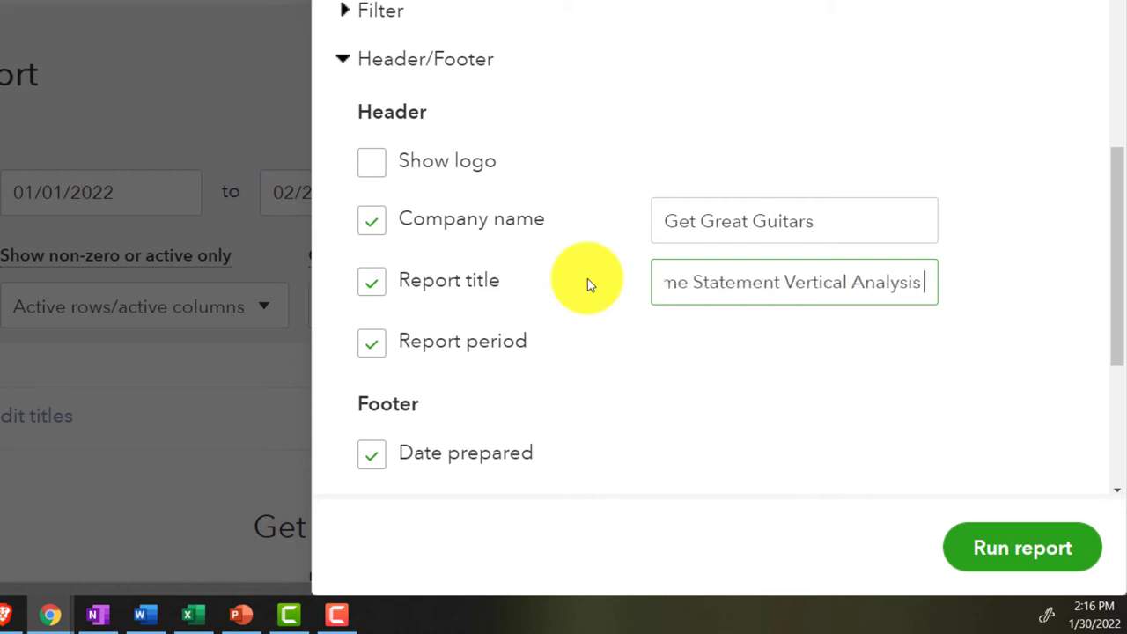
# - Remove the date prepared, time prepared and report basis from the footer and run the customized income statement
pyautogui.scroll(-1, 592, 286)
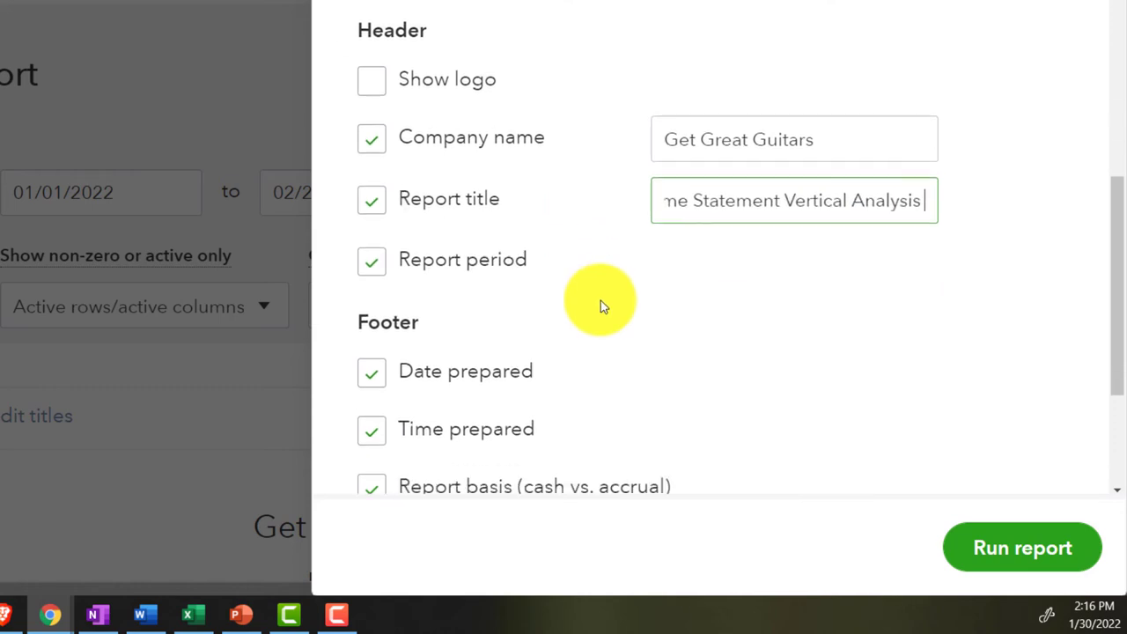
pyautogui.click(373, 383)
pyautogui.scroll(-1, 412, 353)
pyautogui.click(370, 266)
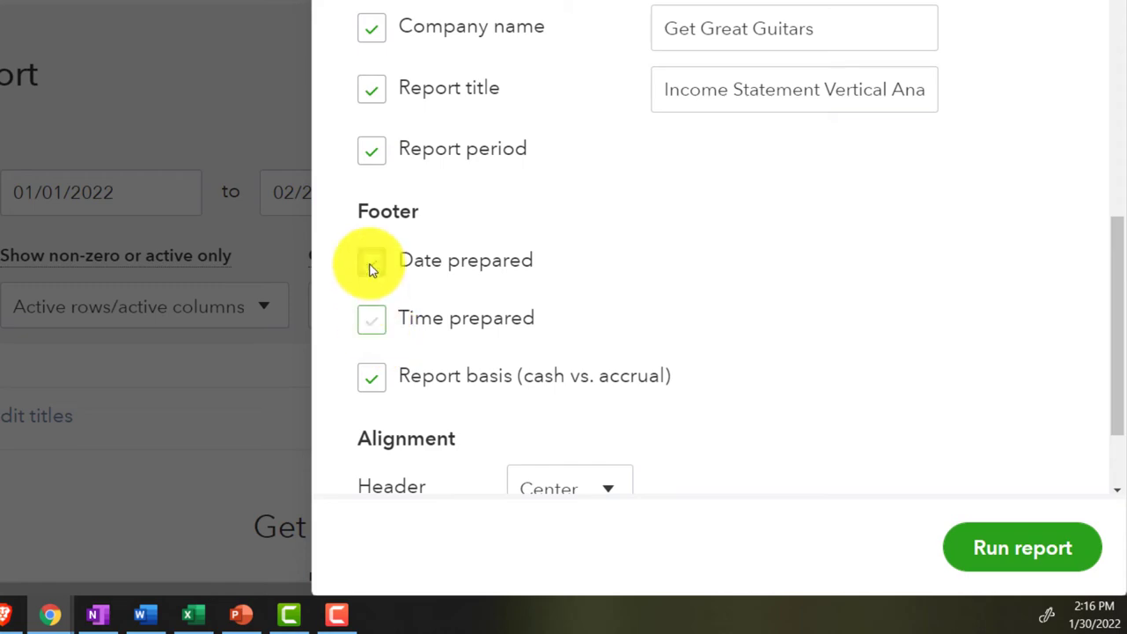
pyautogui.click(373, 374)
pyautogui.scroll(-1, 638, 275)
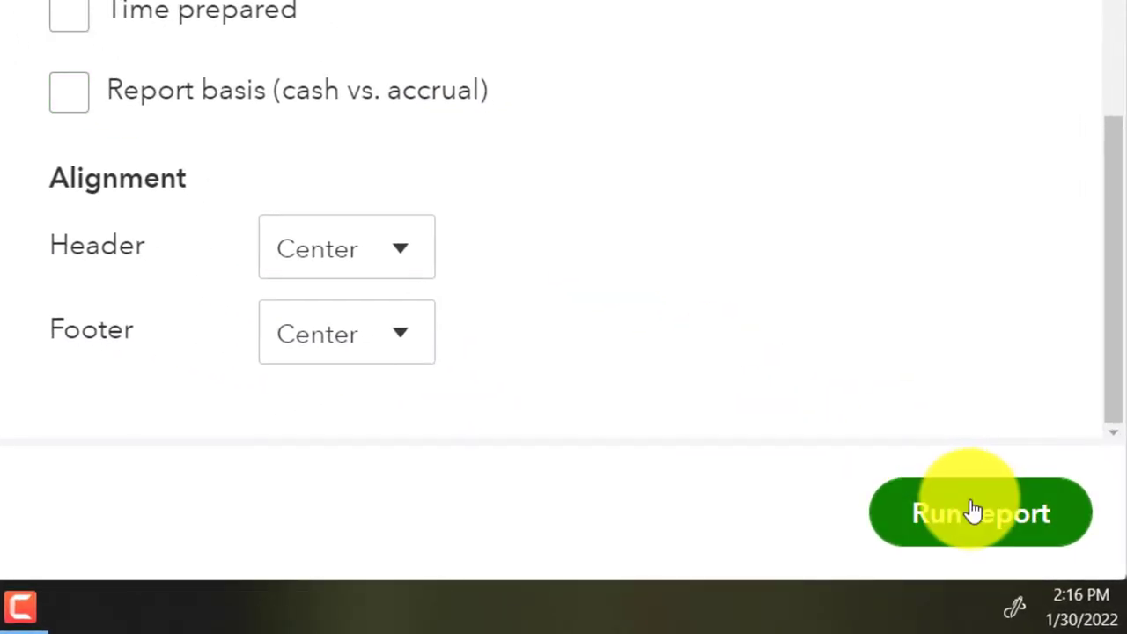
pyautogui.click(973, 511)
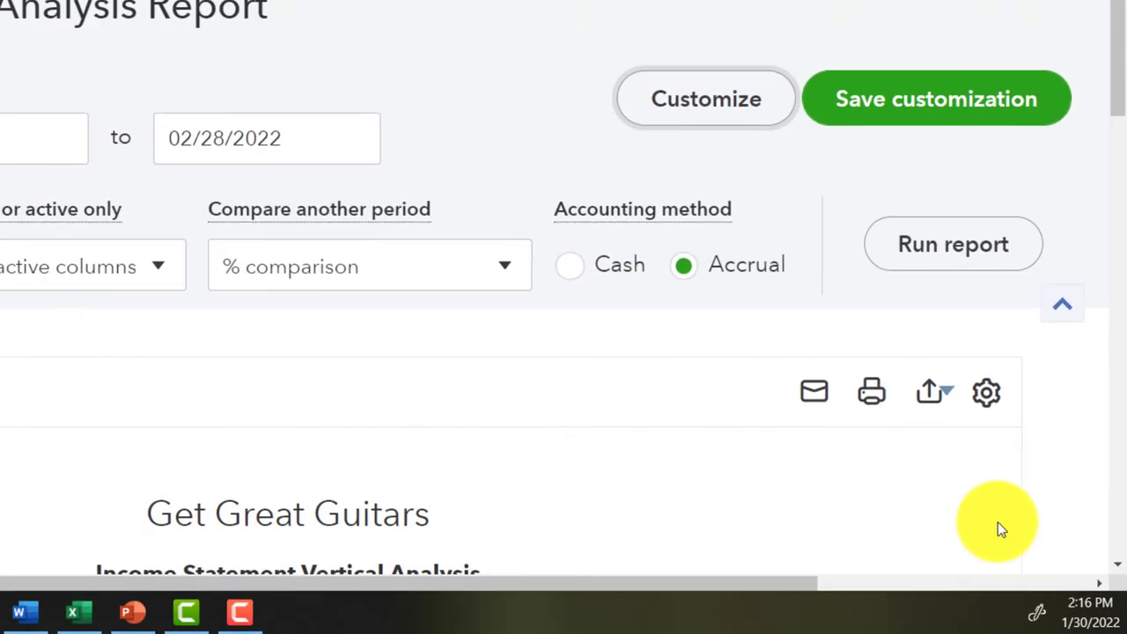
# - Save the customized report under the name "7 Income Statement Vertical Analysis"
pyautogui.scroll(-3, 899, 457)
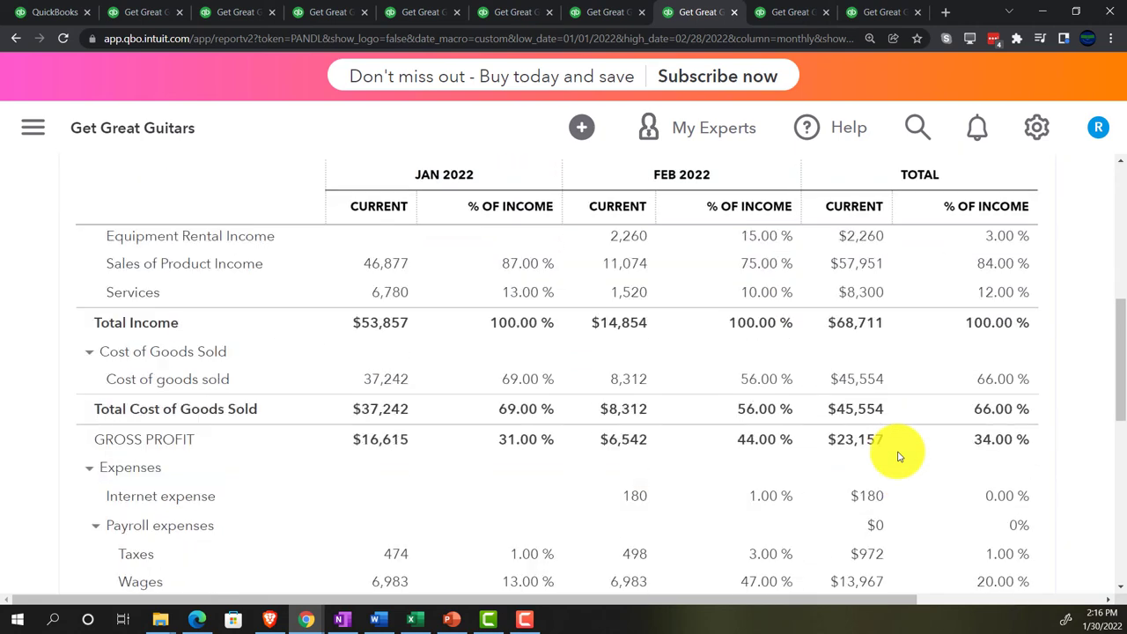
pyautogui.scroll(-3, 898, 457)
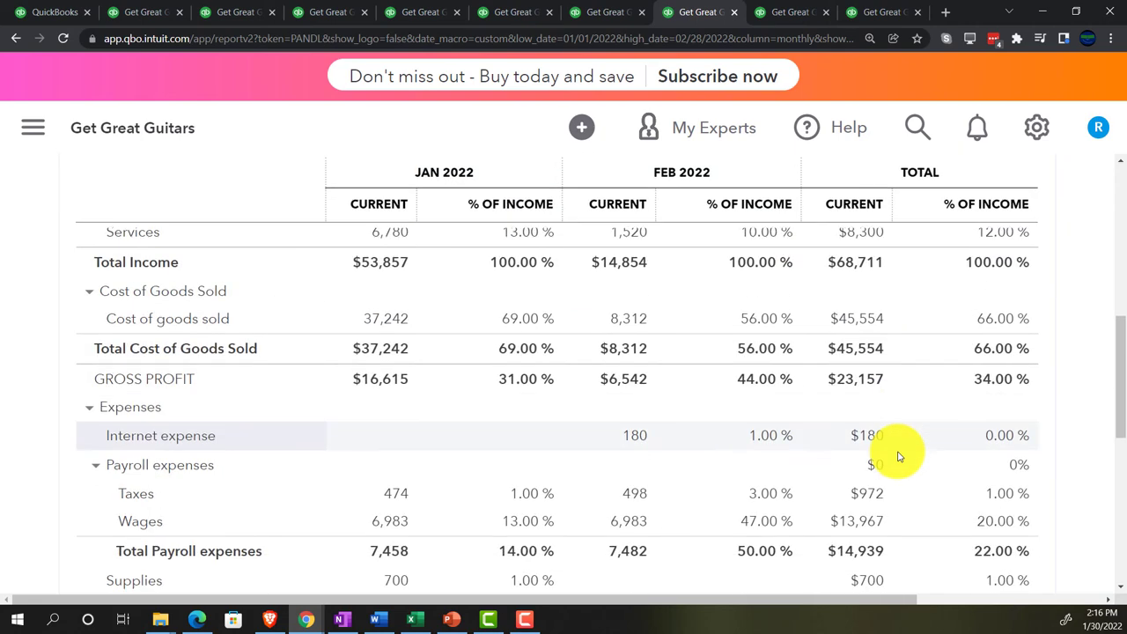
pyautogui.scroll(8, 899, 457)
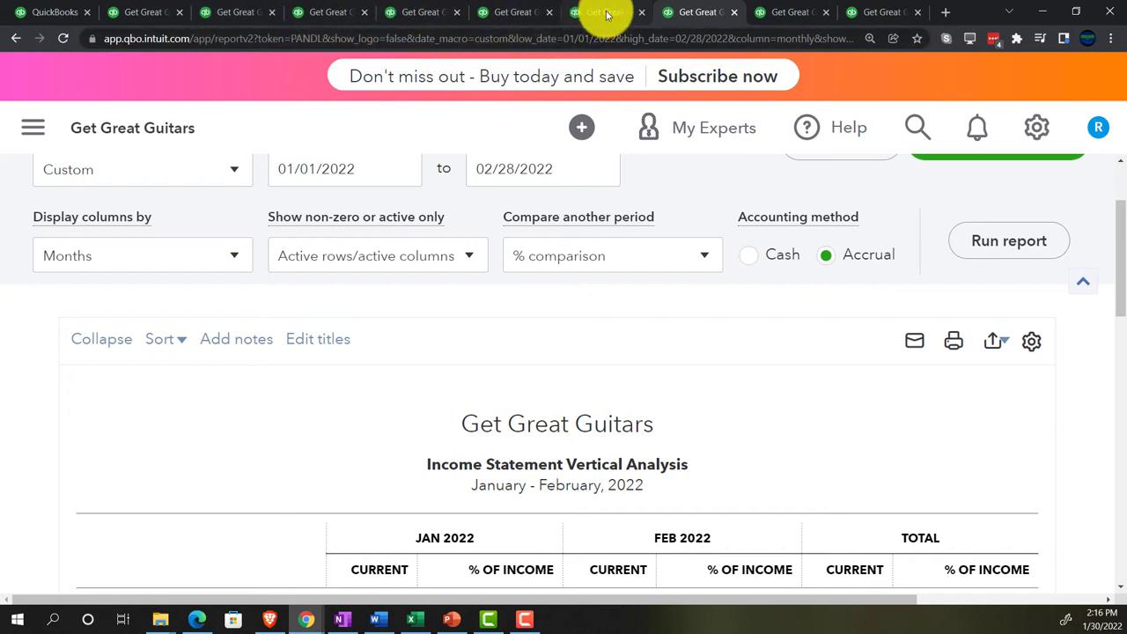
pyautogui.scroll(1, 798, 370)
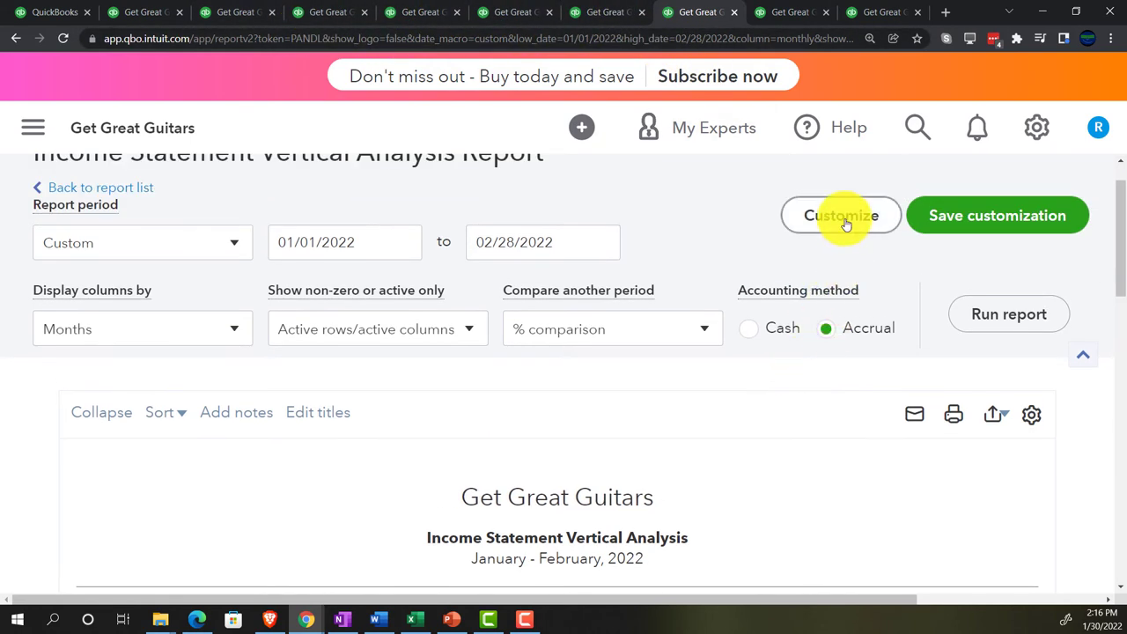
pyautogui.click(939, 219)
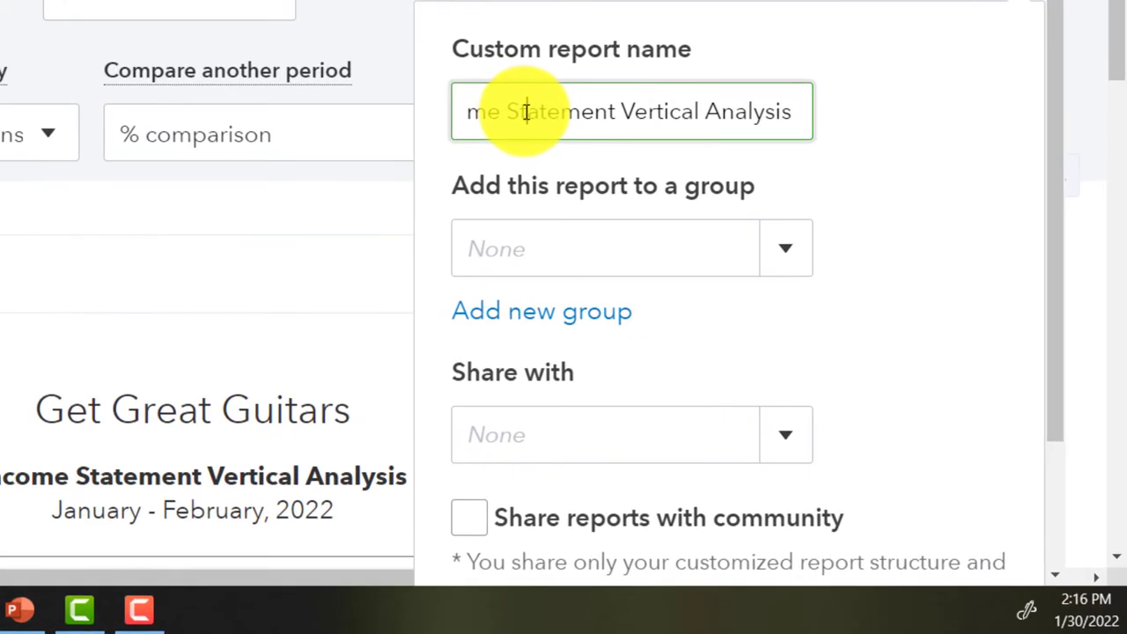
pyautogui.press('Home')
pyautogui.write('7')
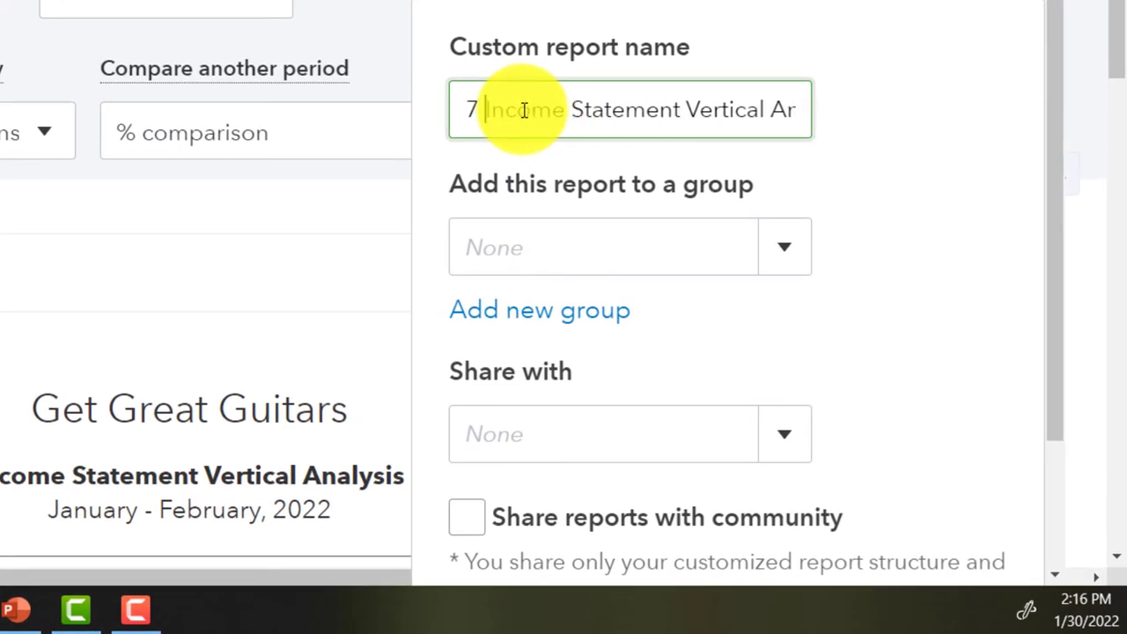
pyautogui.scroll(-3, 629, 244)
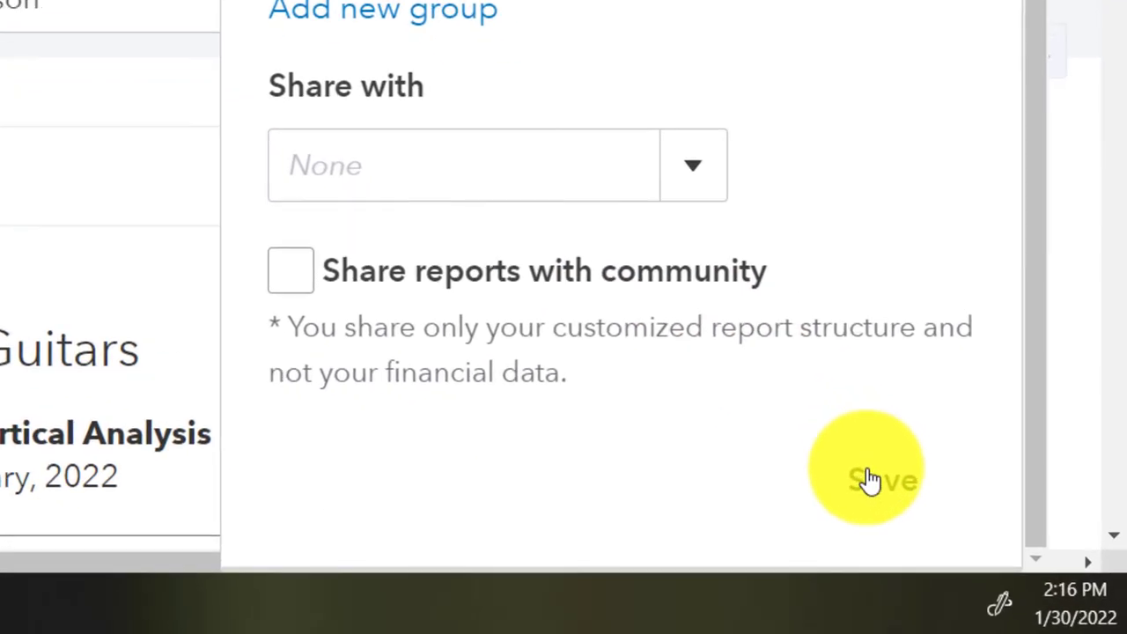
pyautogui.click(851, 472)
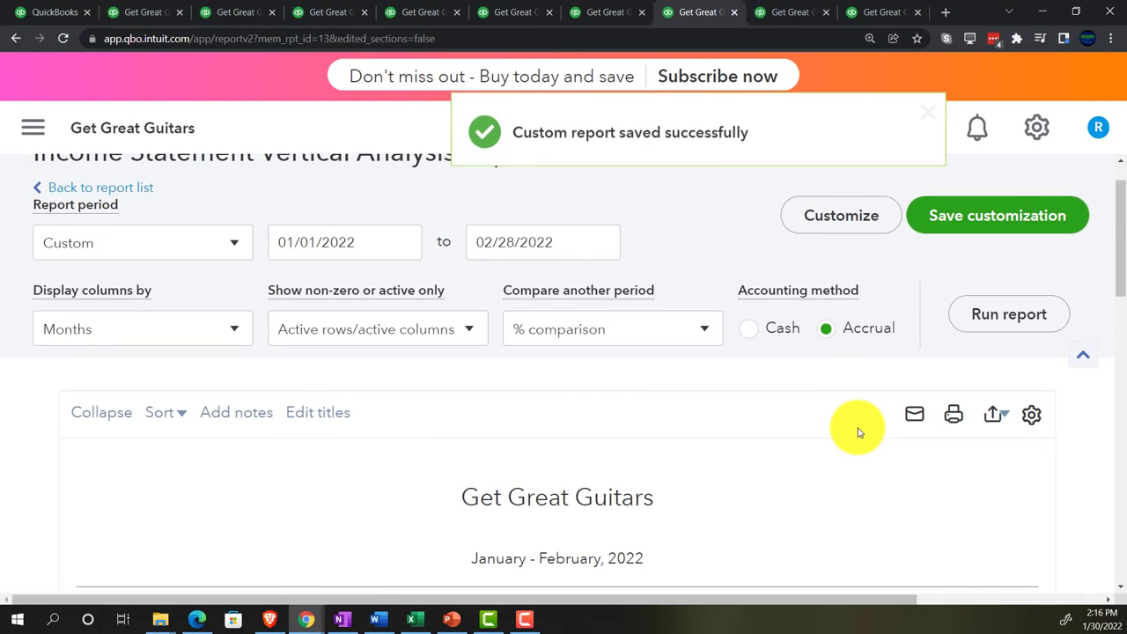
pyautogui.scroll(-3, 855, 378)
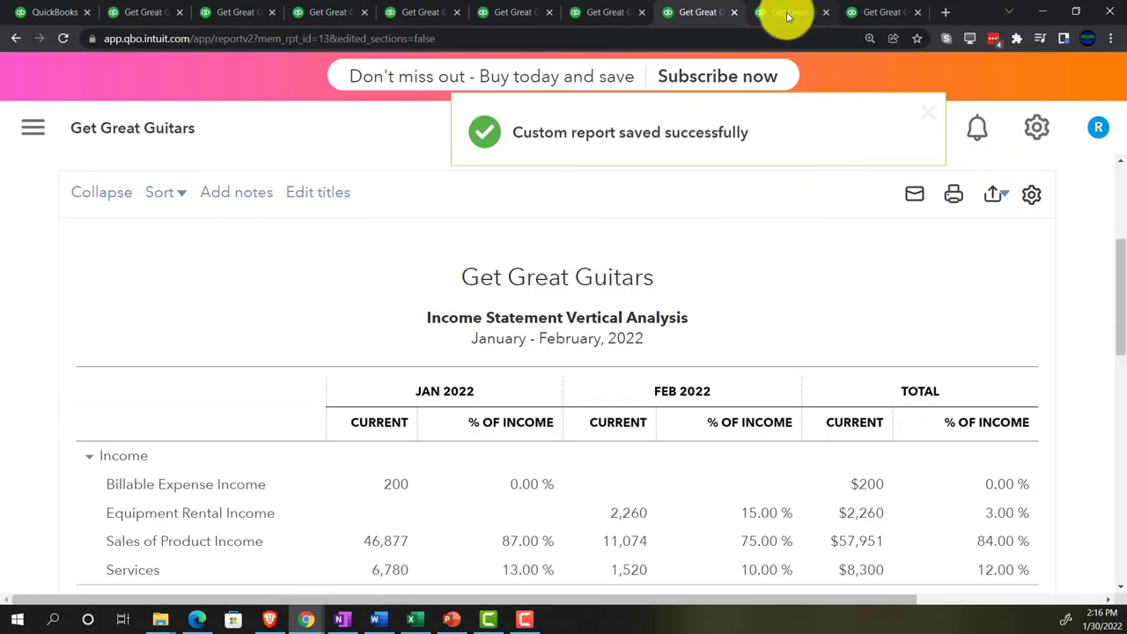
# - Switch to the Trial Balance report, collapse the navigation menu, and run it for 01/01/2022 to 02/28/2022
pyautogui.click(788, 16)
pyautogui.click(274, 126)
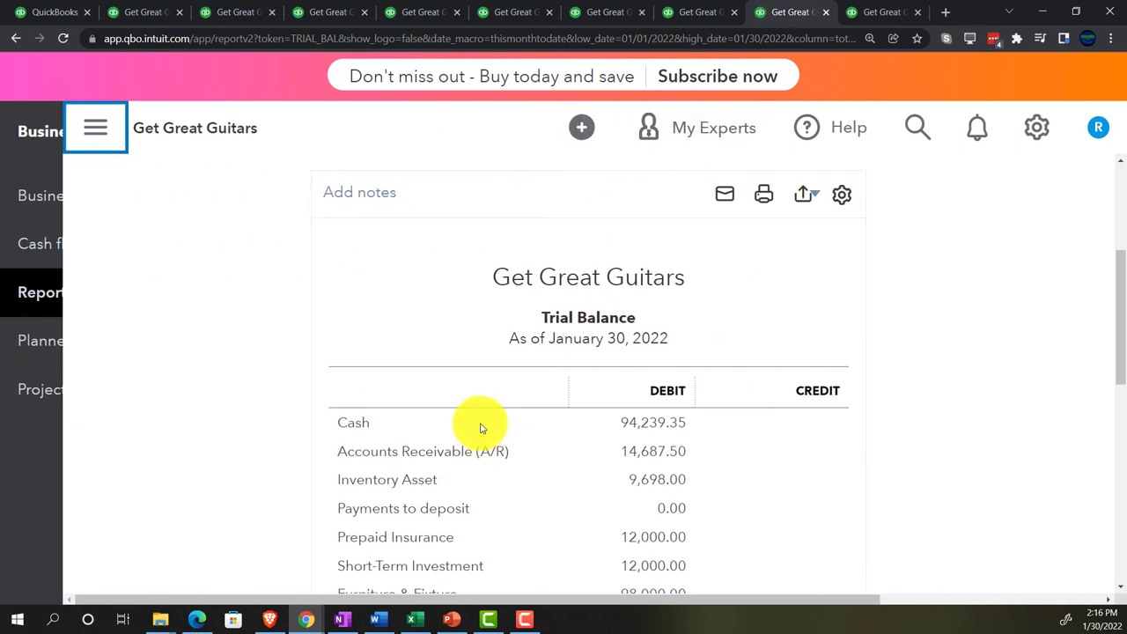
pyautogui.scroll(3, 484, 432)
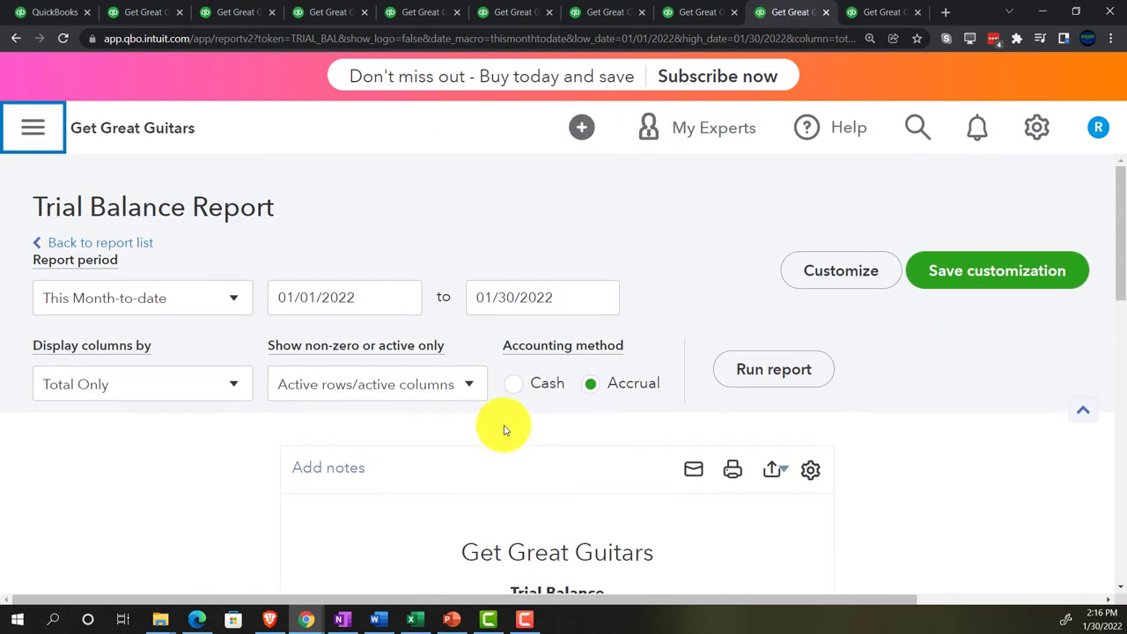
pyautogui.click(388, 304)
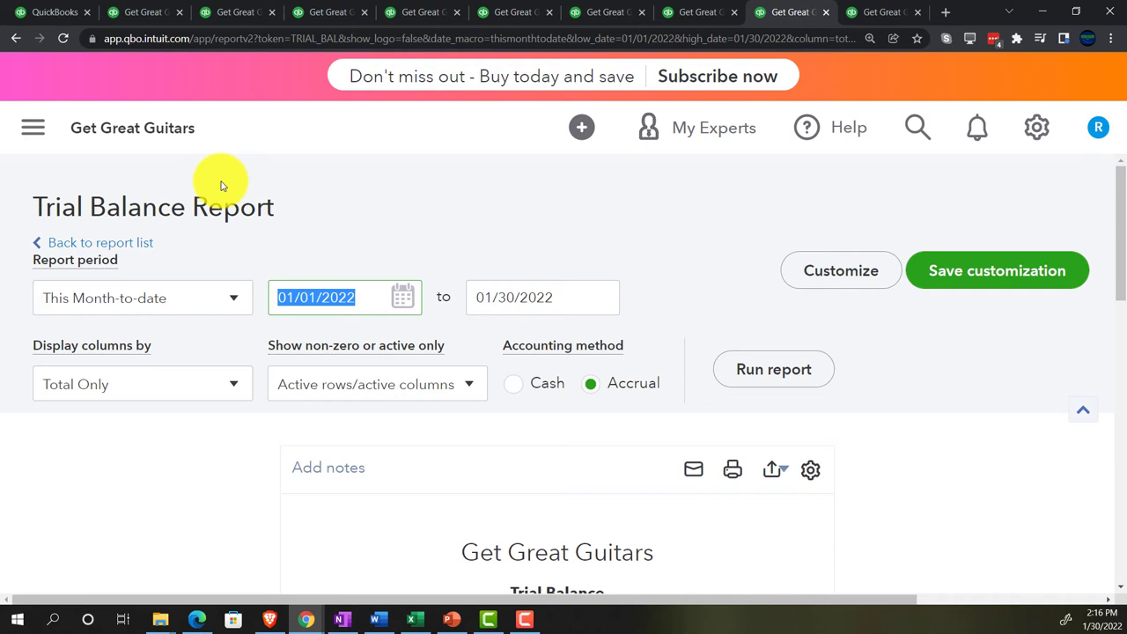
pyautogui.press('Tab')
pyautogui.write('0')
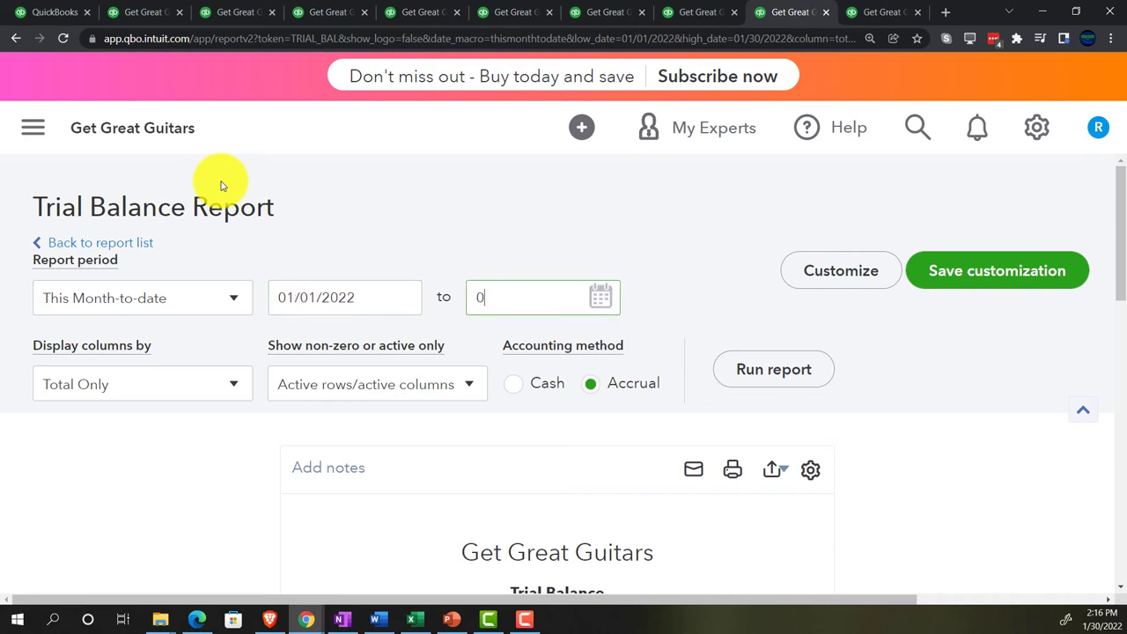
pyautogui.write('2/28/202')
pyautogui.press('Tab')
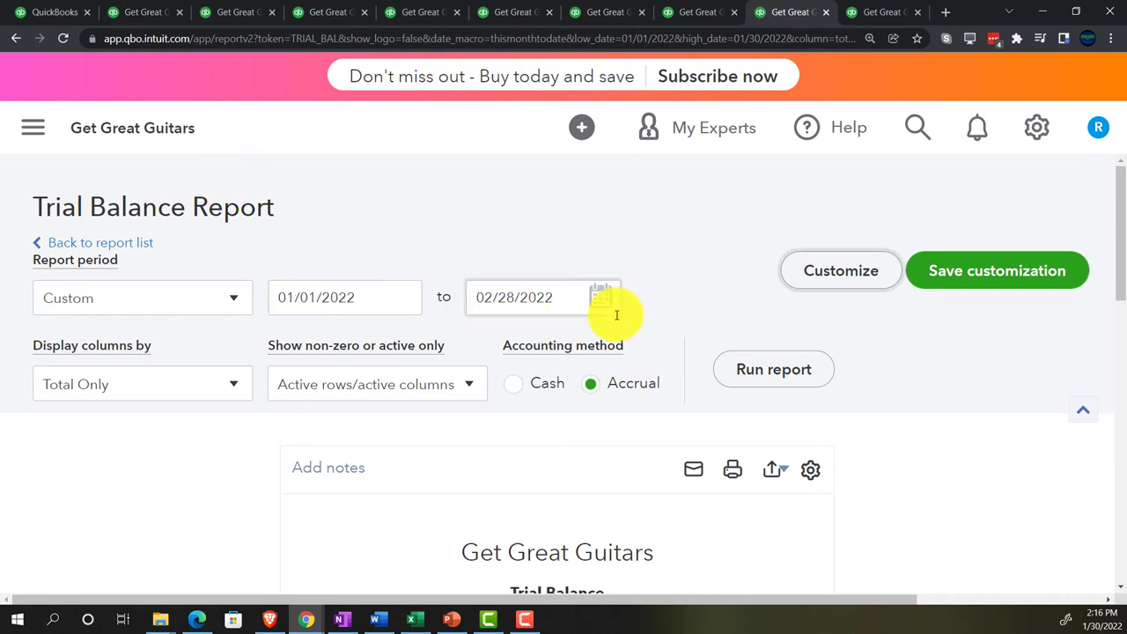
pyautogui.click(746, 383)
pyautogui.scroll(-3, 747, 384)
pyautogui.scroll(3, 747, 384)
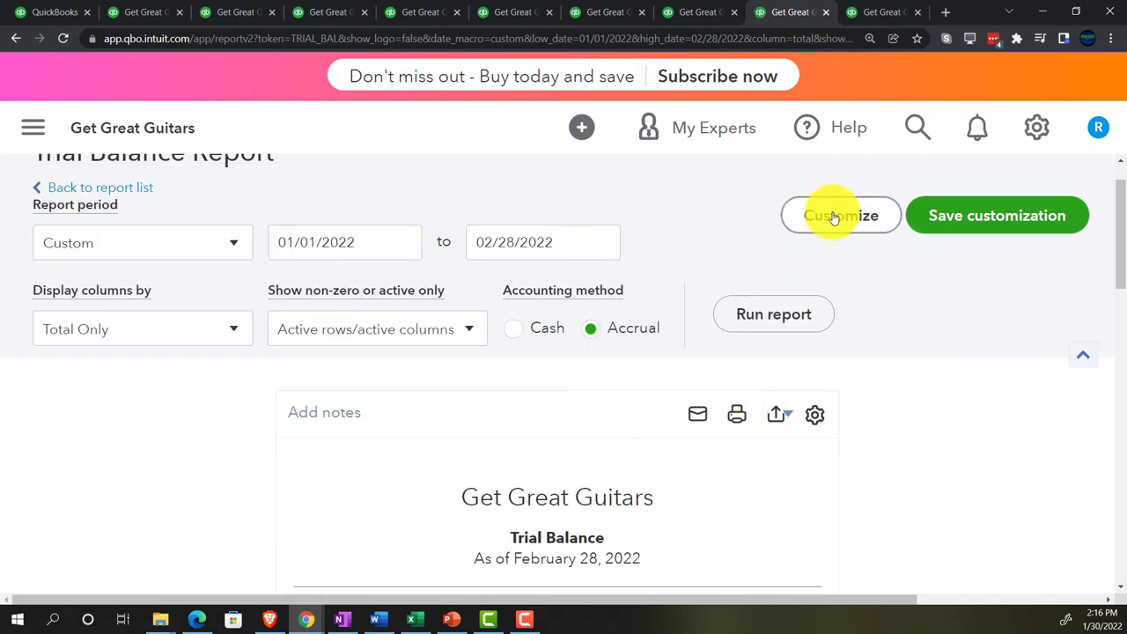
# - Customize the Trial Balance to show negative numbers as (100) in red
pyautogui.click(851, 222)
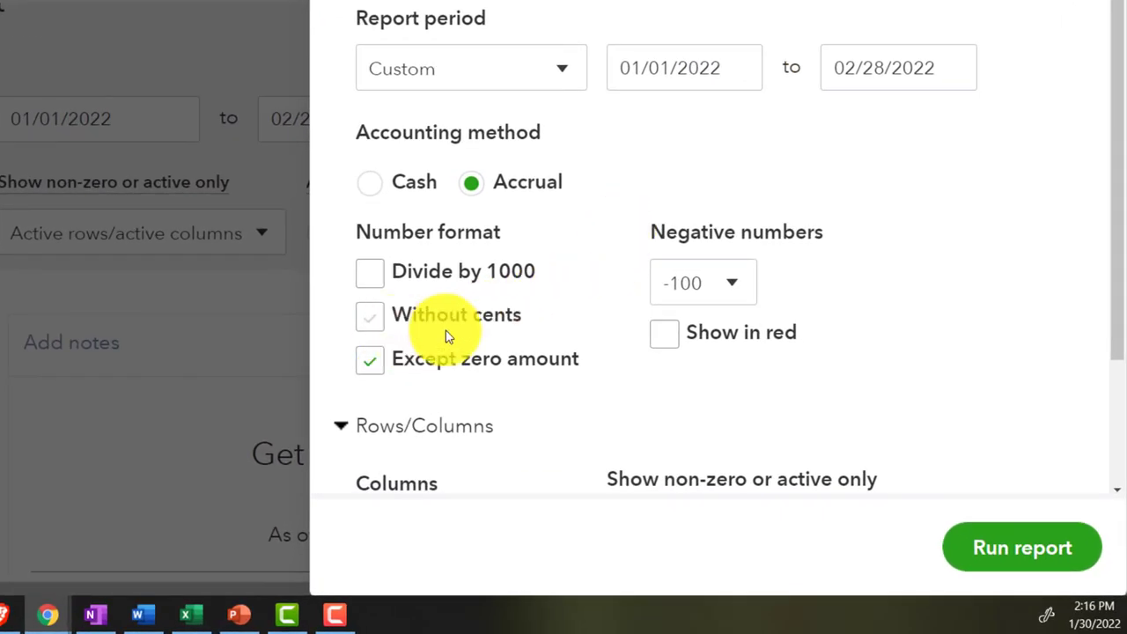
pyautogui.click(731, 284)
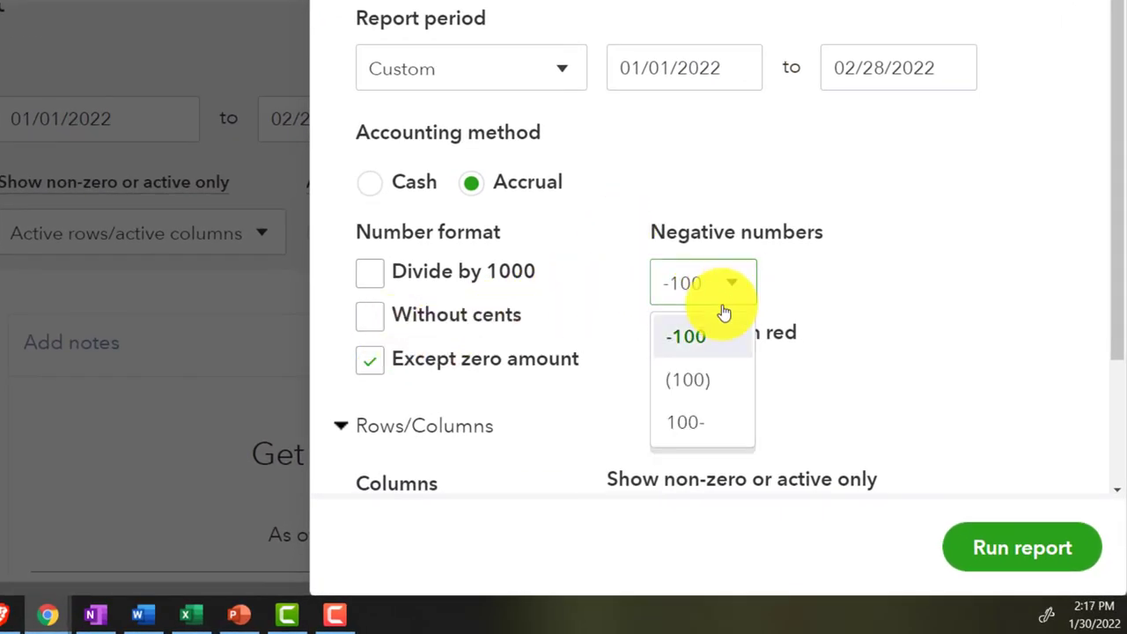
pyautogui.click(697, 381)
# - Remove the date prepared, time prepared and report basis from the Trial Balance footer and rerun the report
pyautogui.scroll(-2, 665, 339)
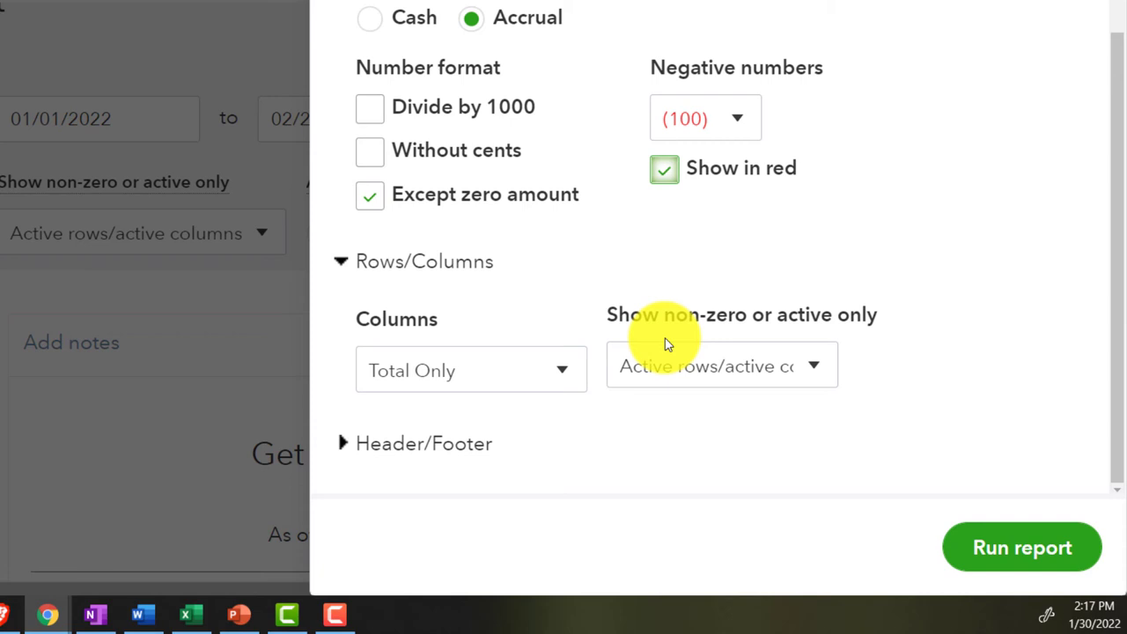
pyautogui.click(410, 443)
pyautogui.scroll(-4, 465, 395)
pyautogui.scroll(-5, 465, 401)
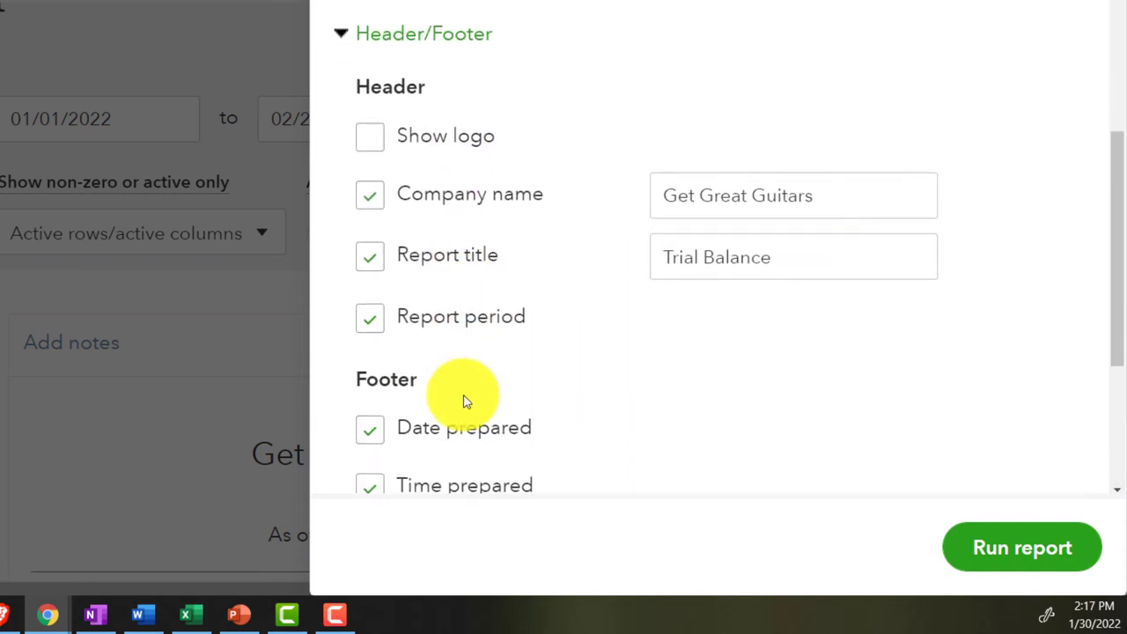
pyautogui.click(370, 167)
pyautogui.click(370, 221)
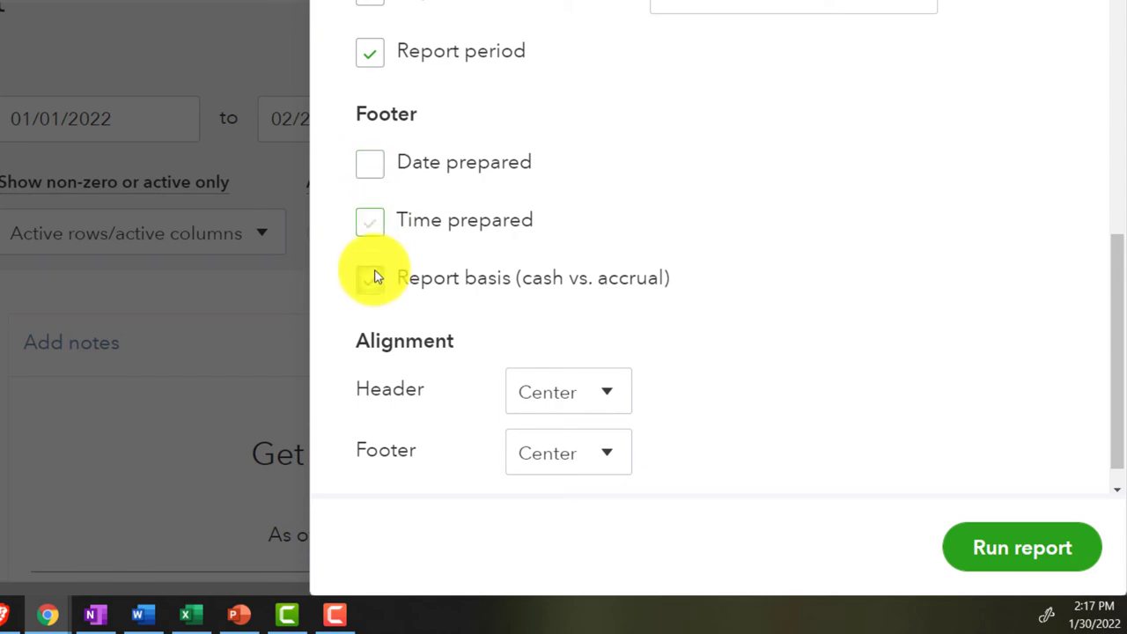
pyautogui.click(370, 278)
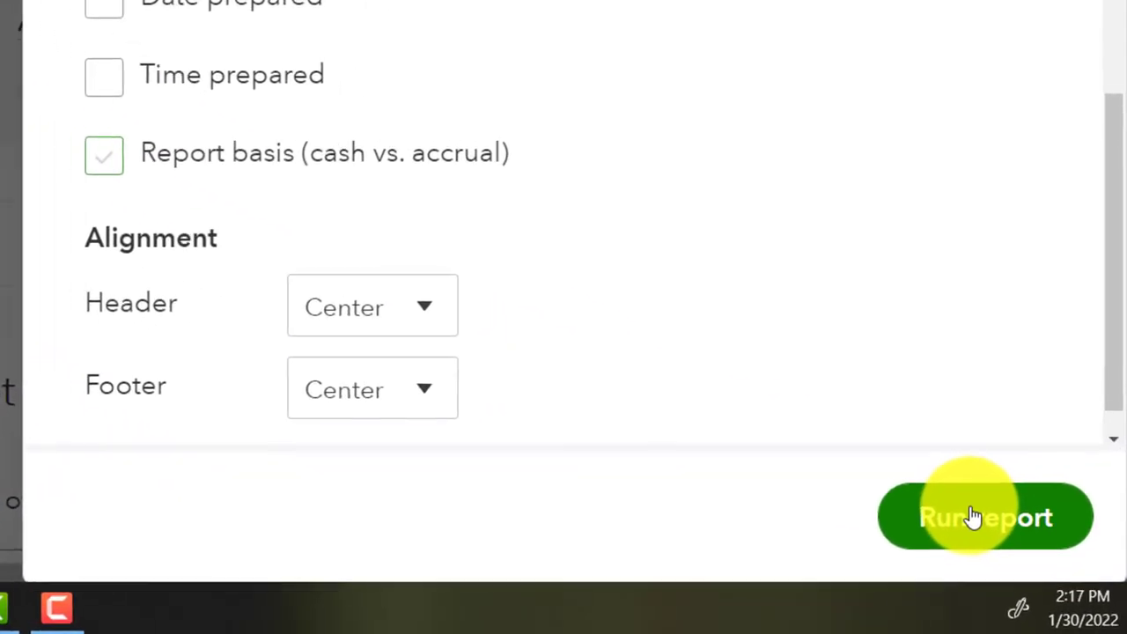
pyautogui.click(1001, 541)
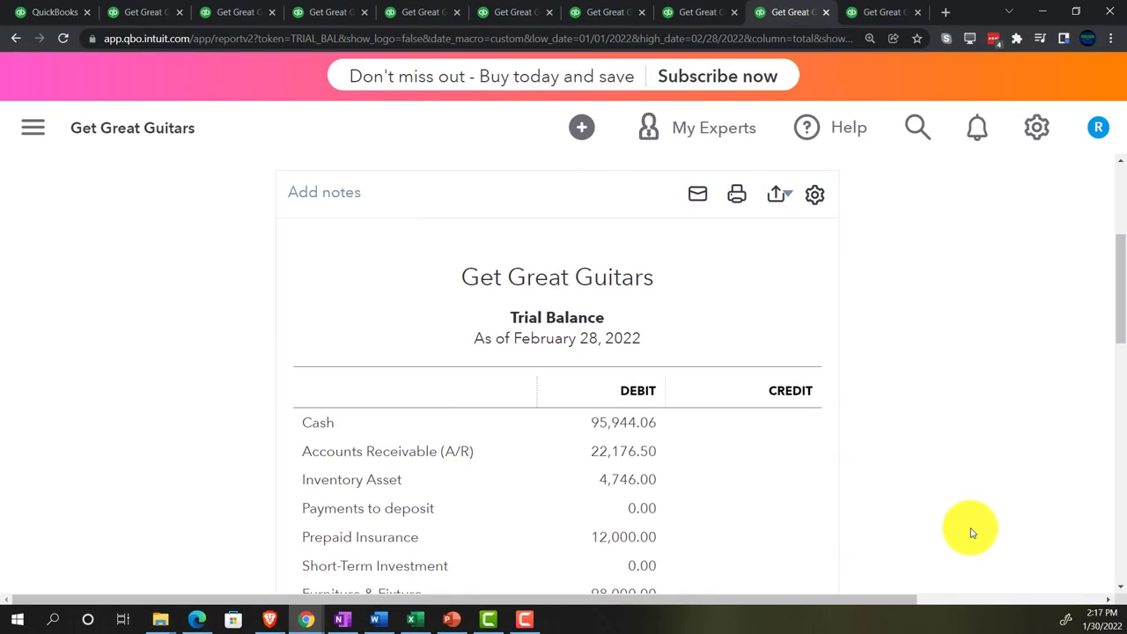
# - Save the customized Trial Balance report under the name "8 Trial Balance"
pyautogui.scroll(3, 872, 462)
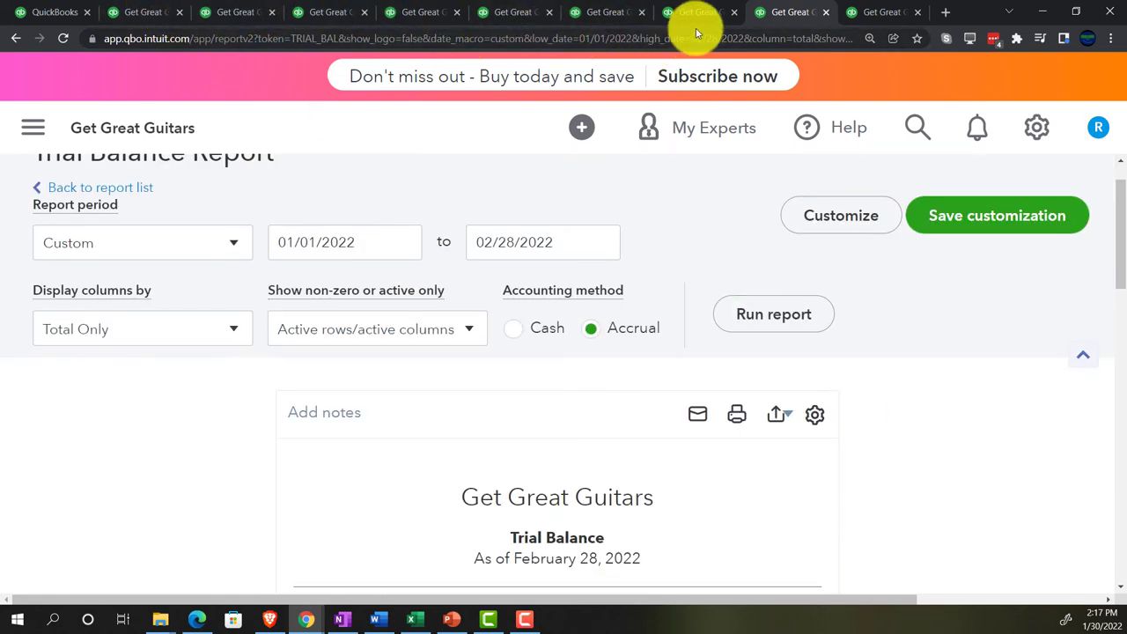
pyautogui.scroll(1, 913, 332)
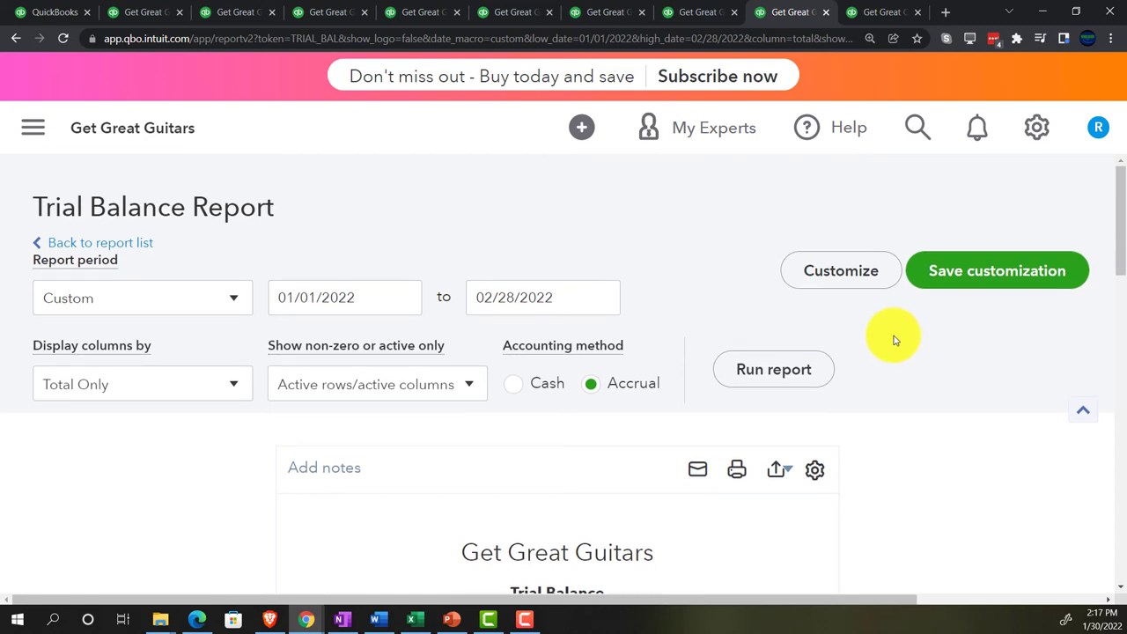
pyautogui.click(950, 271)
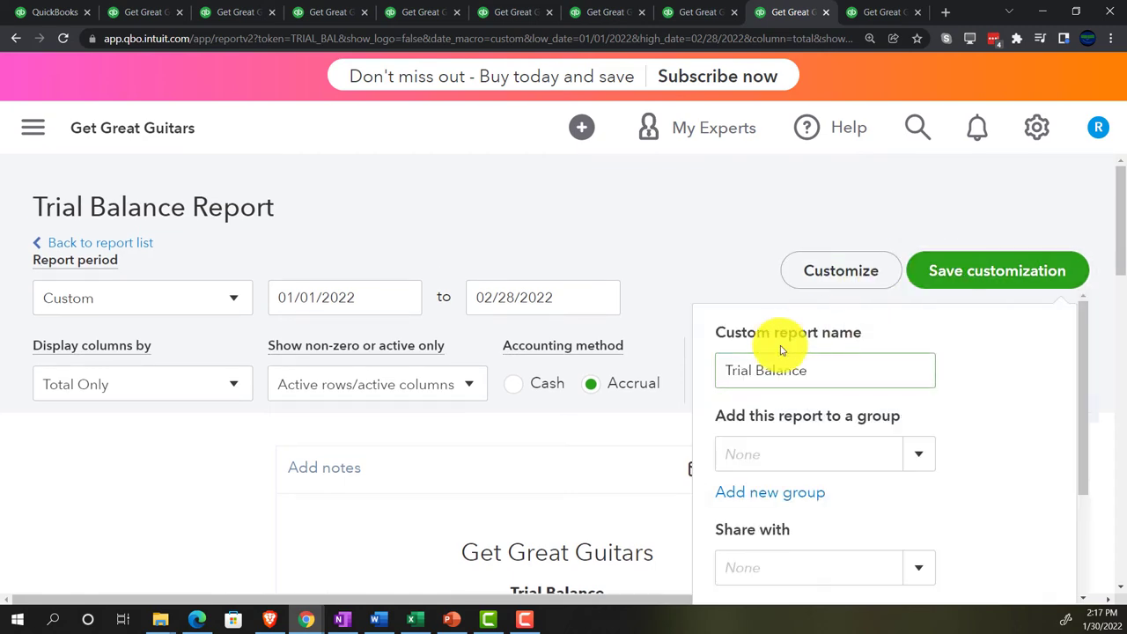
pyautogui.press('Left')
pyautogui.press('Left')
pyautogui.press('Left')
pyautogui.press('Left')
pyautogui.press('Left')
pyautogui.press('Left')
pyautogui.press('Left')
pyautogui.press('Left')
pyautogui.press('Left')
pyautogui.press('Left')
pyautogui.press('Left')
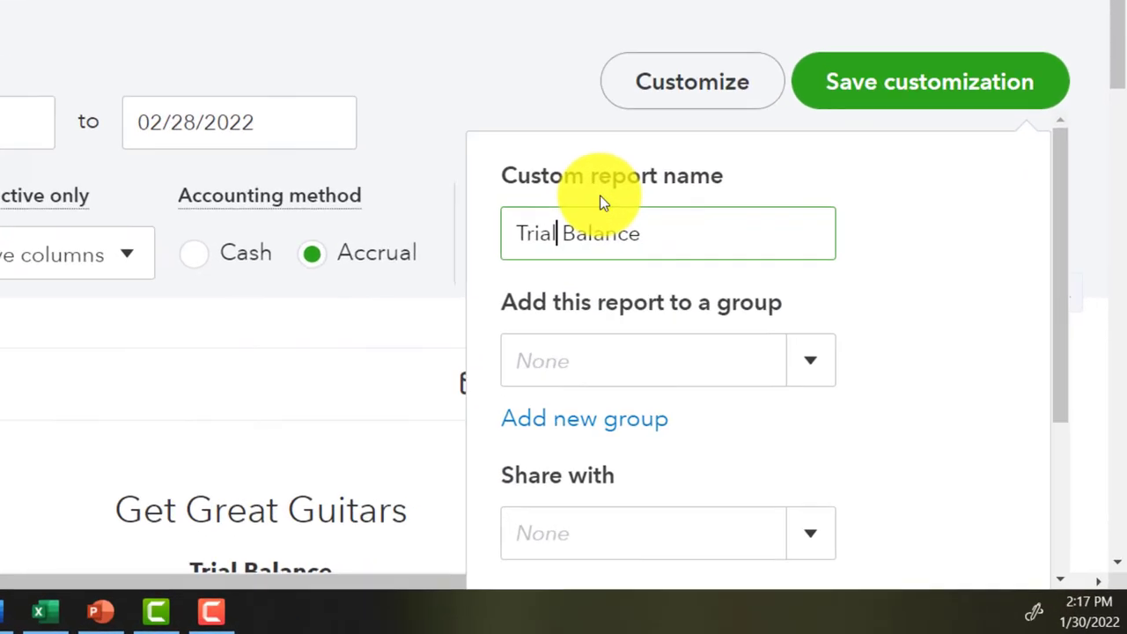
pyautogui.press('Left')
pyautogui.press('Left')
pyautogui.write('8')
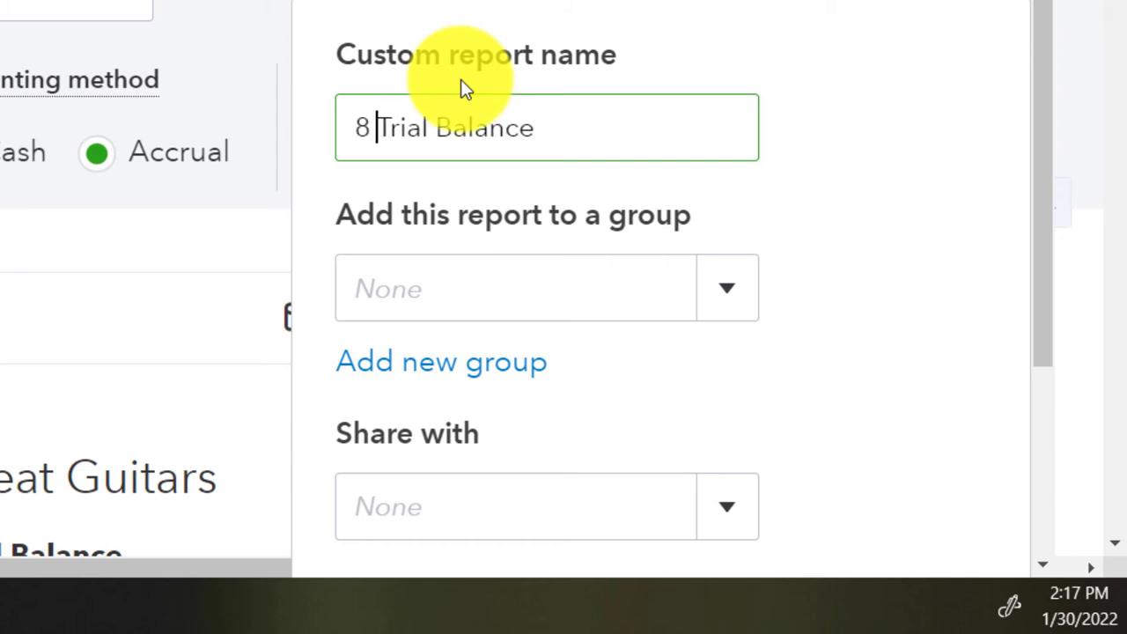
pyautogui.scroll(-4, 460, 79)
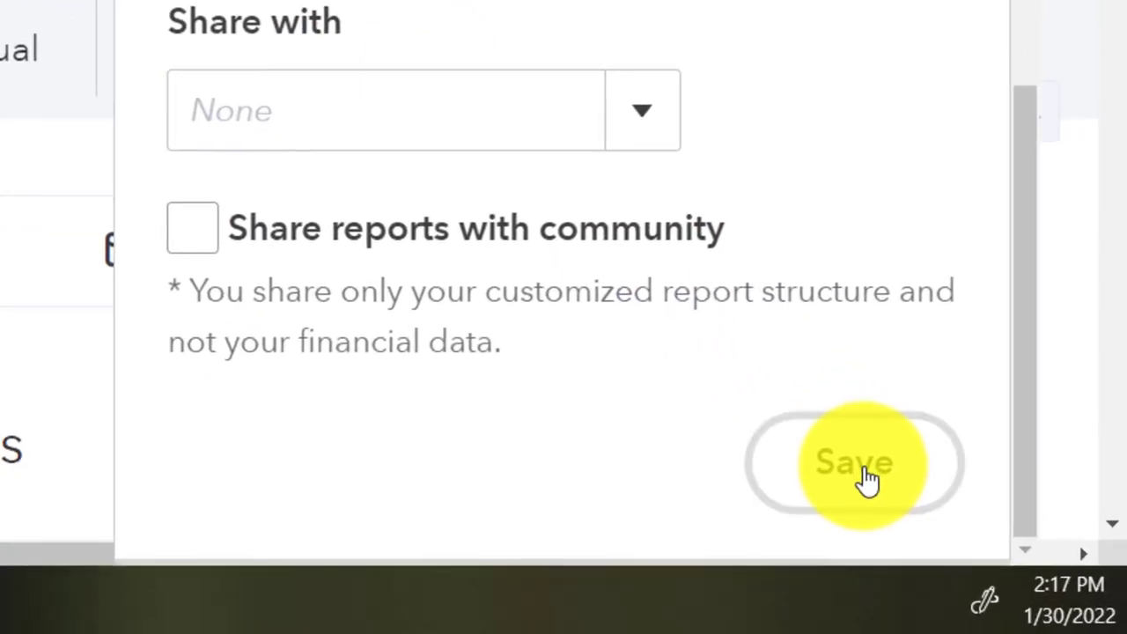
pyautogui.click(903, 491)
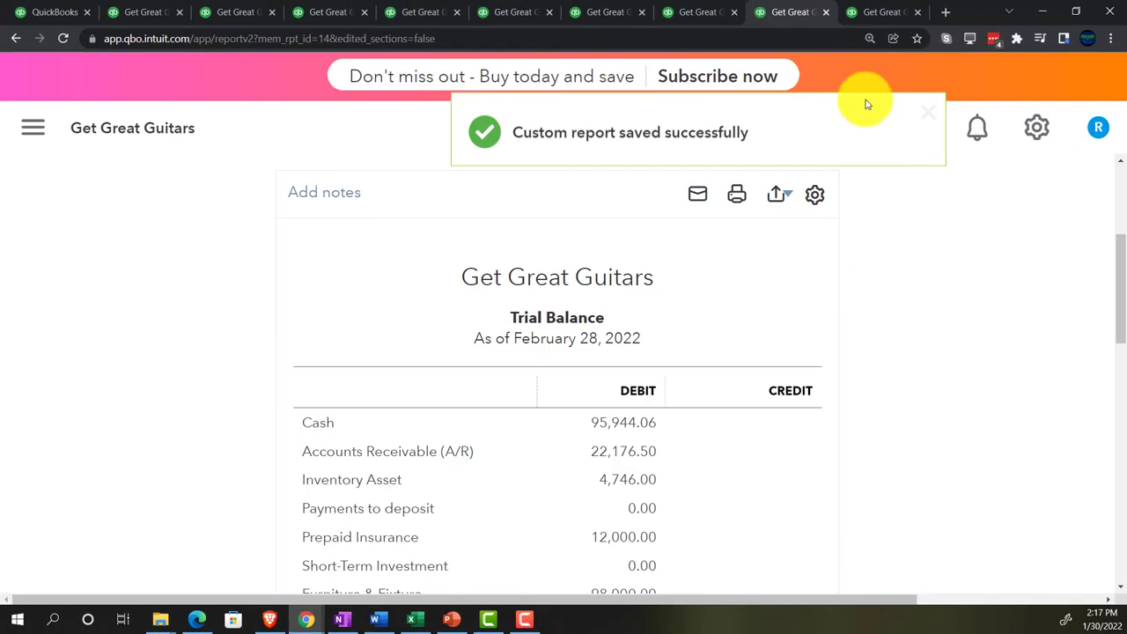
# - Switch to the Transaction List by Date report, collapse the navigation menu, and run it for 01/01/2022 to 02/28/2022
pyautogui.click(867, 15)
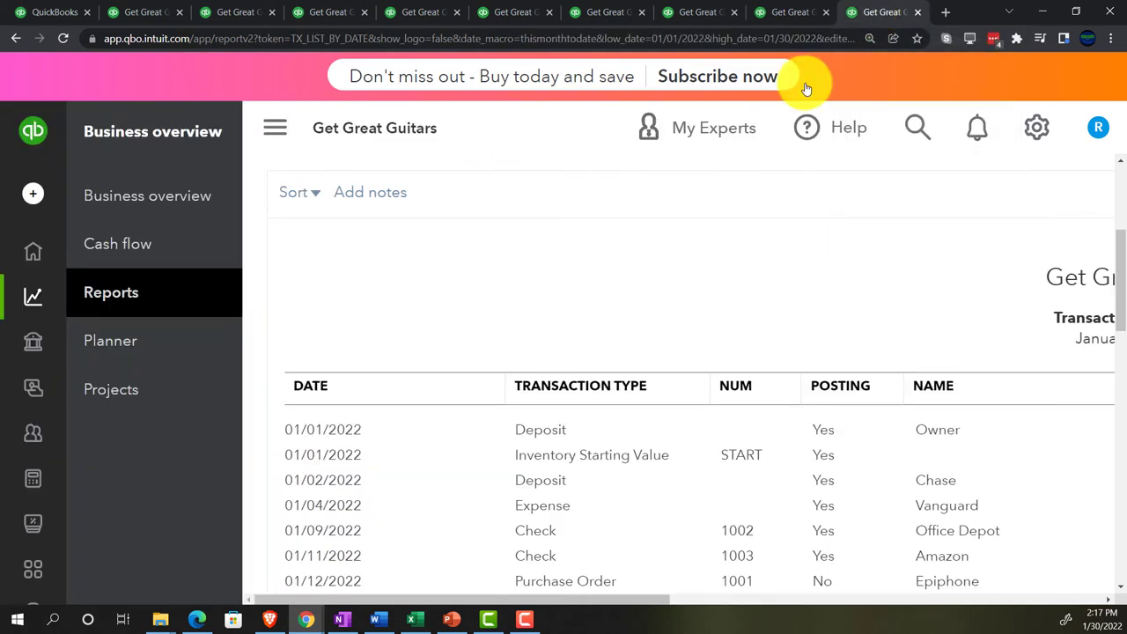
pyautogui.click(276, 134)
pyautogui.scroll(3, 302, 372)
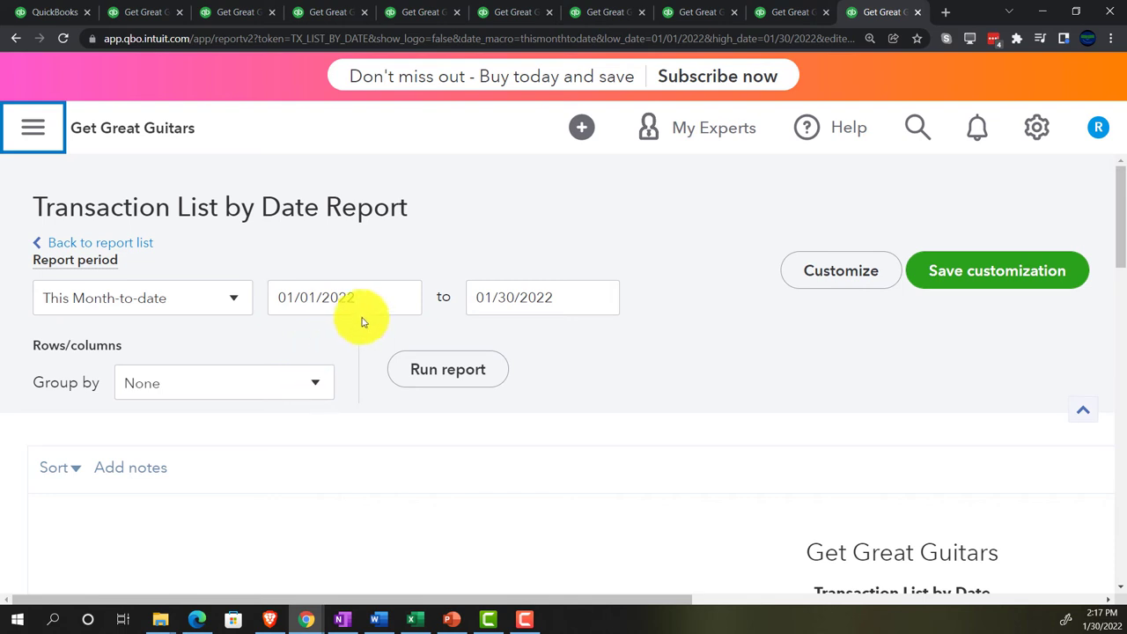
pyautogui.tripleClick(373, 298)
pyautogui.press('Tab')
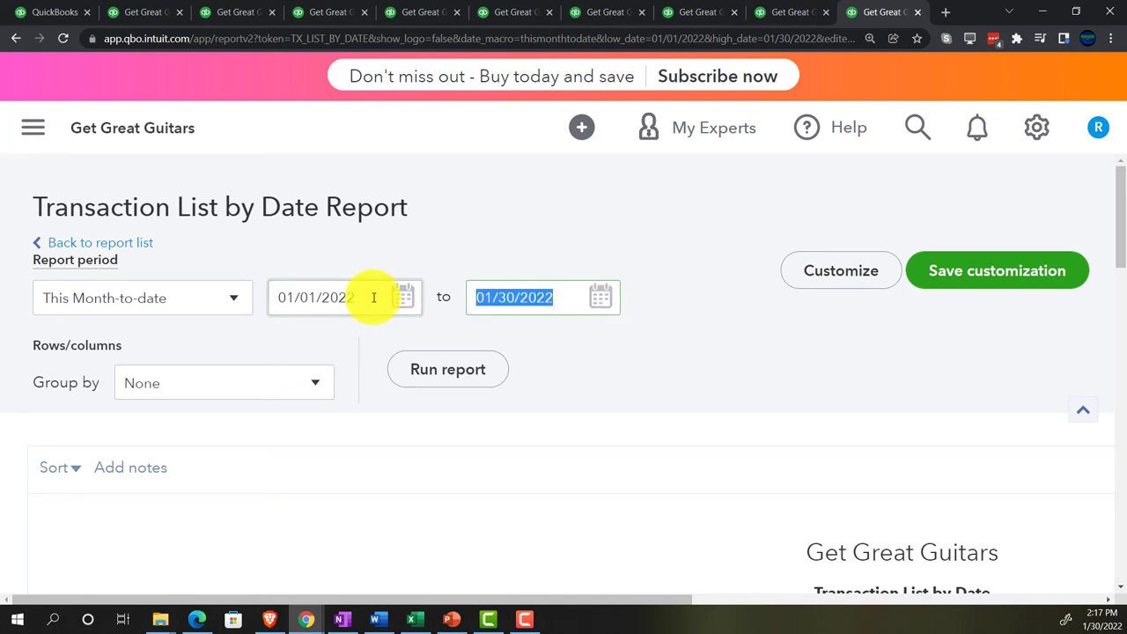
pyautogui.write('02282022')
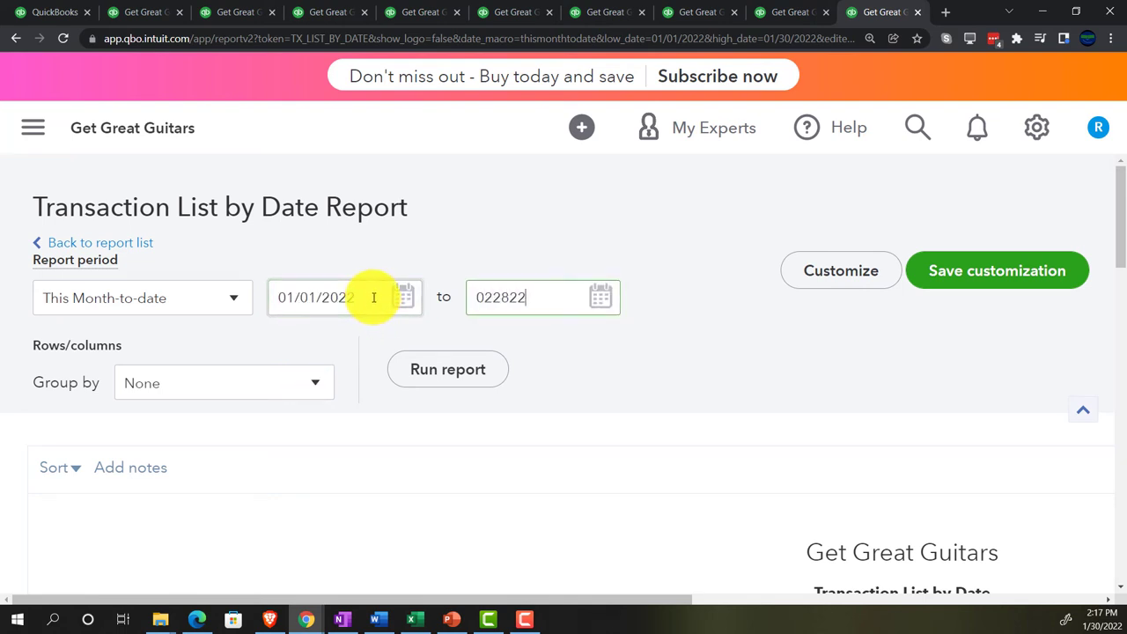
pyautogui.press('Tab')
pyautogui.click(435, 377)
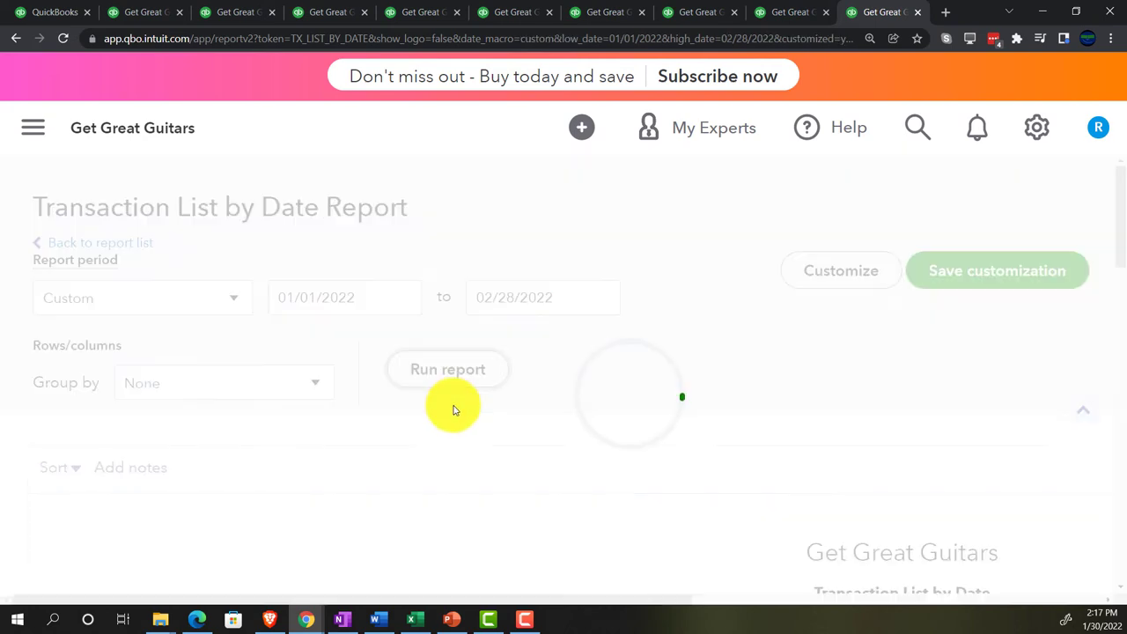
# - Examine the January and February entries in the Transaction List by Date, checking dates, transaction types and accounts
pyautogui.scroll(-3, 454, 409)
pyautogui.hotkey('ctrl', '-')
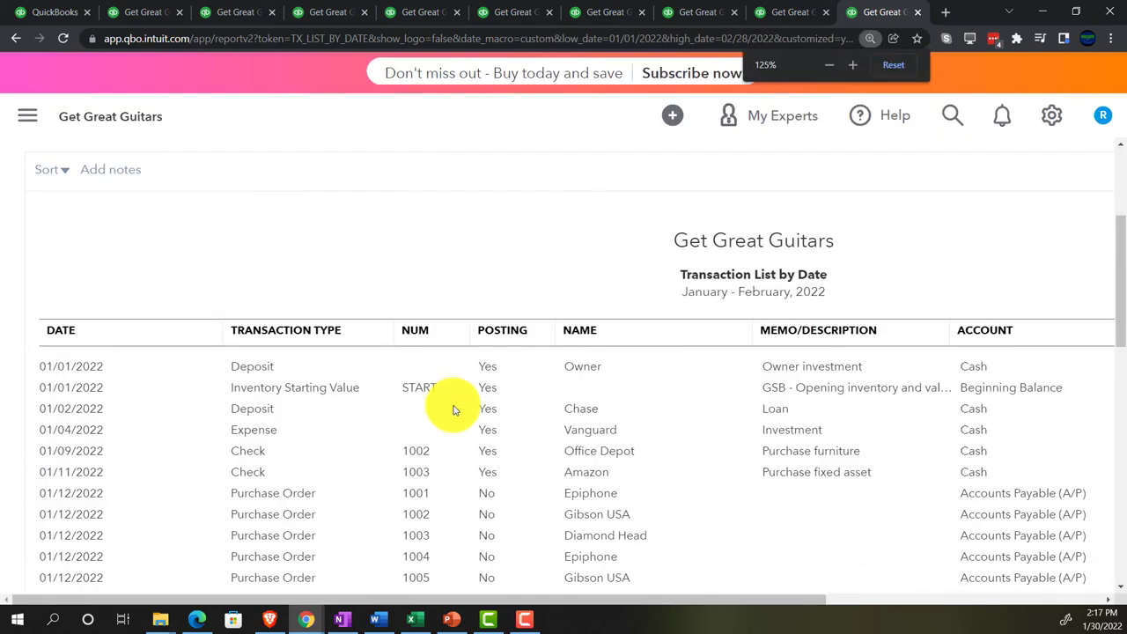
pyautogui.hotkey('ctrl', '-')
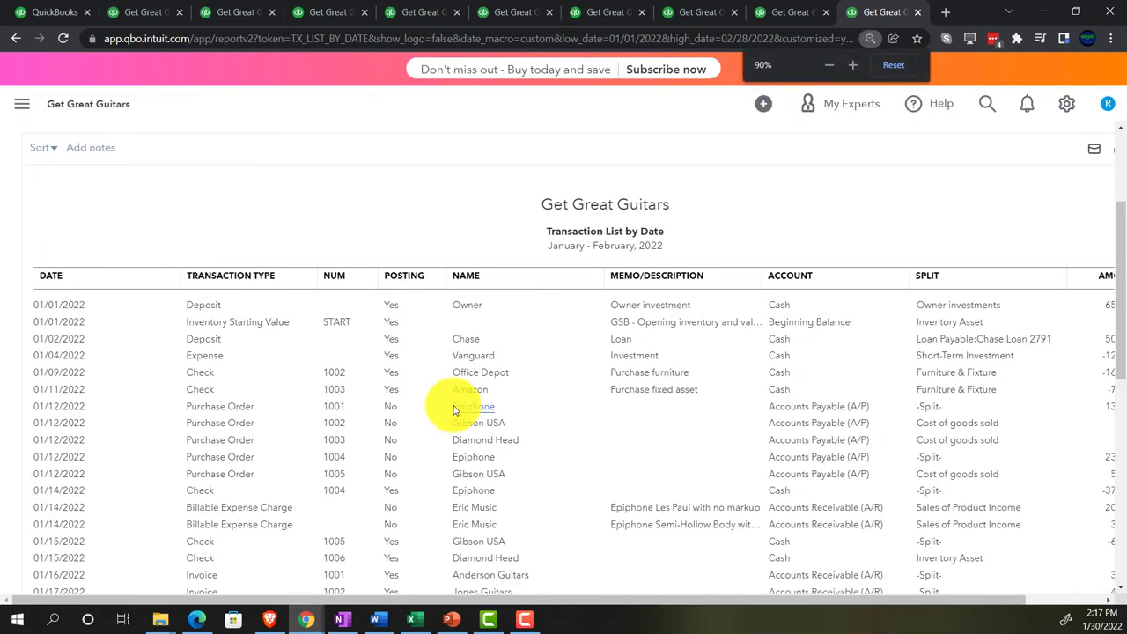
pyautogui.hotkey('ctrl', '-')
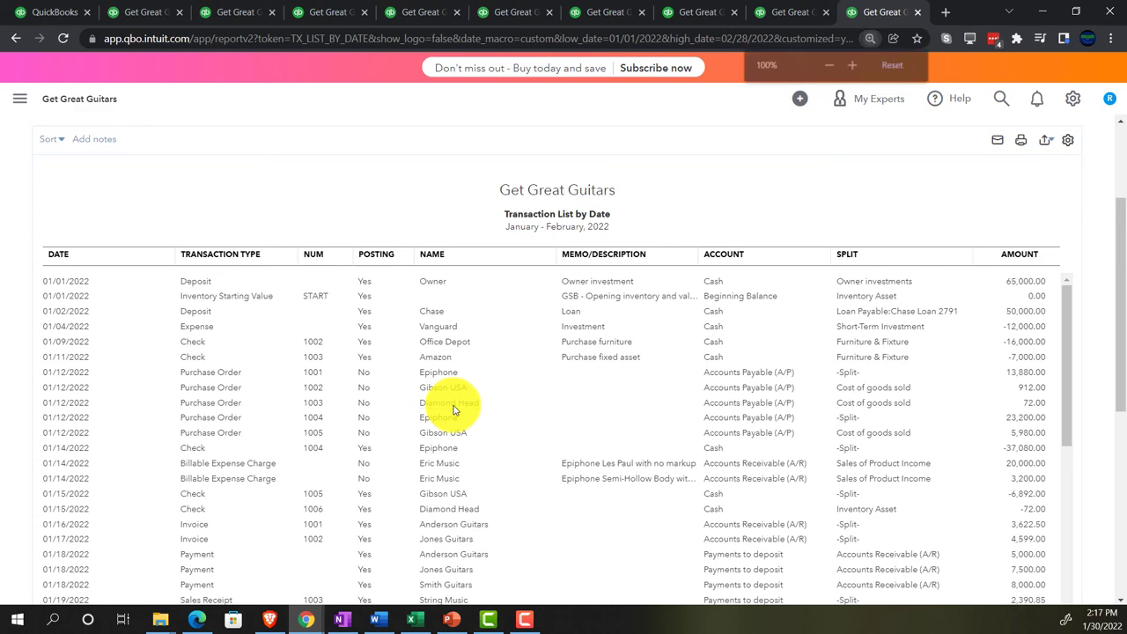
pyautogui.hotkey('ctrl', '+')
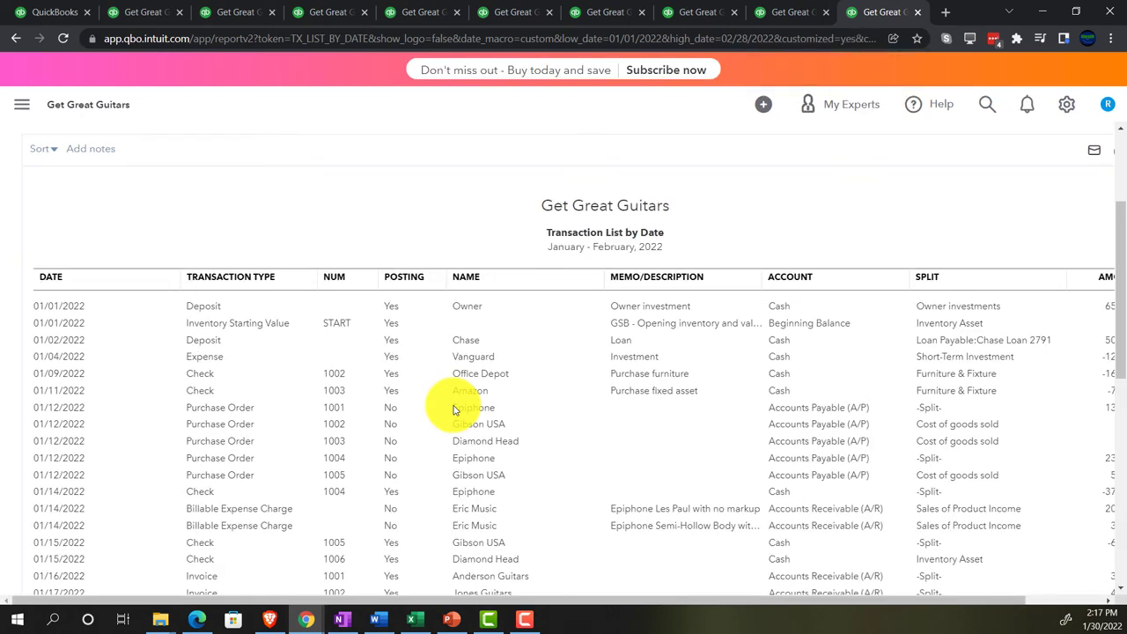
pyautogui.scroll(-3, 453, 409)
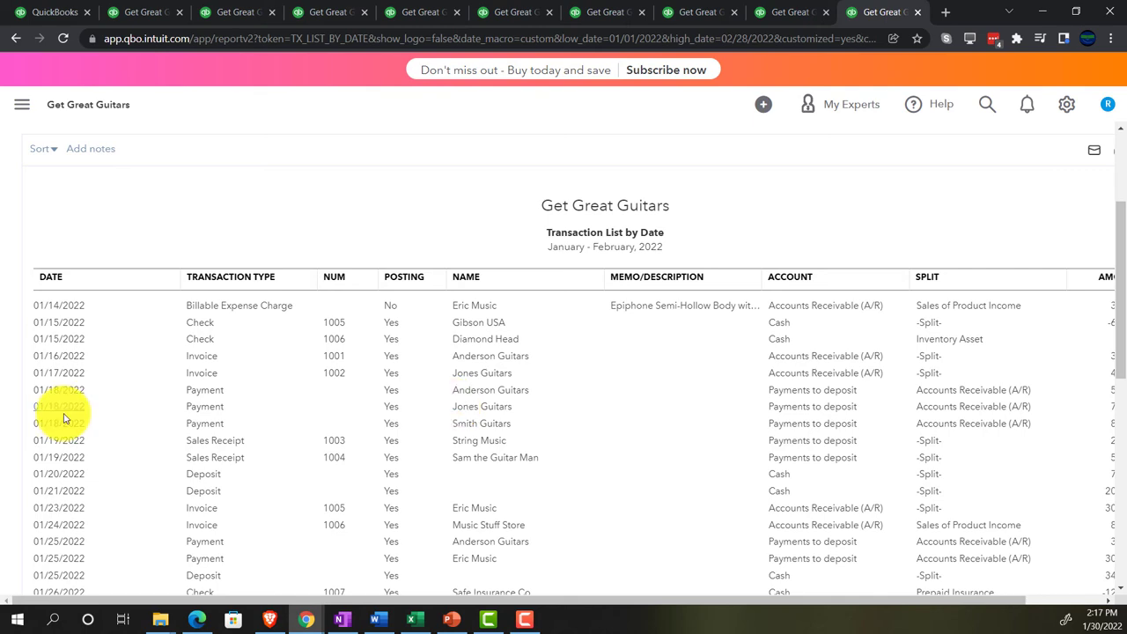
pyautogui.scroll(-1, 64, 418)
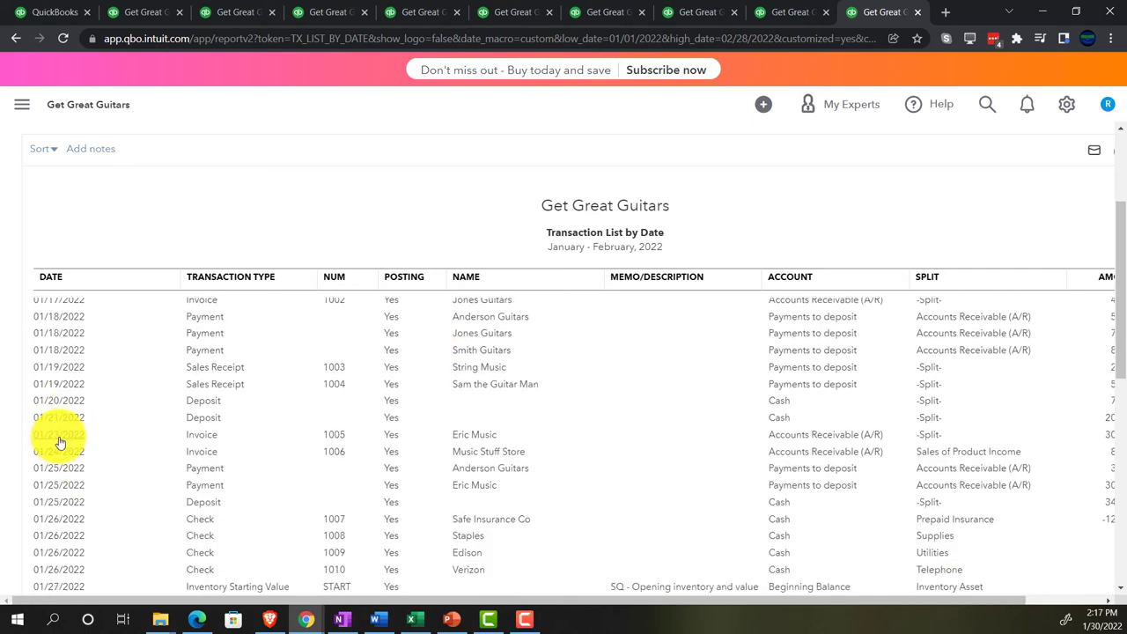
pyautogui.scroll(-5, 61, 450)
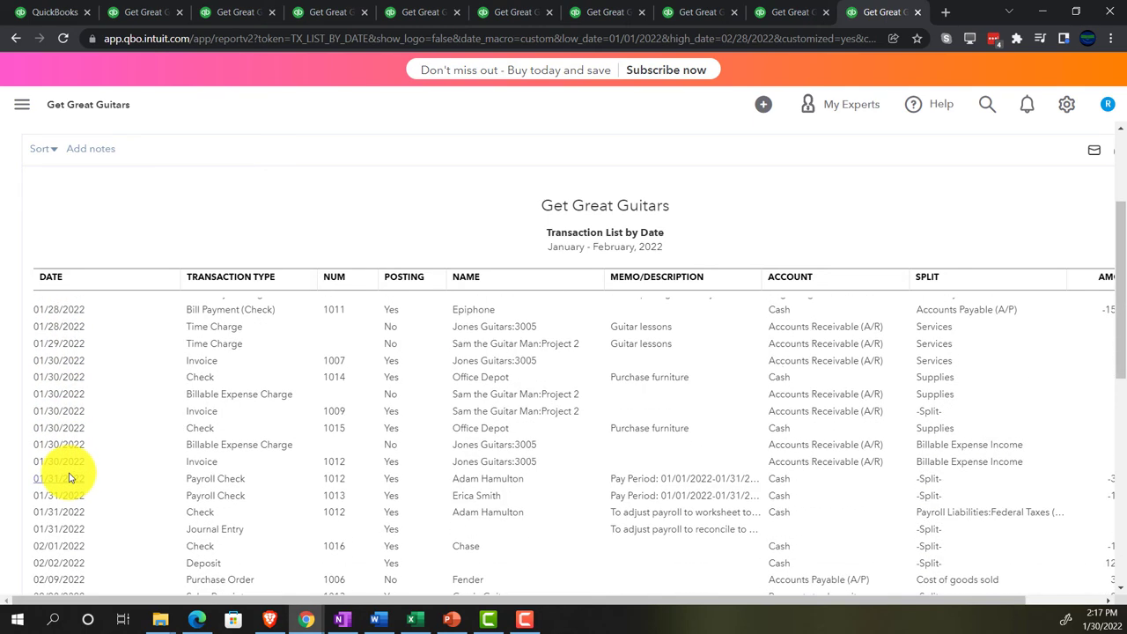
pyautogui.scroll(-3, 68, 501)
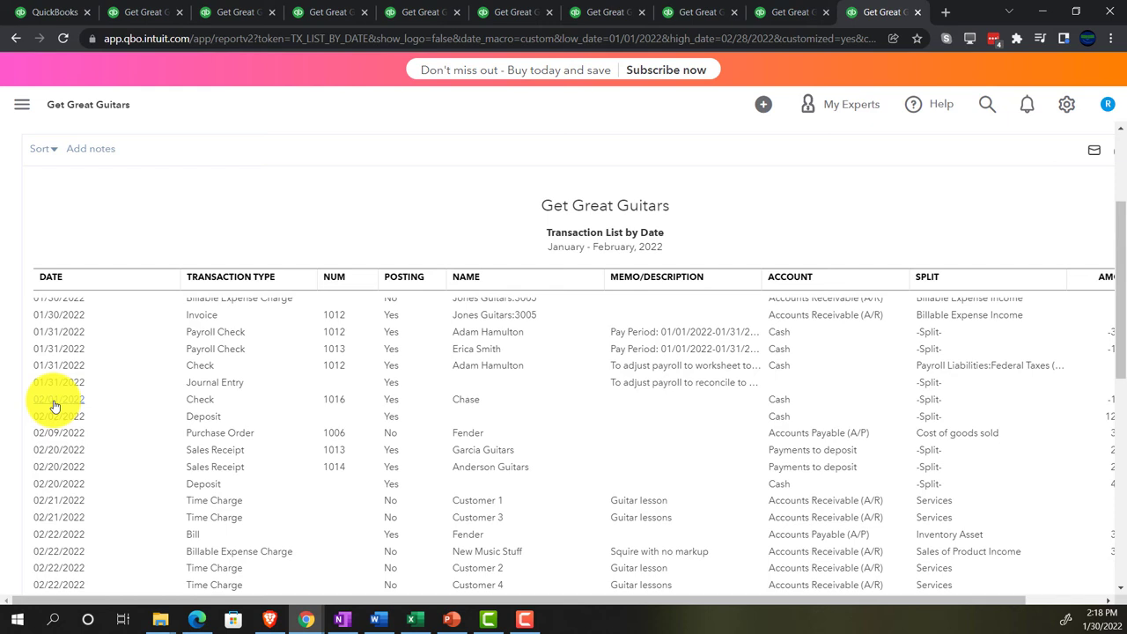
# - Set the Transaction List by Date start date to 02/01/2022 and rerun the report
pyautogui.scroll(10, 53, 405)
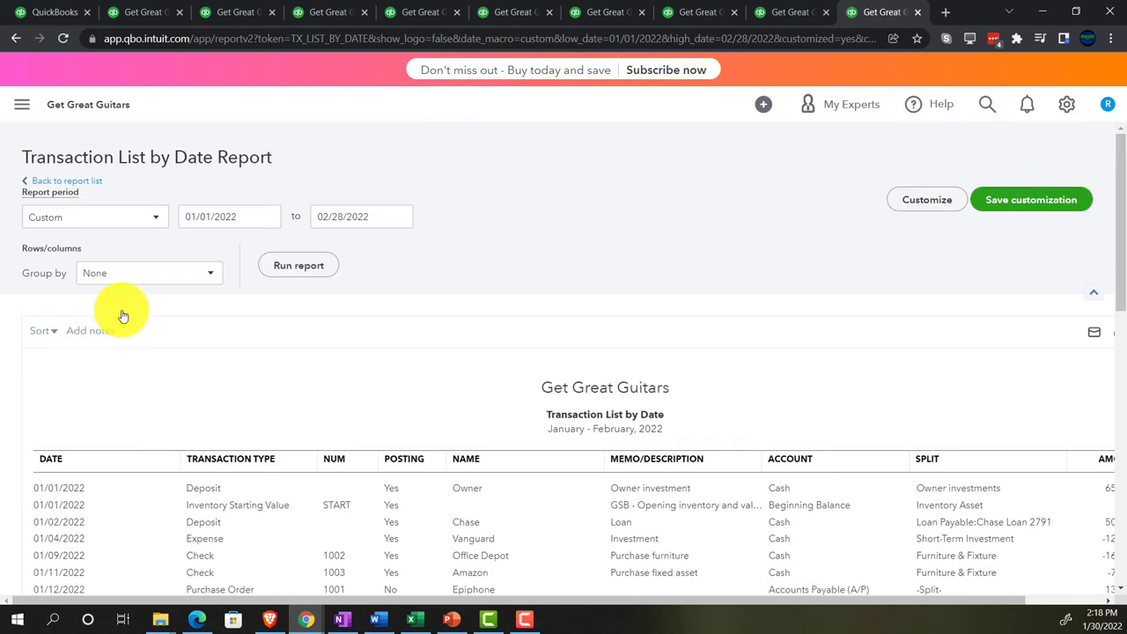
pyautogui.moveTo(239, 223); pyautogui.dragTo(121, 205)
pyautogui.write('02')
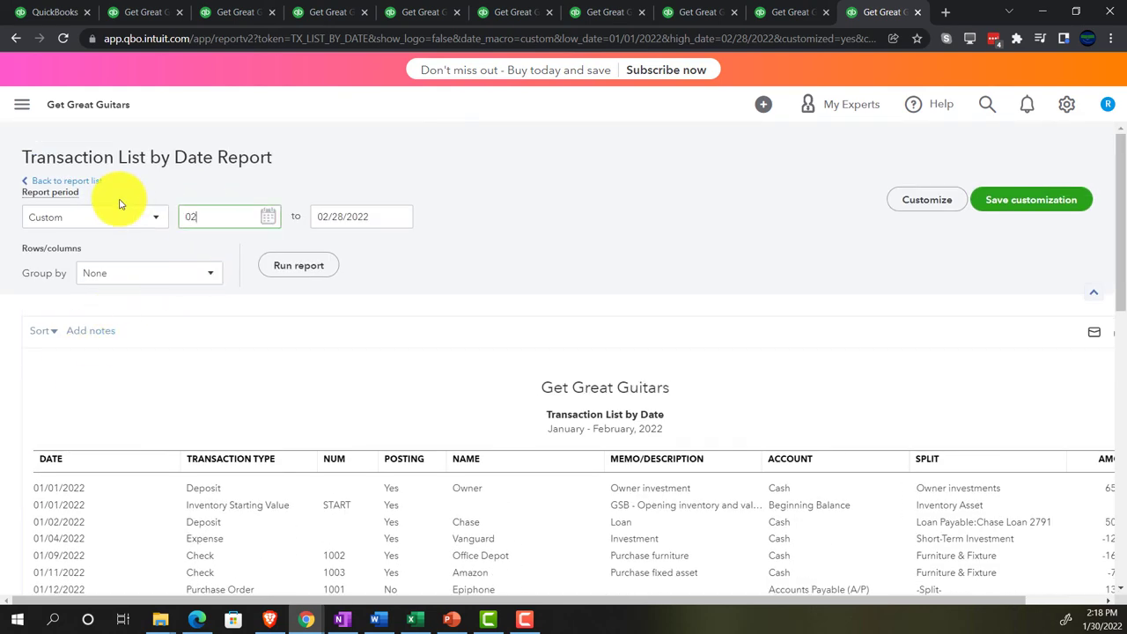
pyautogui.write('/01/2022')
pyautogui.press('Tab')
pyautogui.click(280, 261)
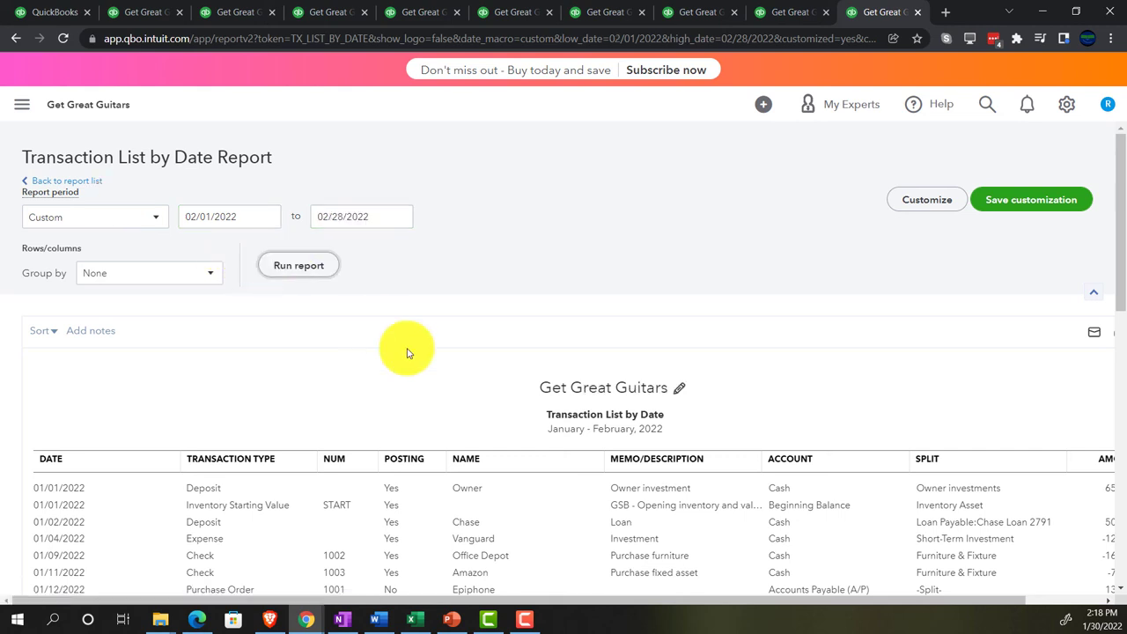
# - Review the February transactions from first to last, checking the transaction types, names, accounts and amounts
pyautogui.scroll(-2, 406, 353)
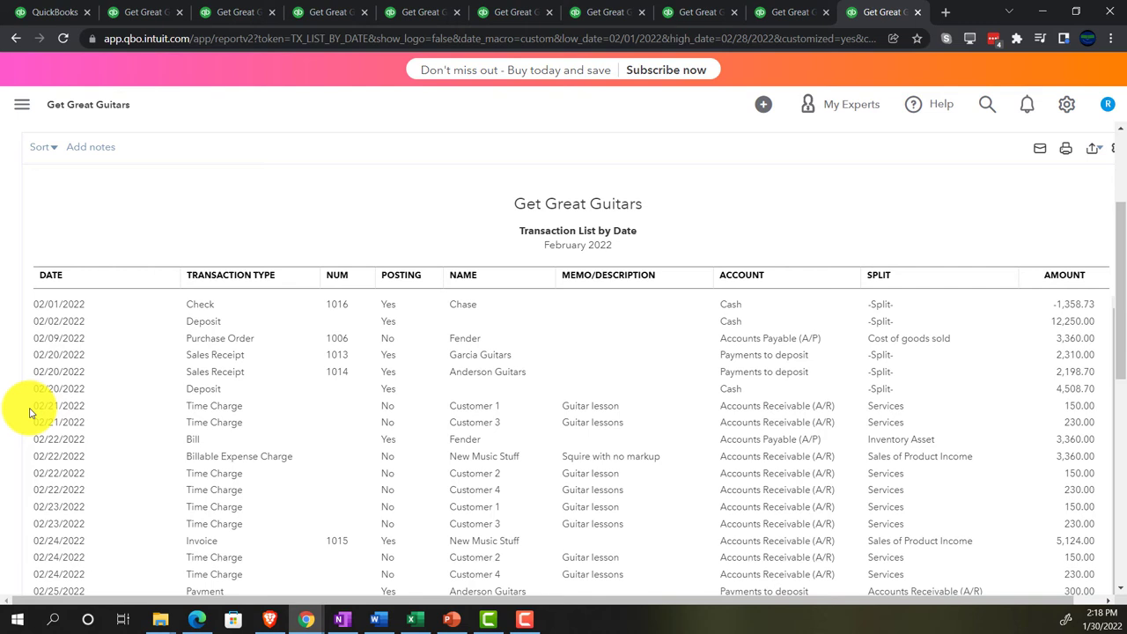
pyautogui.scroll(-4, 29, 413)
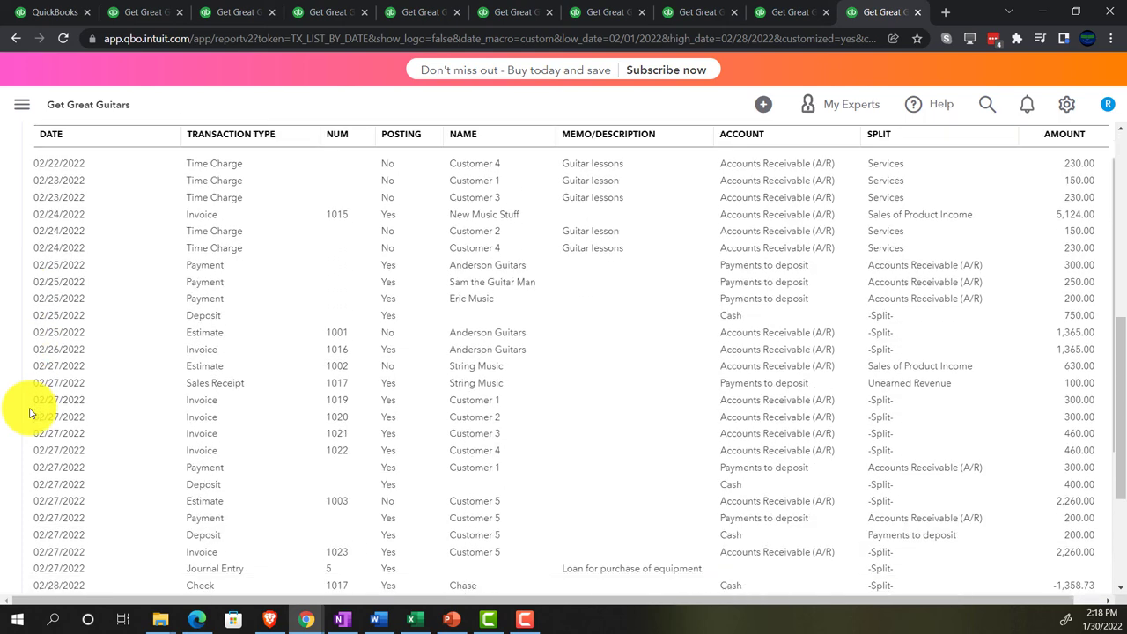
pyautogui.scroll(-1, 29, 412)
pyautogui.scroll(-1, 29, 412)
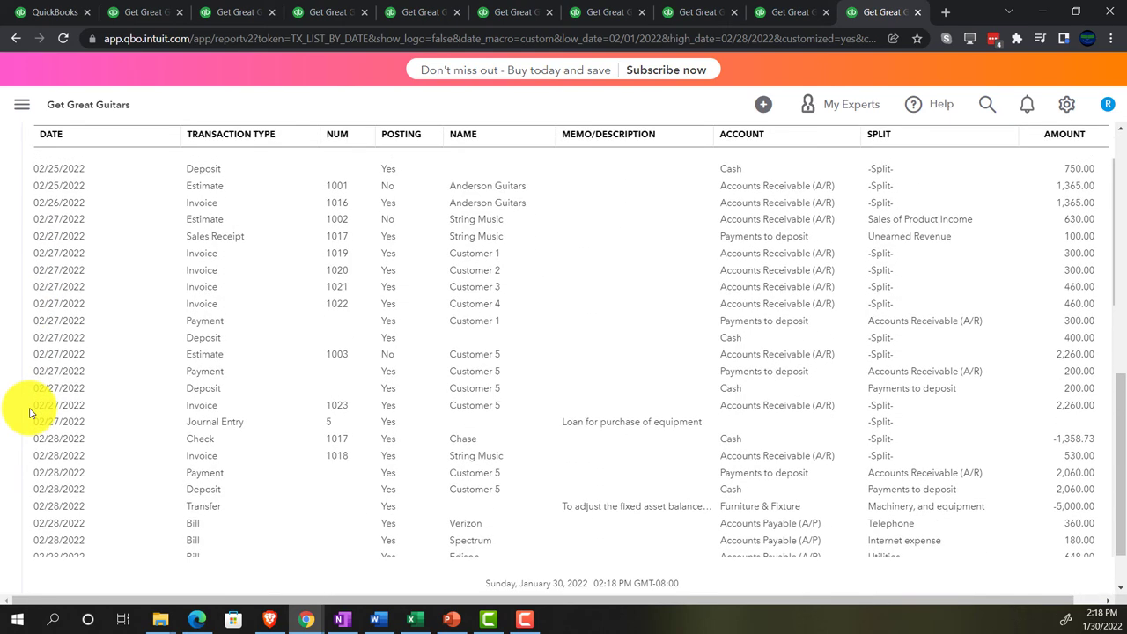
pyautogui.scroll(-1, 29, 413)
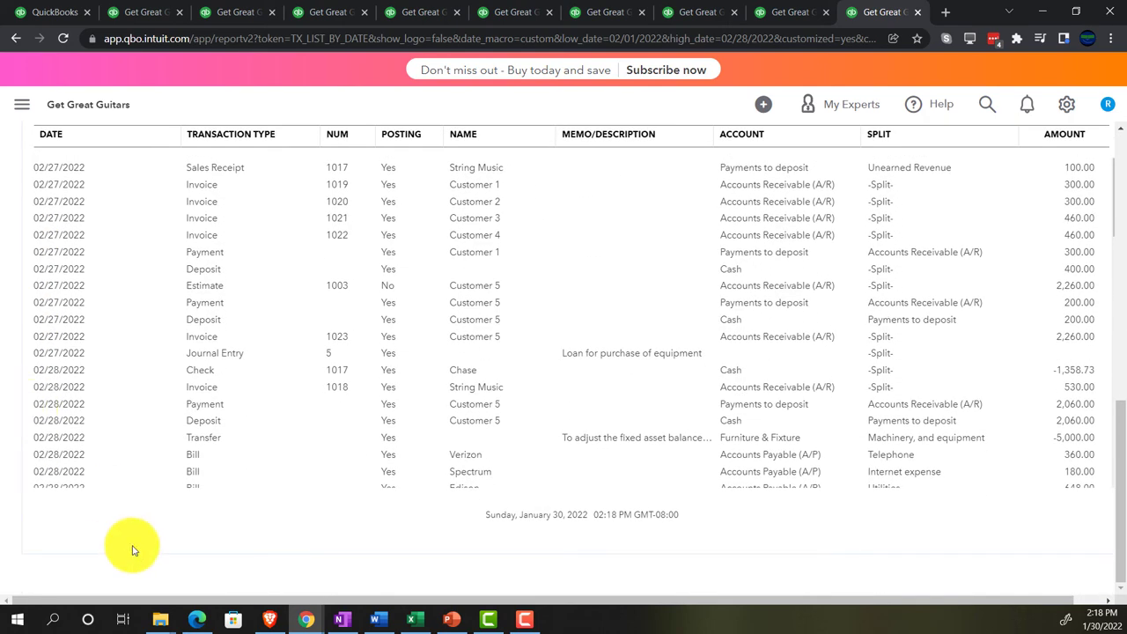
pyautogui.hotkey('ctrl', '+')
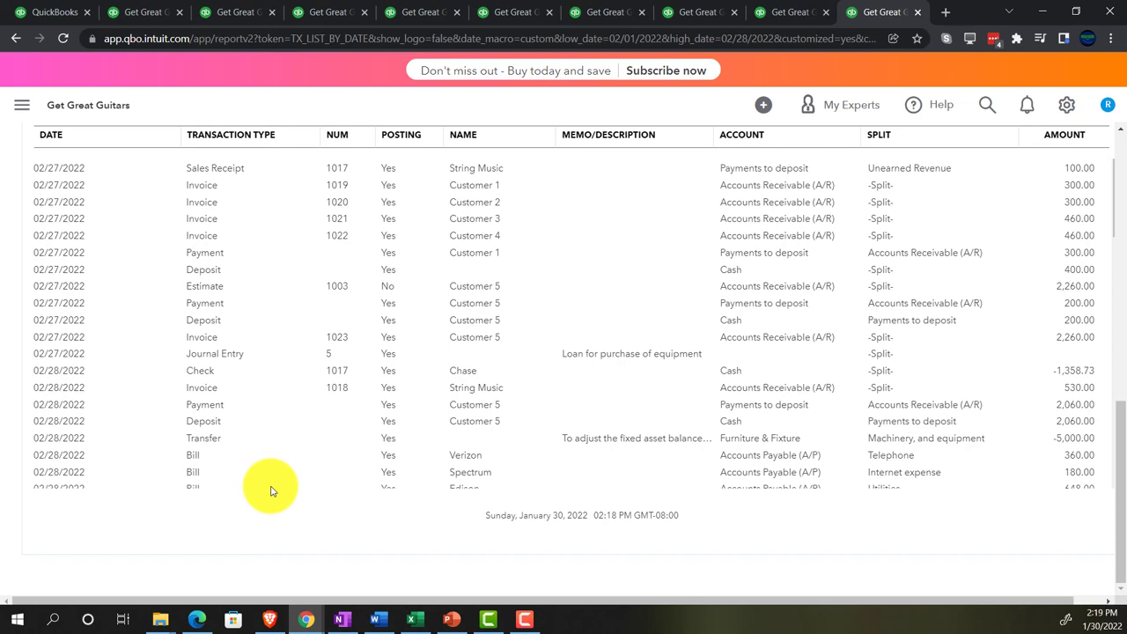
pyautogui.scroll(3, 272, 492)
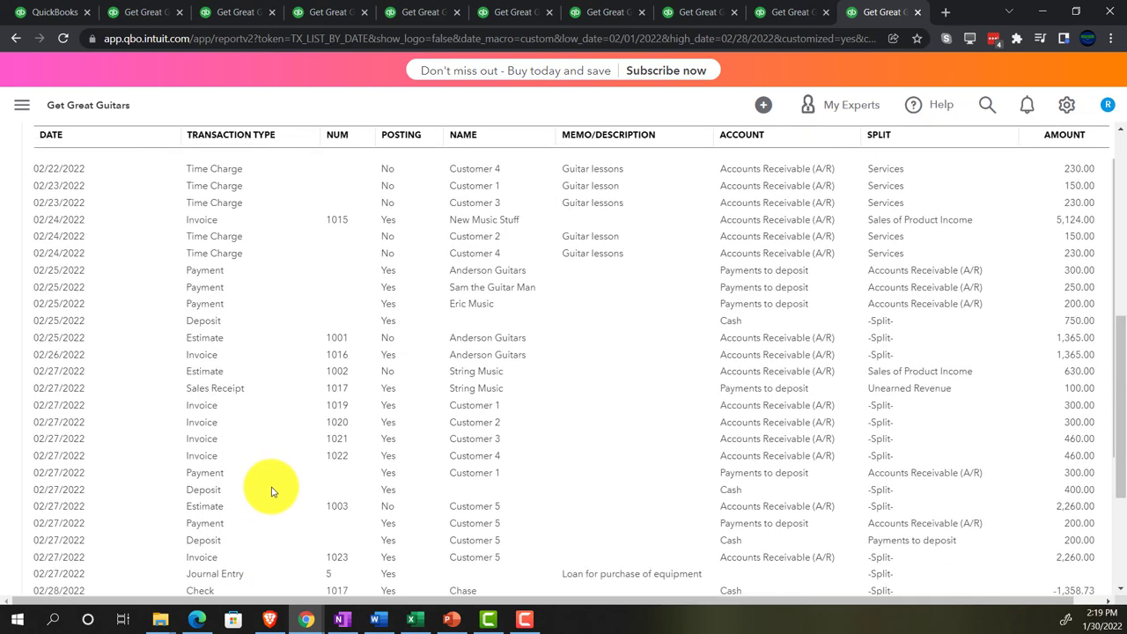
pyautogui.scroll(3, 271, 491)
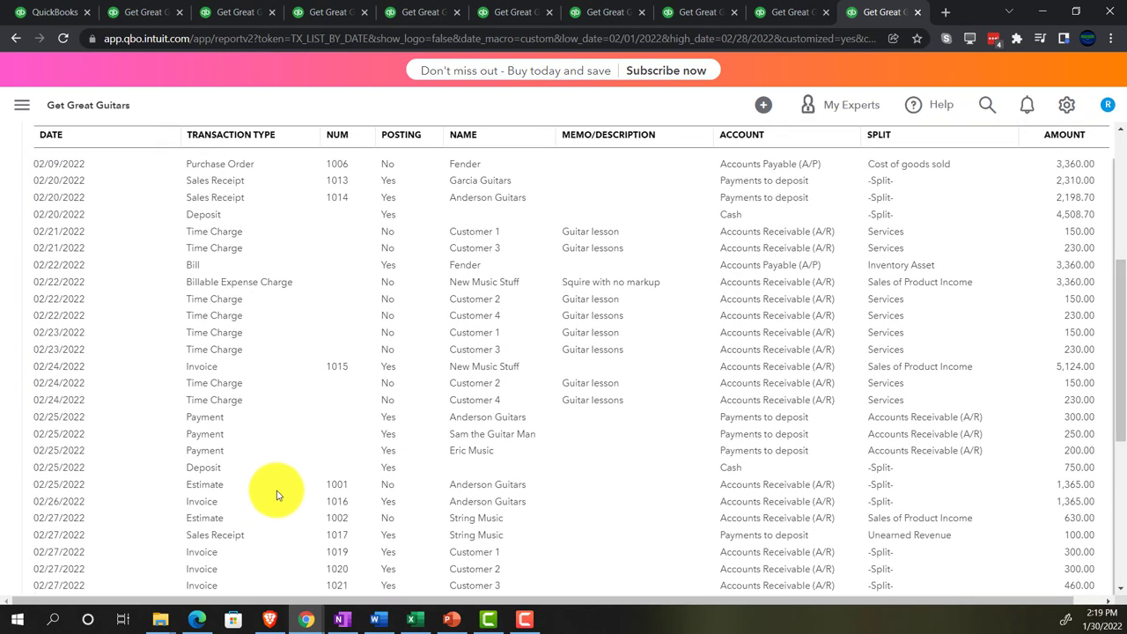
pyautogui.scroll(2, 277, 495)
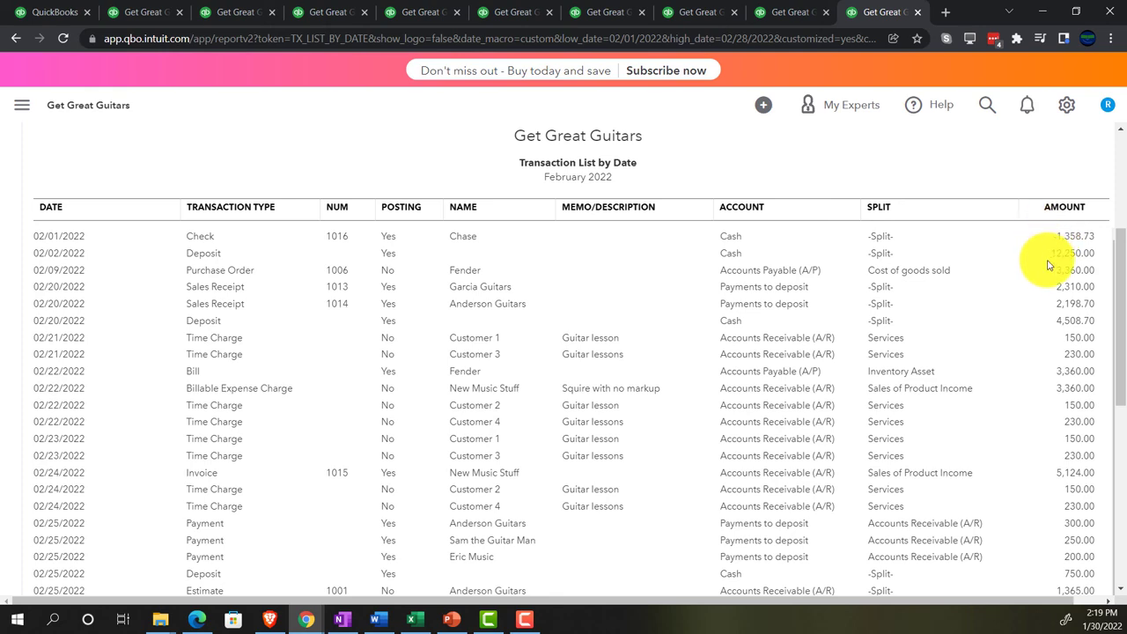
pyautogui.scroll(-1, 1048, 265)
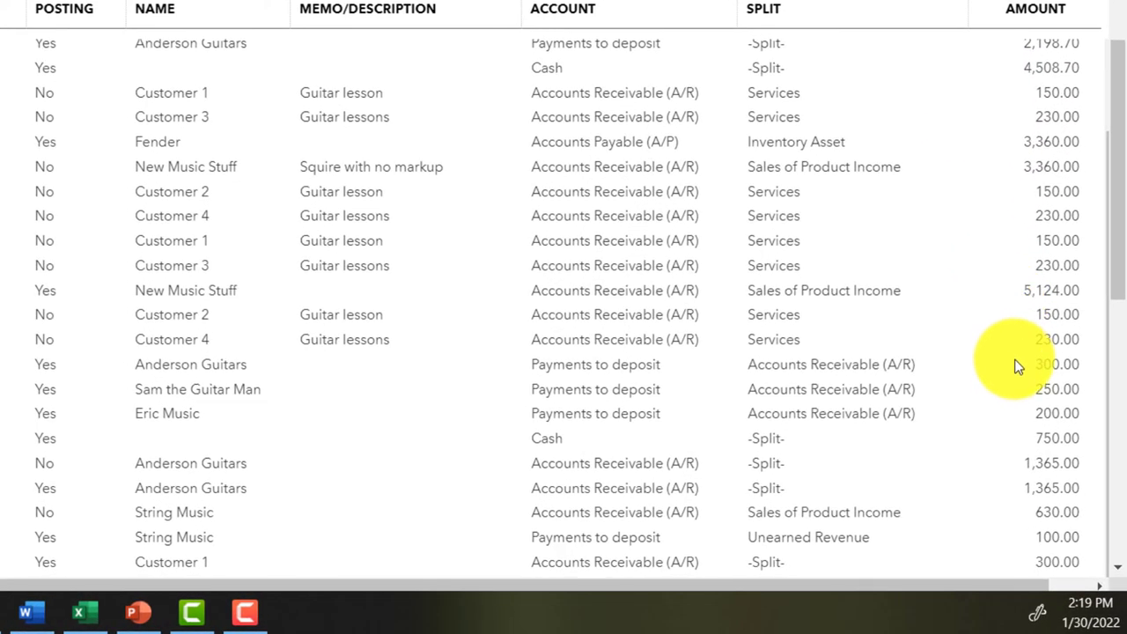
pyautogui.scroll(-1, 1016, 381)
pyautogui.scroll(-4, 1017, 386)
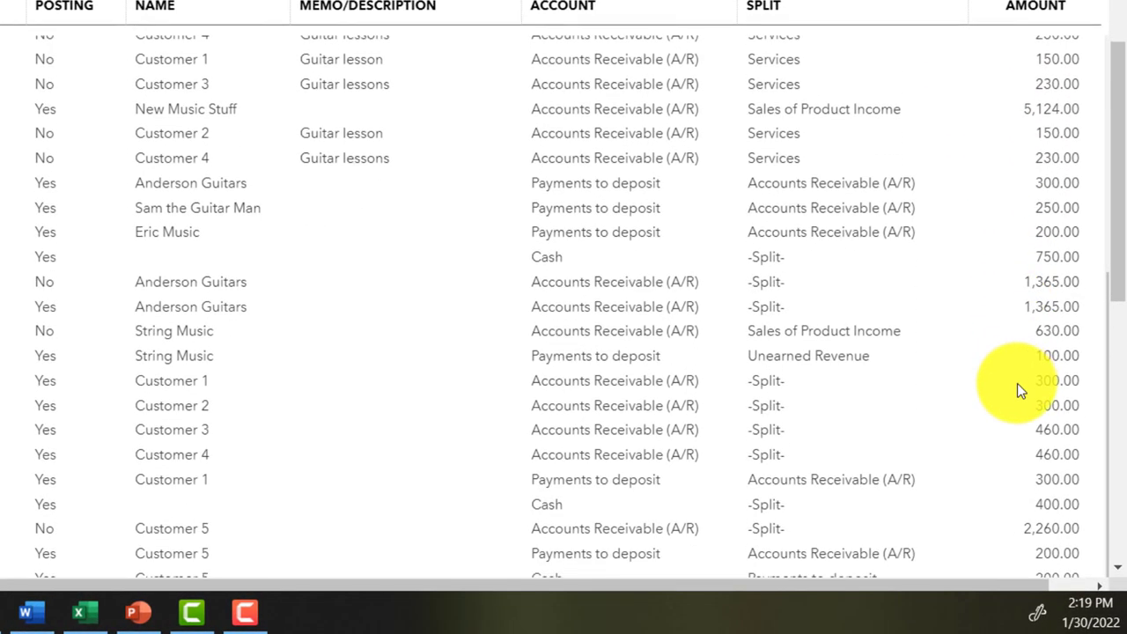
pyautogui.scroll(-3, 1017, 388)
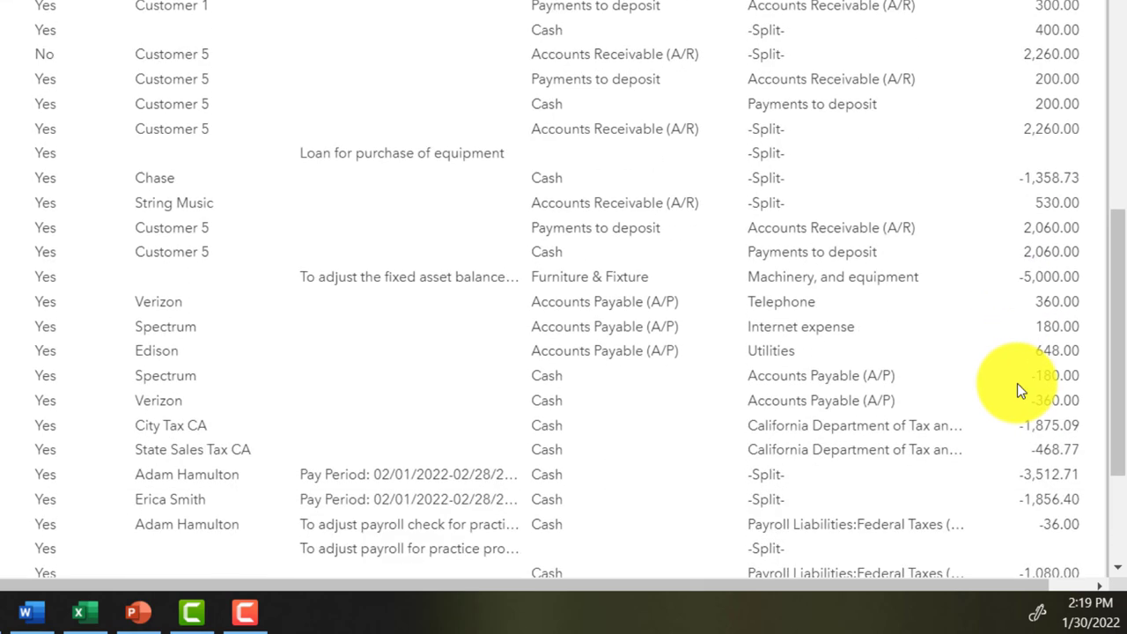
pyautogui.scroll(-2, 1018, 390)
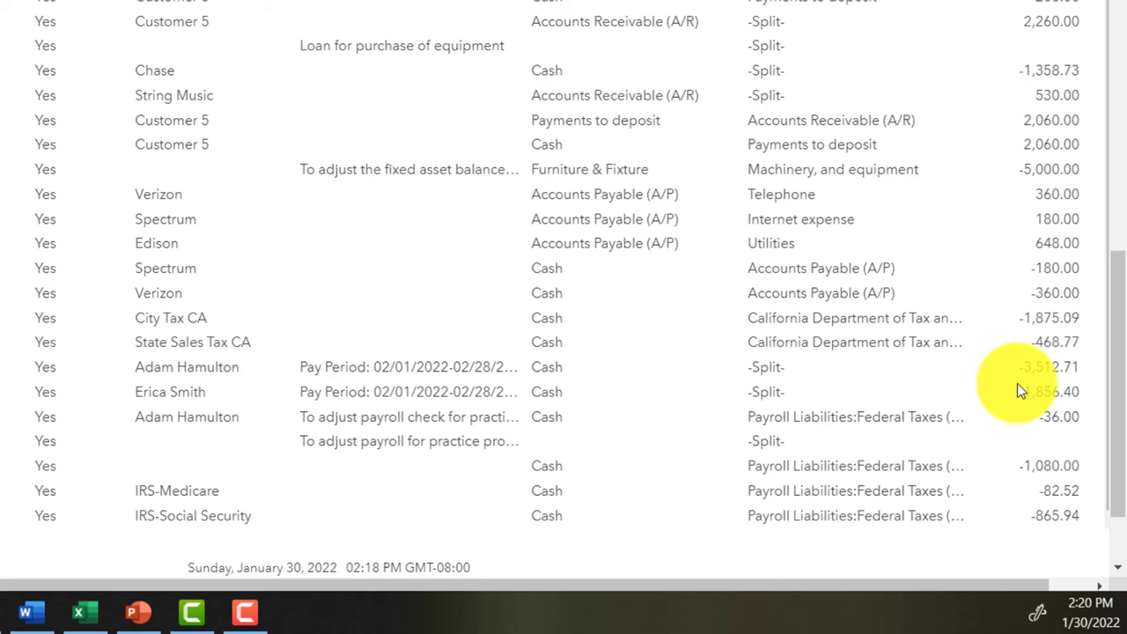
# - Recheck the February transaction list from the first entry to the last, comparing dates, transaction types, splits and amounts
pyautogui.hscroll(-5, 660, 428)
pyautogui.scroll(4, 231, 388)
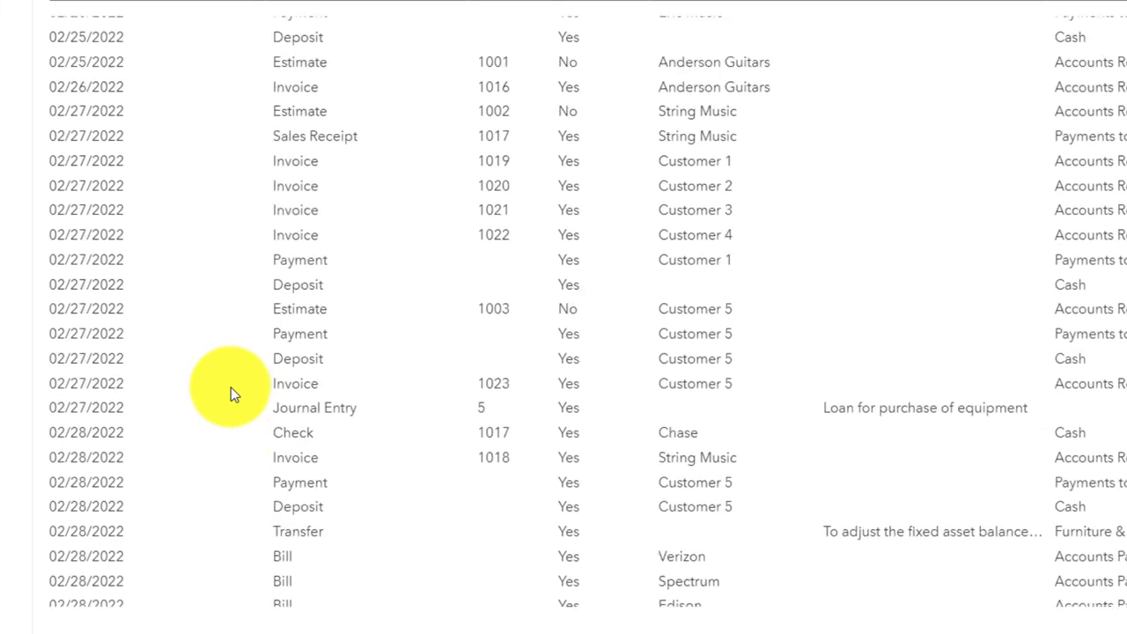
pyautogui.scroll(7, 231, 387)
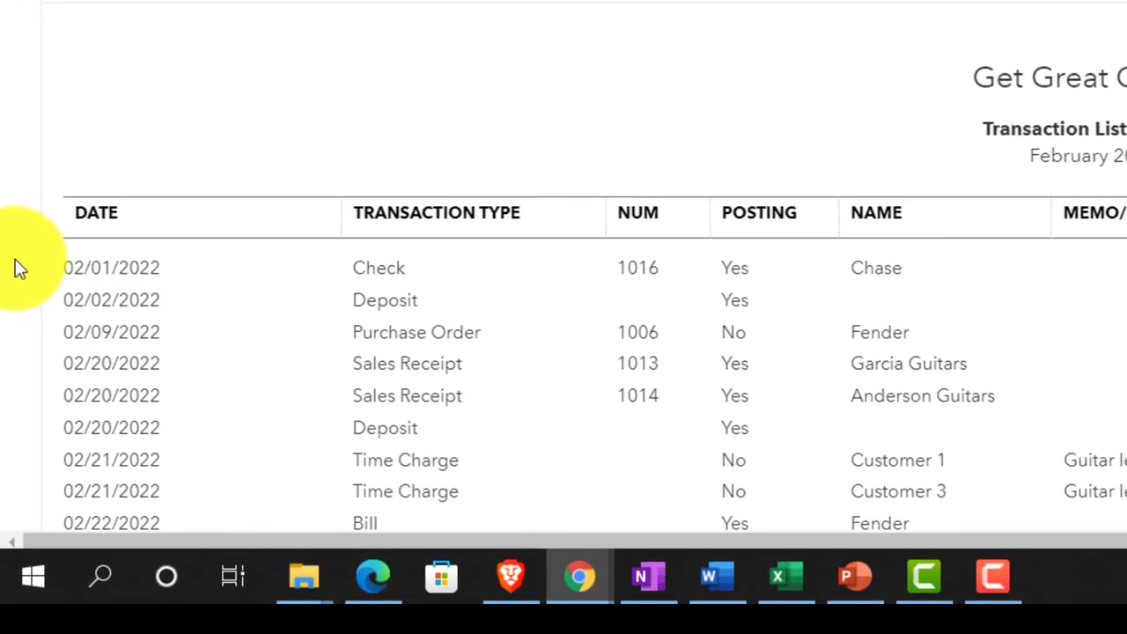
pyautogui.scroll(-3, 15, 261)
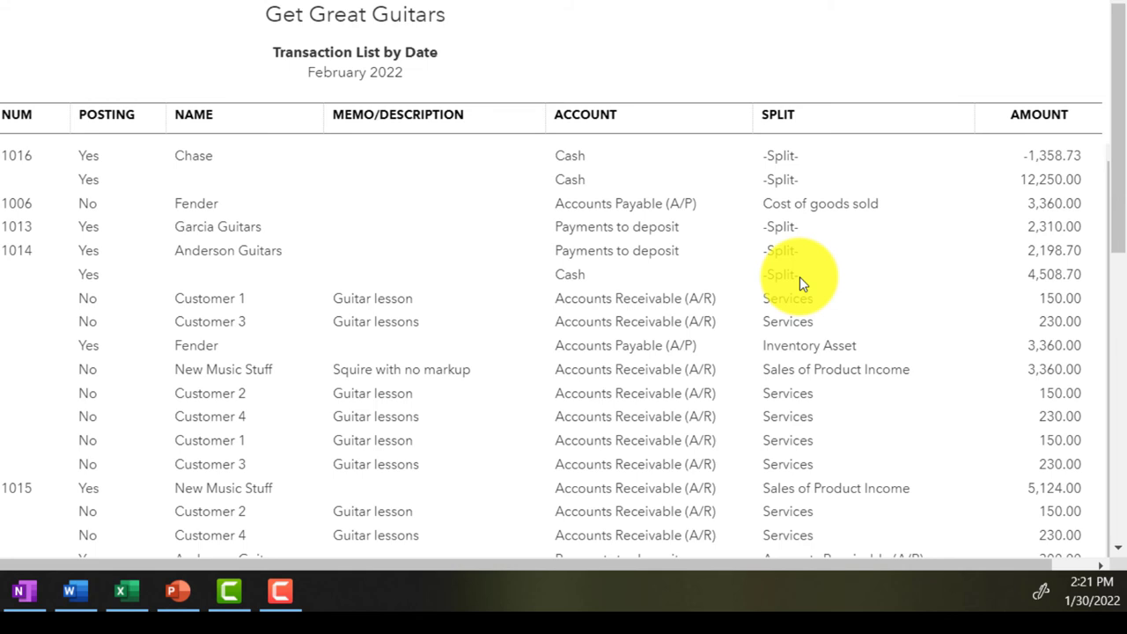
pyautogui.scroll(-1, 699, 314)
pyautogui.scroll(1, 652, 295)
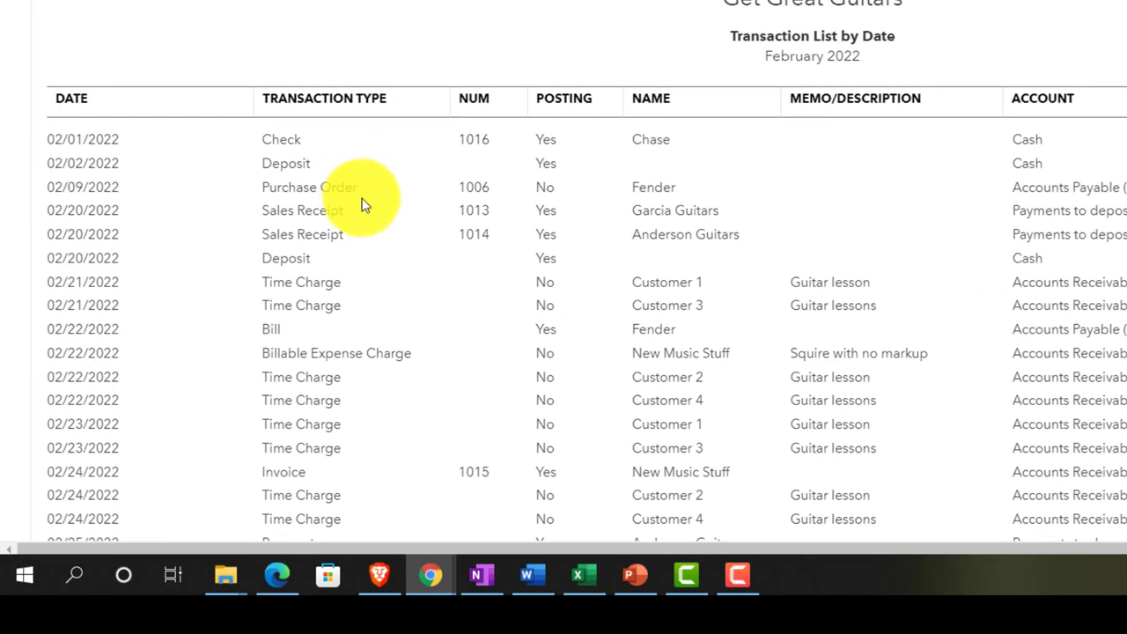
pyautogui.scroll(-3, 360, 220)
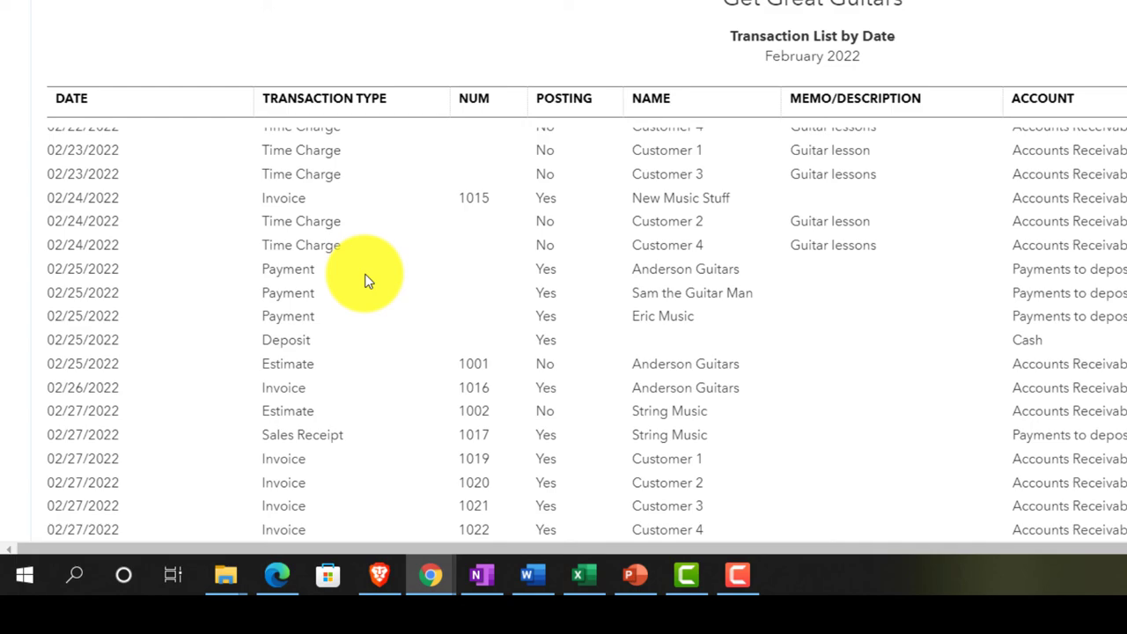
pyautogui.scroll(-5, 368, 302)
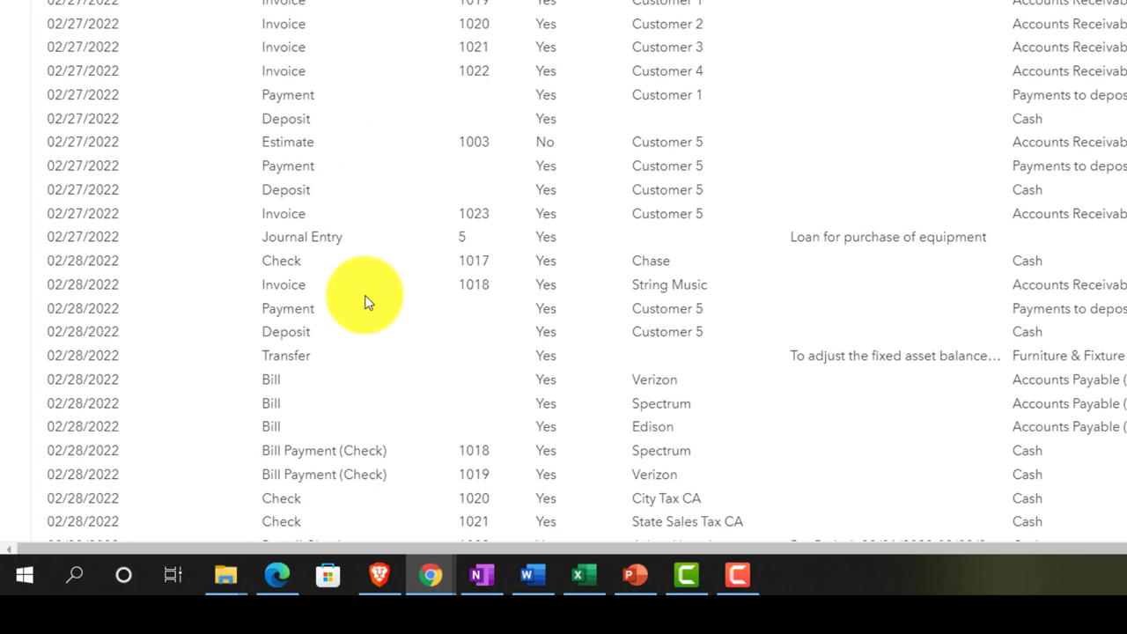
pyautogui.scroll(-2, 368, 302)
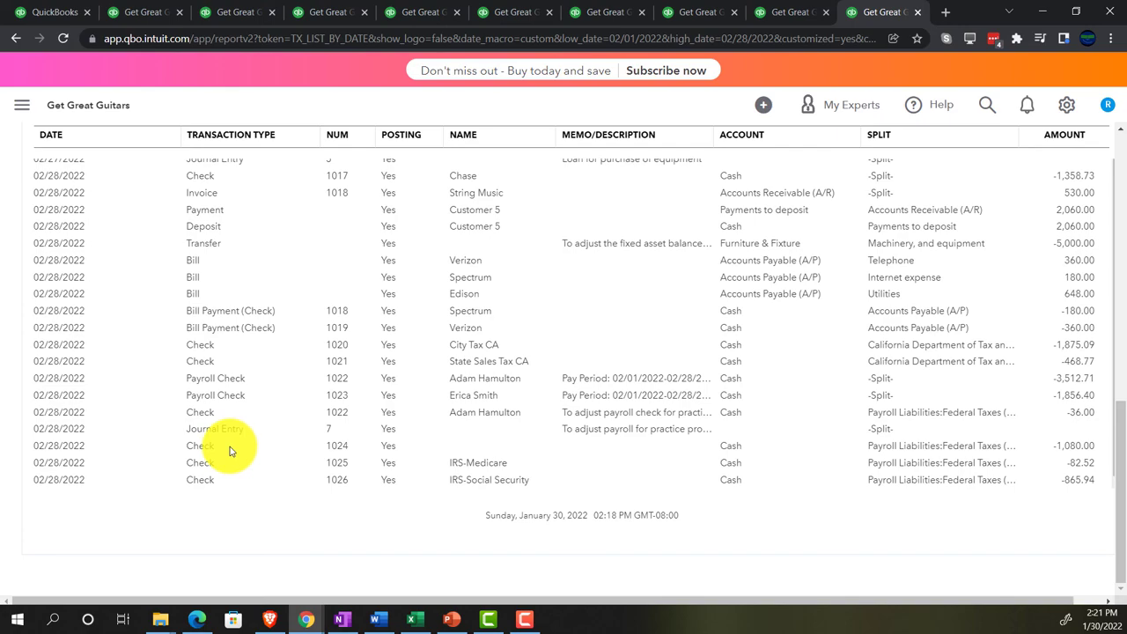
# - Customize the Transaction List by Date to omit cents and show negative numbers as (100) in red
pyautogui.scroll(12, 659, 407)
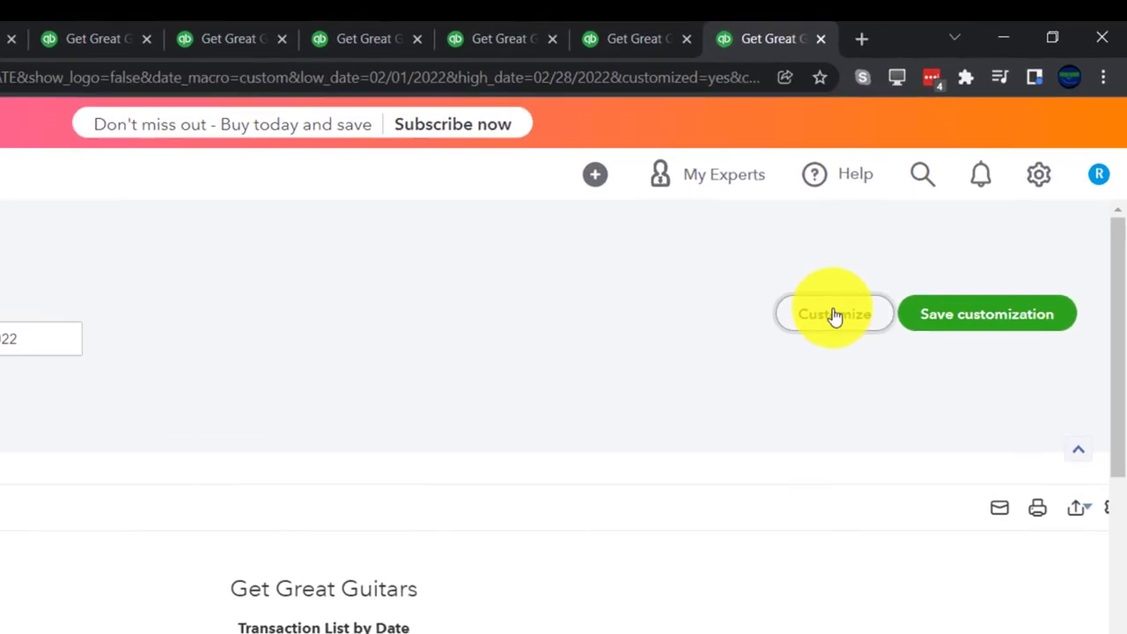
pyautogui.click(835, 315)
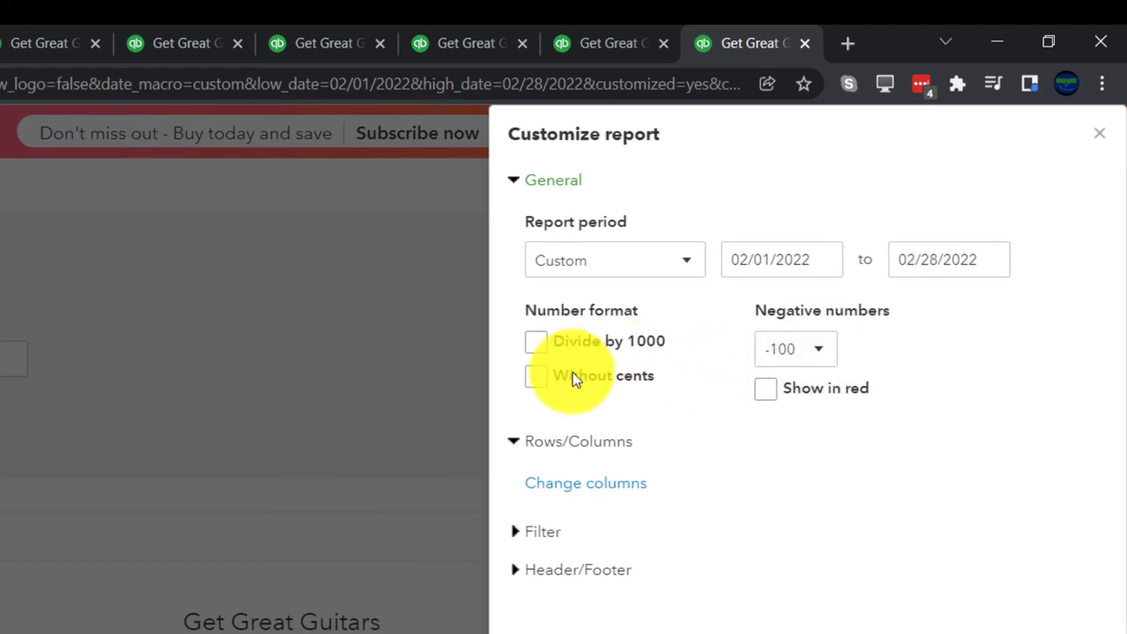
pyautogui.click(544, 376)
pyautogui.click(816, 353)
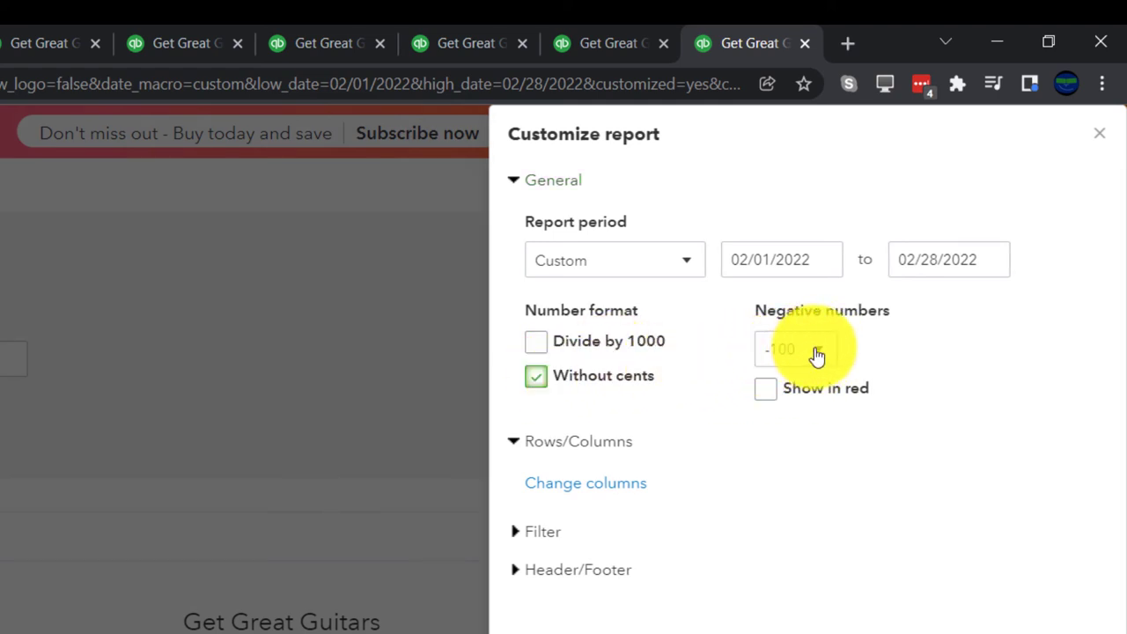
pyautogui.click(795, 425)
pyautogui.click(765, 389)
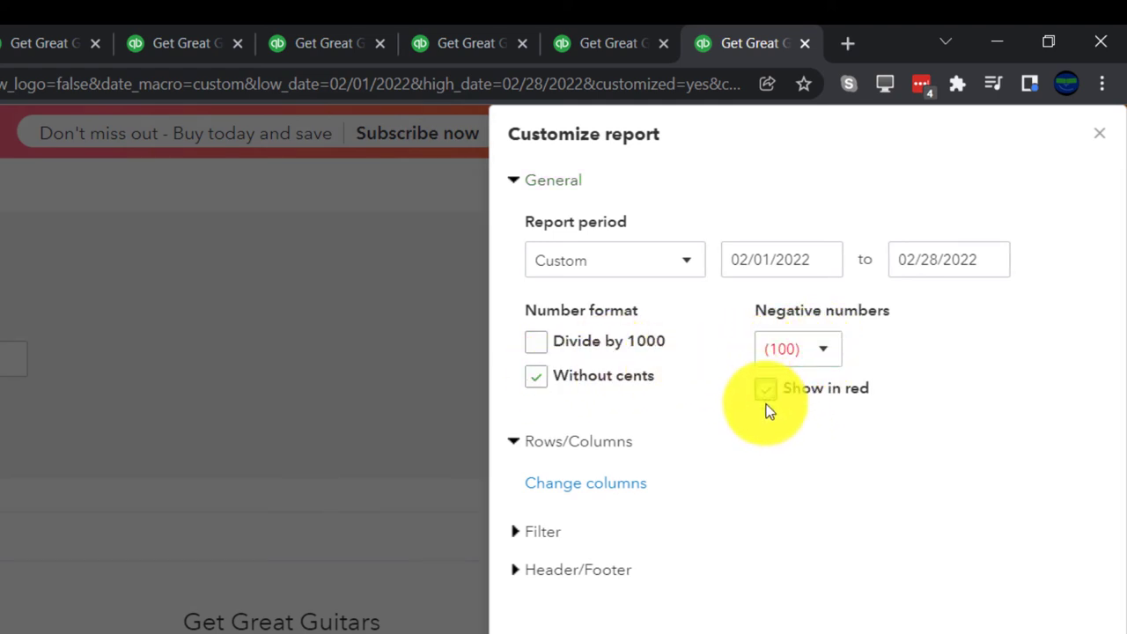
# - Remove the date prepared and time prepared from the report footer and run the report
pyautogui.click(557, 568)
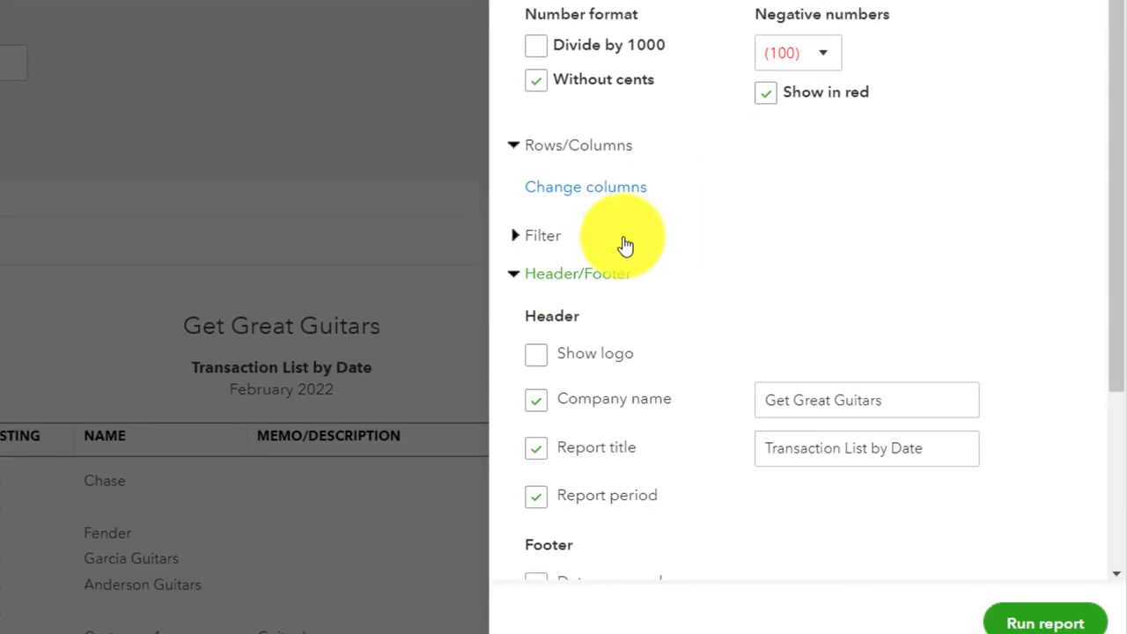
pyautogui.scroll(-3, 621, 541)
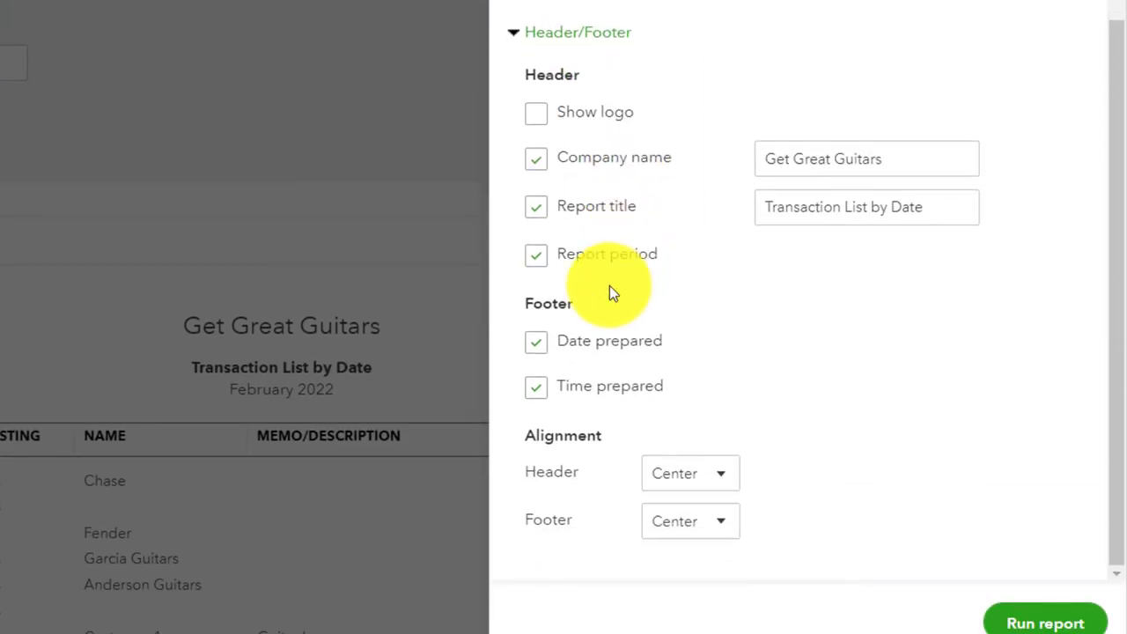
pyautogui.click(543, 343)
pyautogui.click(543, 385)
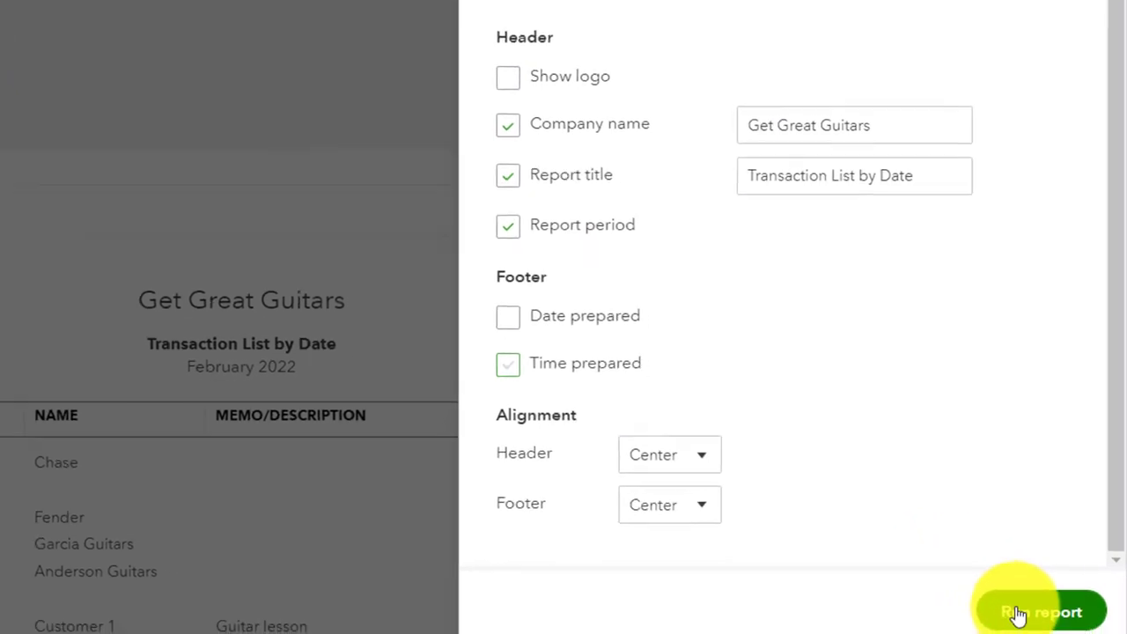
pyautogui.click(979, 521)
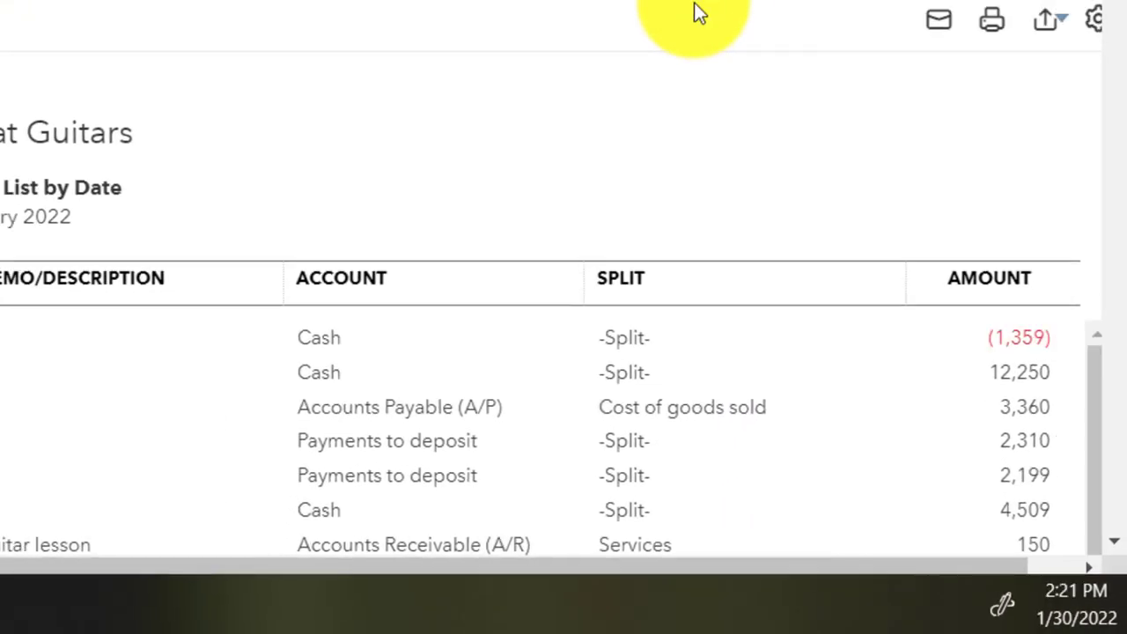
pyautogui.scroll(2, 859, 308)
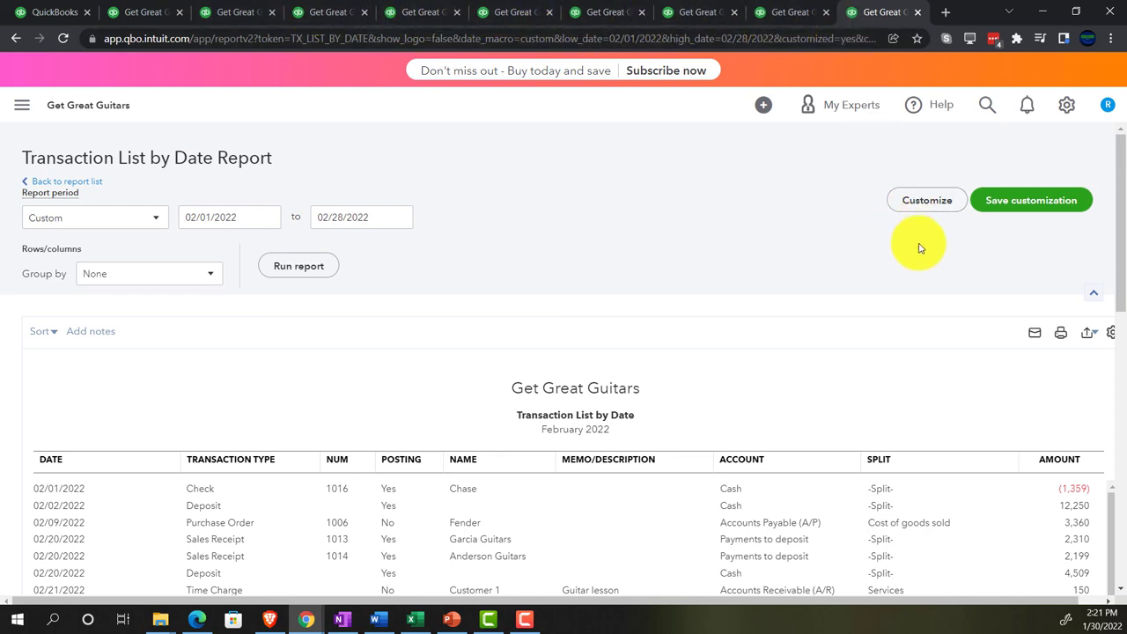
# - Save the customized report as "9 Transaction List by Date" in the Month Comparison Reports group
pyautogui.click(1017, 200)
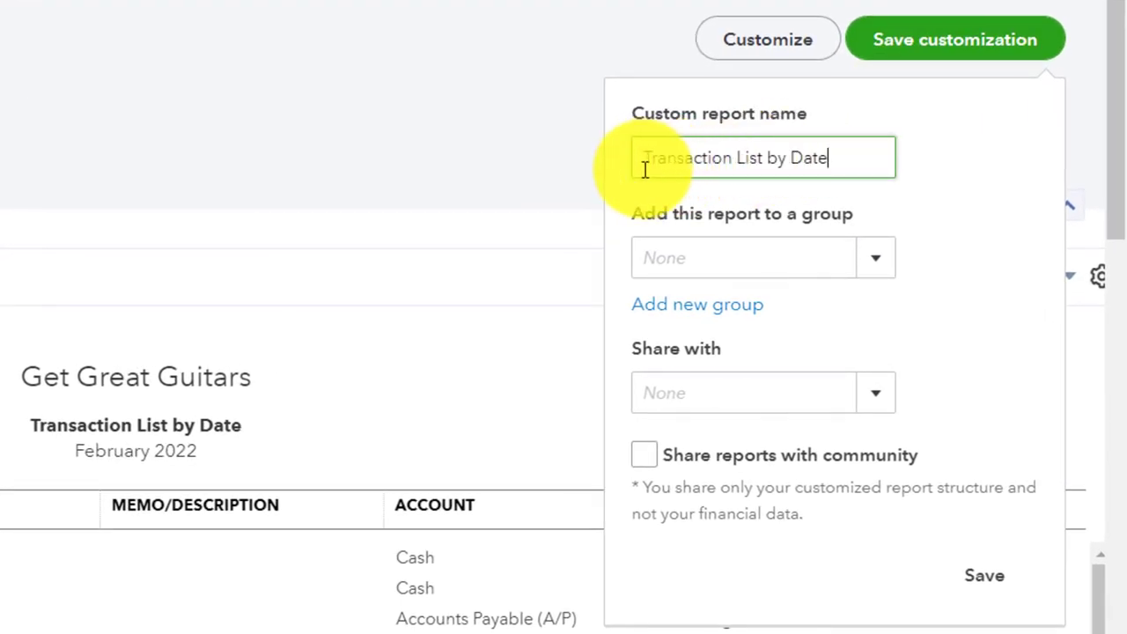
pyautogui.click(641, 165)
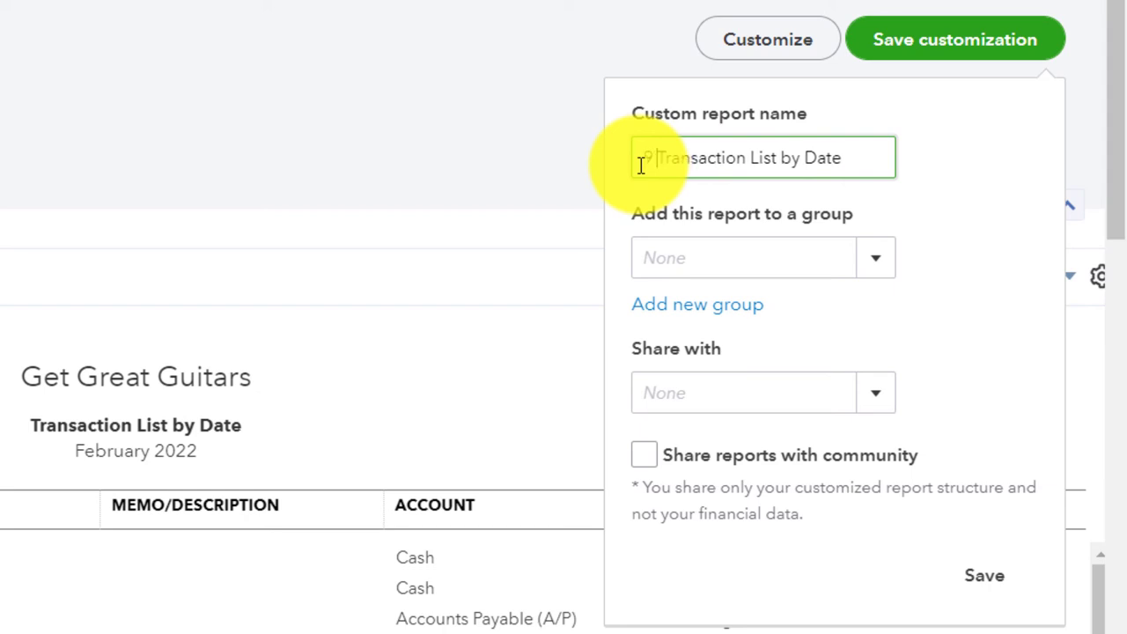
pyautogui.write('9')
pyautogui.click(859, 274)
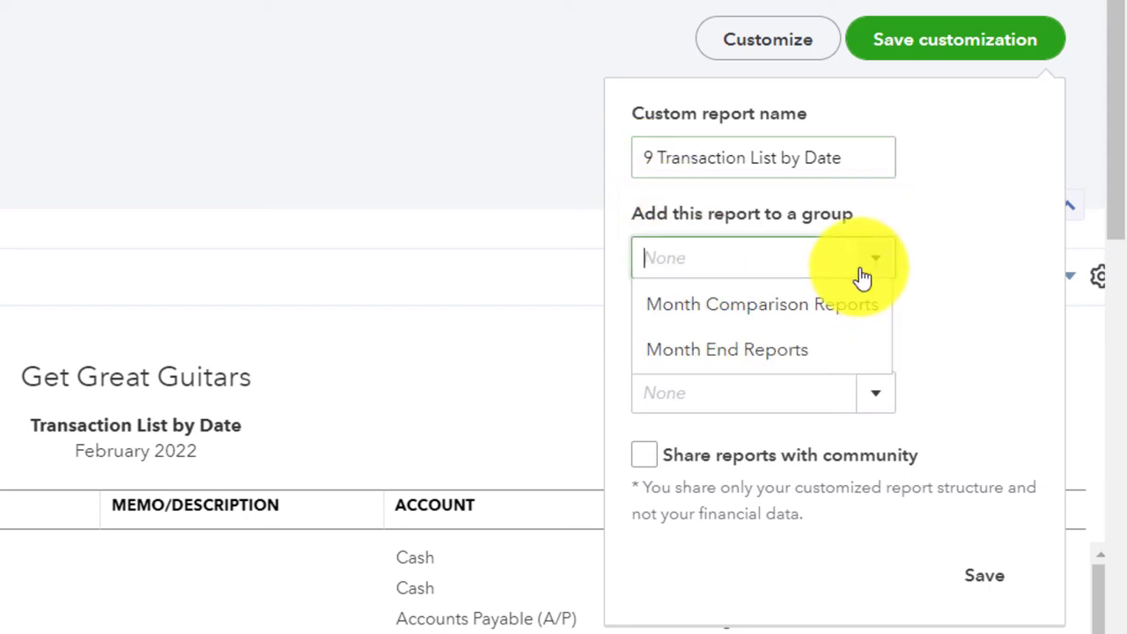
pyautogui.click(803, 304)
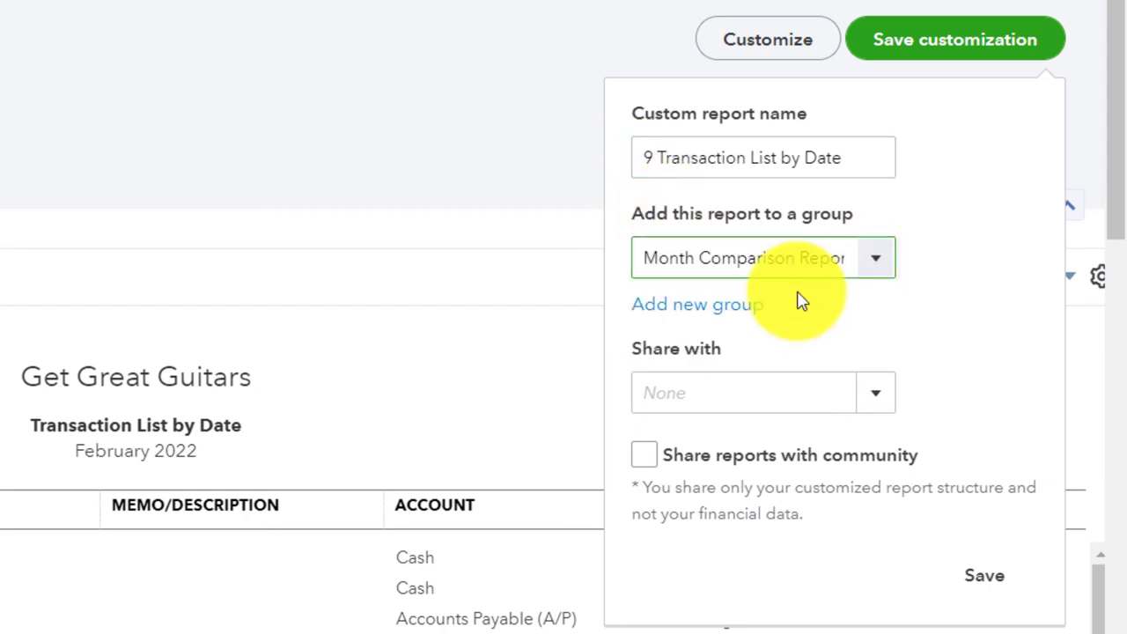
pyautogui.click(985, 576)
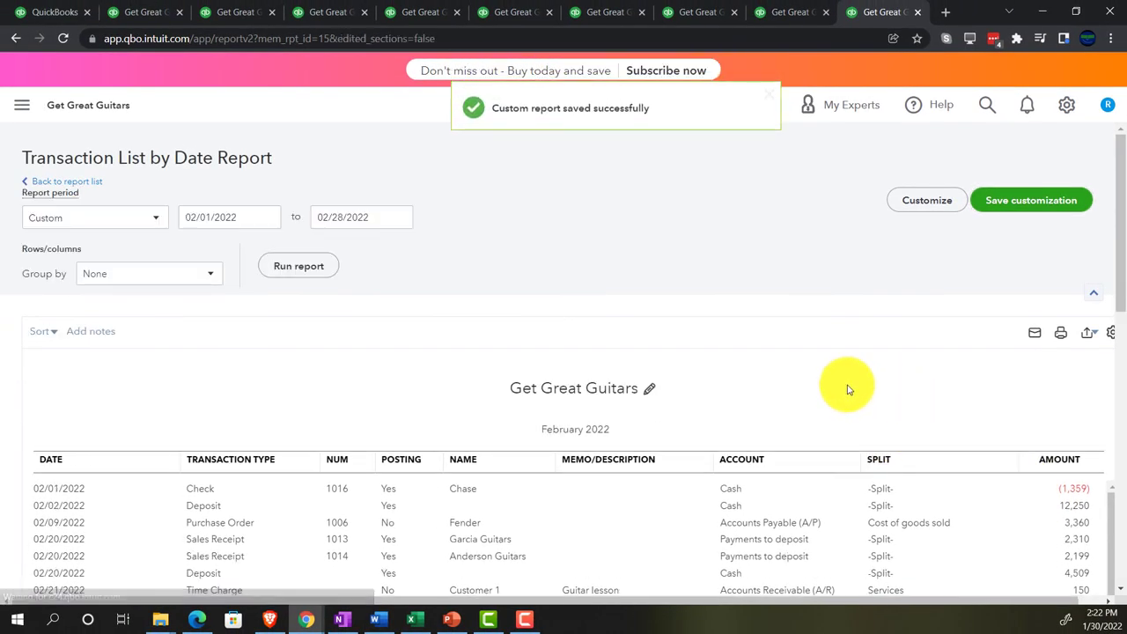
pyautogui.scroll(-2, 589, 270)
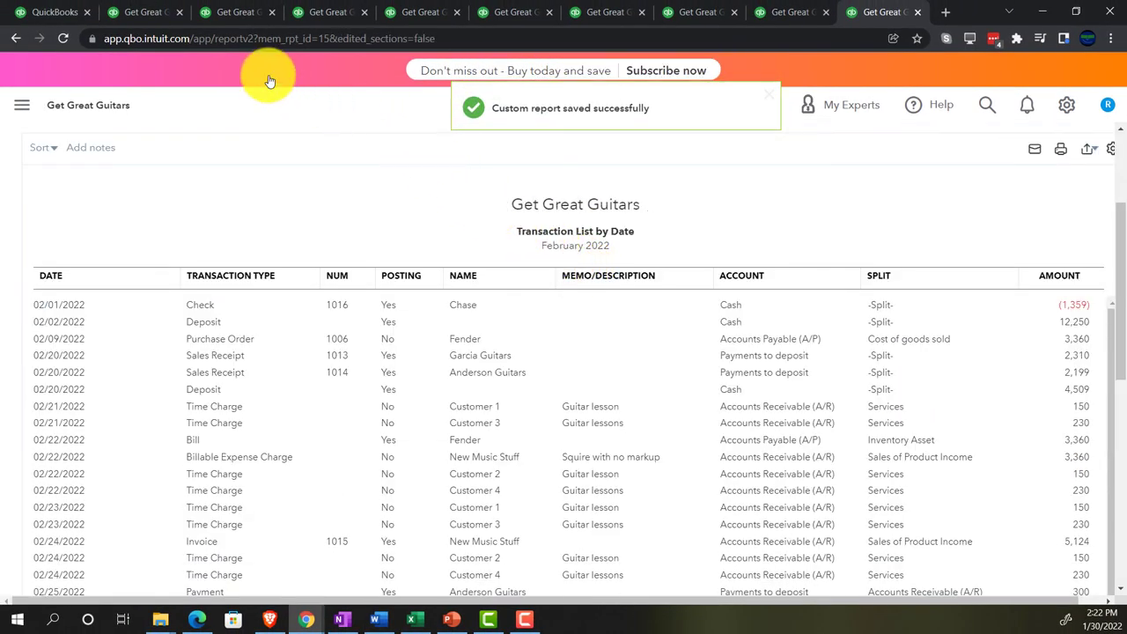
# - Return to the reports overview, reload it, and display the custom reports with the navigation menu collapsed
pyautogui.click(62, 16)
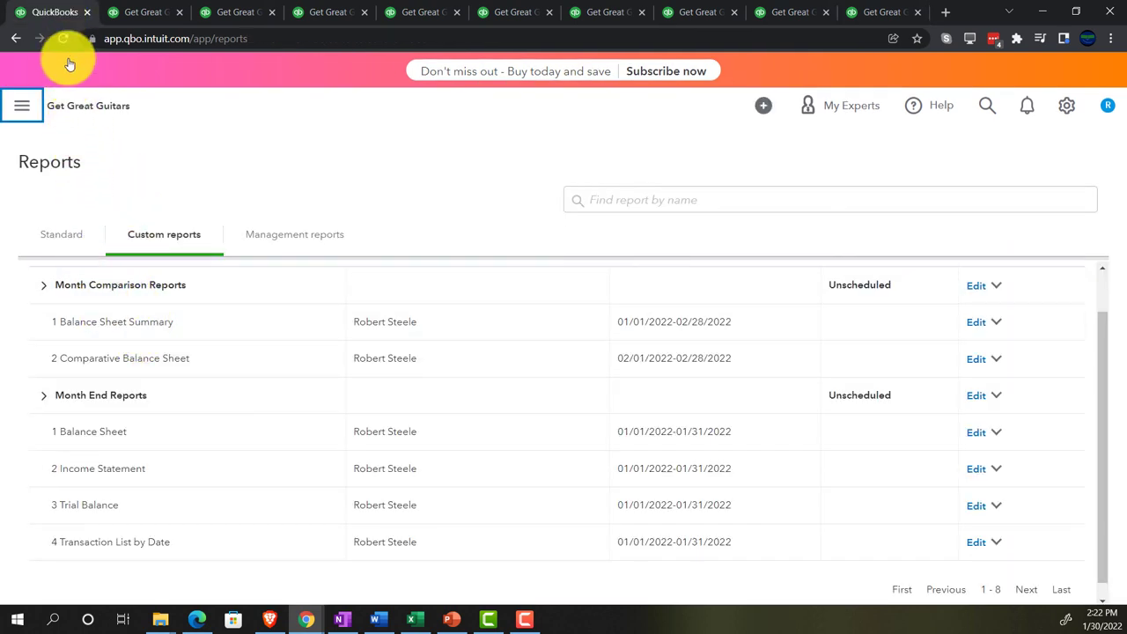
pyautogui.click(65, 40)
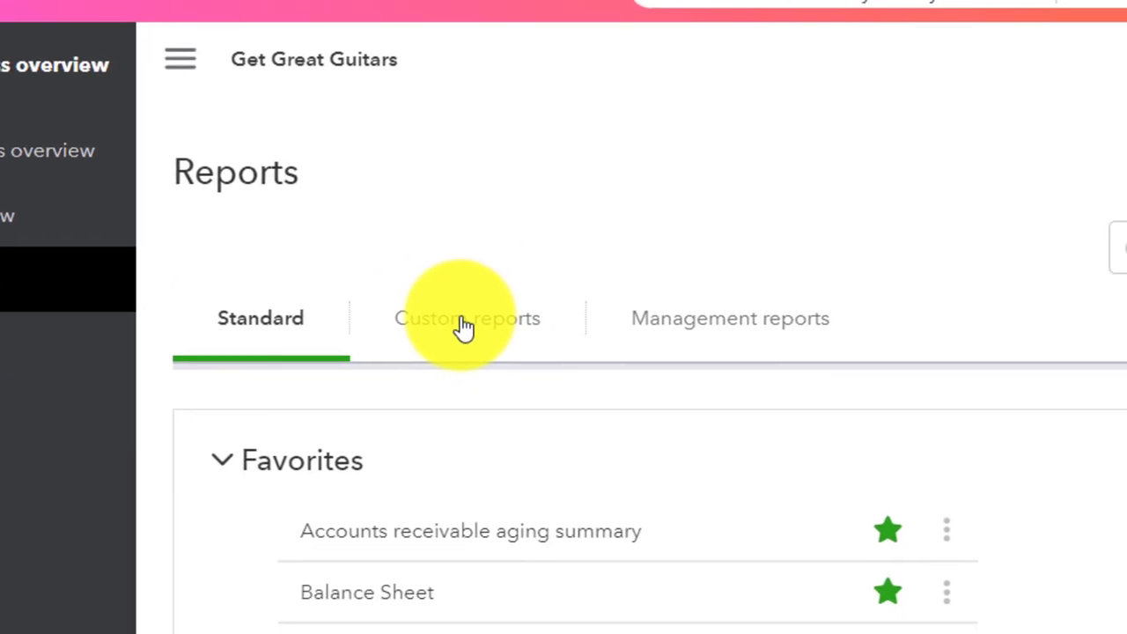
pyautogui.click(643, 461)
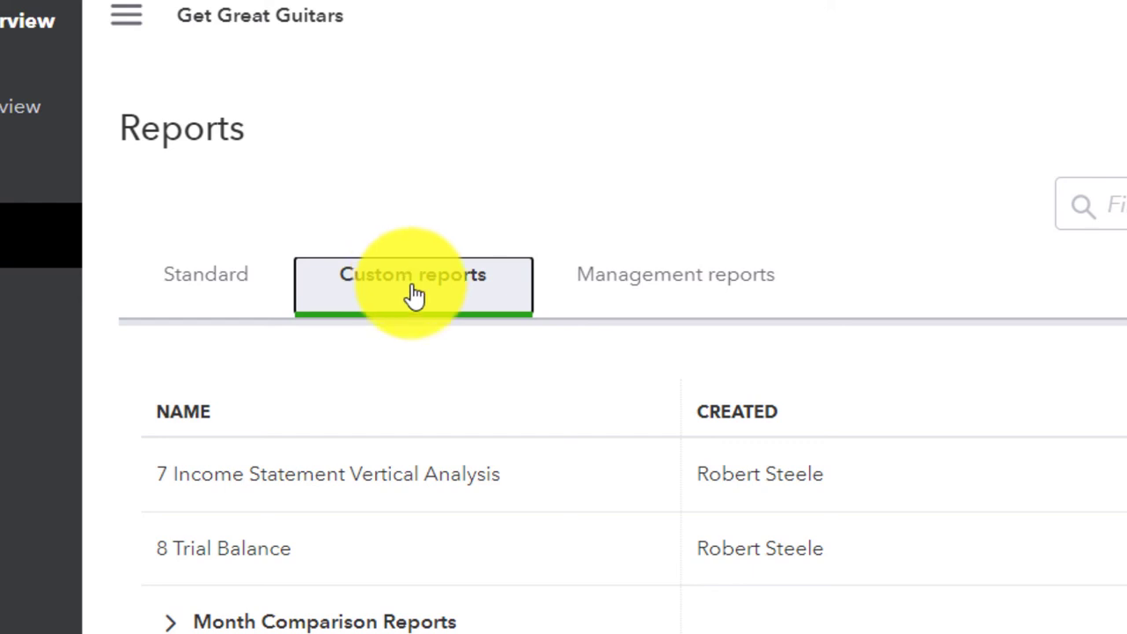
pyautogui.click(126, 26)
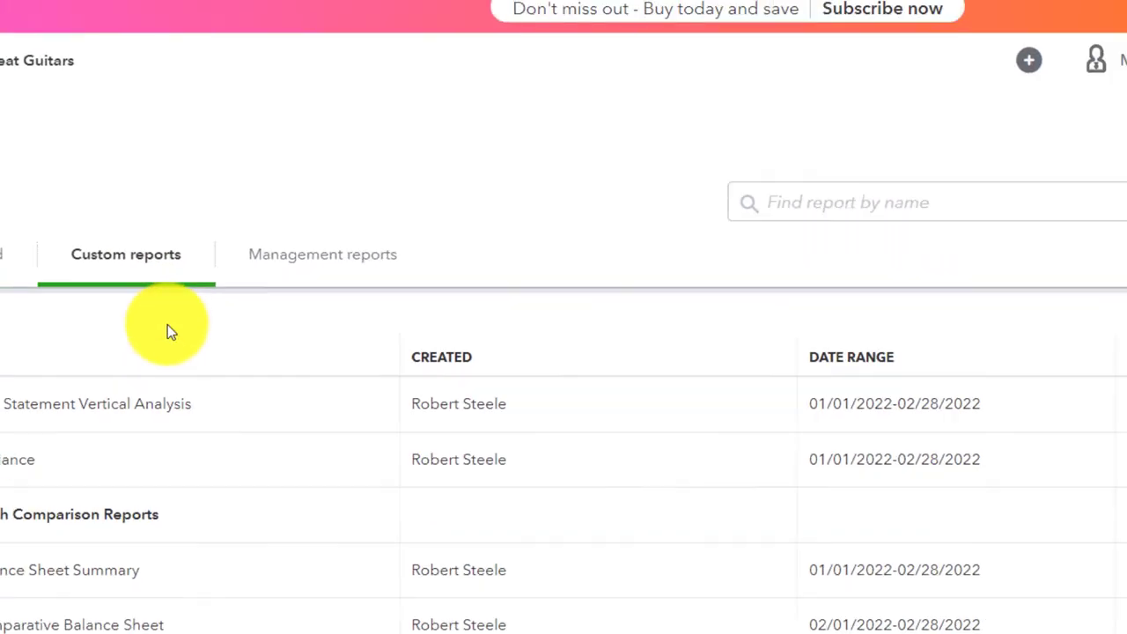
pyautogui.hotkey('ctrl', '+')
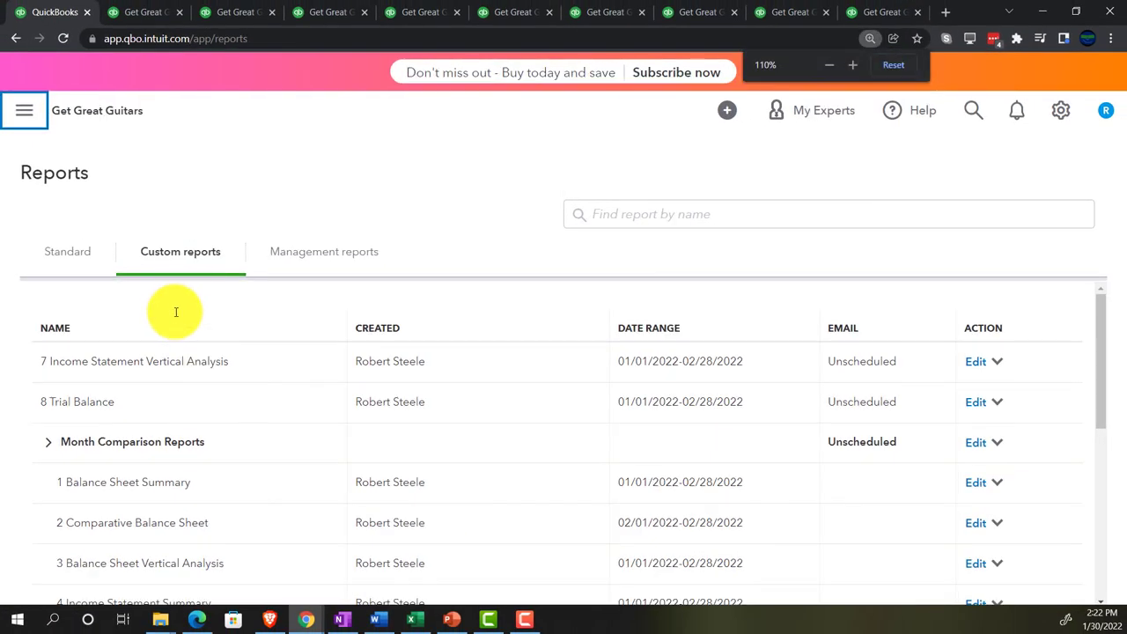
# - Check the custom reports list for which numbered reports are inside the Month Comparison Reports group and which are outside it
pyautogui.scroll(-1, 176, 312)
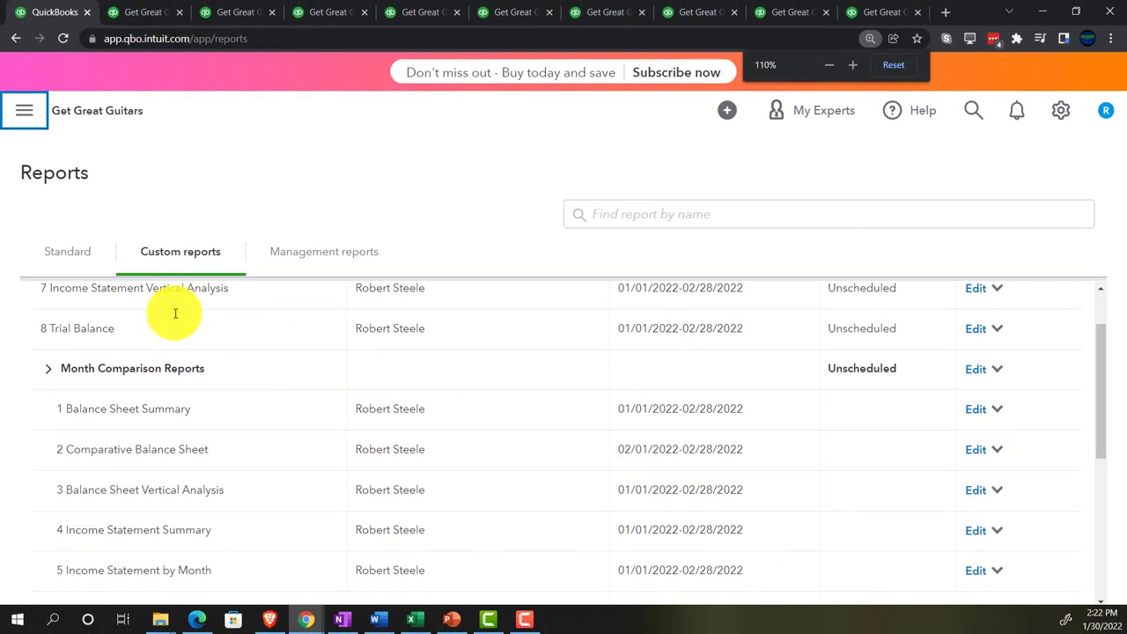
pyautogui.scroll(1, 146, 416)
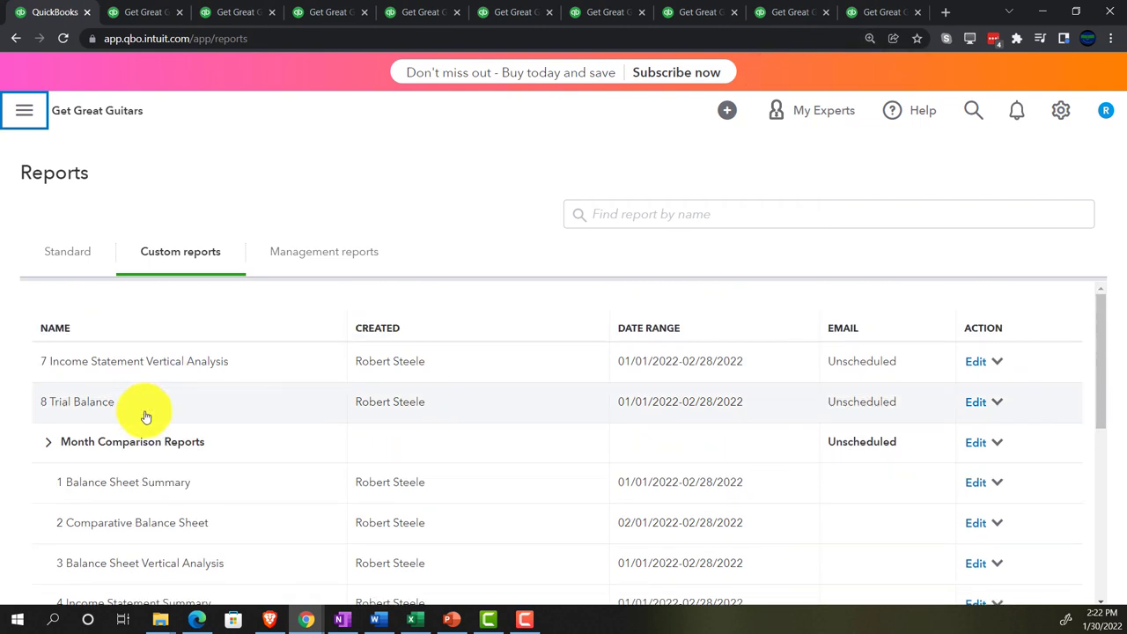
pyautogui.scroll(-1, 128, 423)
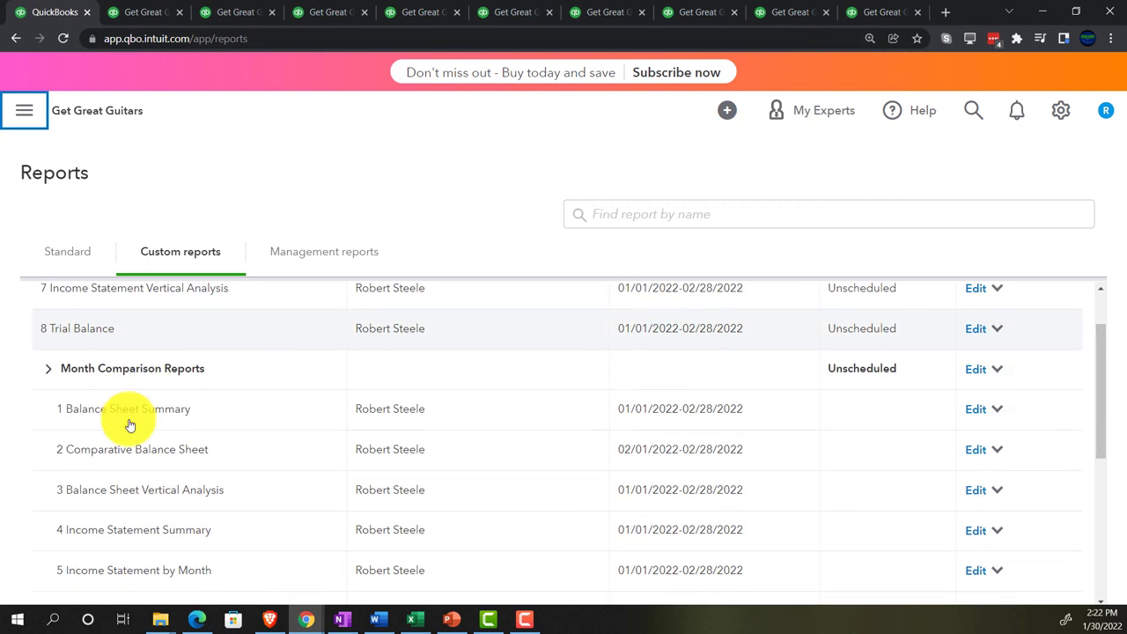
pyautogui.scroll(-1, 88, 426)
pyautogui.scroll(-1, 88, 426)
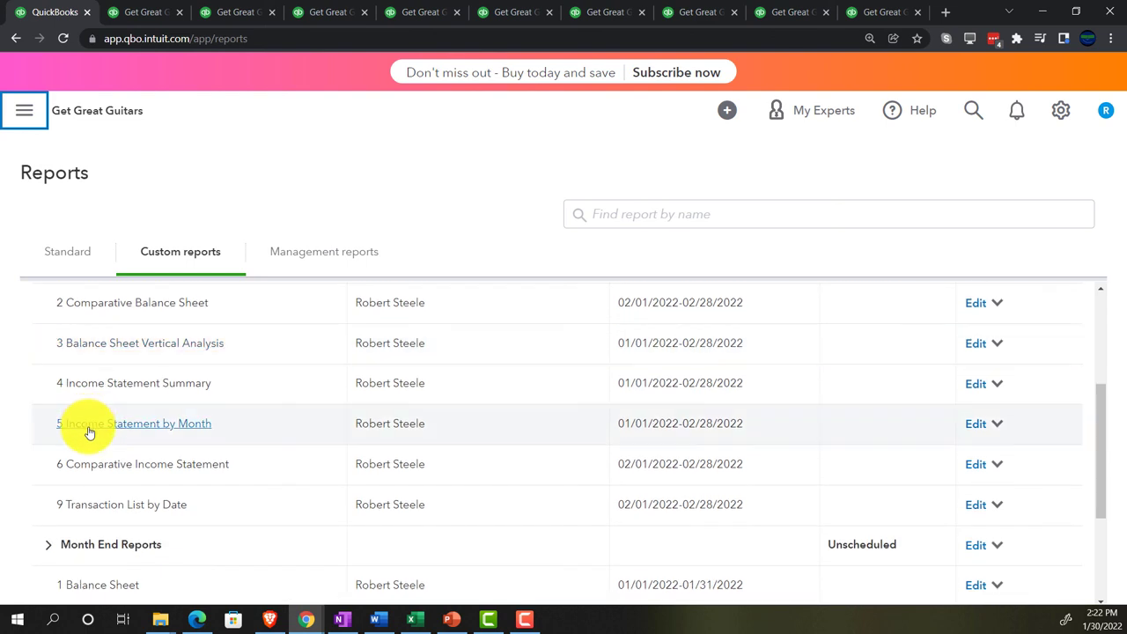
pyautogui.scroll(3, 90, 453)
pyautogui.scroll(1, 110, 386)
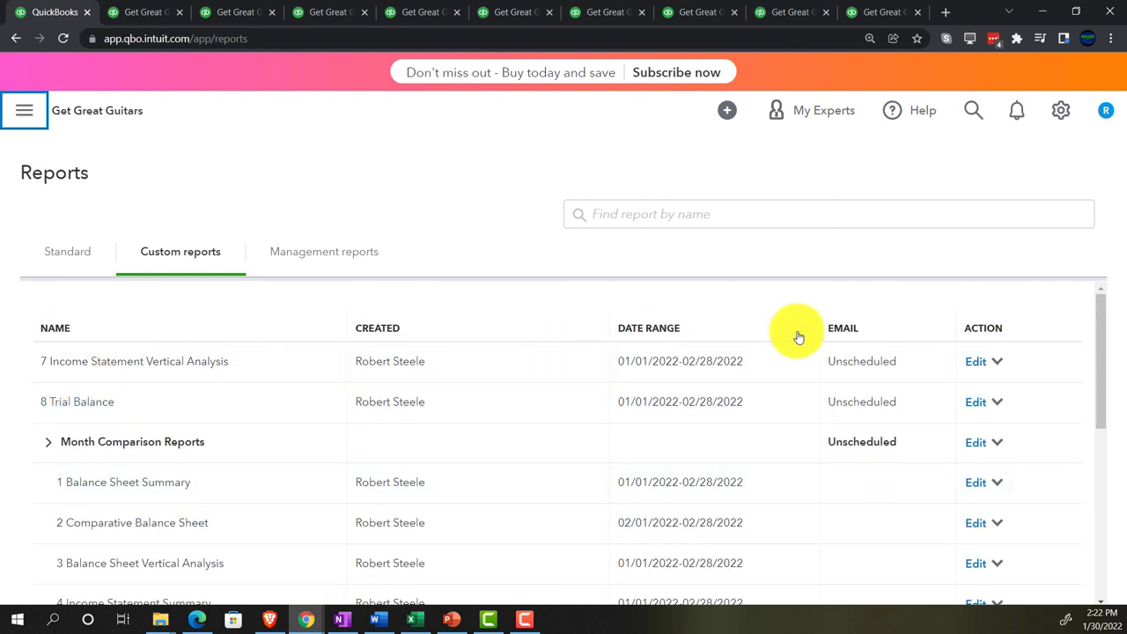
# - Open the "7 Income Statement Vertical Analysis" custom report
pyautogui.click(998, 362)
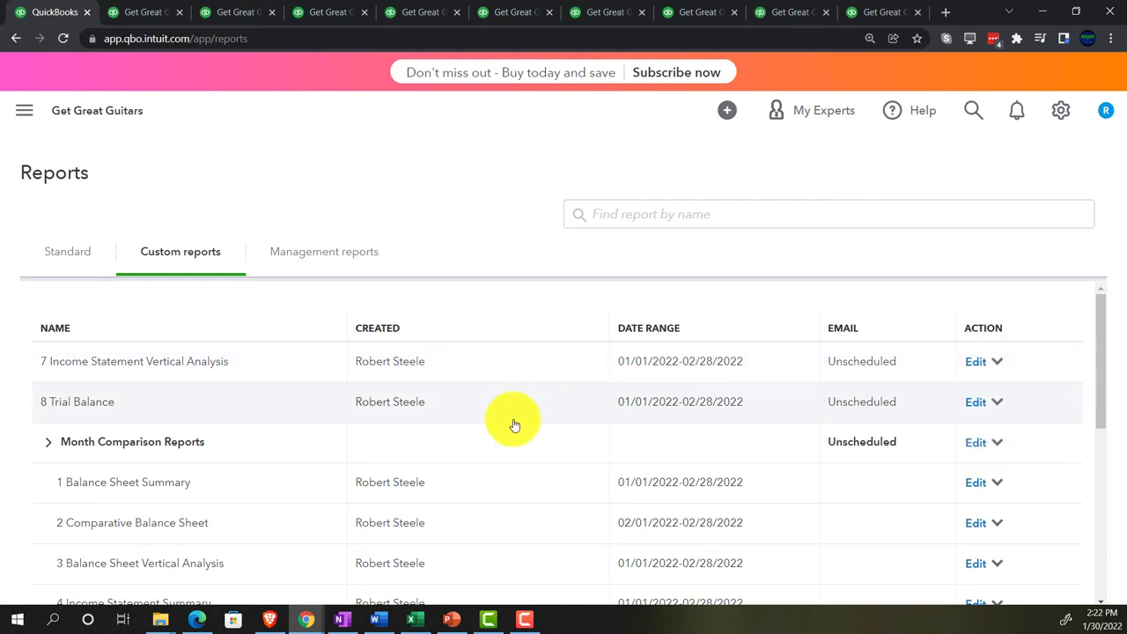
pyautogui.click(118, 366)
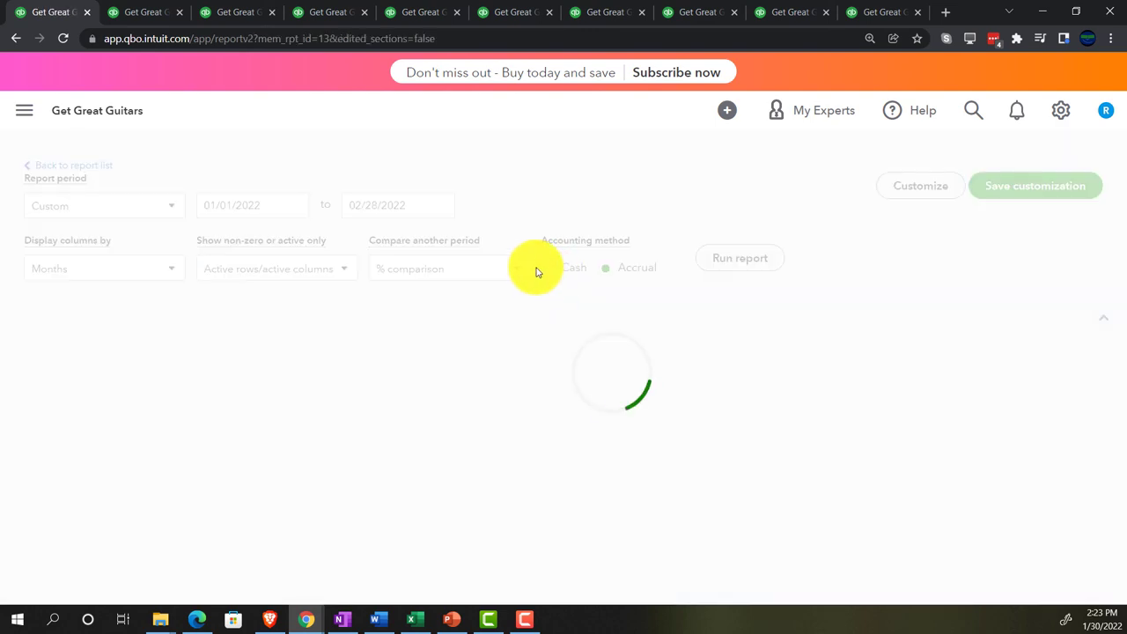
pyautogui.scroll(-2, 563, 269)
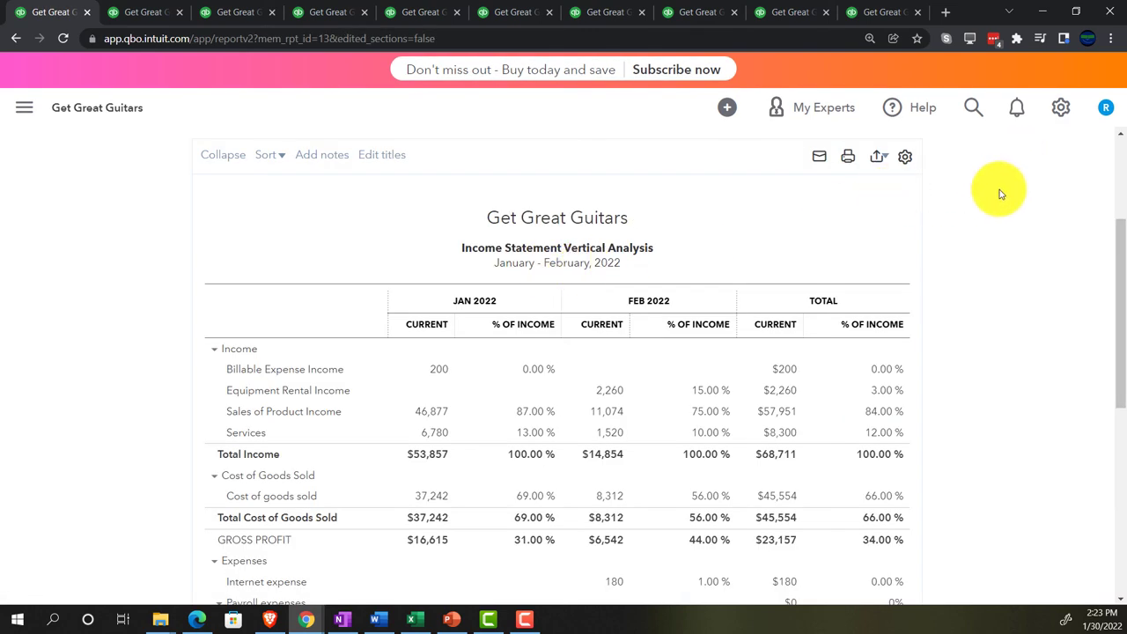
# - Save the "7 Income Statement Vertical Analysis" report into the Month Comparison Reports group
pyautogui.scroll(2, 999, 194)
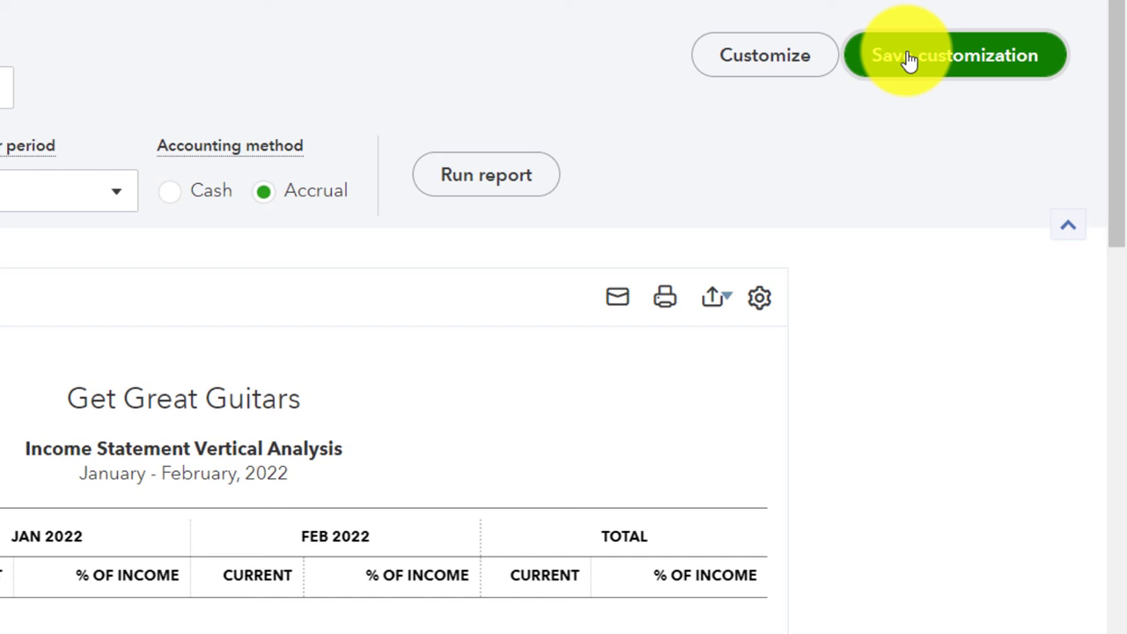
pyautogui.click(991, 212)
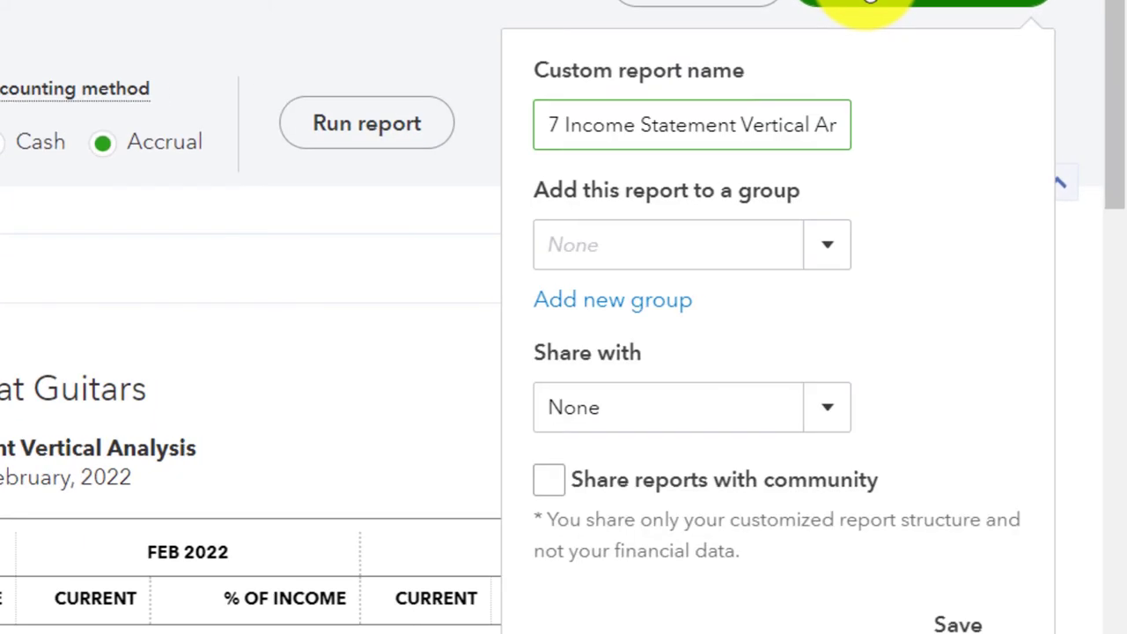
pyautogui.click(819, 260)
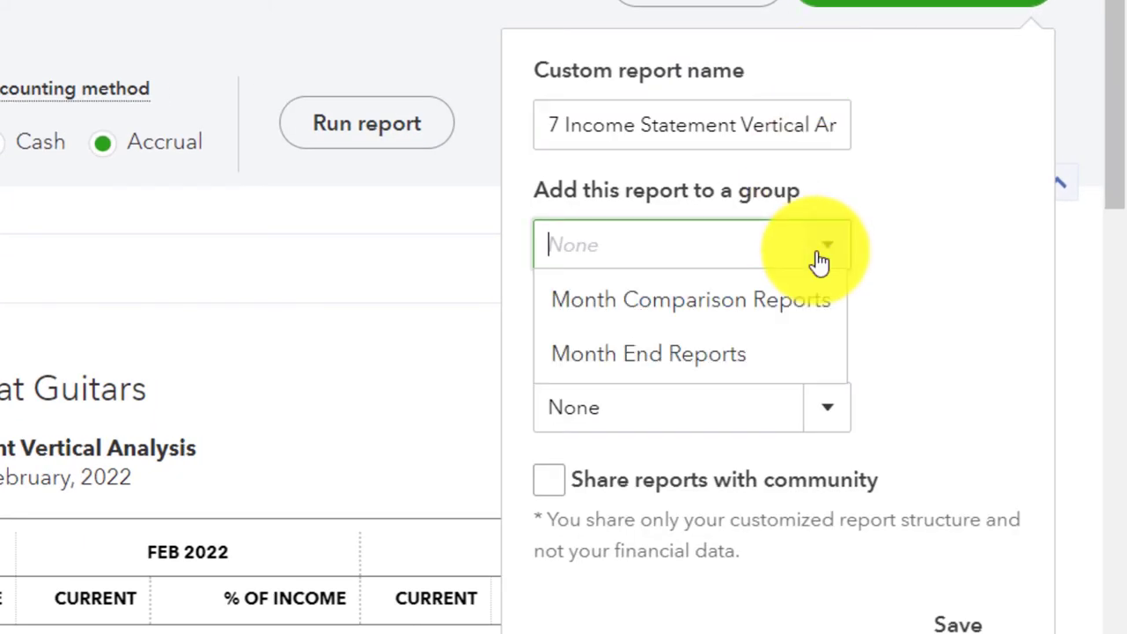
pyautogui.click(776, 311)
pyautogui.click(958, 610)
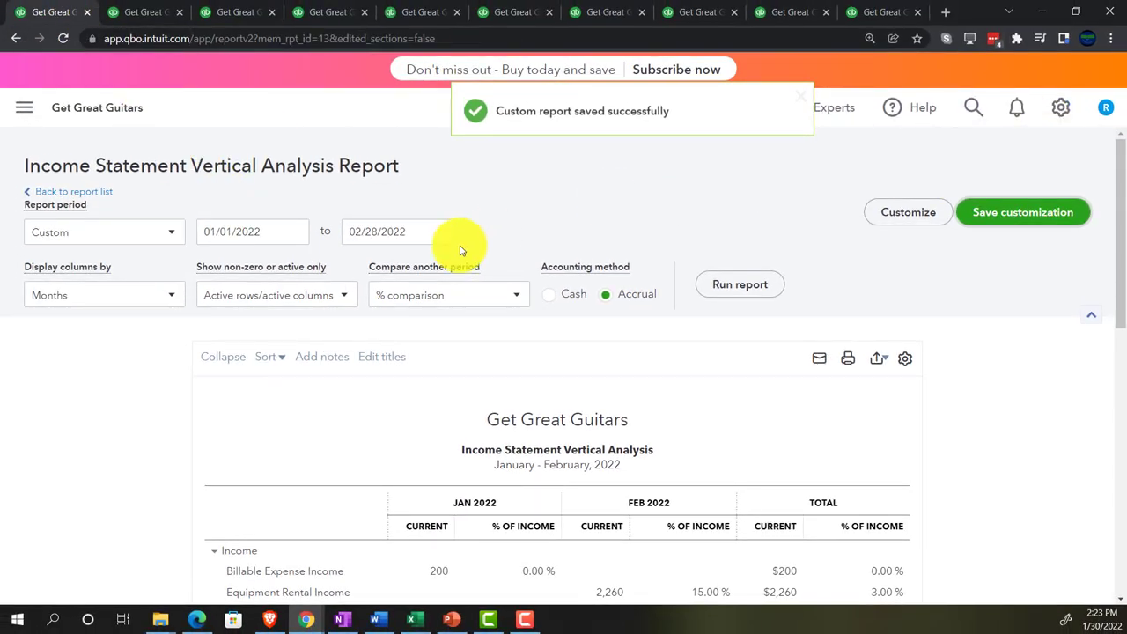
# - Return to the custom reports list and open the "8 Trial Balance" report
pyautogui.click(23, 108)
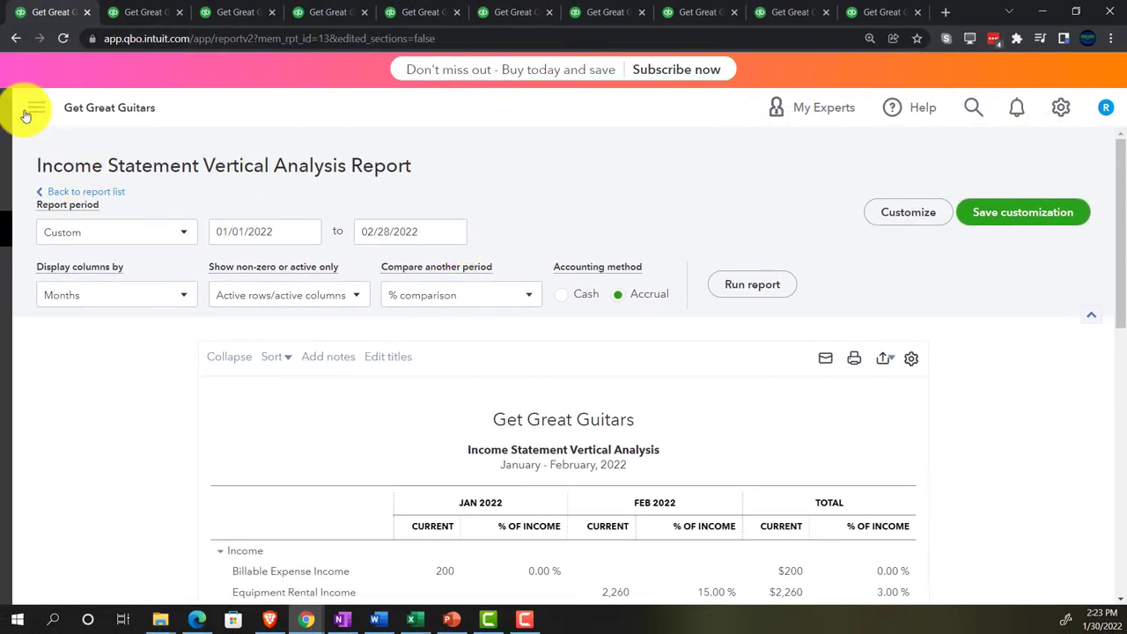
pyautogui.click(75, 238)
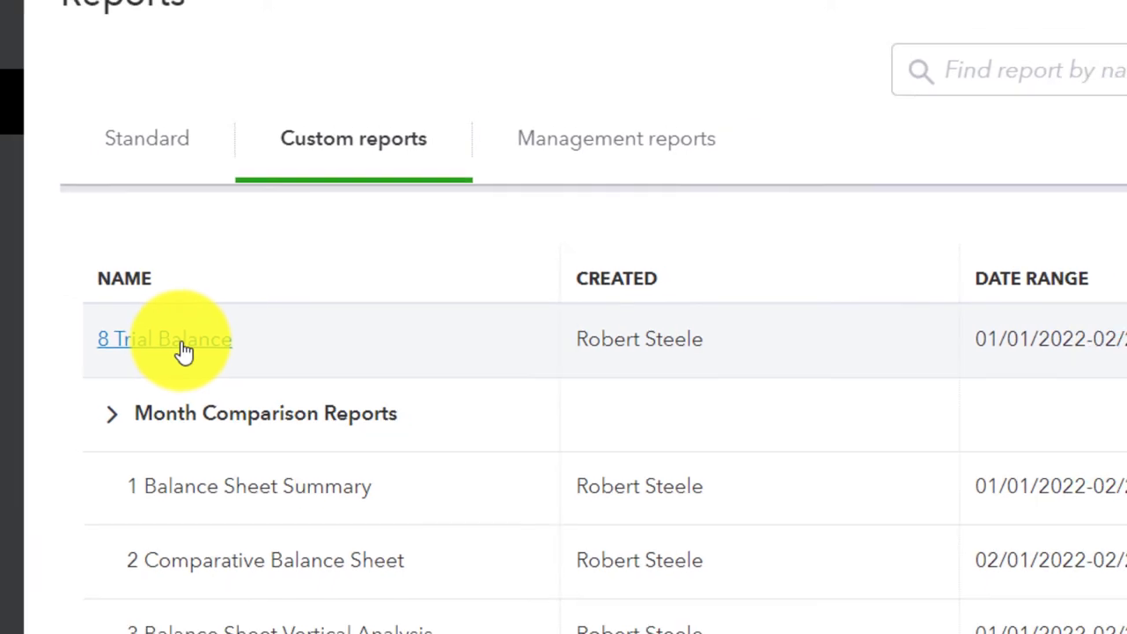
pyautogui.click(168, 339)
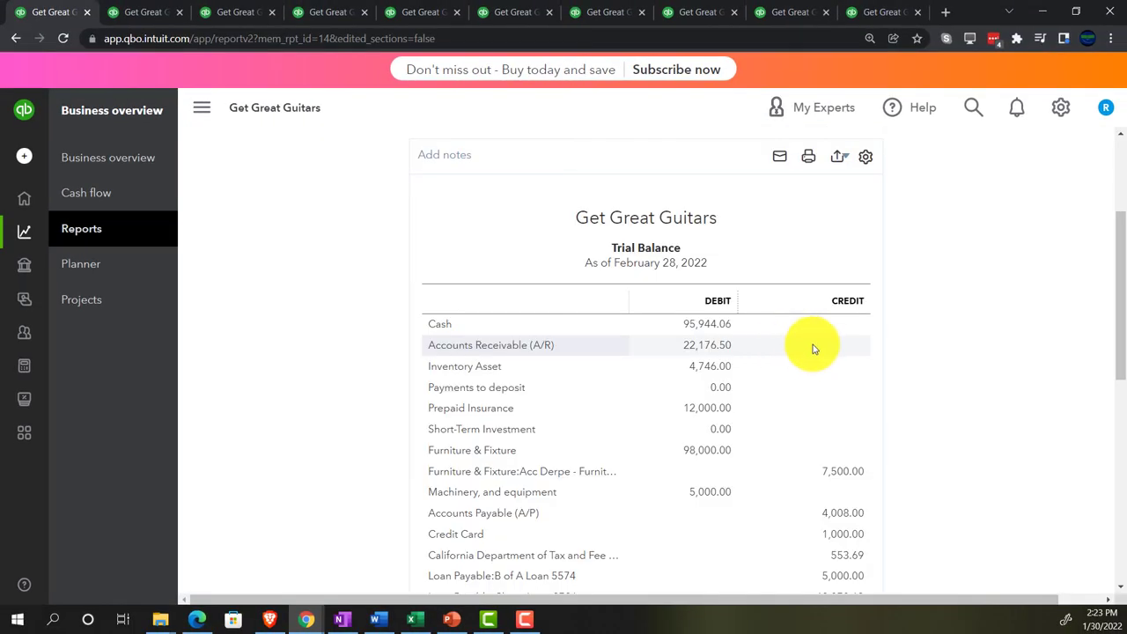
# - Save the "8 Trial Balance" report into the Month Comparison Reports group
pyautogui.scroll(3, 814, 348)
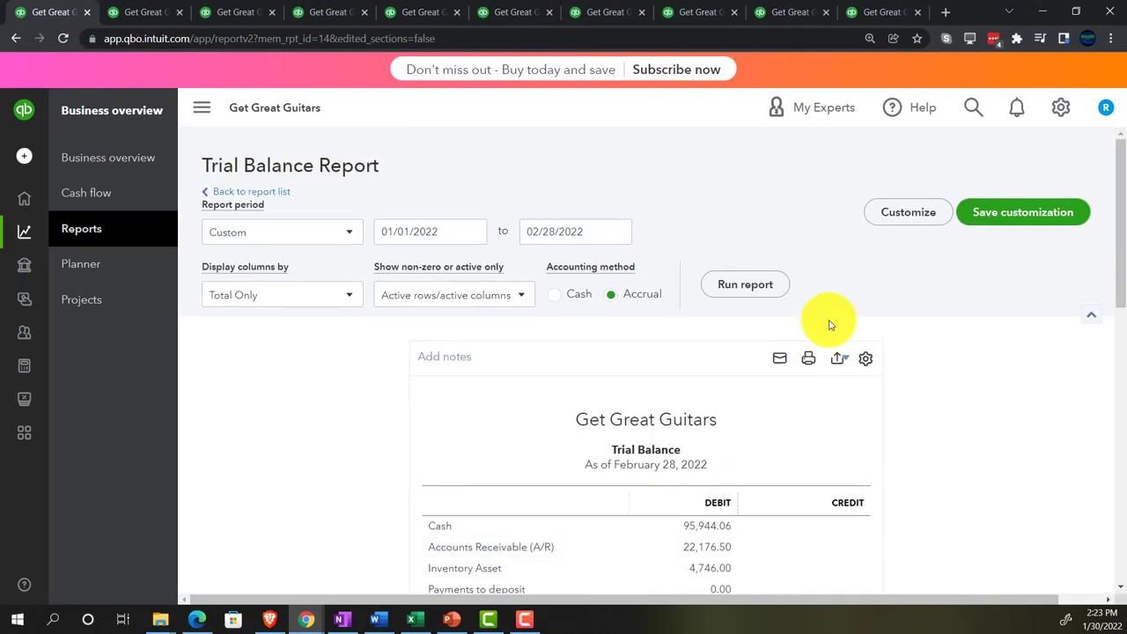
pyautogui.click(968, 222)
pyautogui.click(977, 353)
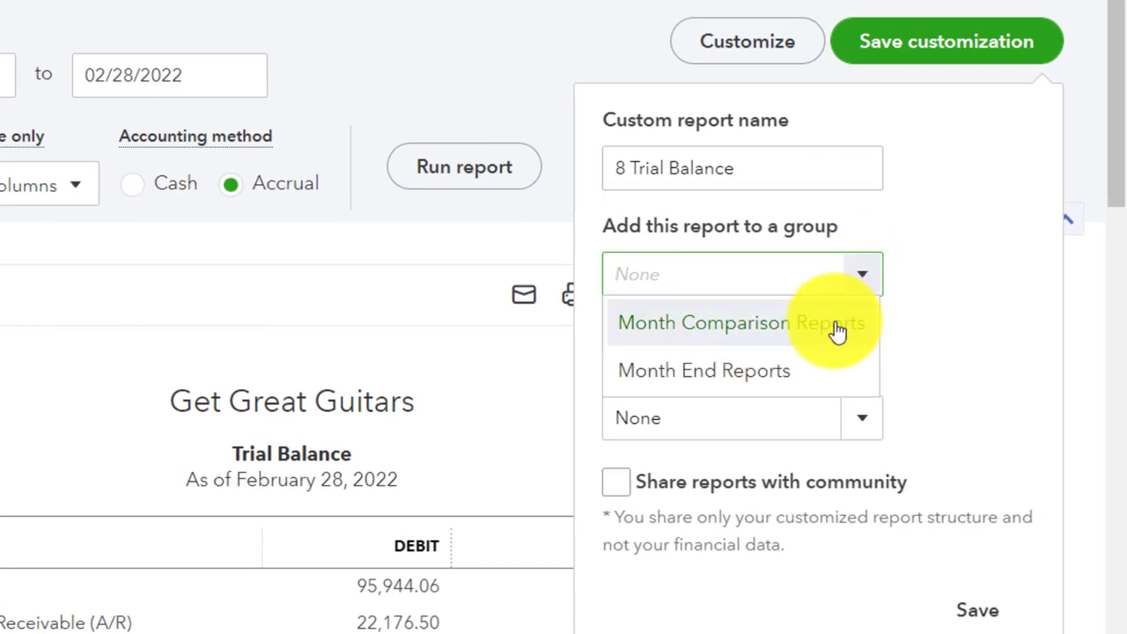
pyautogui.click(838, 329)
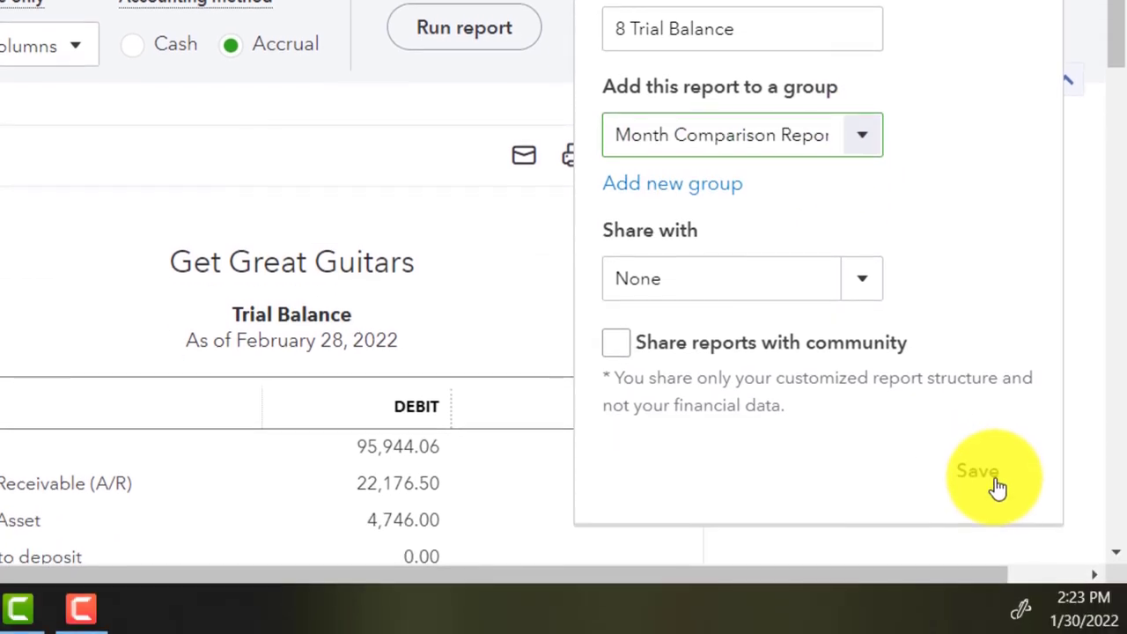
pyautogui.click(997, 487)
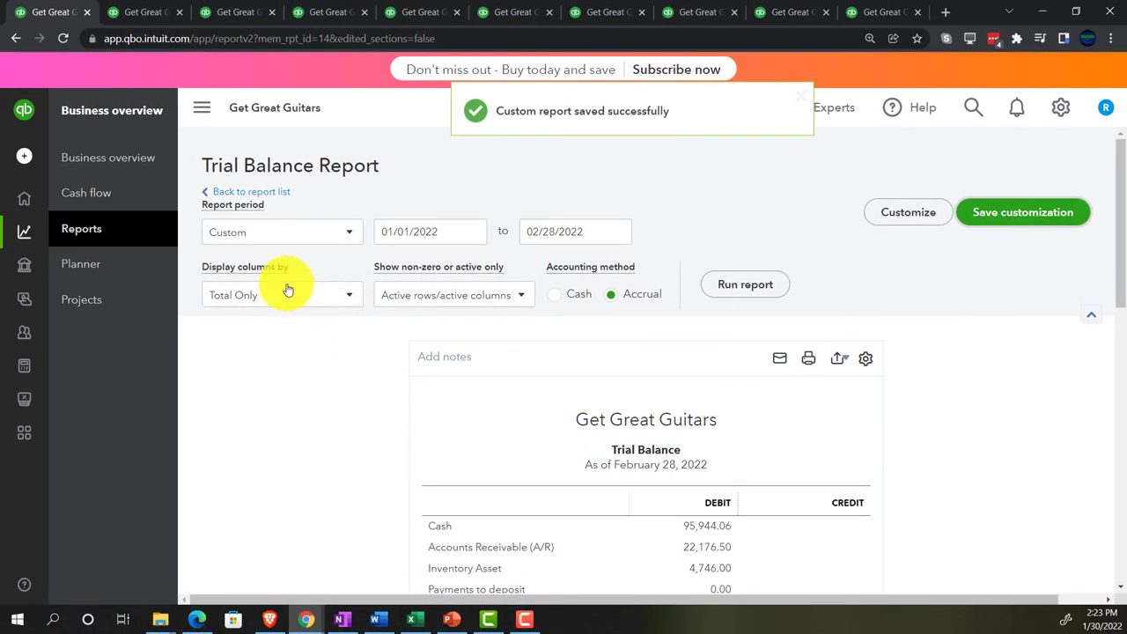
# - Return to the custom reports list with the navigation menu collapsed and check which numbered reports the Month Comparison Reports group contains
pyautogui.click(100, 232)
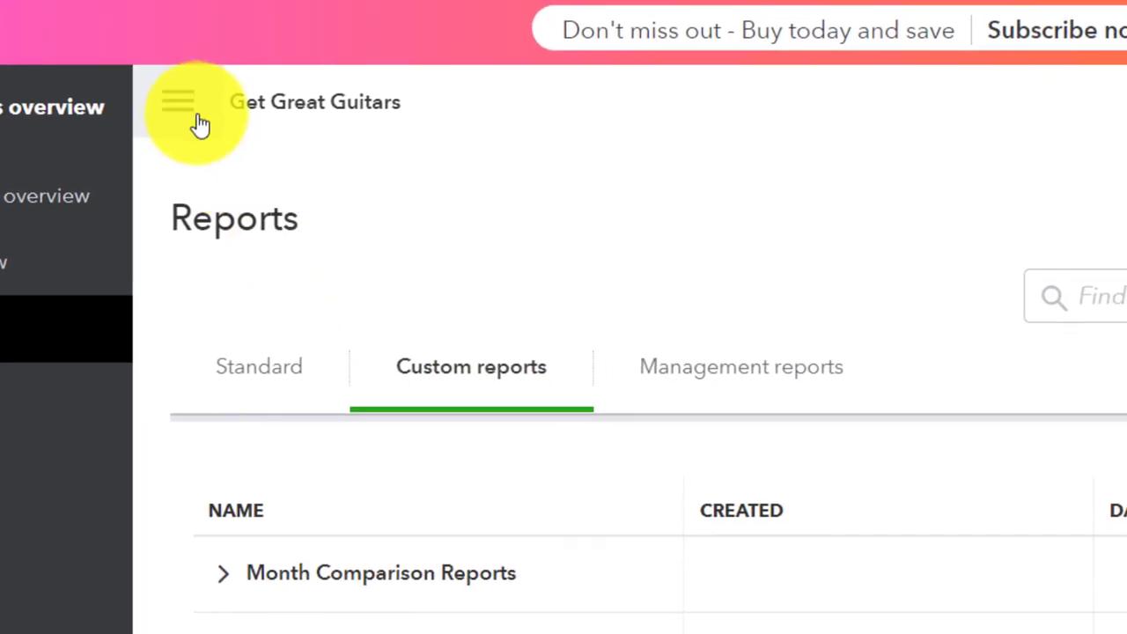
pyautogui.click(201, 123)
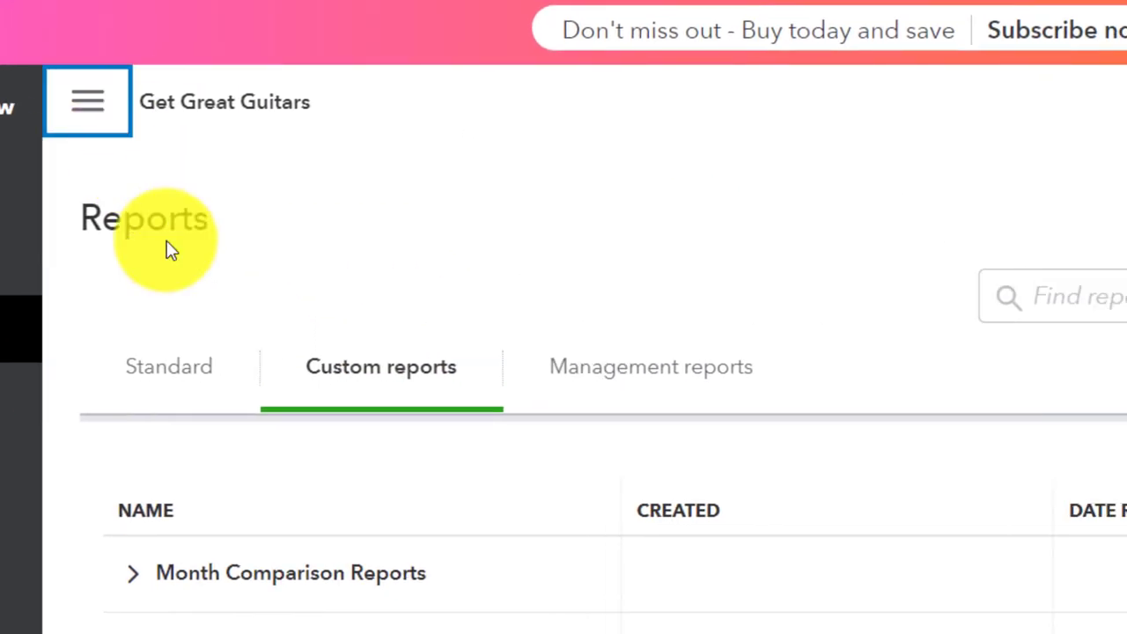
pyautogui.scroll(-2, 12, 473)
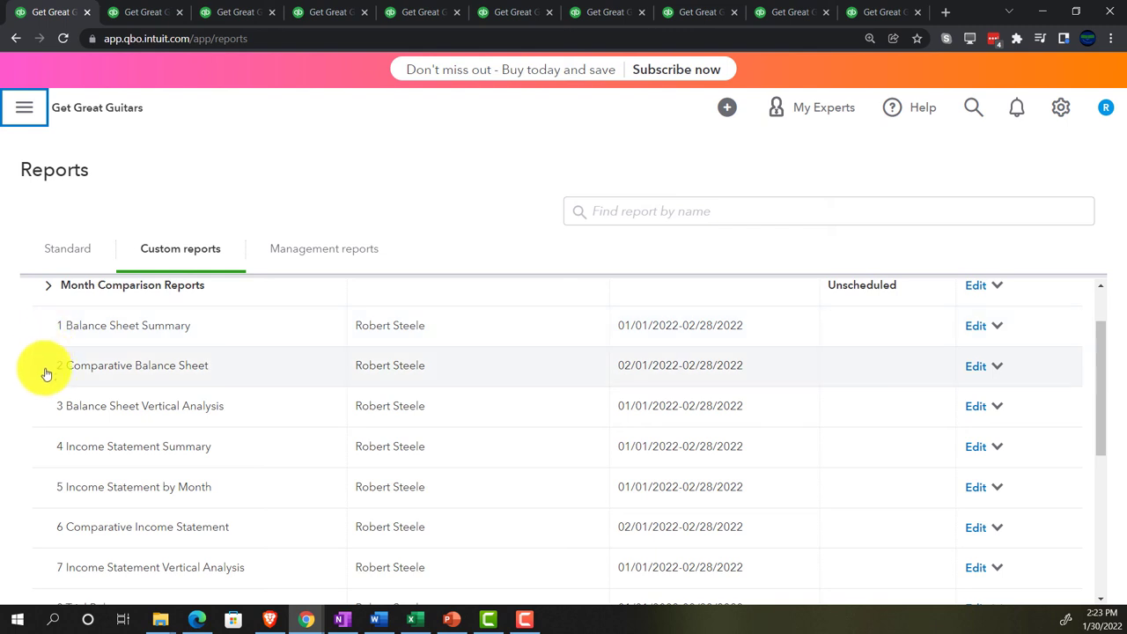
pyautogui.scroll(-1, 39, 378)
pyautogui.scroll(-1, 39, 379)
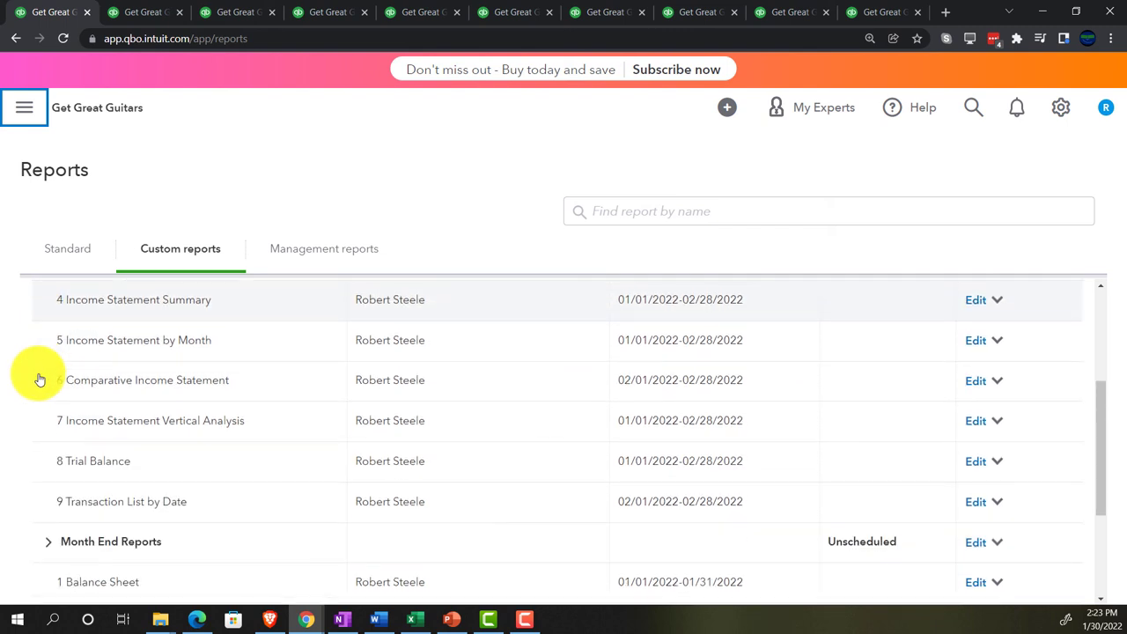
pyautogui.scroll(-1, 39, 379)
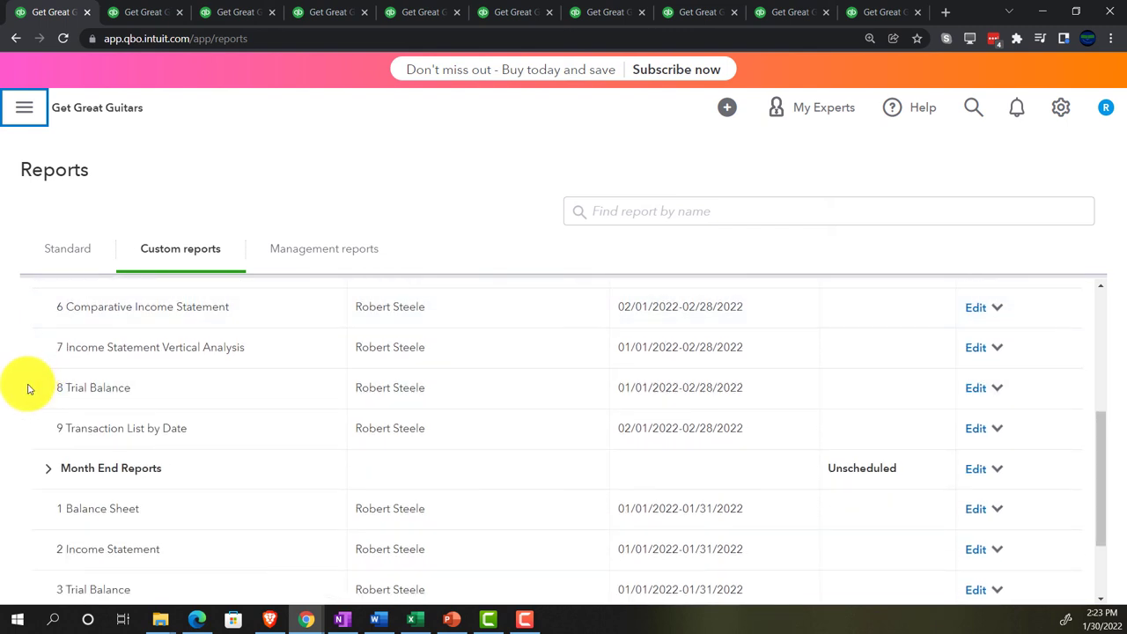
pyautogui.scroll(3, 27, 389)
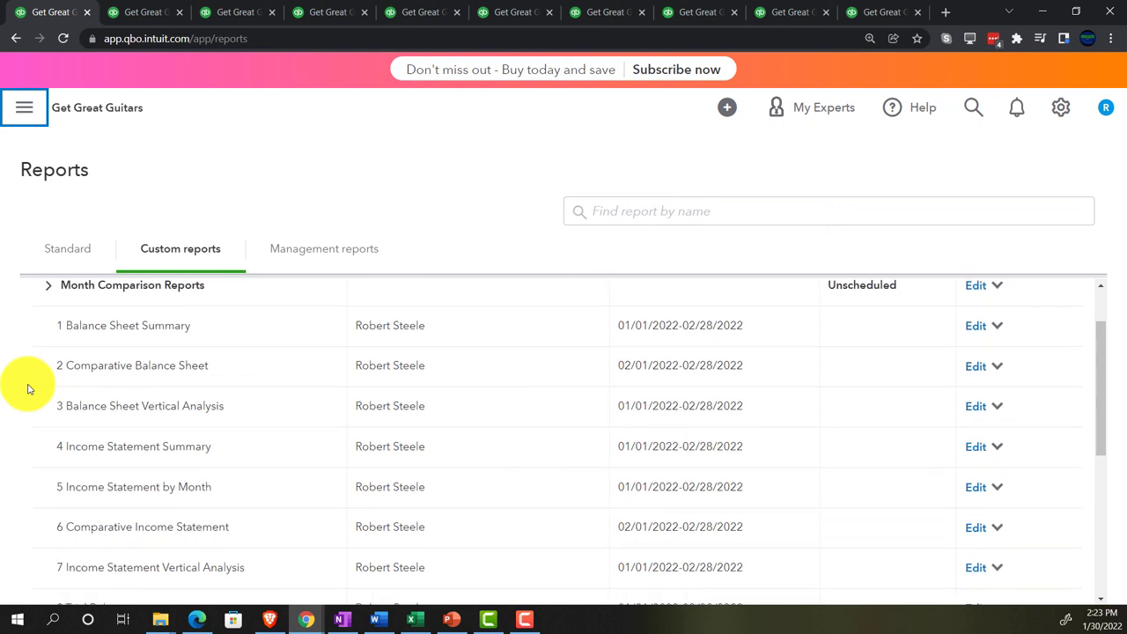